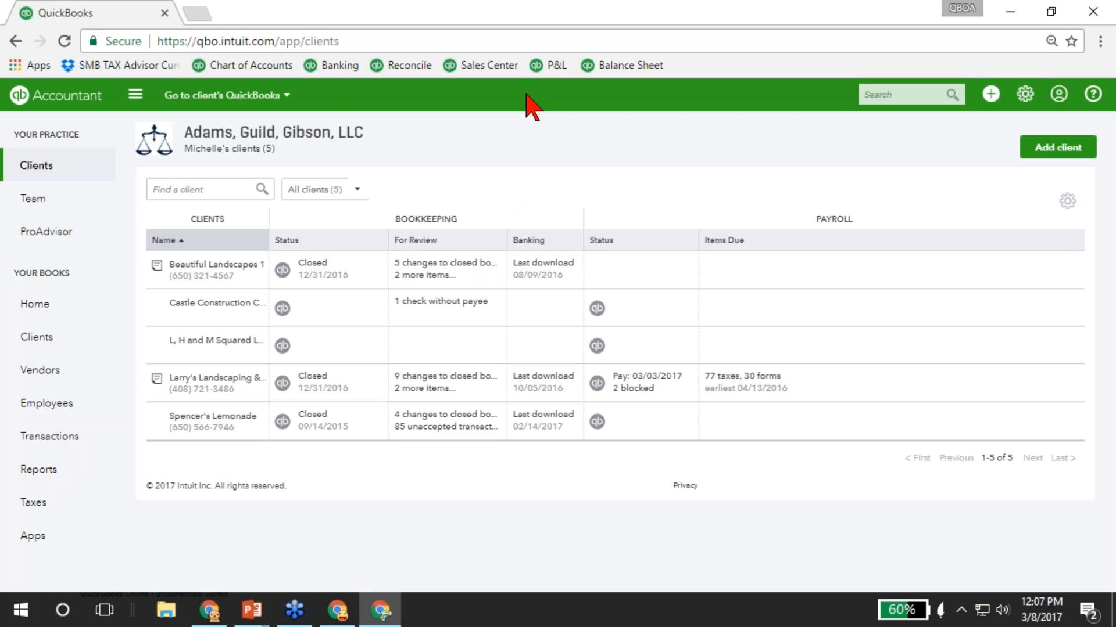
# Check the practice's company settings options, and switch to the Craig's Design and Landscaping Services home page in the other browser window.
pyautogui.click(1025, 96)
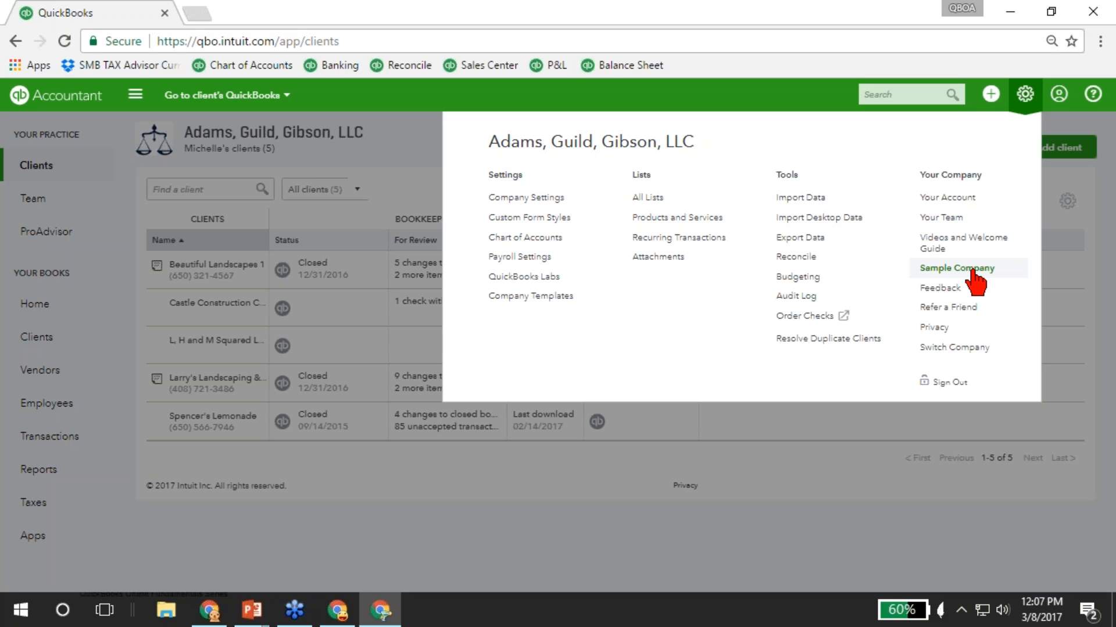
pyautogui.click(326, 624)
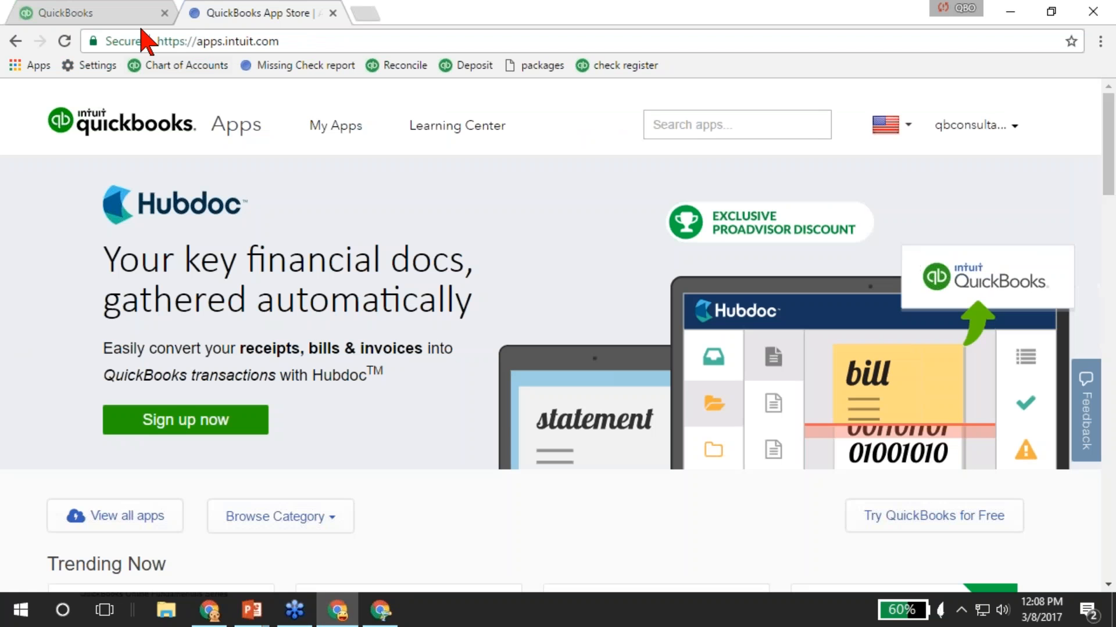
pyautogui.click(125, 16)
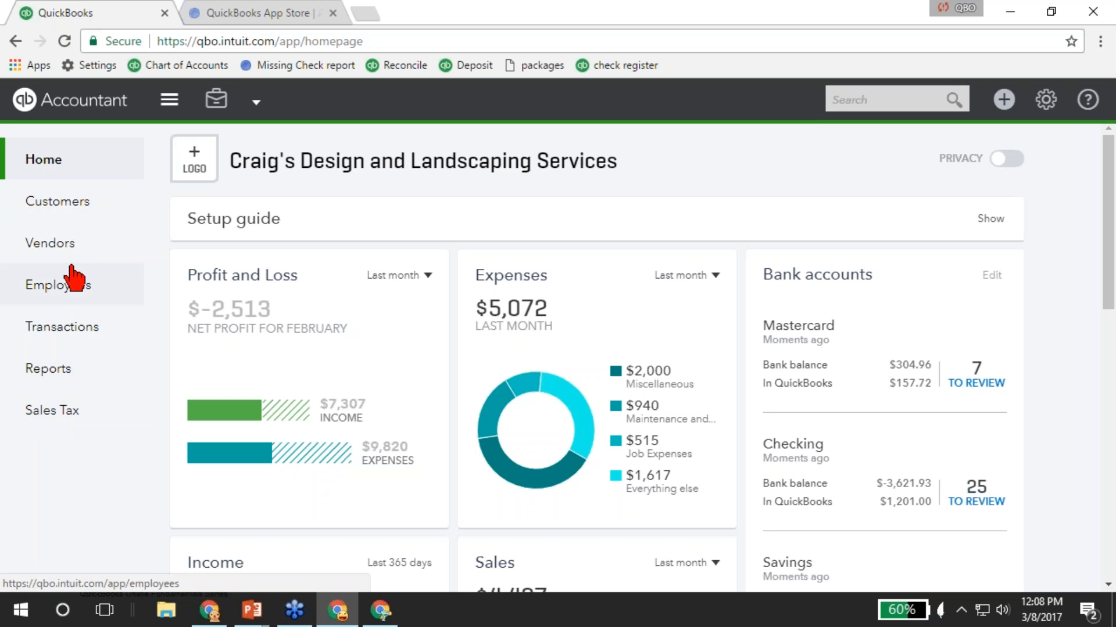
# Expand the Transactions section of the navigation to see its entries, and hide and restore the navigation pane.
pyautogui.click(54, 332)
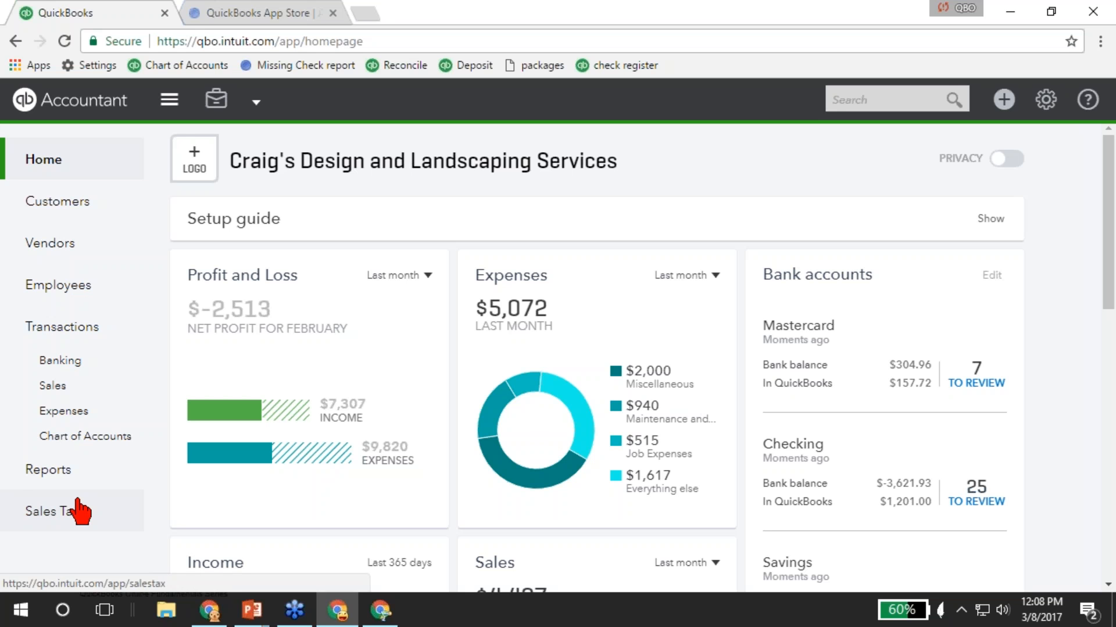
pyautogui.click(169, 101)
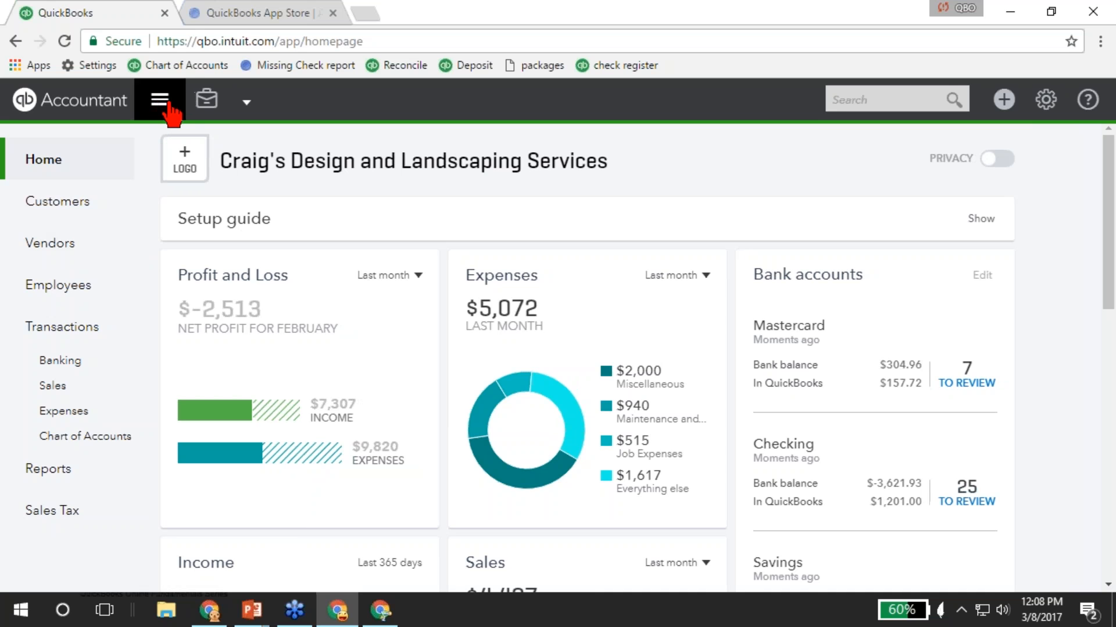
pyautogui.click(26, 100)
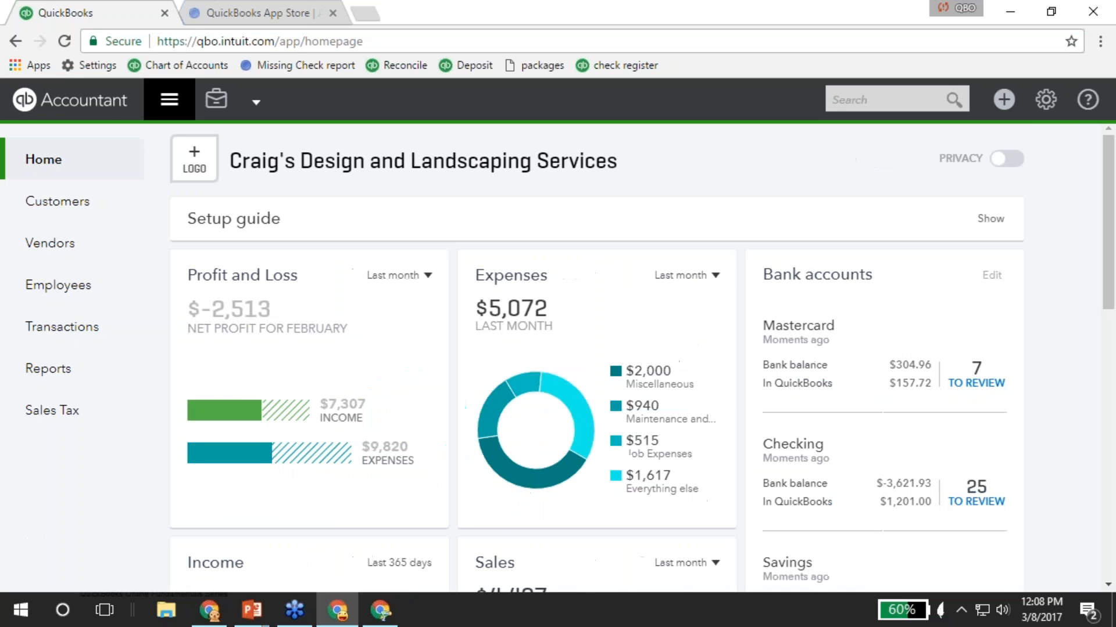
pyautogui.click(161, 104)
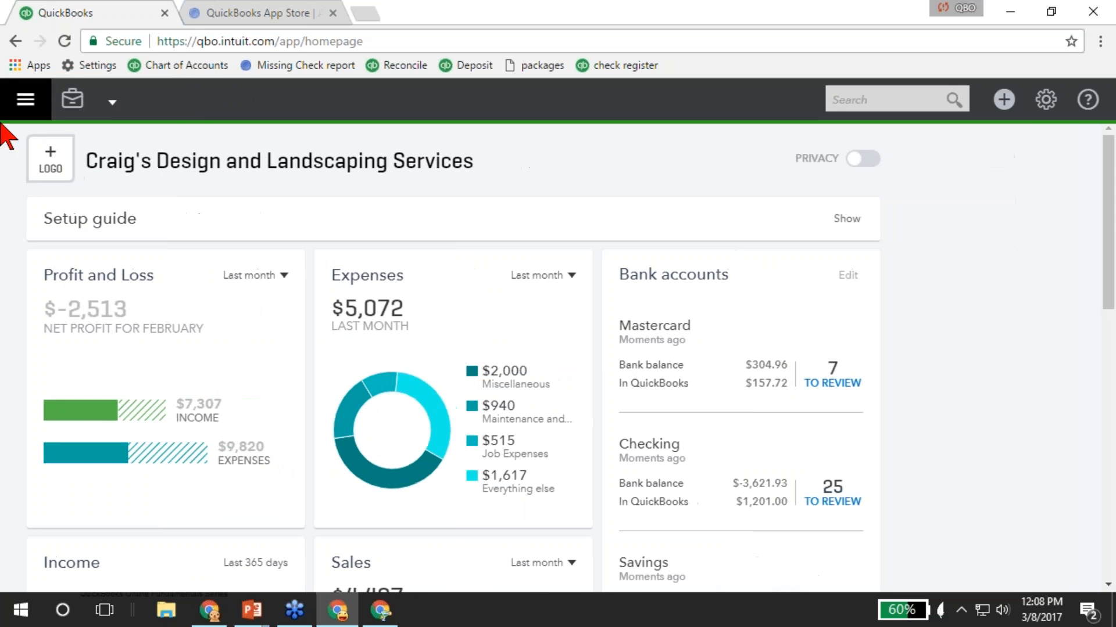
pyautogui.click(25, 104)
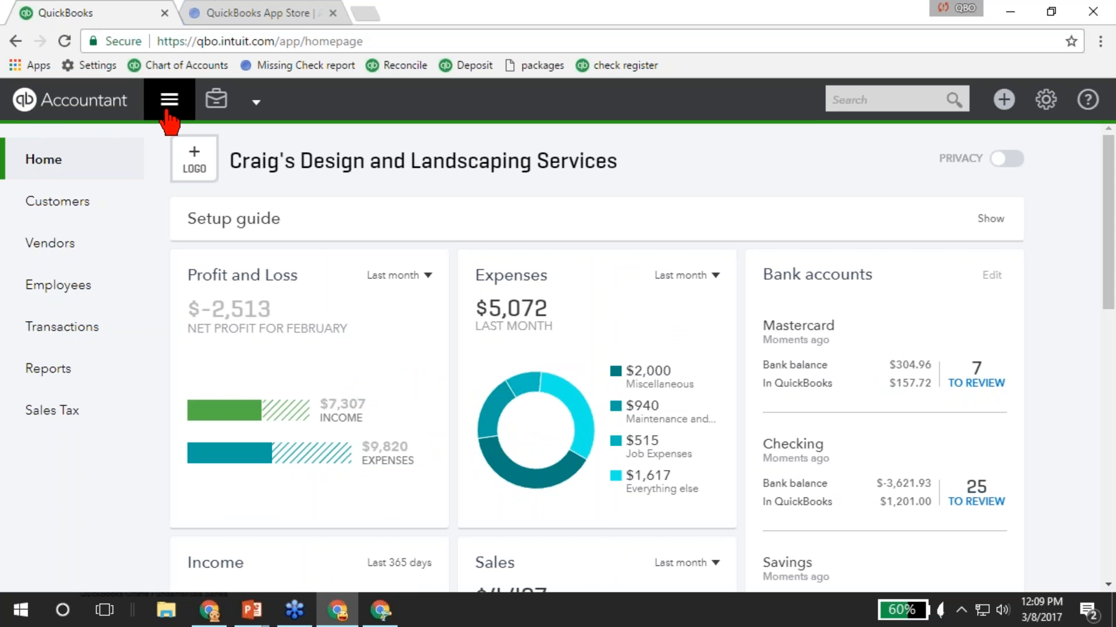
# View the Accountant Tools list and the client switching options for Craig's Design and Landscaping Services.
pyautogui.click(217, 102)
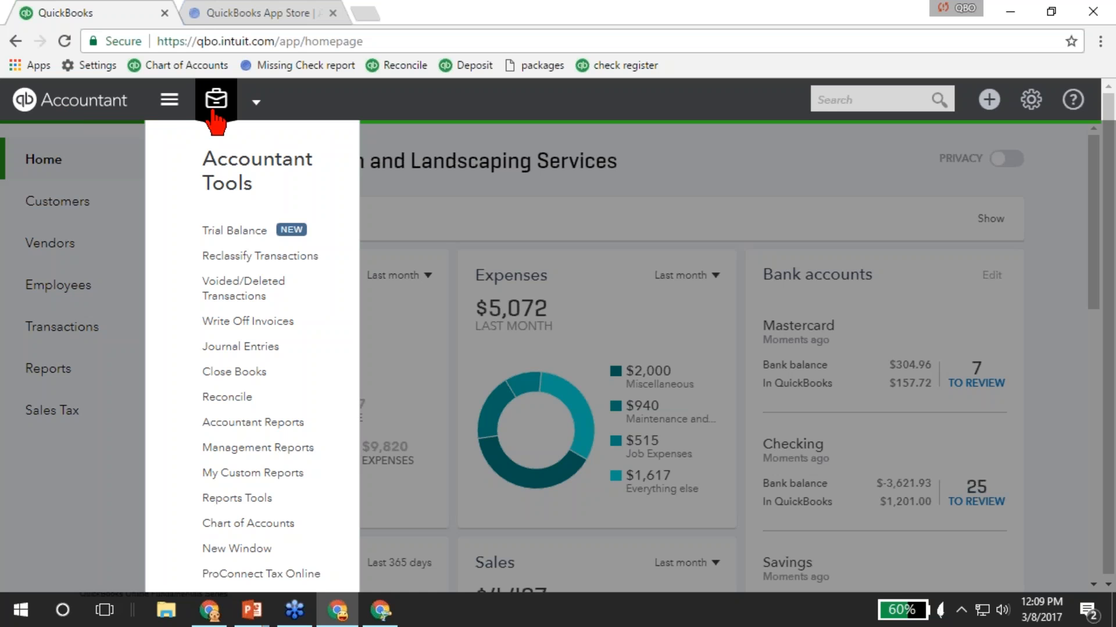
pyautogui.click(218, 109)
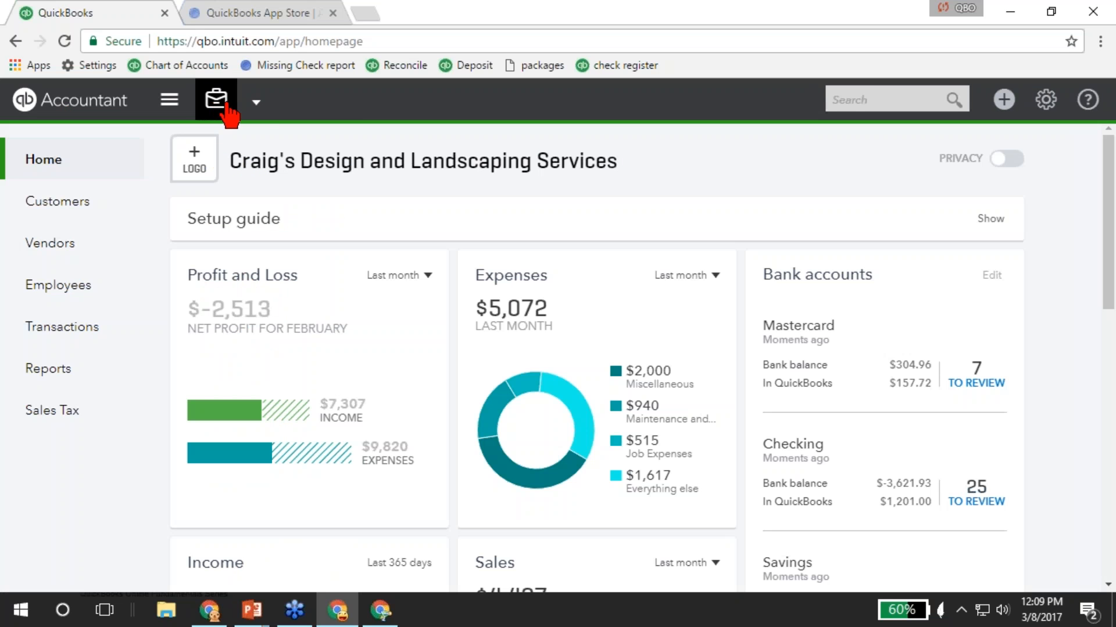
pyautogui.click(258, 108)
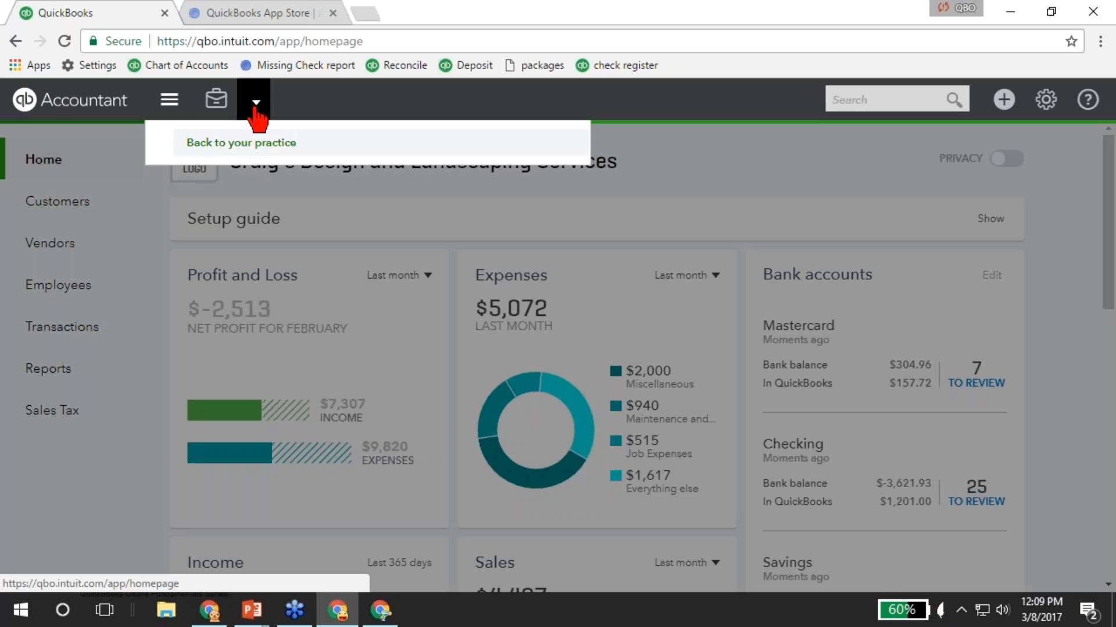
pyautogui.click(256, 108)
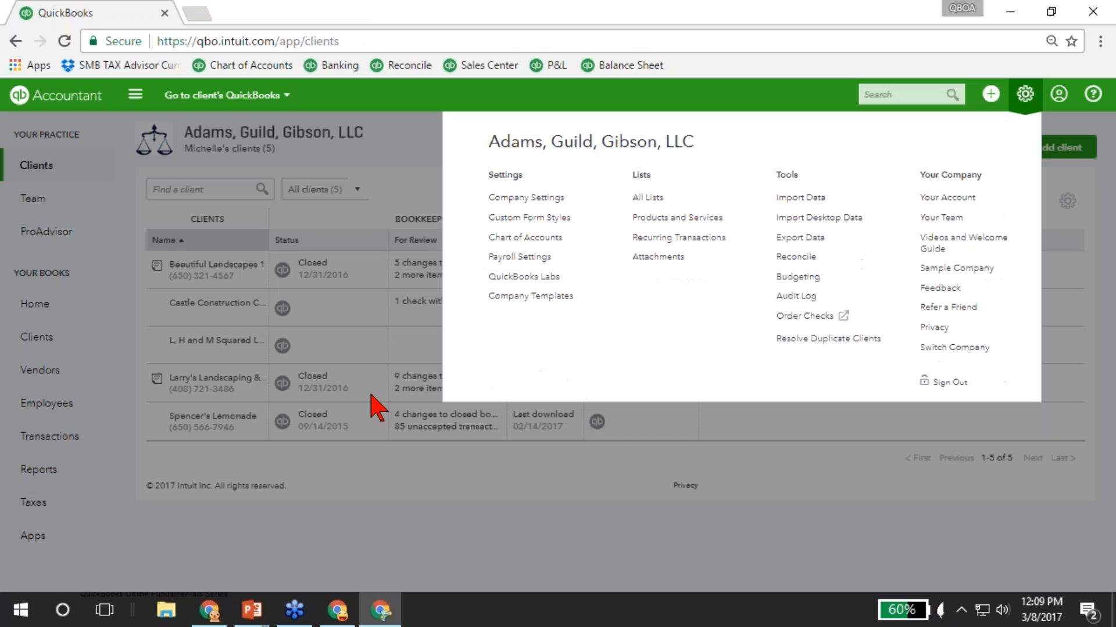
# Open Castle Construction's books from the practice's client list and view the list for switching between clients.
pyautogui.click(256, 500)
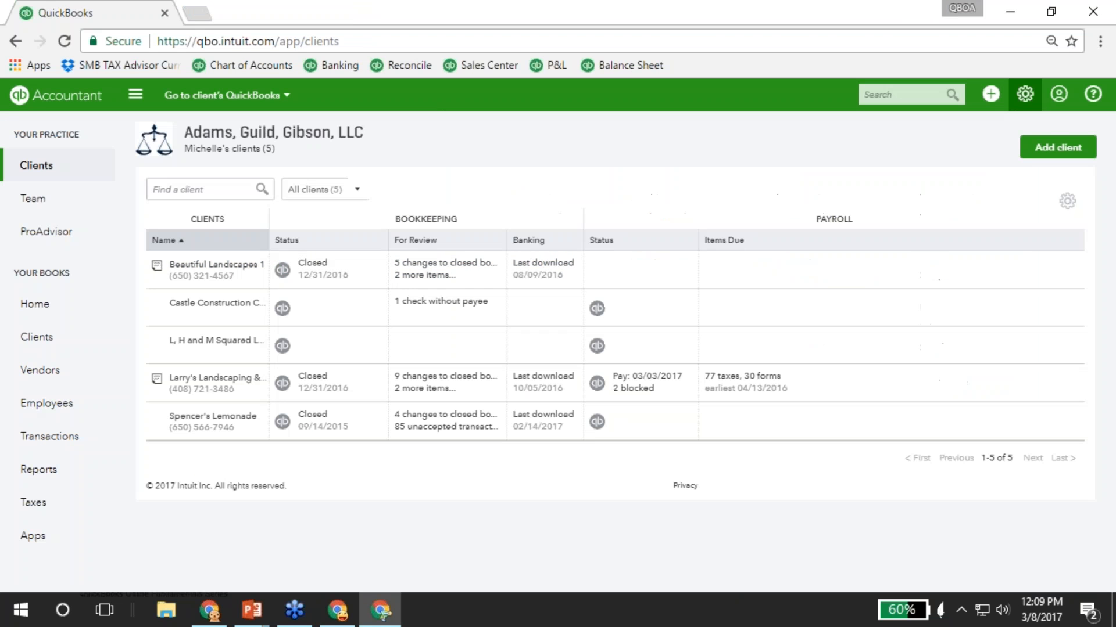
pyautogui.click(282, 308)
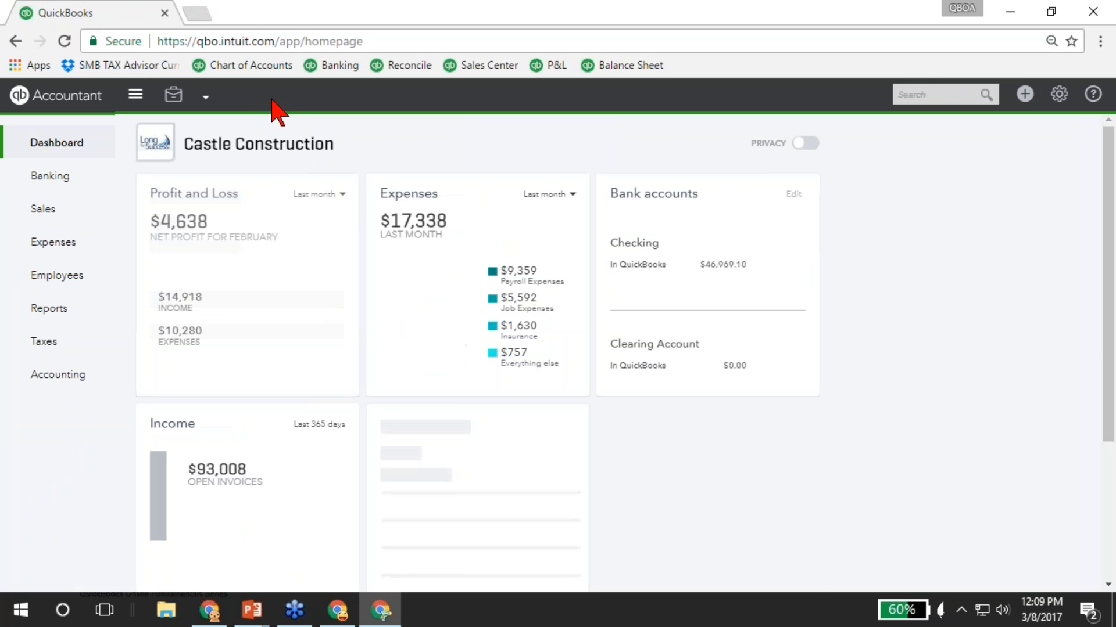
pyautogui.click(291, 105)
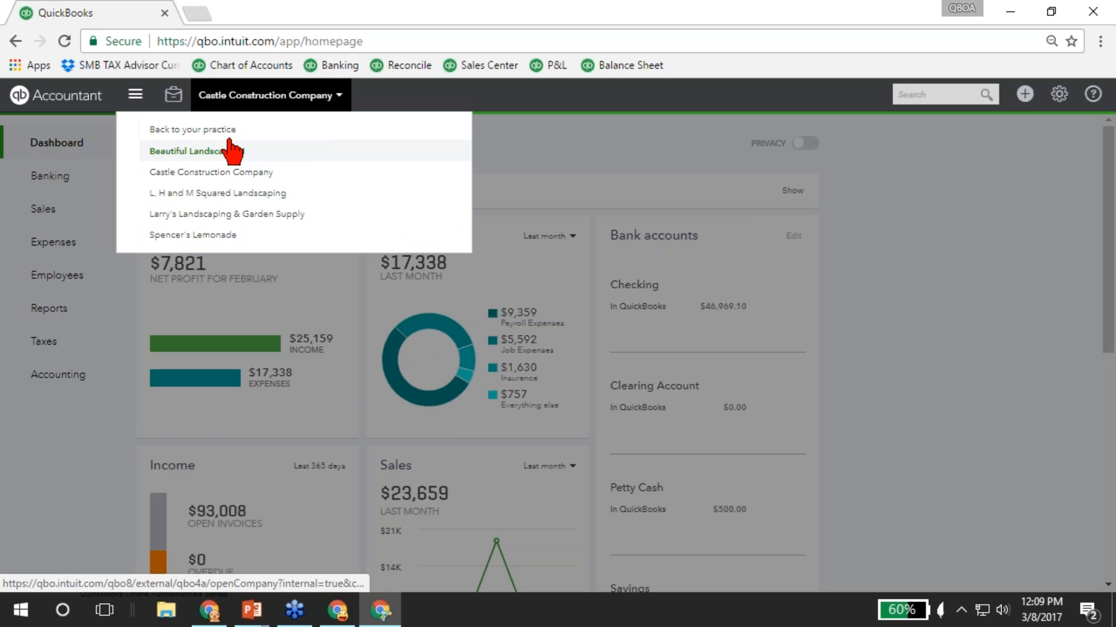
pyautogui.click(283, 103)
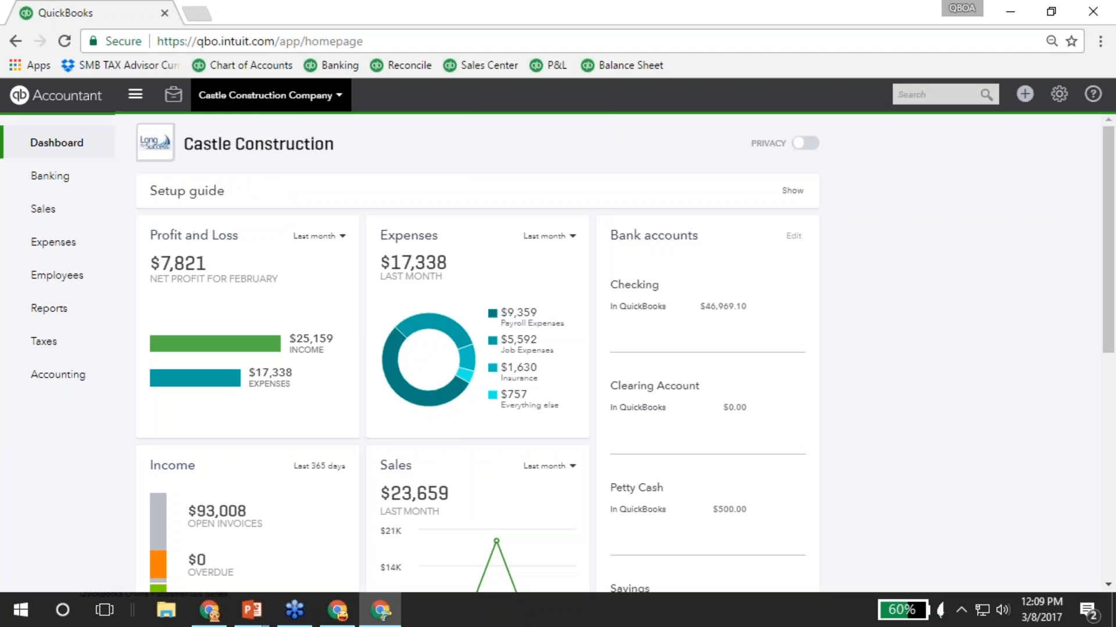
pyautogui.click(285, 104)
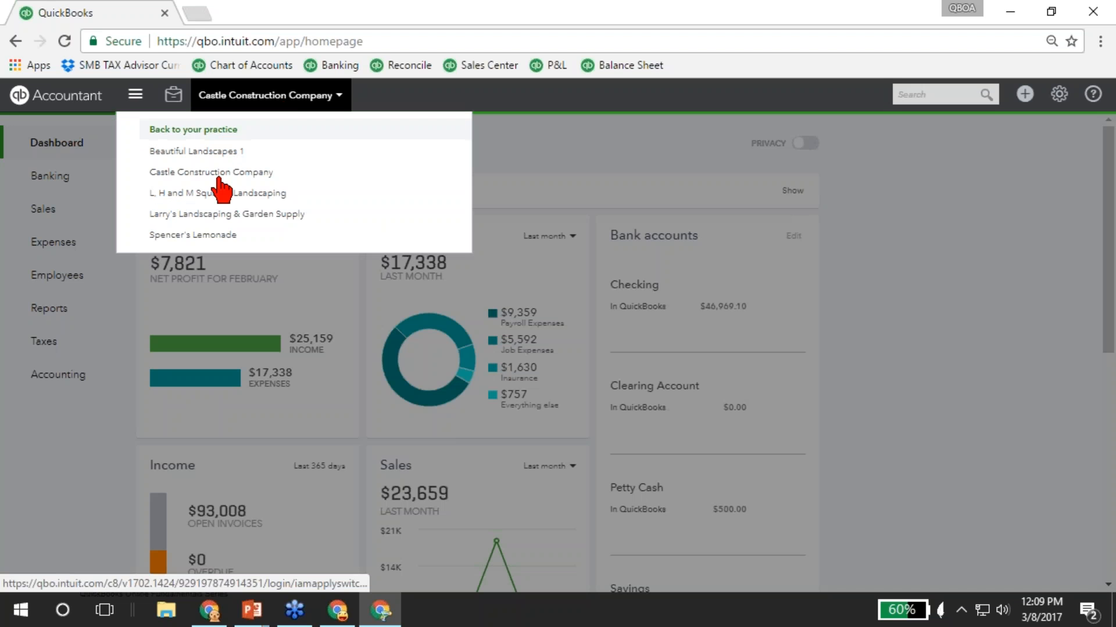
pyautogui.click(269, 105)
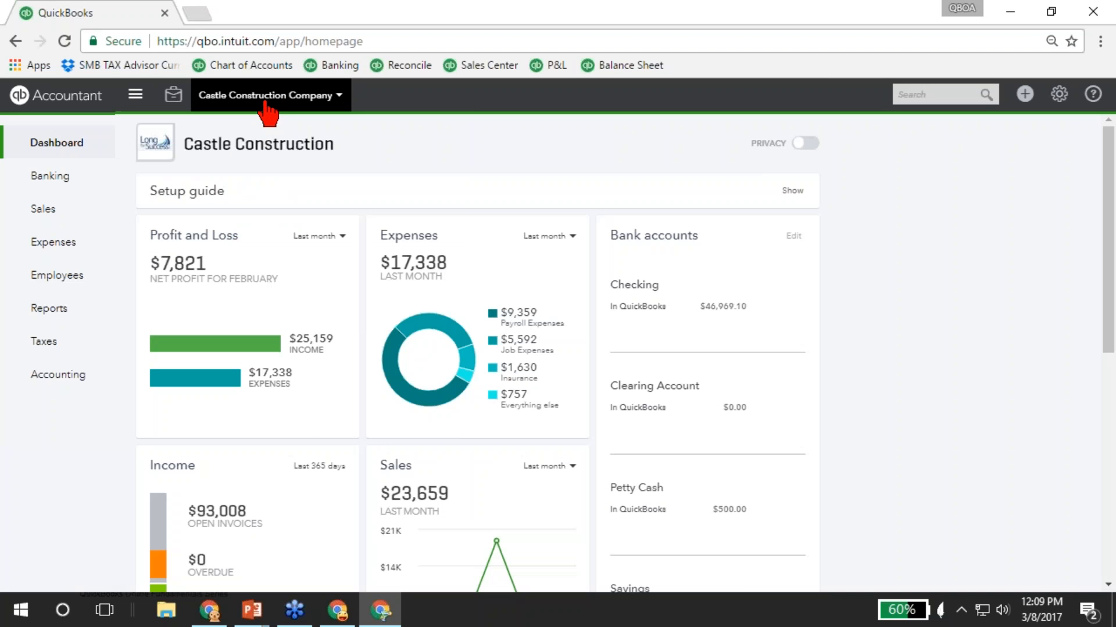
# Return to Craig's Design and Landscaping Services and examine the search suggestions and the transaction types available for creation.
pyautogui.click(338, 616)
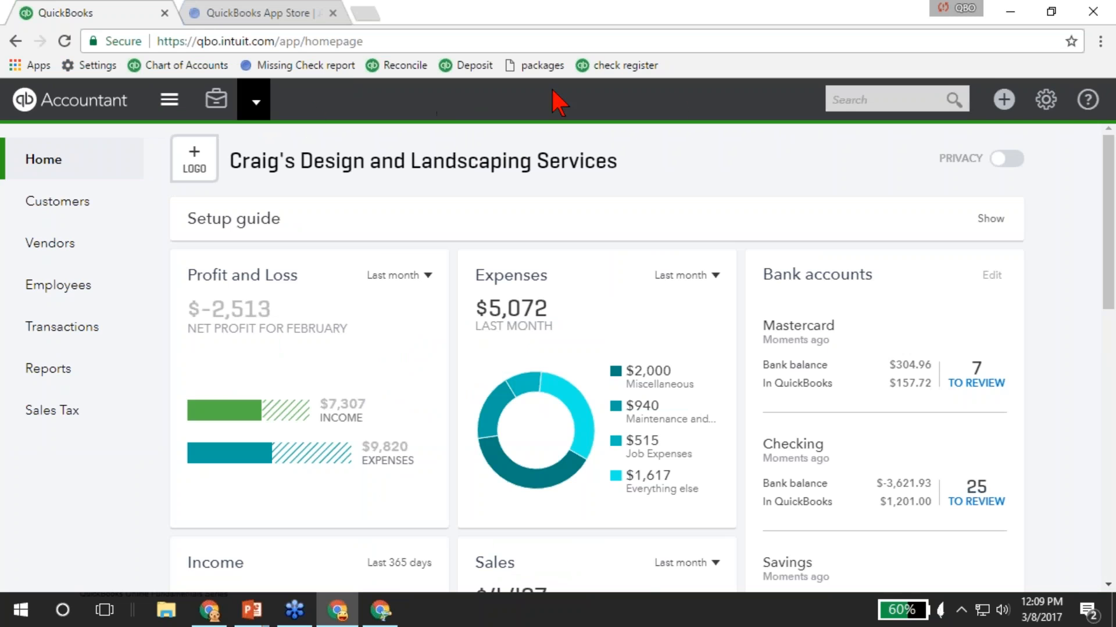
pyautogui.click(897, 99)
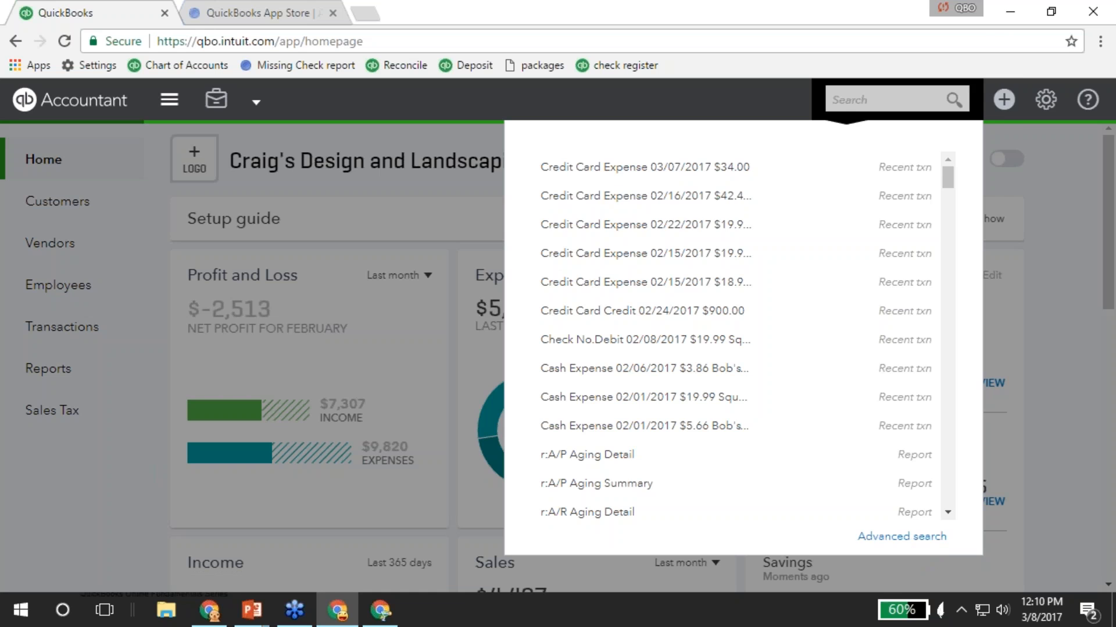
pyautogui.click(1004, 100)
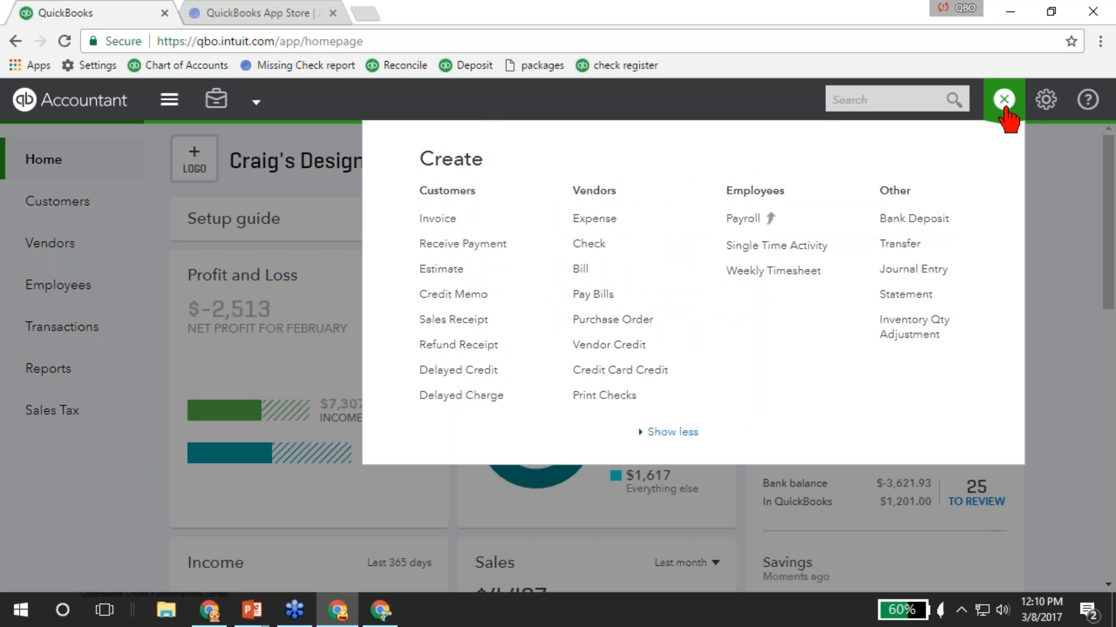
pyautogui.click(1004, 100)
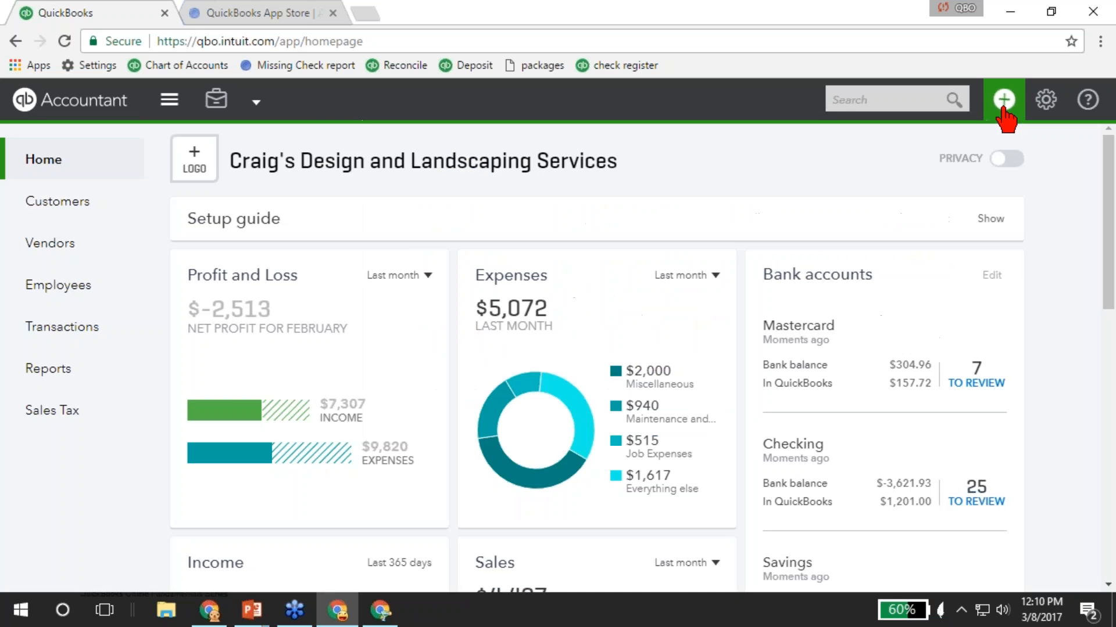
pyautogui.click(1002, 114)
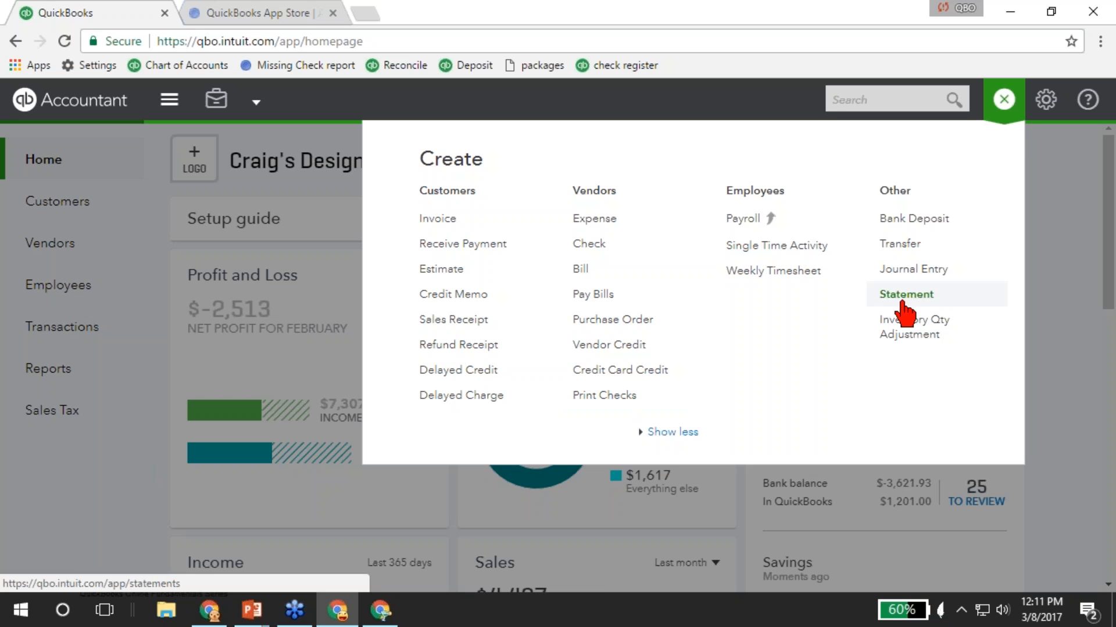
# Open QuickBooks Labs from the company settings, examine the experimental plug-ins offered, and close it.
pyautogui.click(1046, 101)
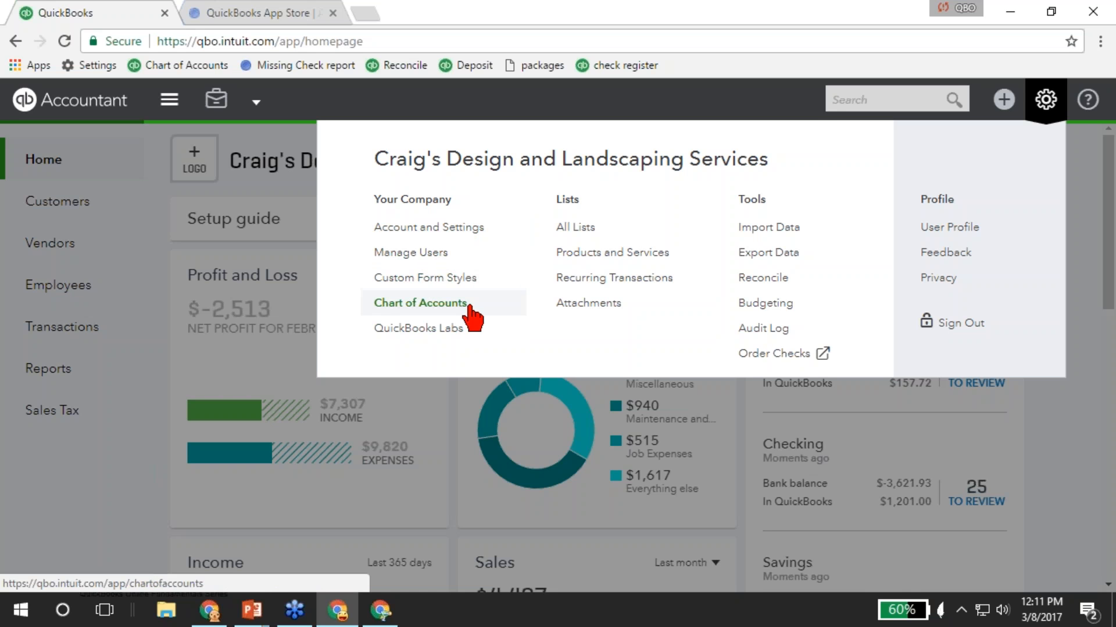
pyautogui.click(445, 343)
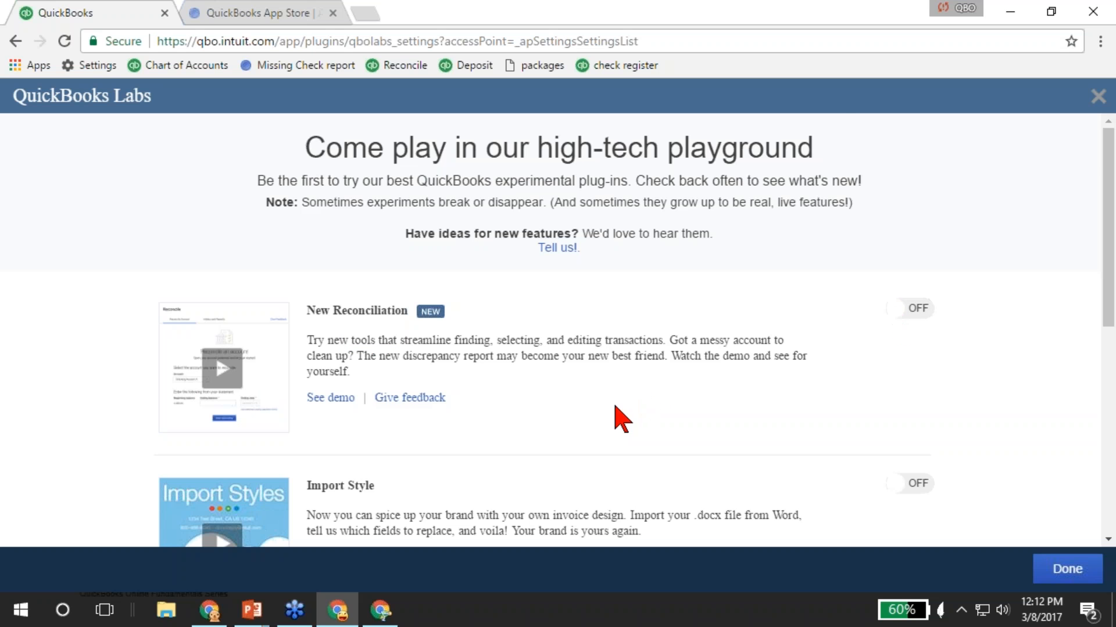
pyautogui.scroll(-3, 615, 416)
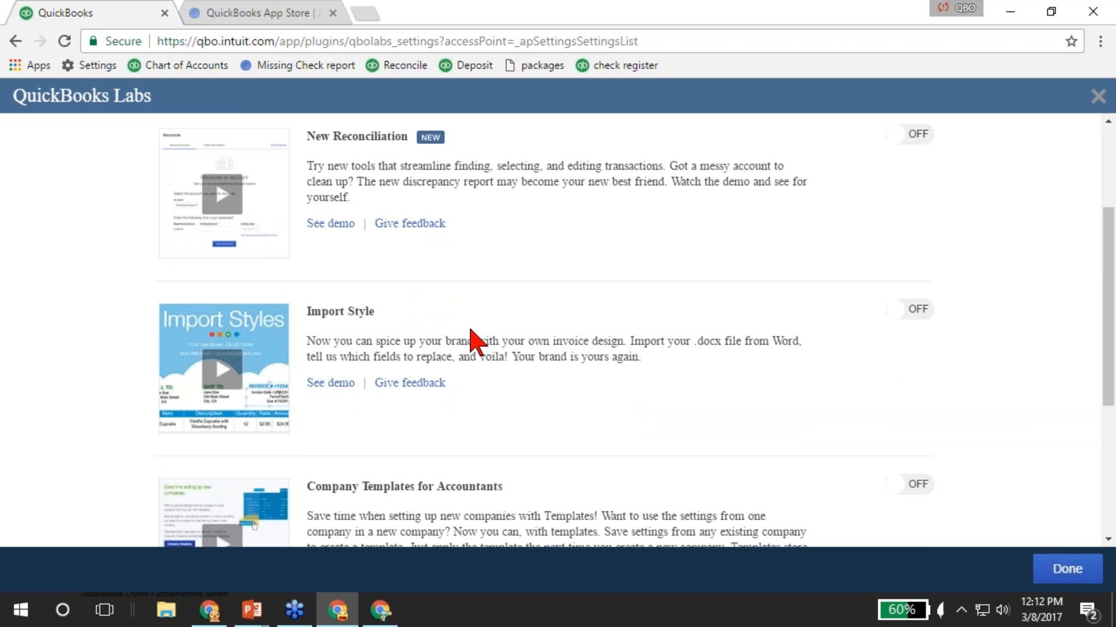
pyautogui.scroll(-5, 575, 407)
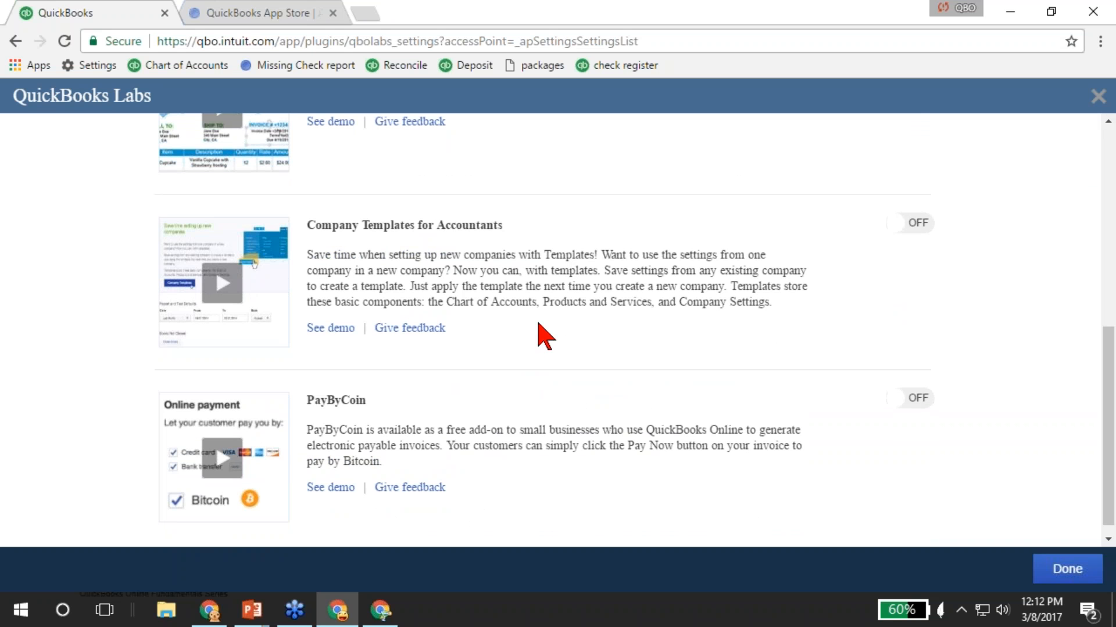
pyautogui.scroll(-1, 540, 343)
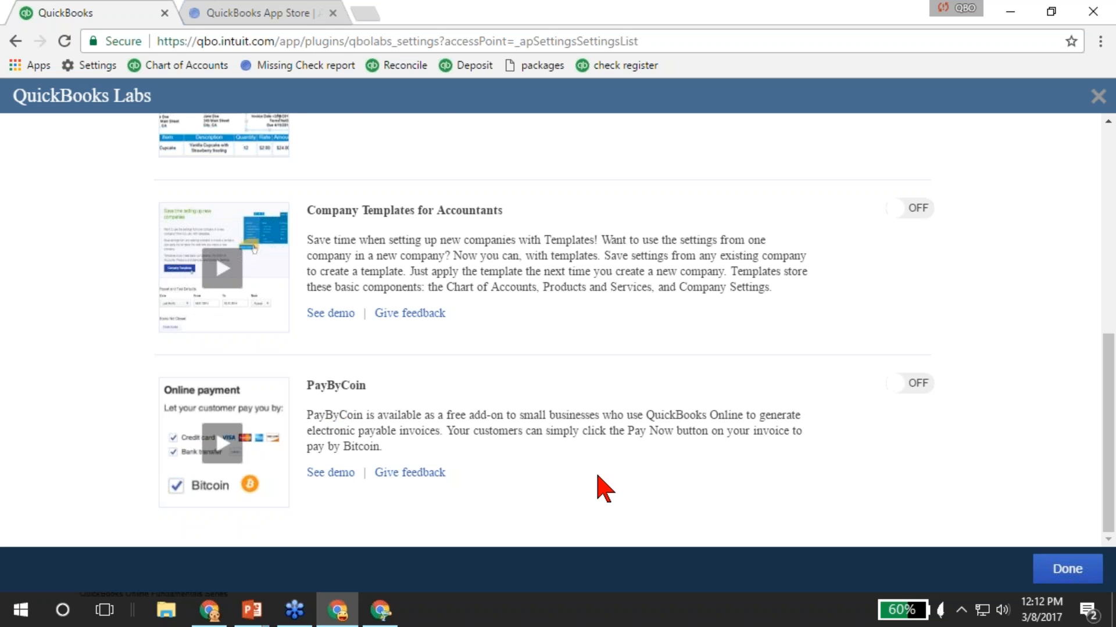
pyautogui.scroll(10, 599, 486)
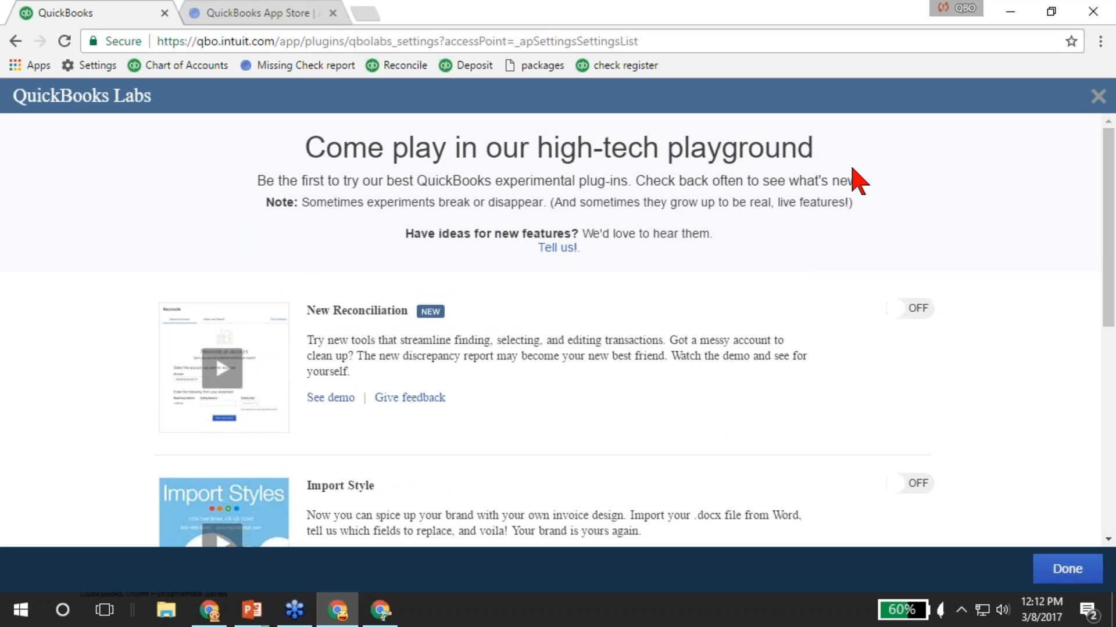
pyautogui.click(1097, 96)
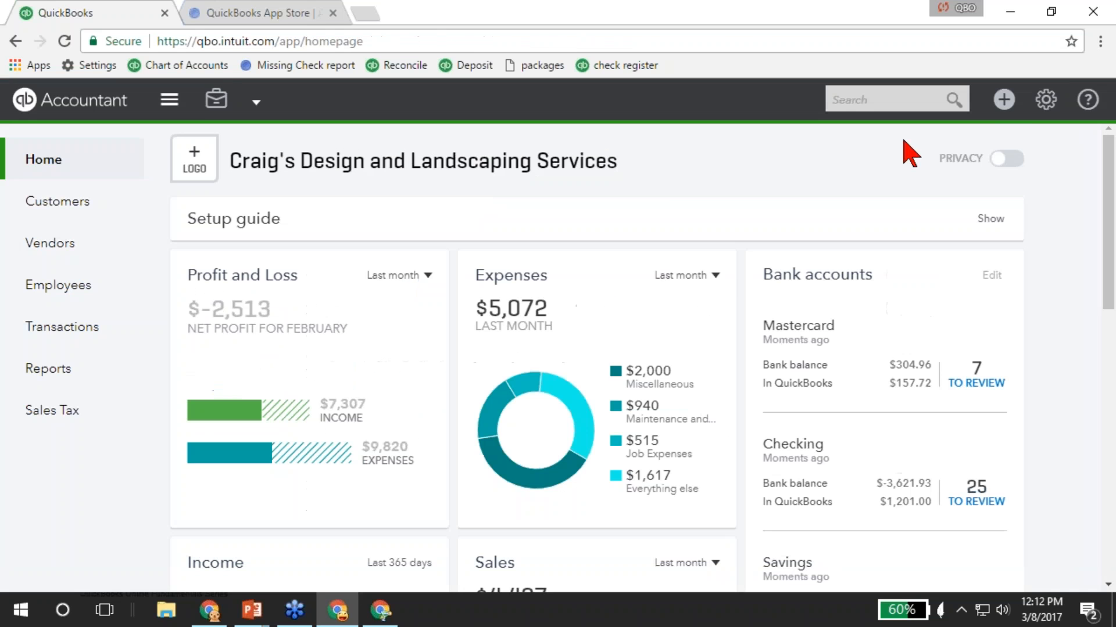
# Start a new estimate for the customer Amy's Bird Sanctuary and view the available estimate statuses.
pyautogui.click(1046, 102)
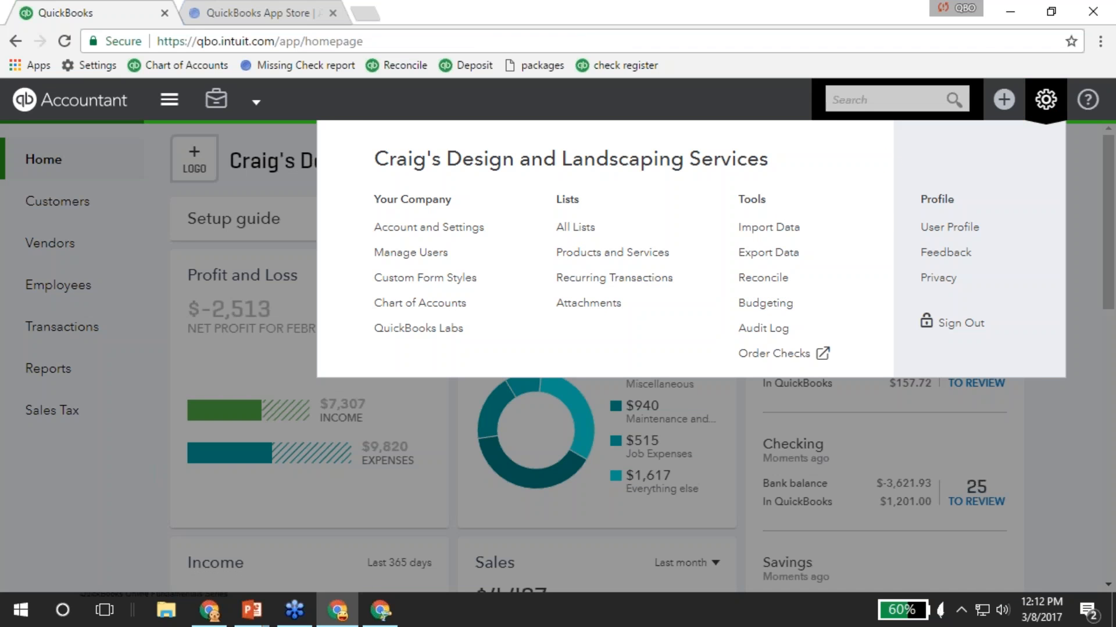
pyautogui.click(1004, 100)
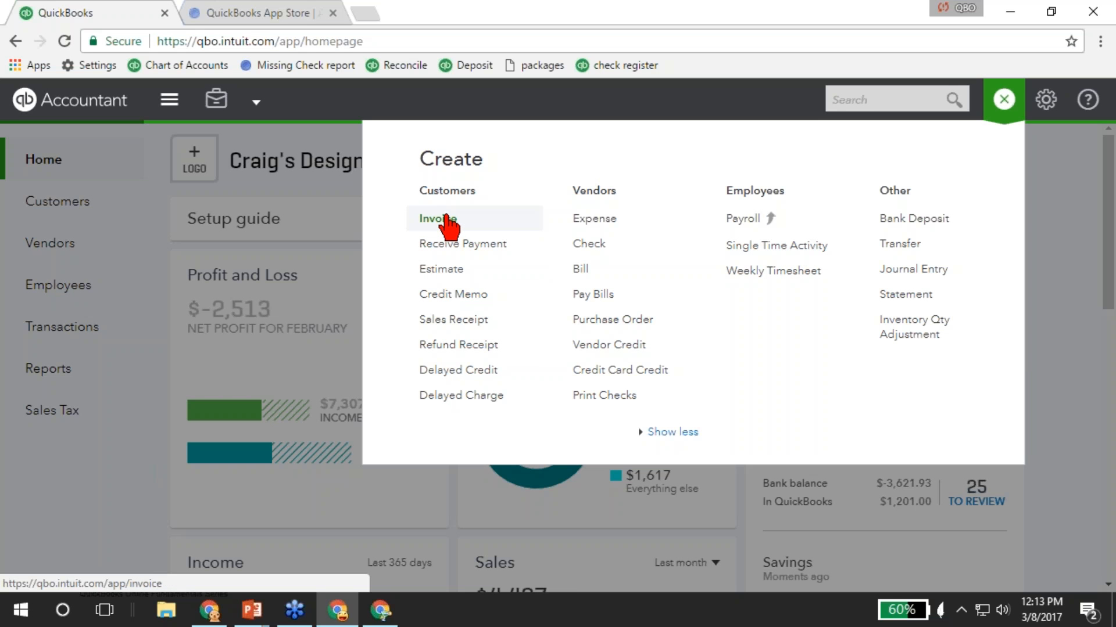
pyautogui.click(449, 270)
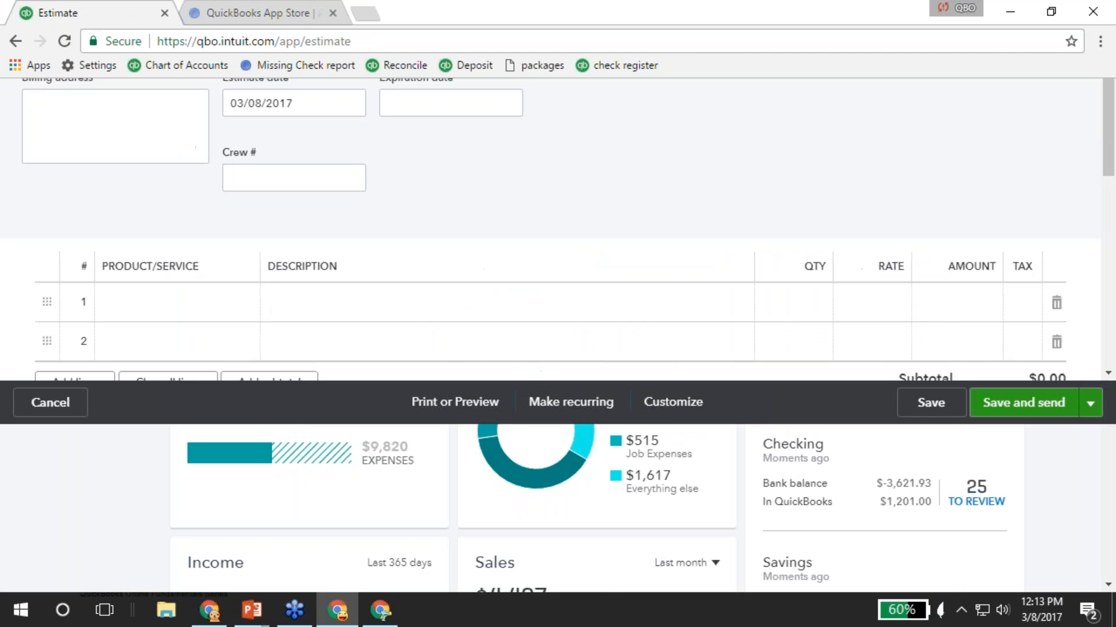
pyautogui.click(34, 227)
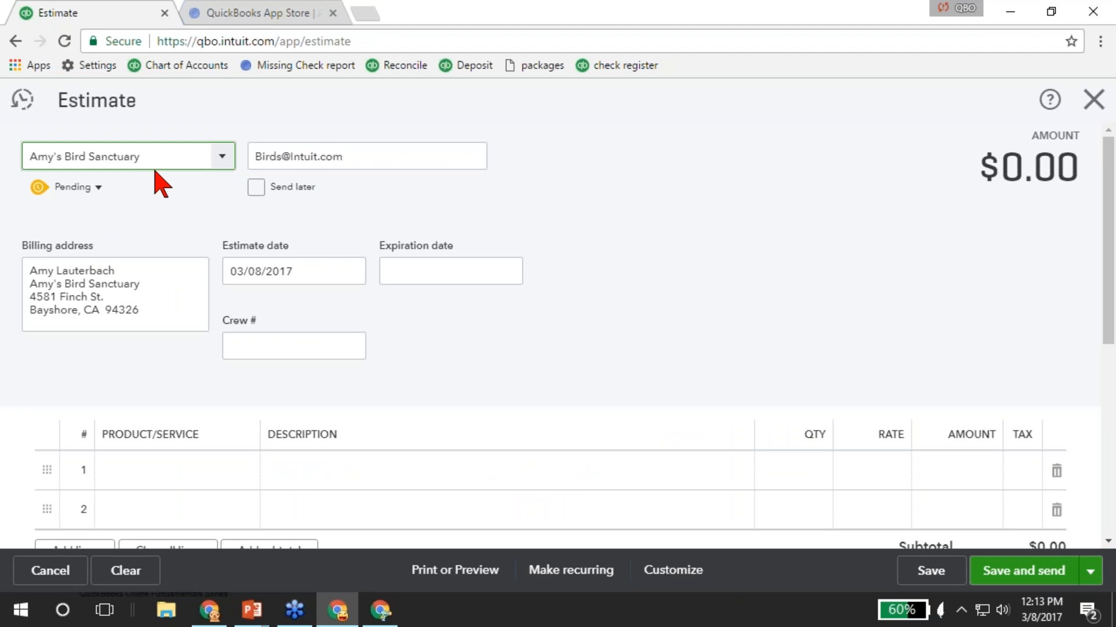
pyautogui.click(96, 188)
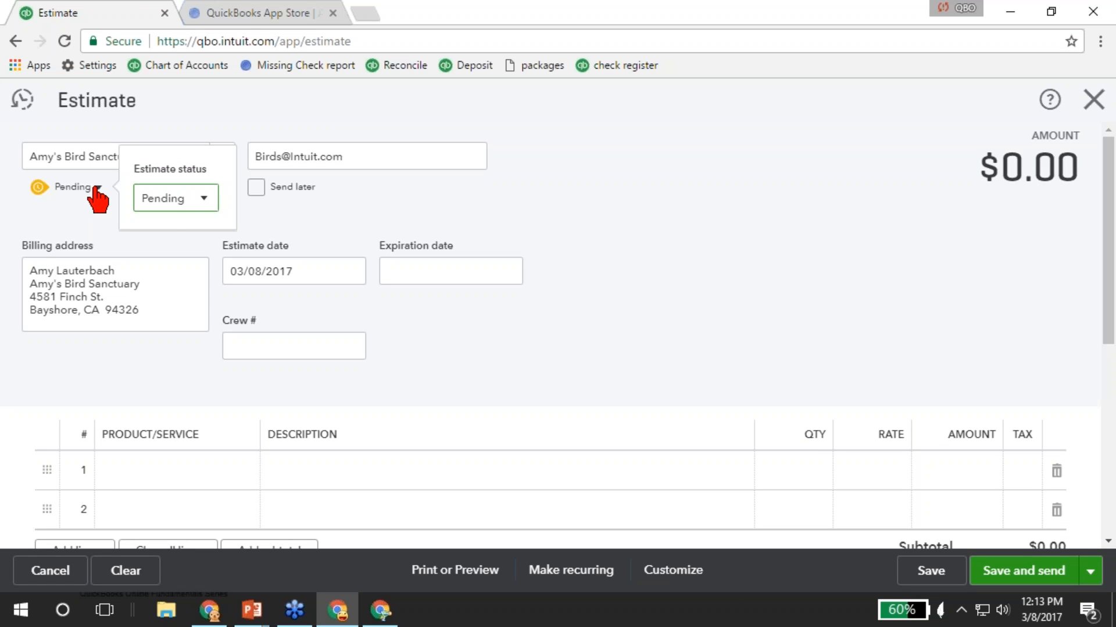
pyautogui.click(205, 198)
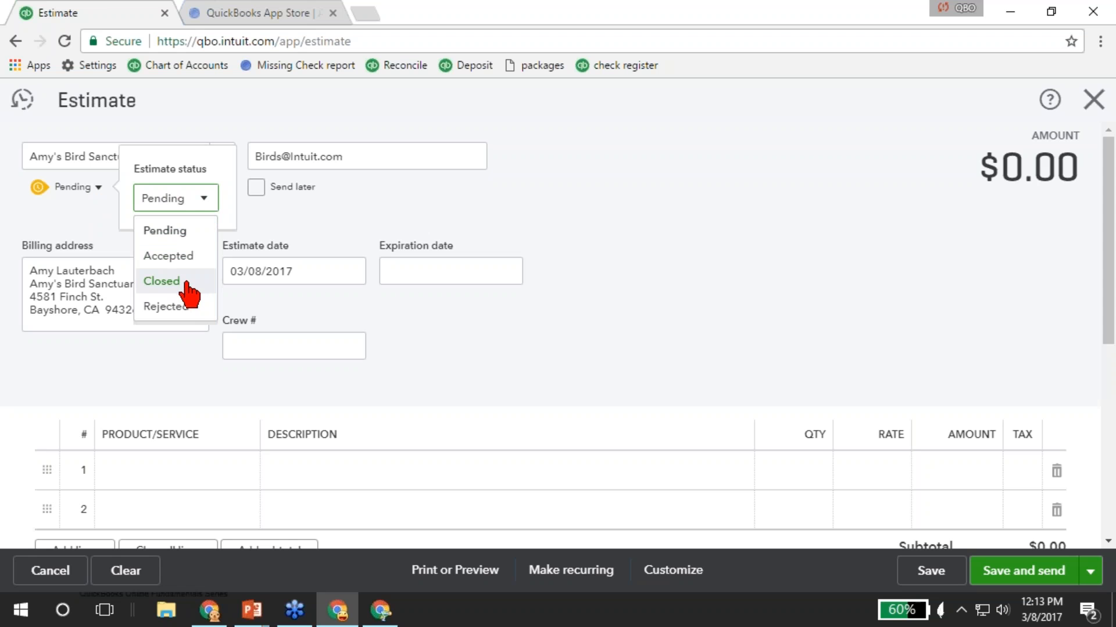
# Add the Landscaping:Gardening service as the estimate's first line with quantity 5 and rate 50.
pyautogui.click(207, 471)
pyautogui.write('gard')
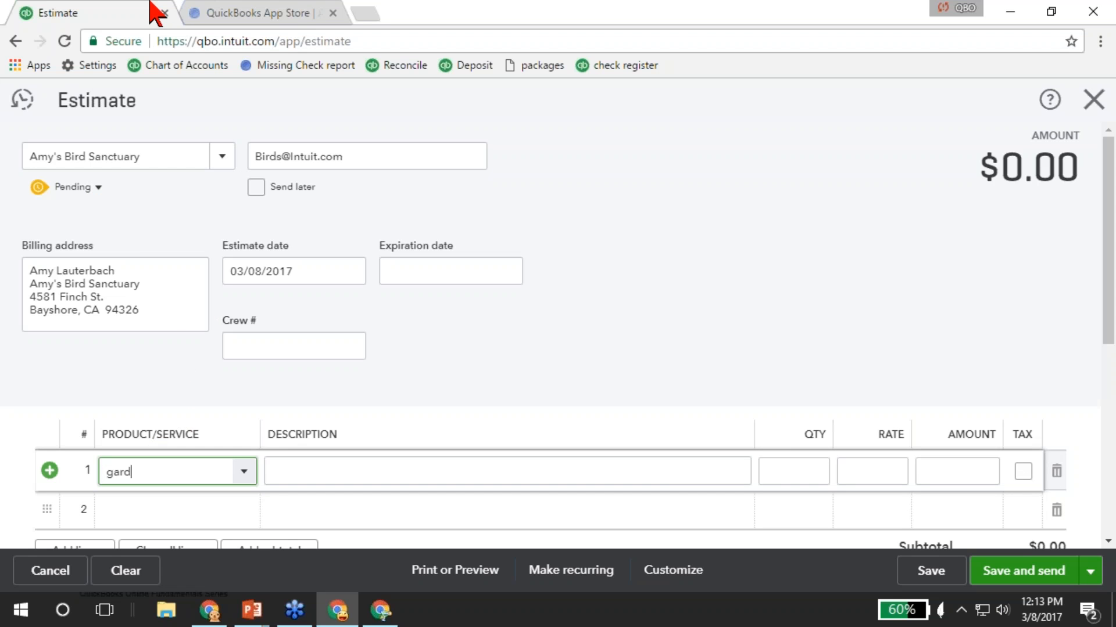
pyautogui.click(199, 321)
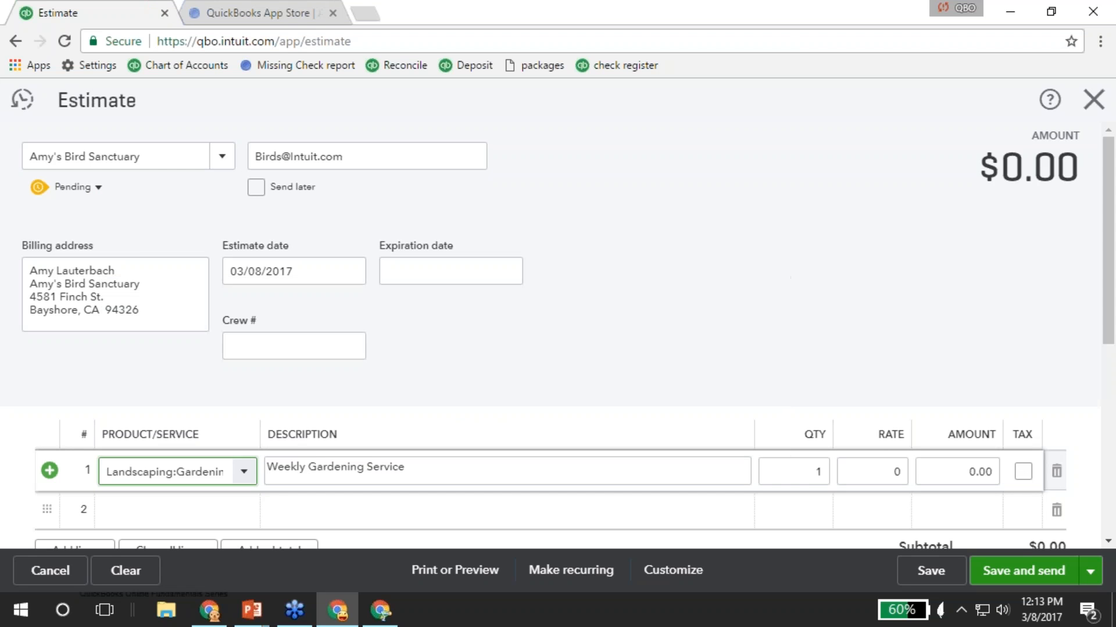
pyautogui.press('Tab')
pyautogui.write('5')
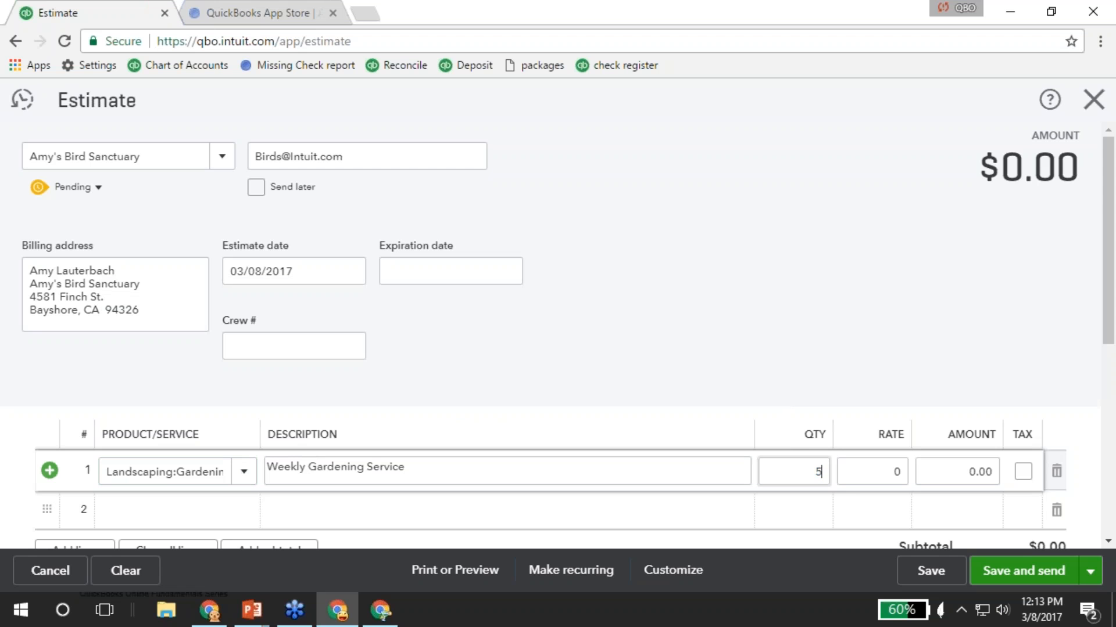
pyautogui.press('Tab')
pyautogui.write('50')
pyautogui.press('Tab')
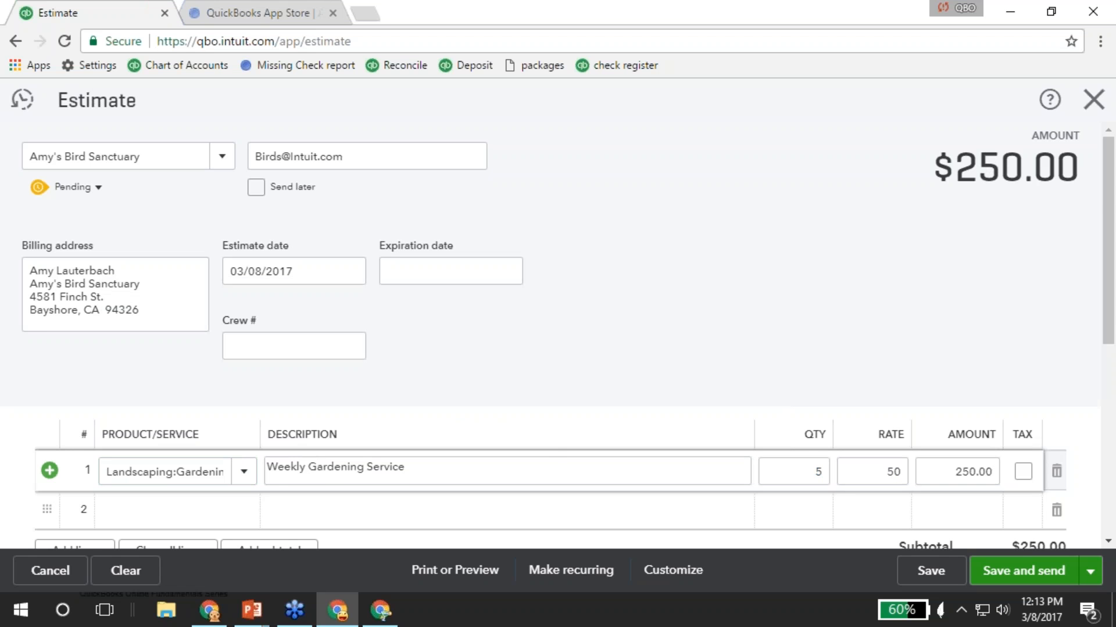
# Add the Landscaping:Installation service as the estimate's second line with quantity 3 and rate 75.
pyautogui.press('Tab')
pyautogui.write('install')
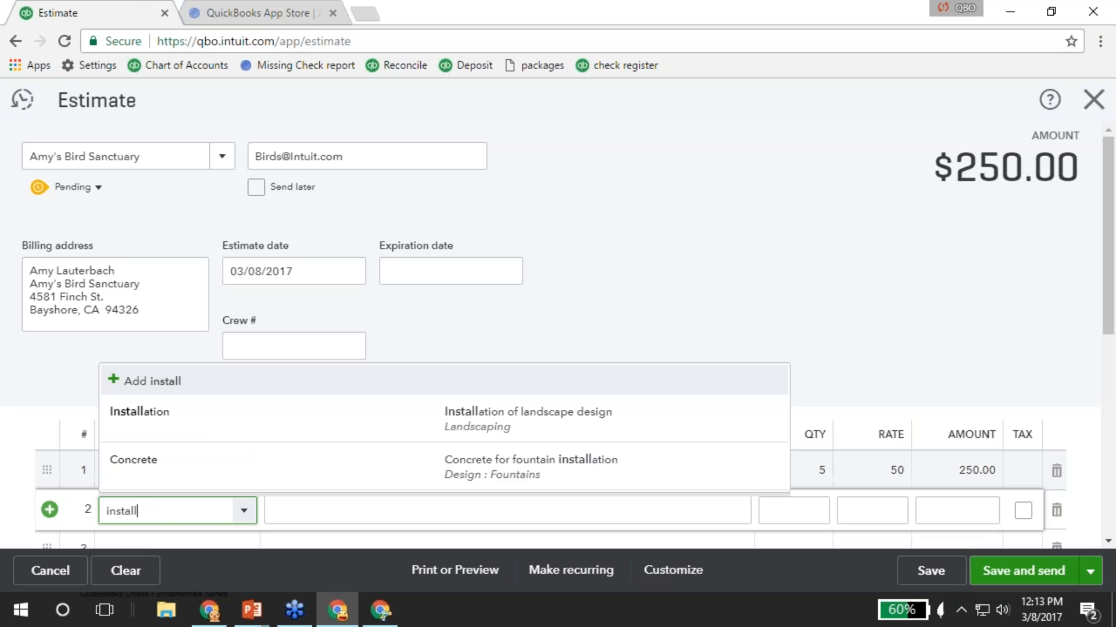
pyautogui.click(198, 427)
pyautogui.press('Tab')
pyautogui.press('Tab')
pyautogui.write('3')
pyautogui.press('Tab')
pyautogui.write('75')
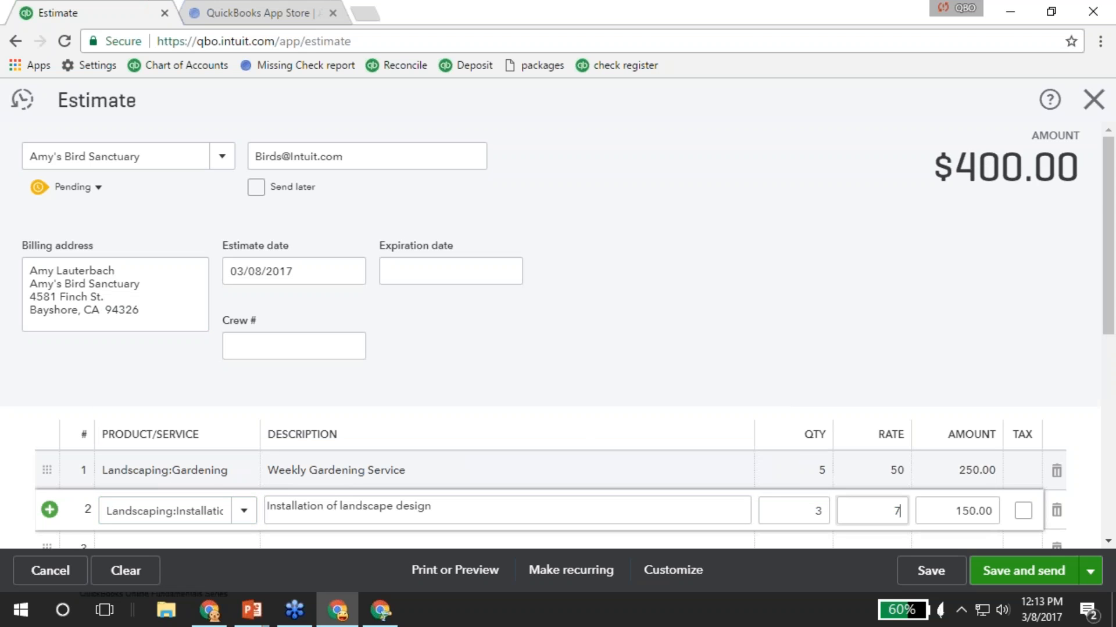
pyautogui.press('Tab')
# Review the estimate's message, memo and attachment fields, and save and close the estimate.
pyautogui.scroll(-5, 296, 419)
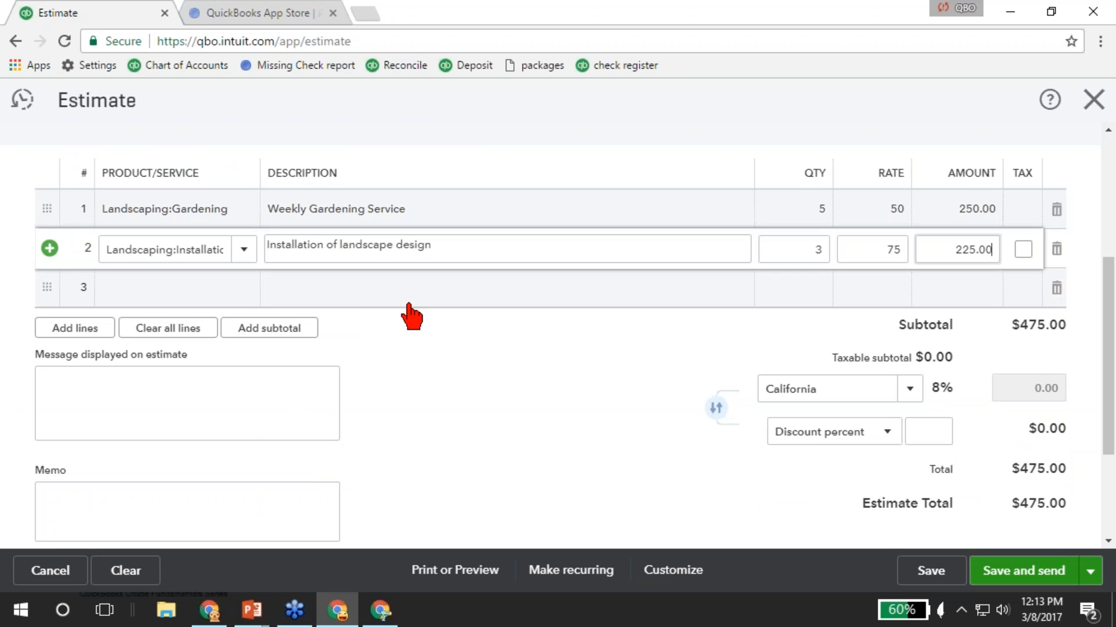
pyautogui.click(110, 382)
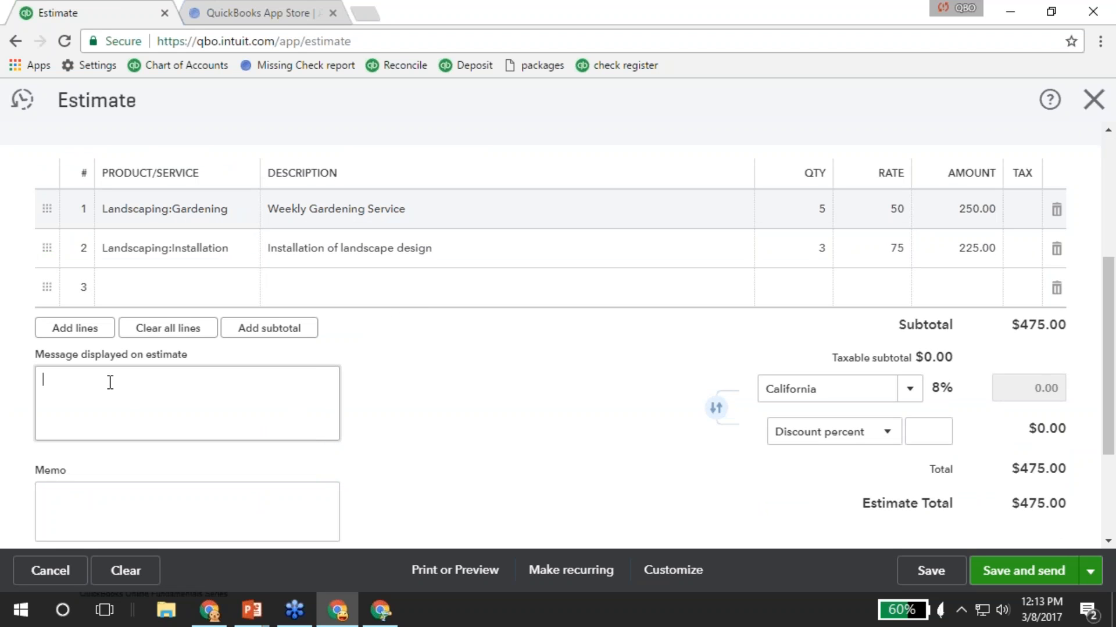
pyautogui.scroll(-3, 215, 462)
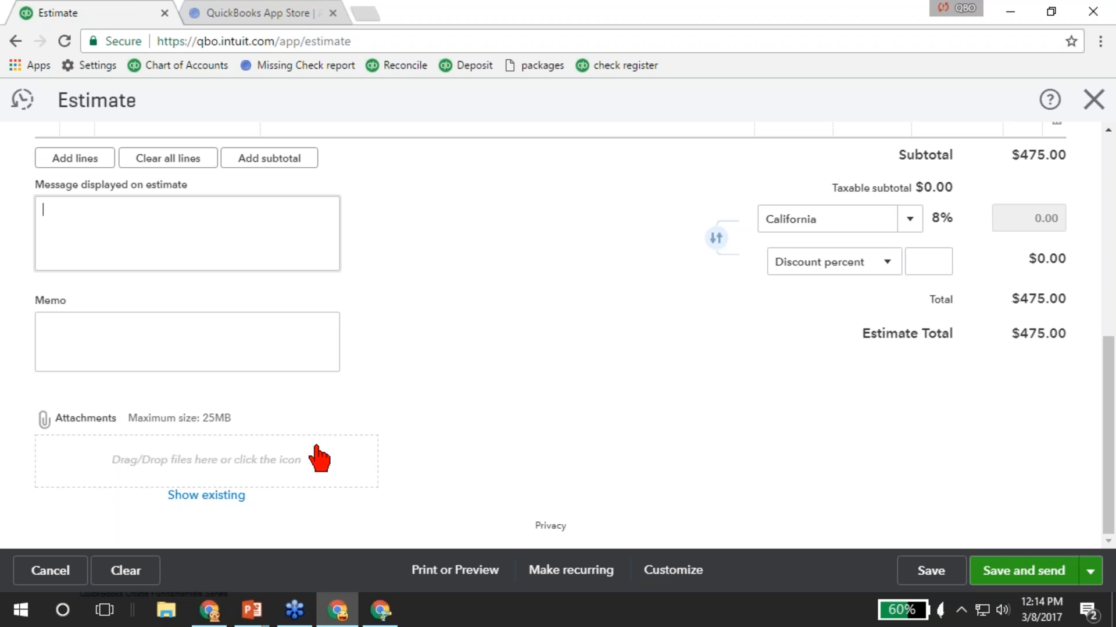
pyautogui.click(1090, 571)
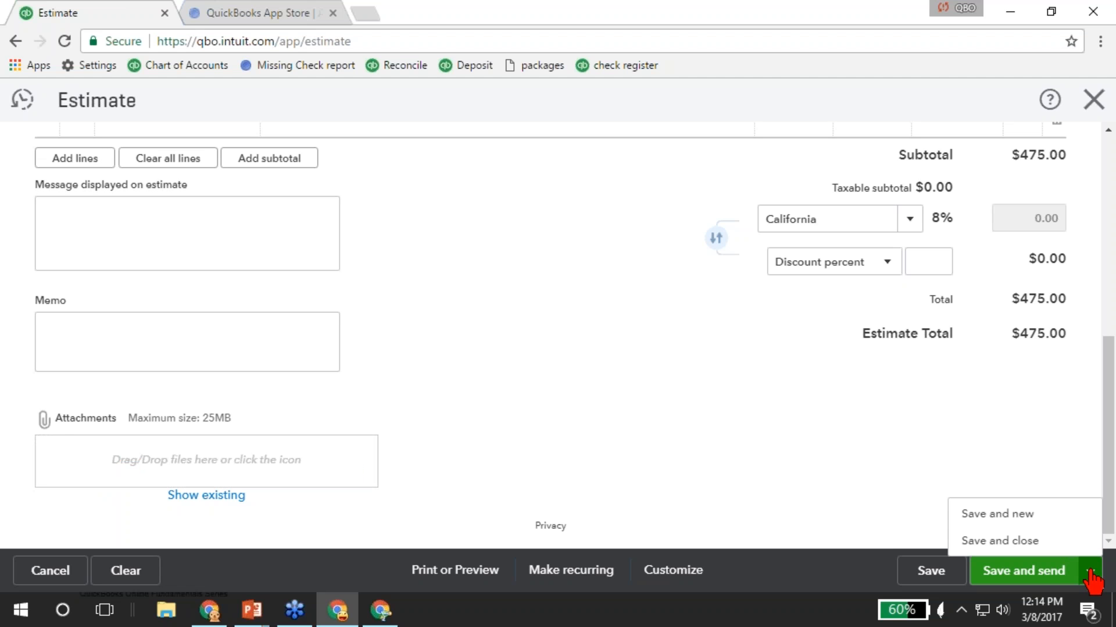
pyautogui.click(998, 541)
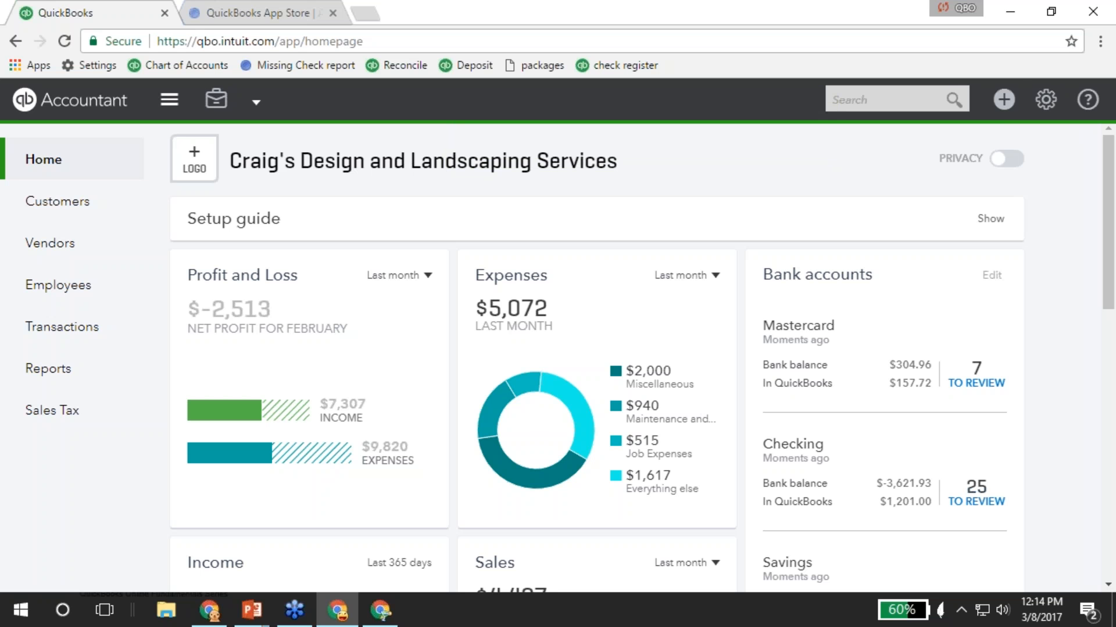
# Start a new invoice for the customer Amy's Bird Sanctuary.
pyautogui.click(997, 107)
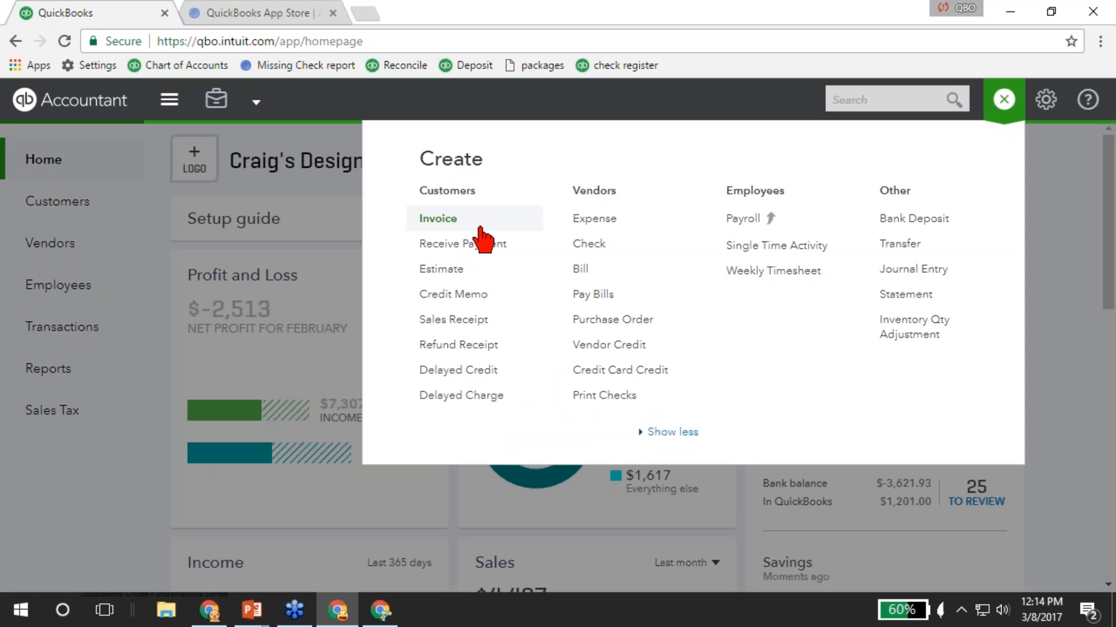
pyautogui.click(441, 220)
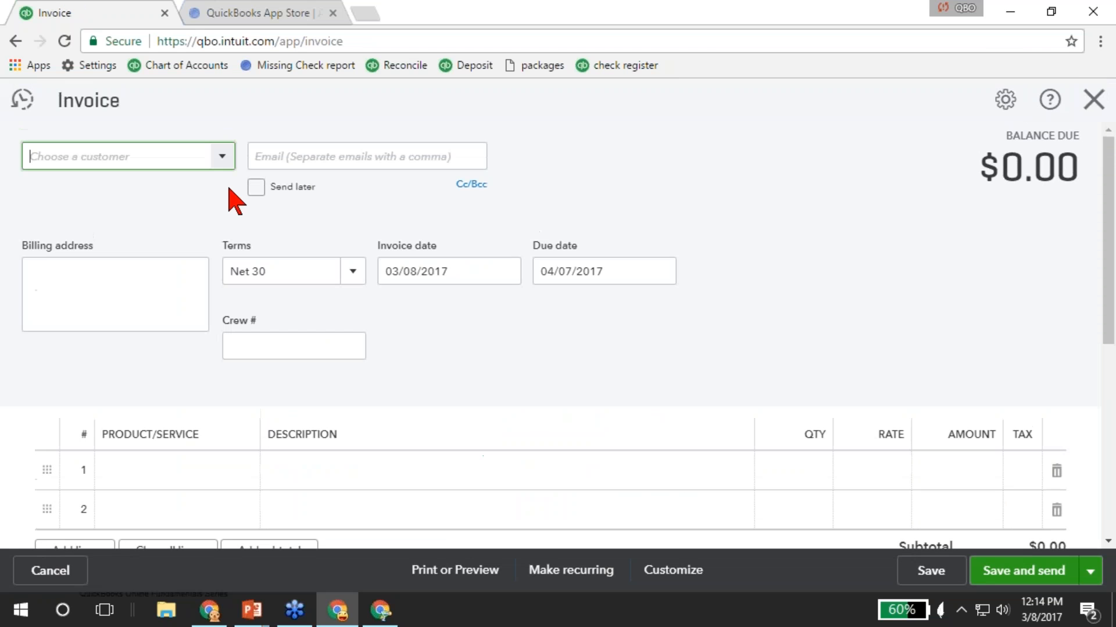
pyautogui.click(223, 158)
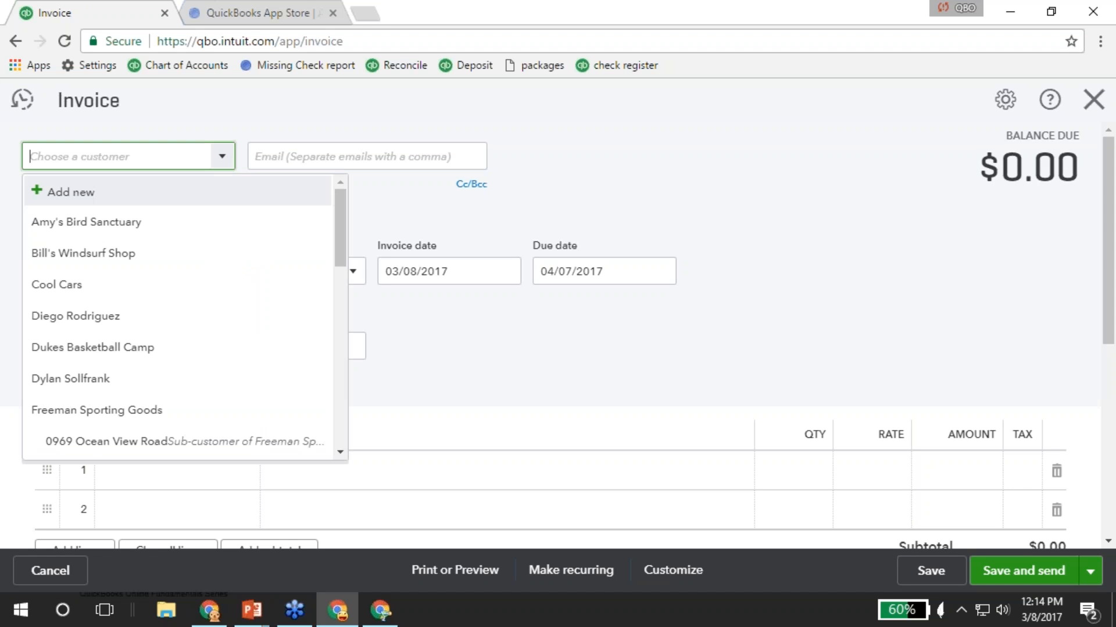
pyautogui.click(78, 229)
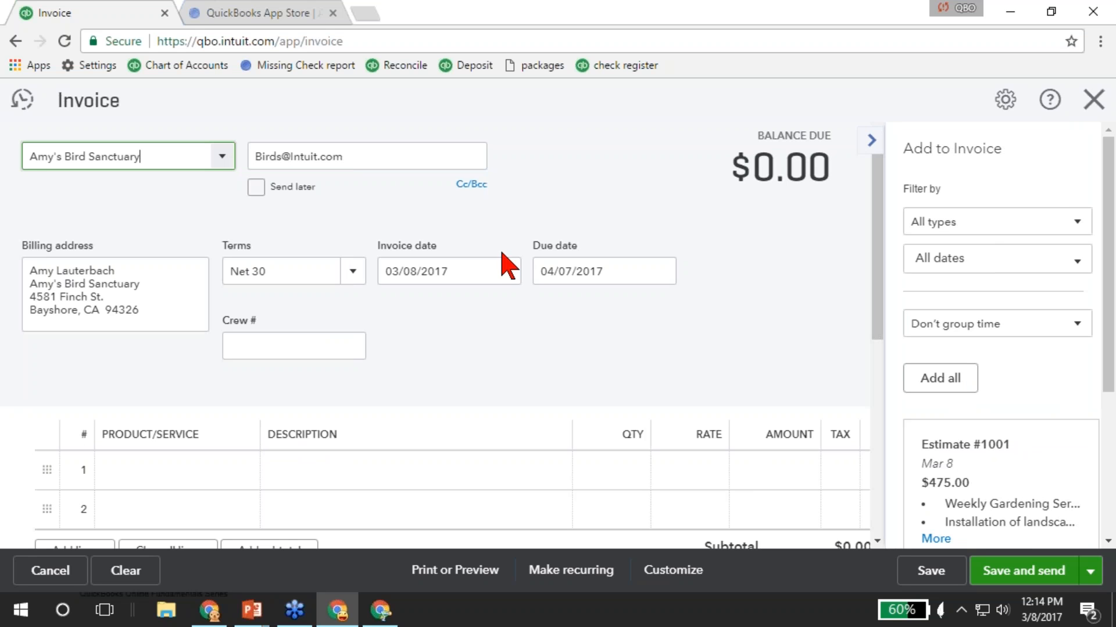
# View the type filters for billable items and add Estimate #1001 to the invoice.
pyautogui.click(1077, 226)
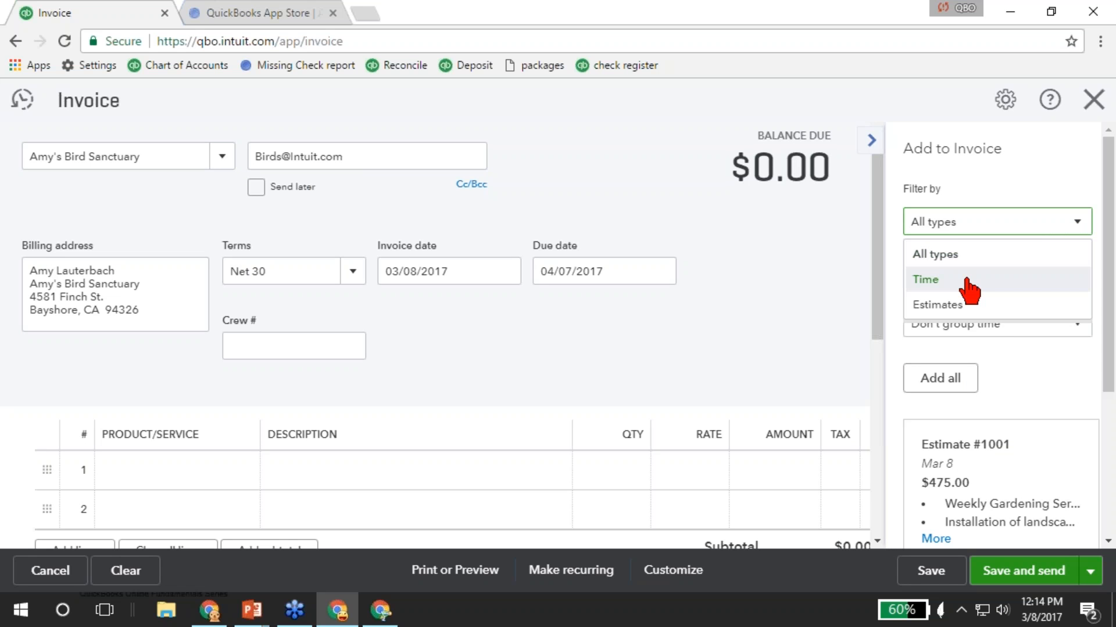
pyautogui.click(1044, 366)
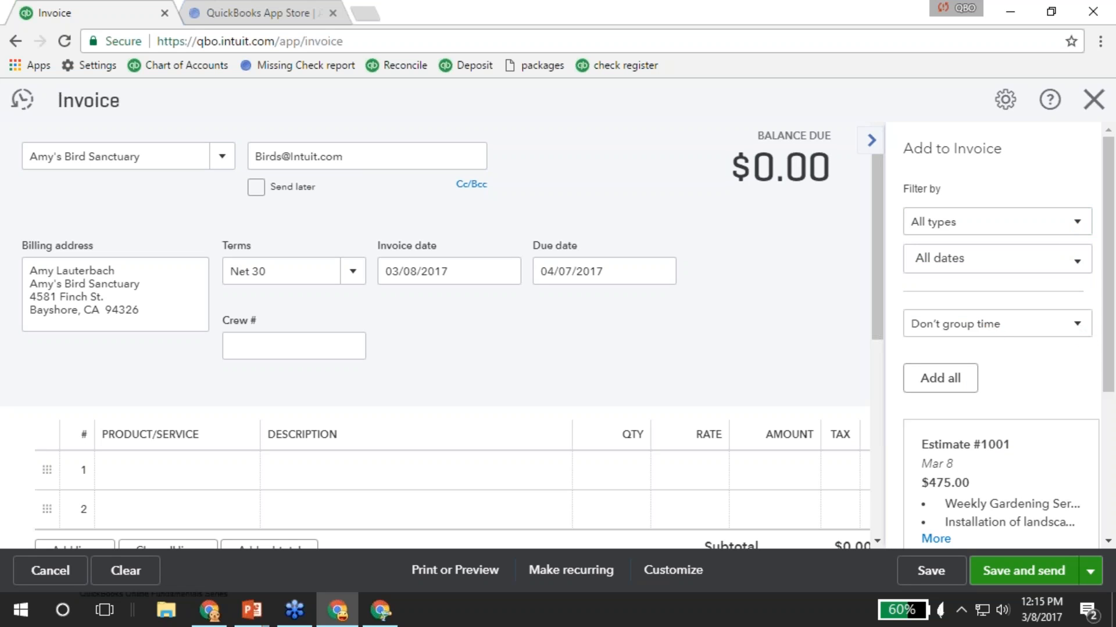
pyautogui.scroll(-4, 1016, 279)
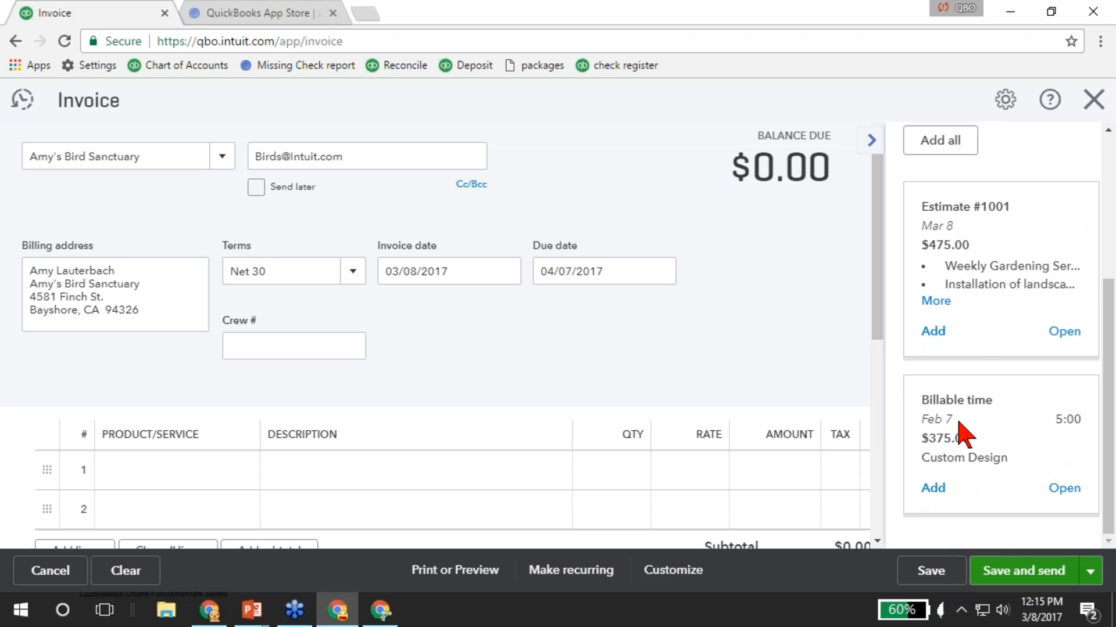
pyautogui.click(933, 332)
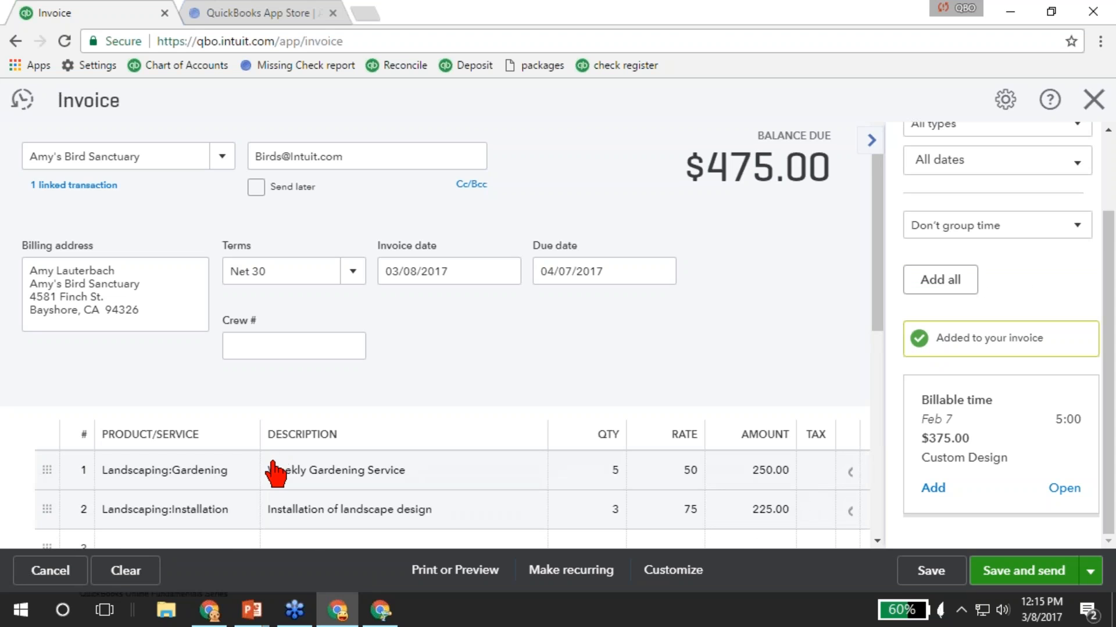
# Set the quantity of the invoice's Landscaping:Installation line to 5.
pyautogui.scroll(-3, 274, 469)
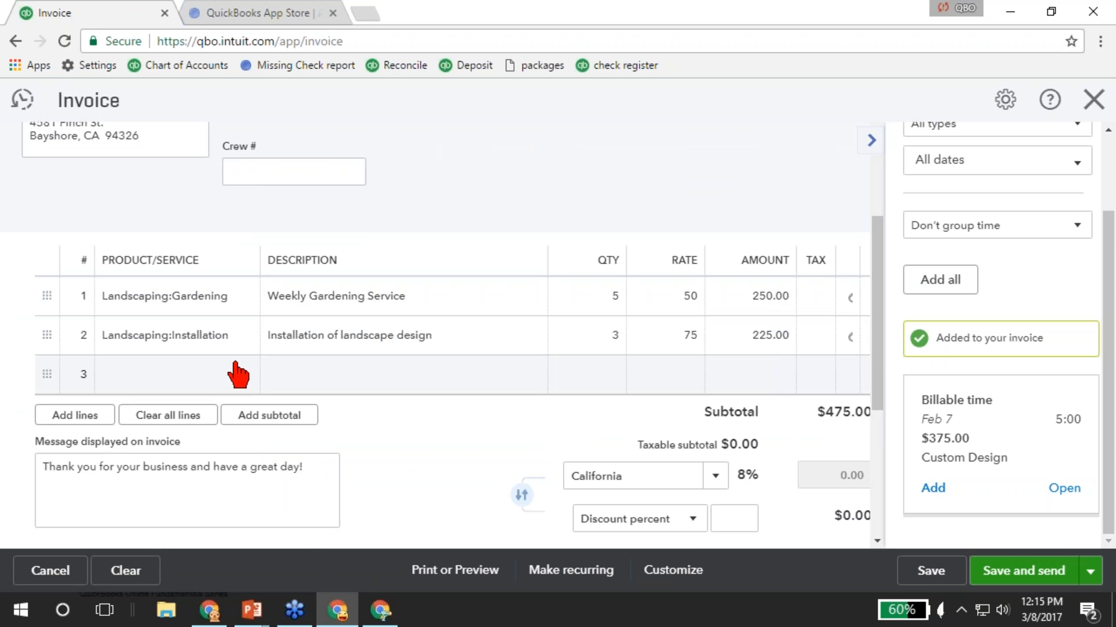
pyautogui.click(604, 349)
pyautogui.press('BackSpace')
pyautogui.write('5')
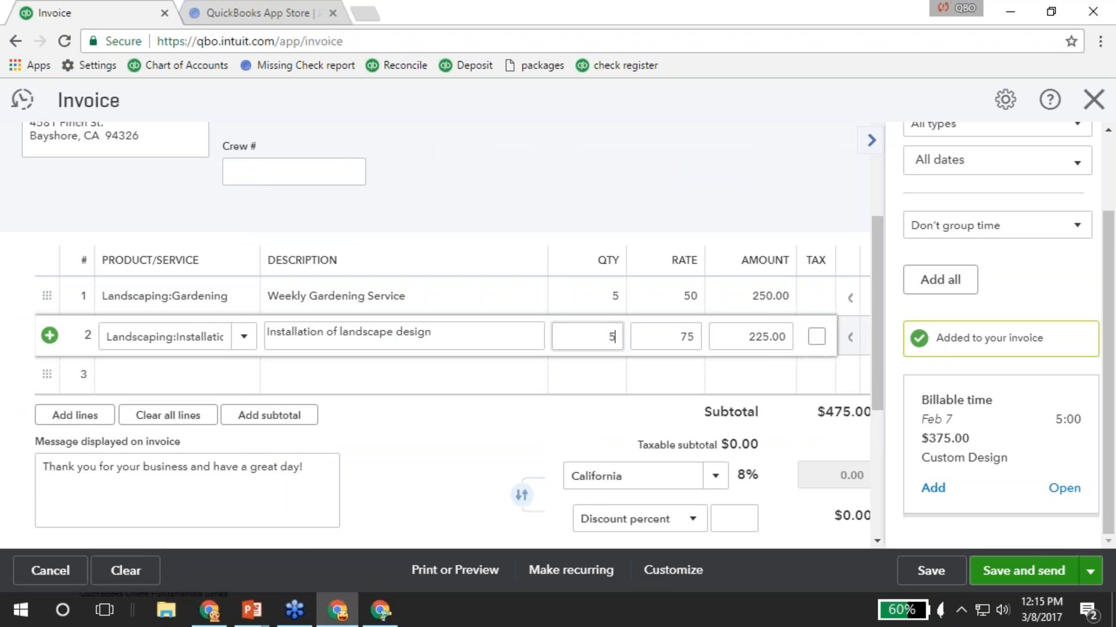
pyautogui.press('Tab')
# Add the Rock Fountain product as the invoice's third line.
pyautogui.press('Tab')
pyautogui.press('Tab')
pyautogui.press('Tab')
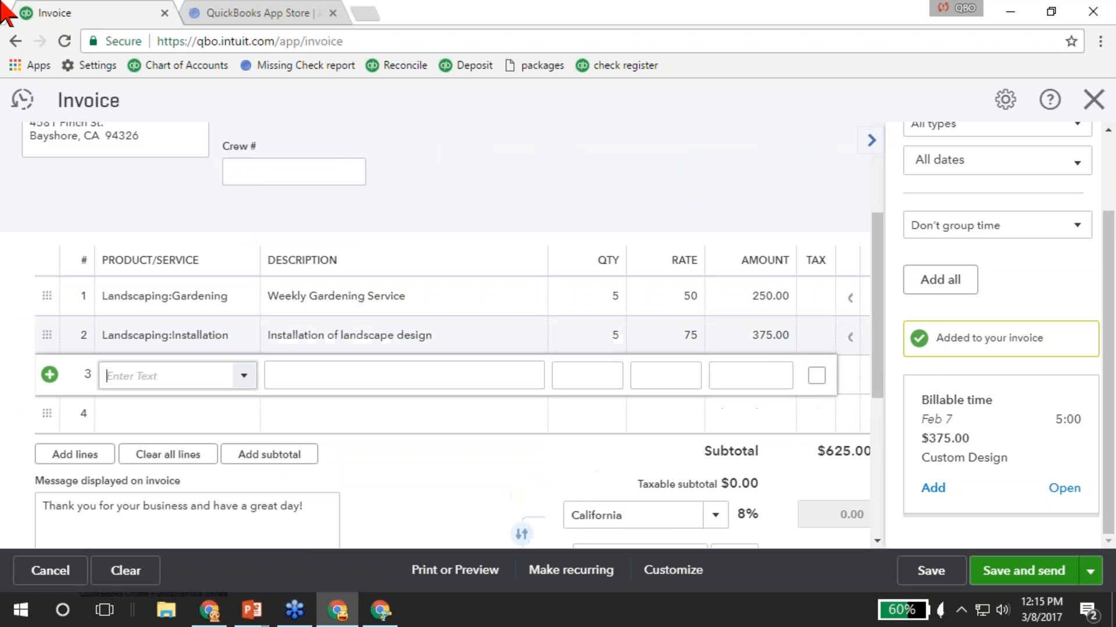
pyautogui.write('rock')
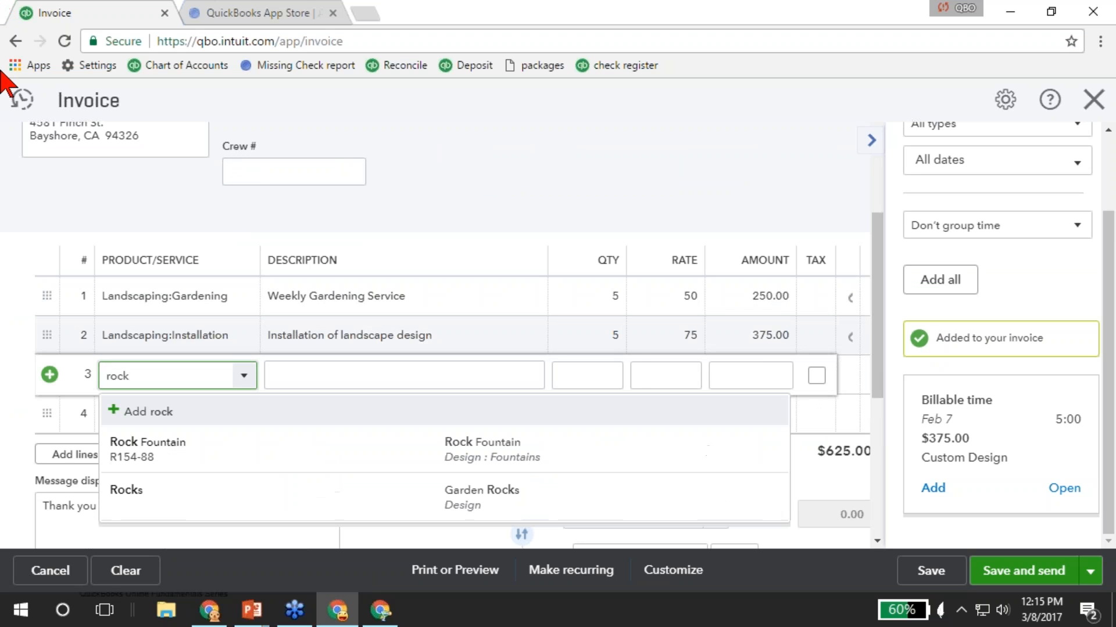
pyautogui.click(176, 456)
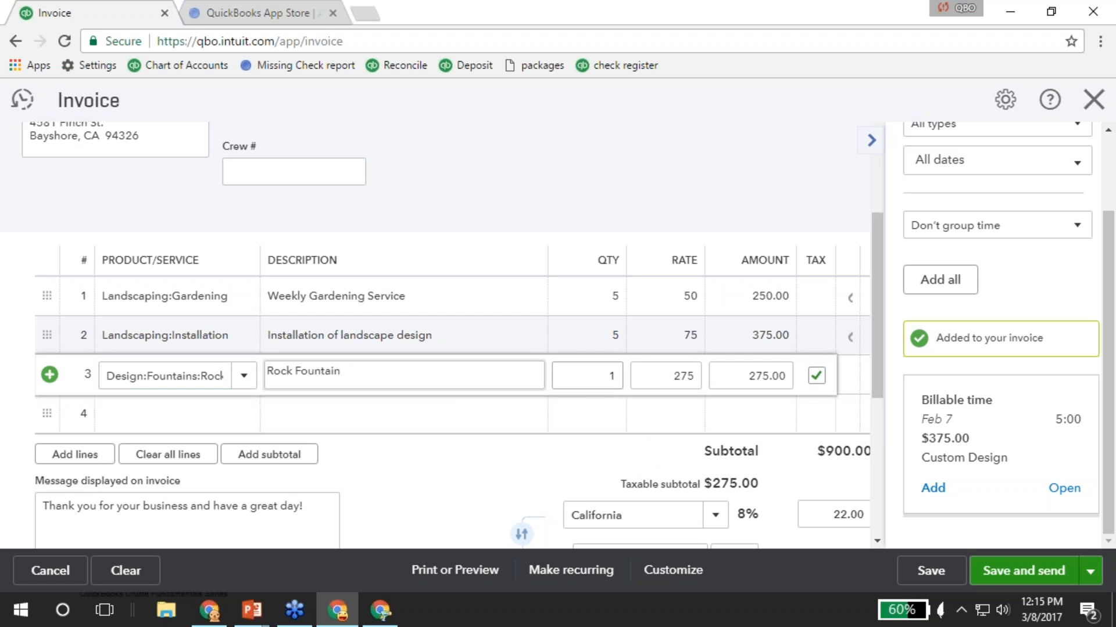
# Examine the invoice's totals and saving options, and view the list of keyboard shortcuts.
pyautogui.scroll(-2, 517, 419)
pyautogui.scroll(-3, 436, 365)
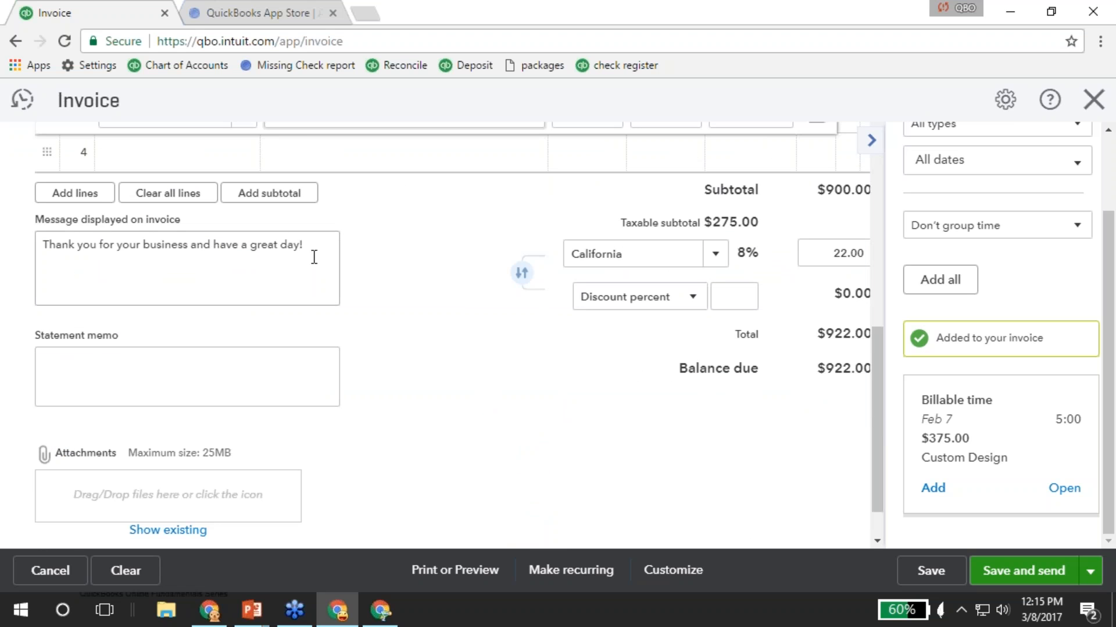
pyautogui.scroll(-1, 610, 441)
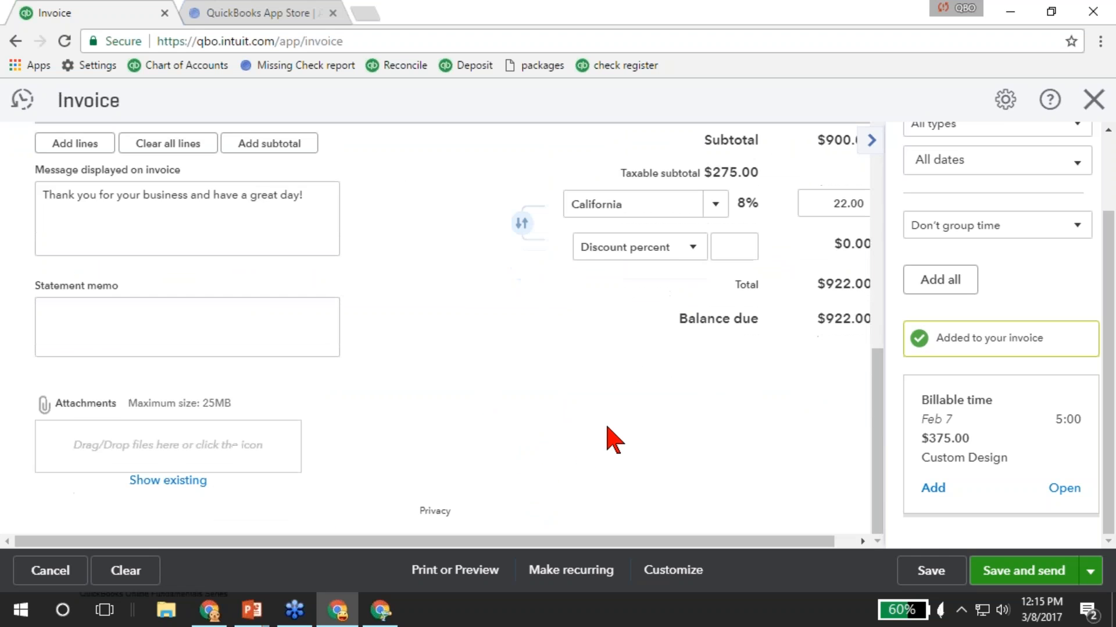
pyautogui.click(1091, 572)
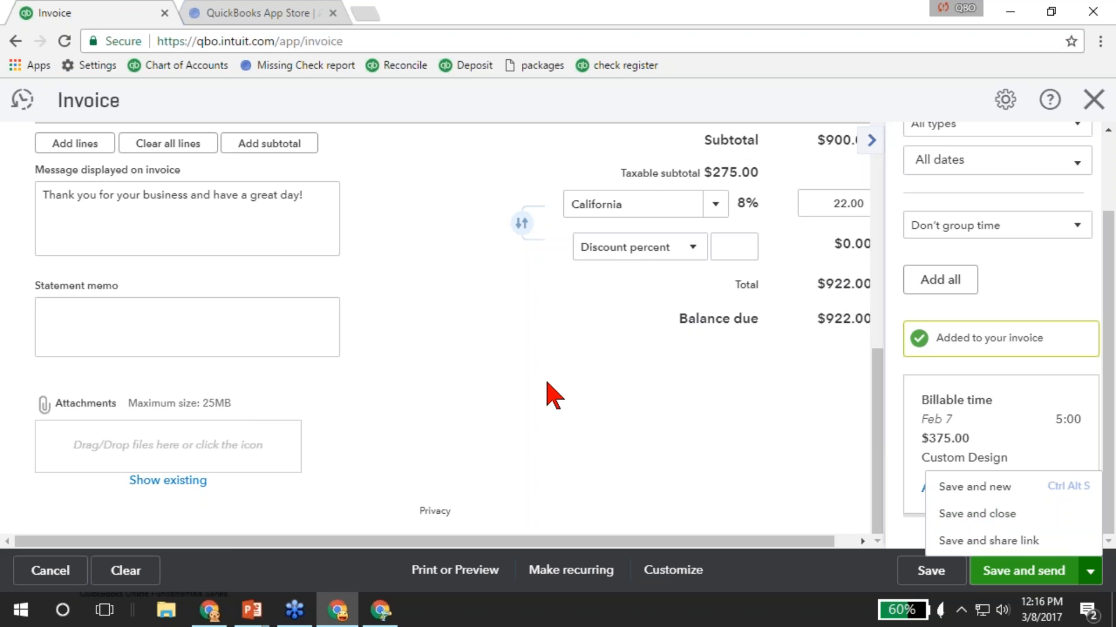
pyautogui.hotkey('ctrl', 'alt', '/')
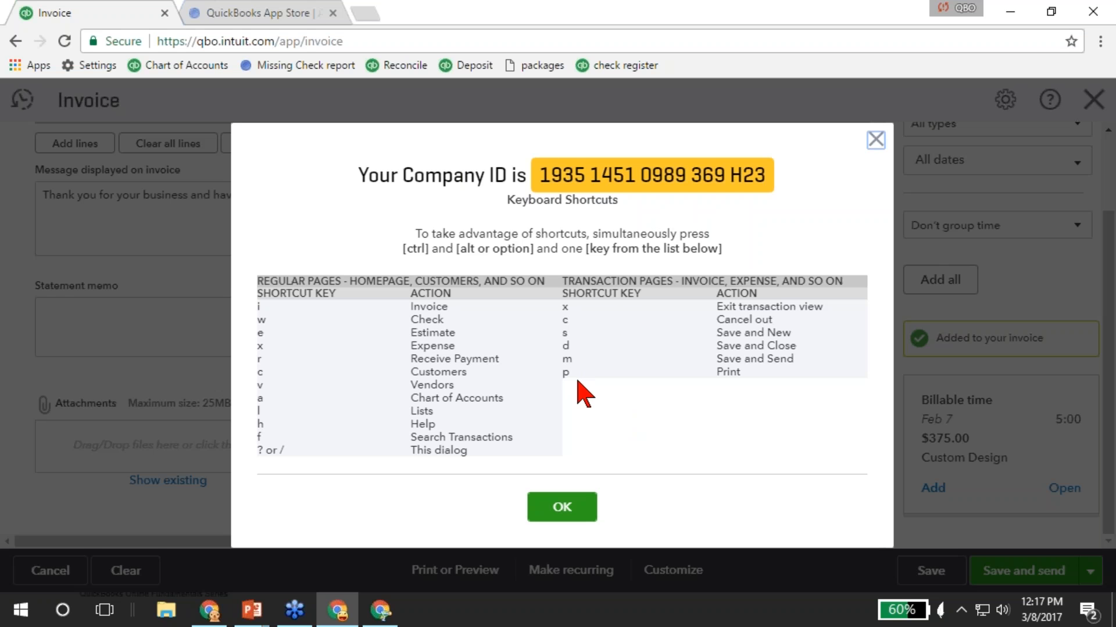
pyautogui.click(561, 513)
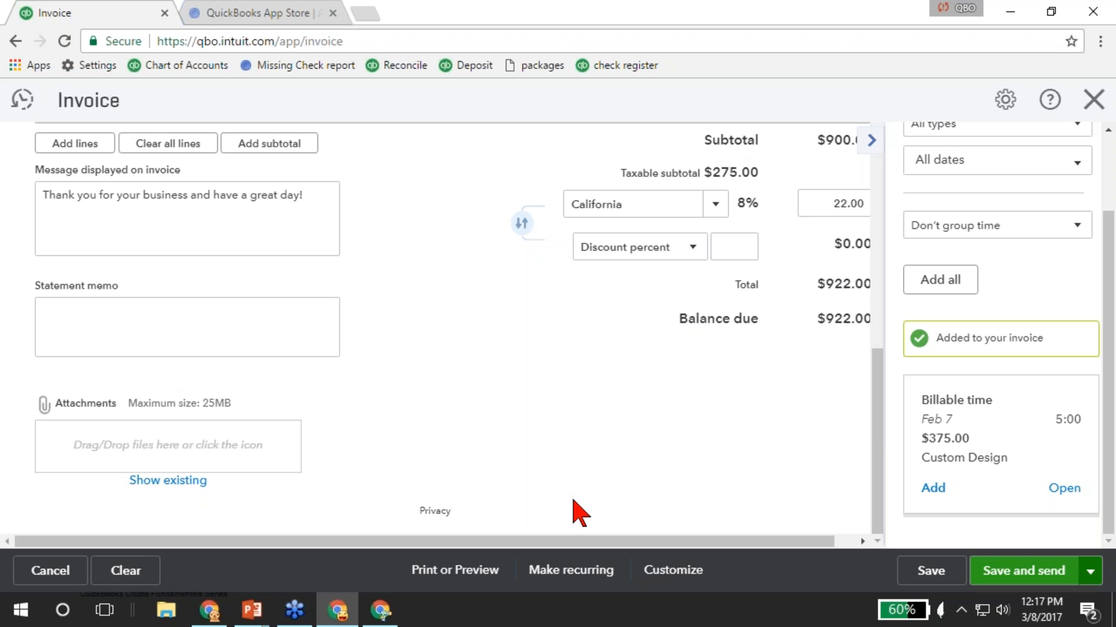
# Save and close the invoice, and start receiving a payment from Amy's Bird Sanctuary.
pyautogui.click(1091, 572)
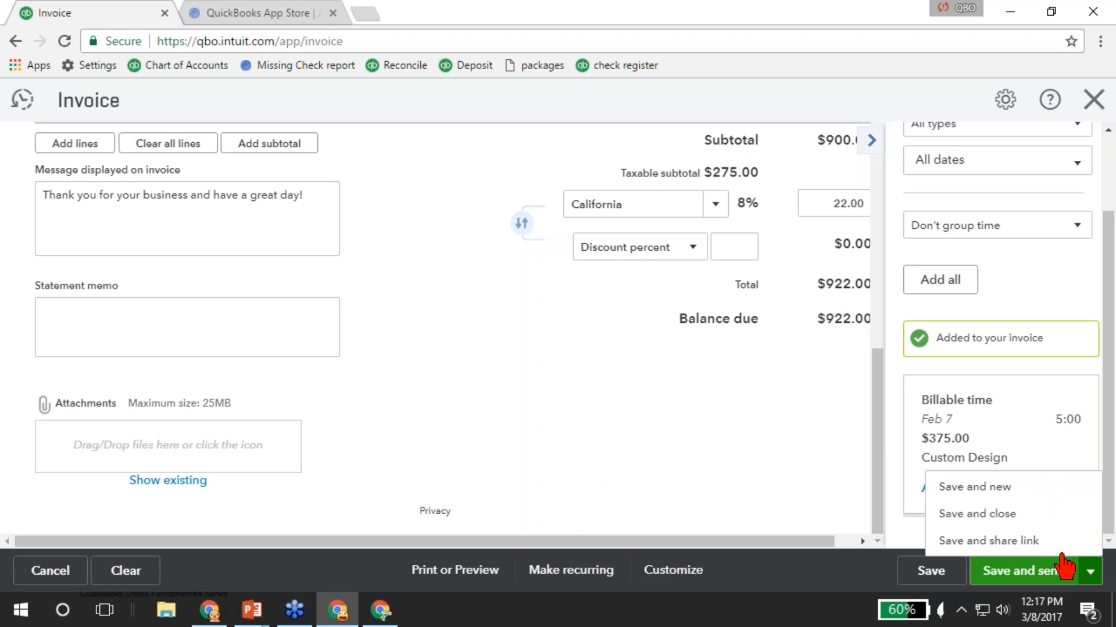
pyautogui.click(967, 516)
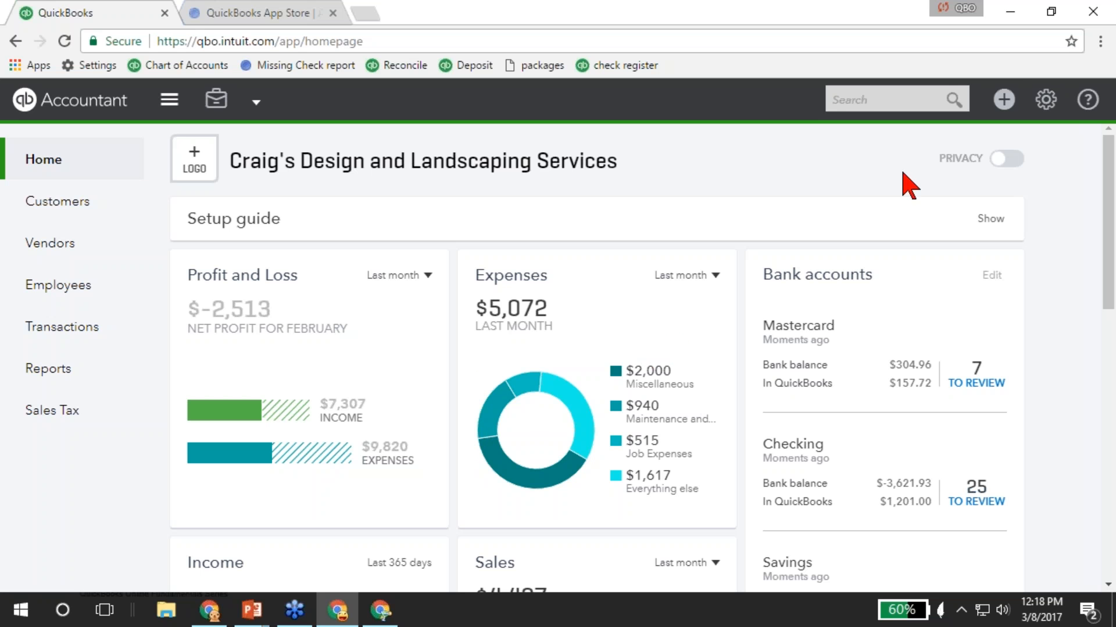
pyautogui.click(1005, 105)
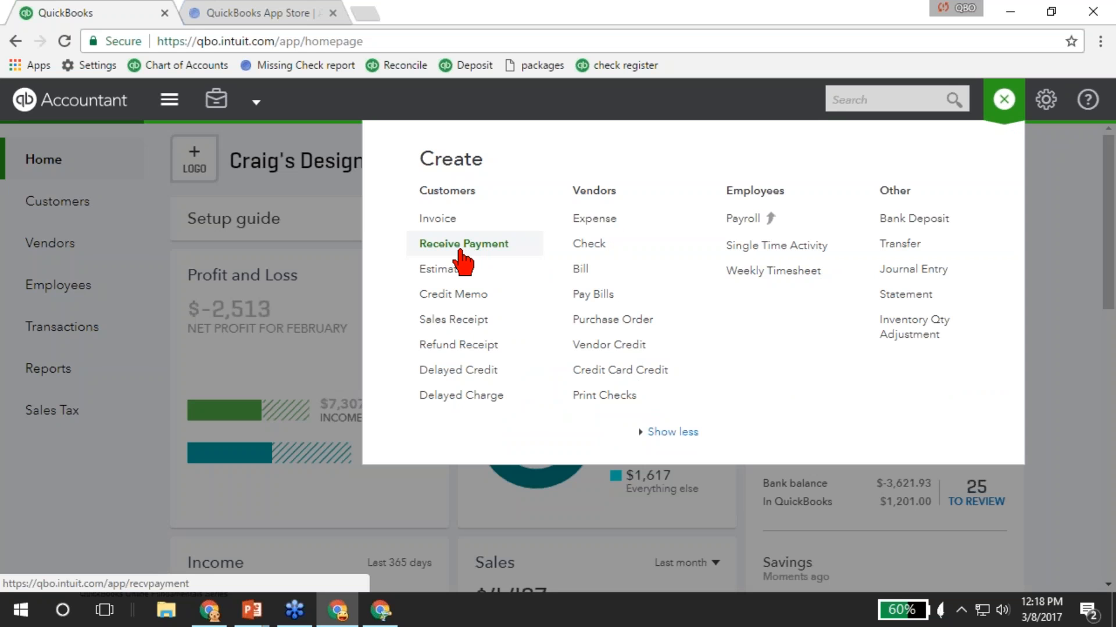
pyautogui.click(464, 251)
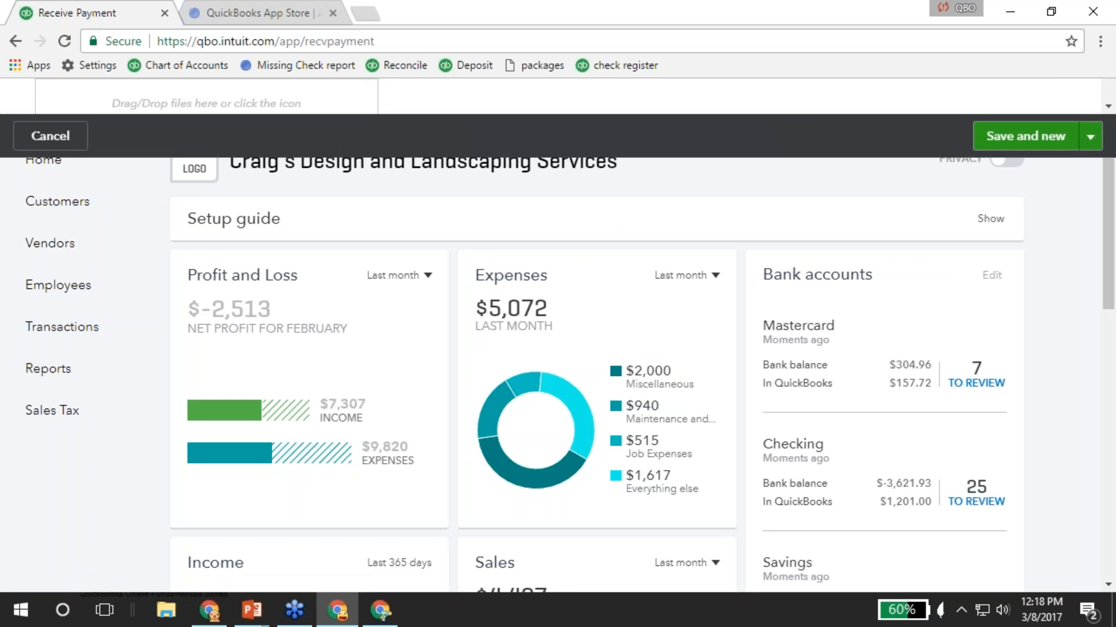
pyautogui.click(223, 170)
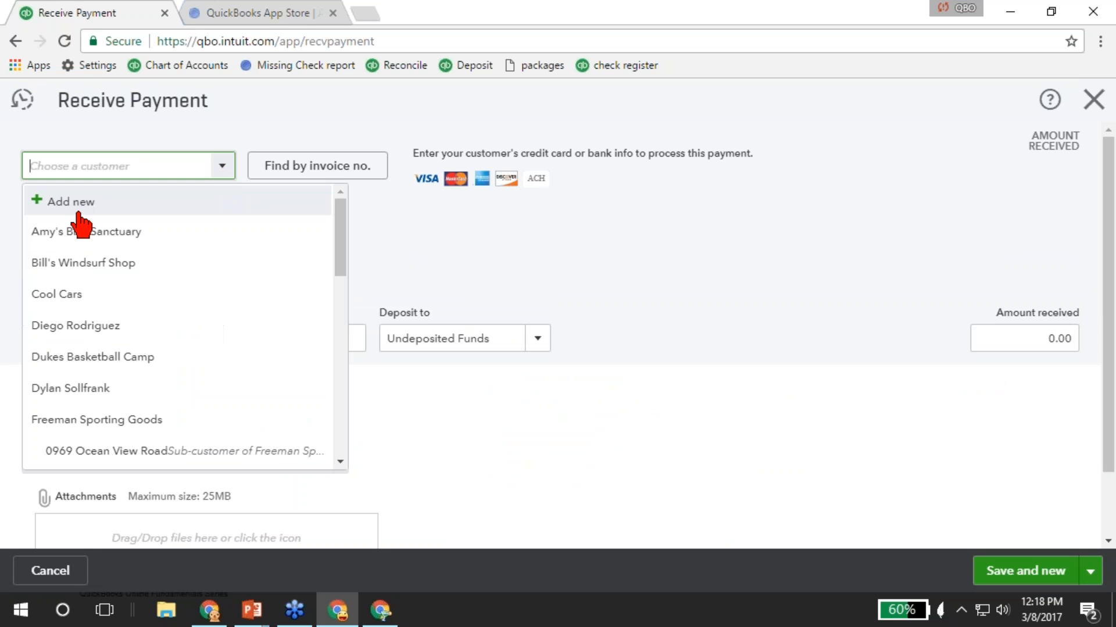
pyautogui.click(86, 235)
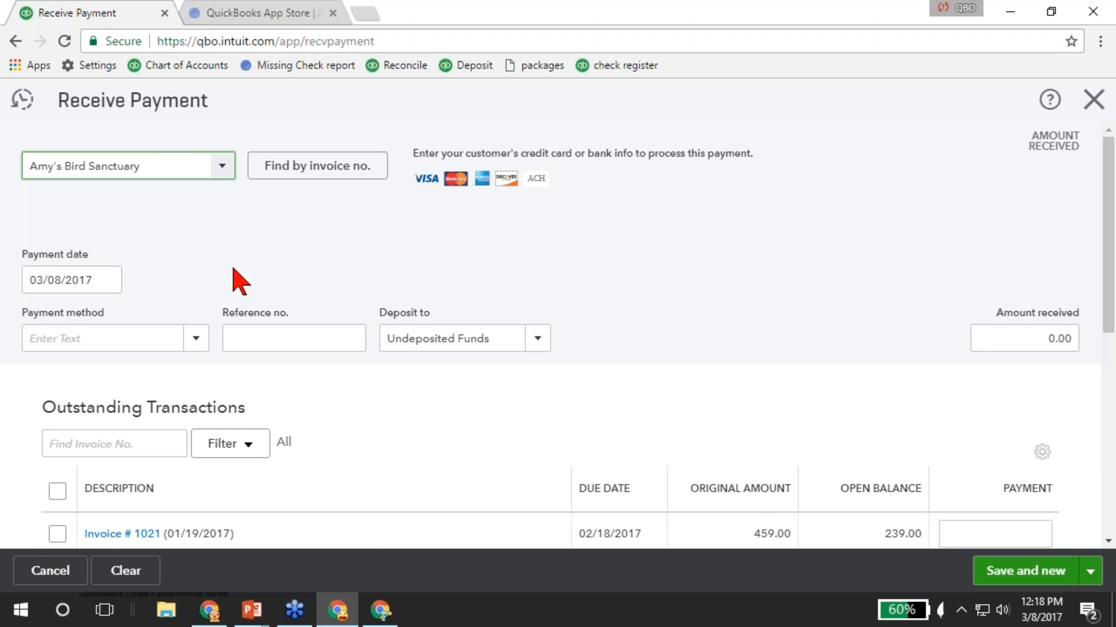
# Apply a payment of 500.00 to Invoice # 1038 in the outstanding transactions.
pyautogui.scroll(-3, 207, 324)
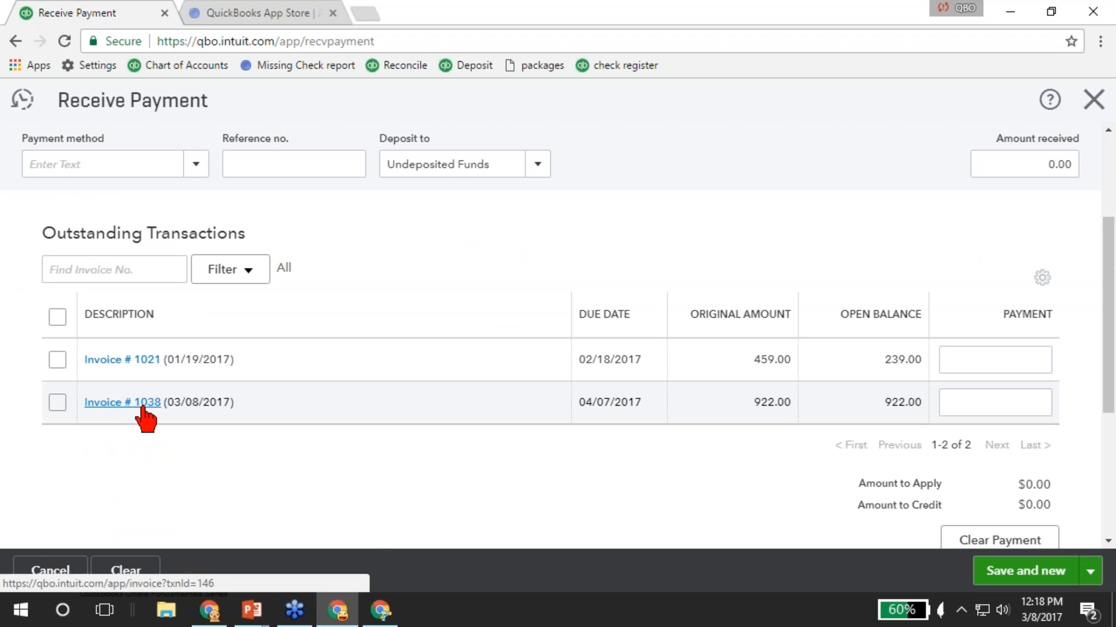
pyautogui.click(57, 402)
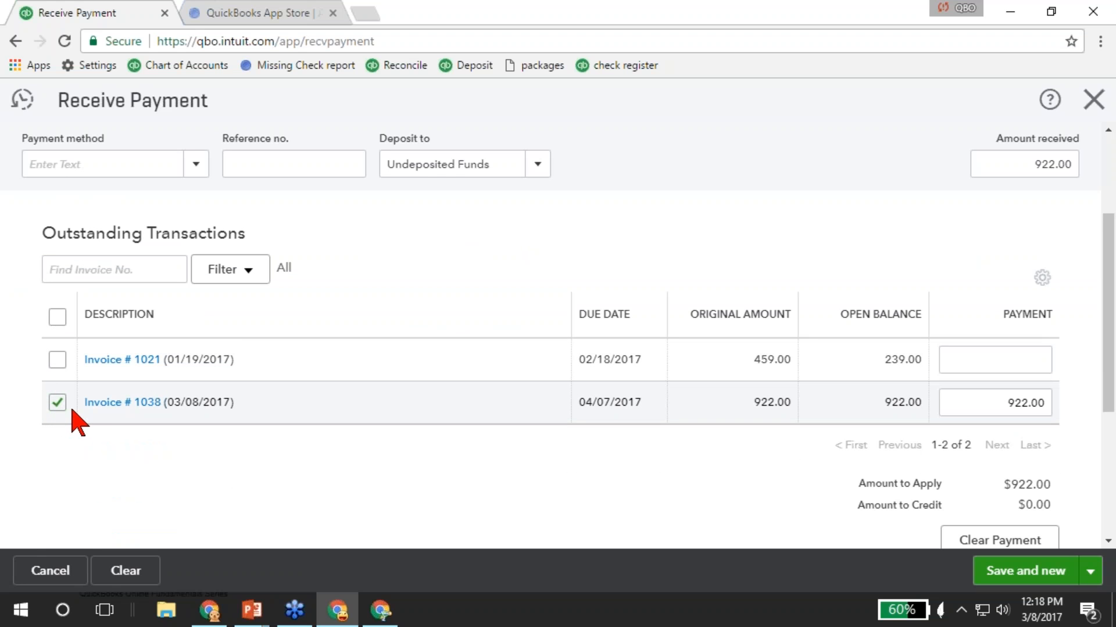
pyautogui.click(1007, 405)
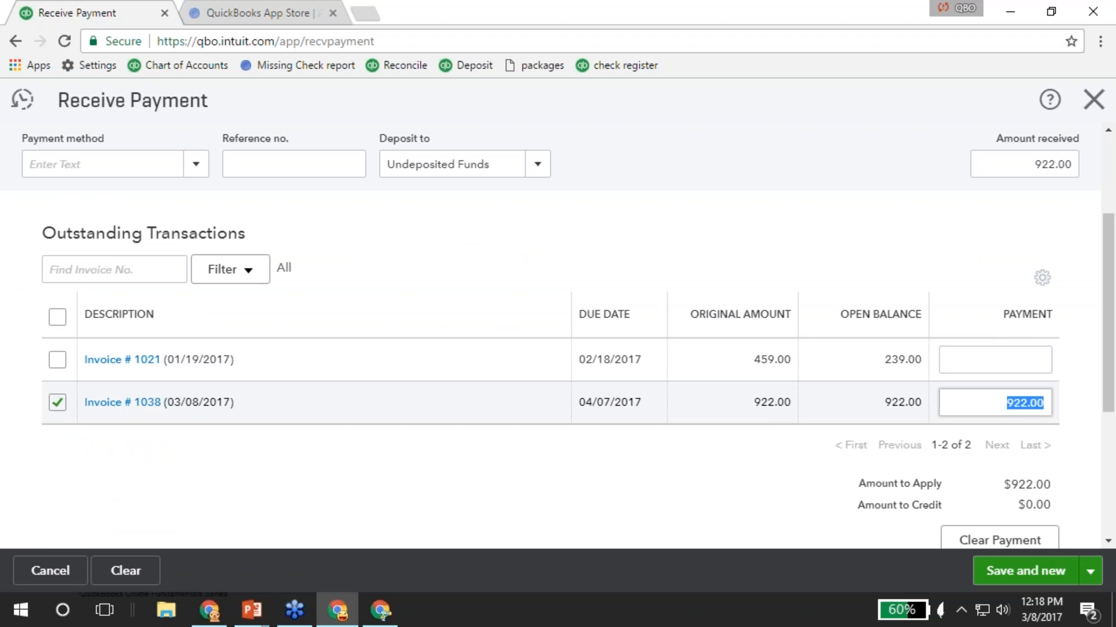
pyautogui.write('500')
pyautogui.press('Tab')
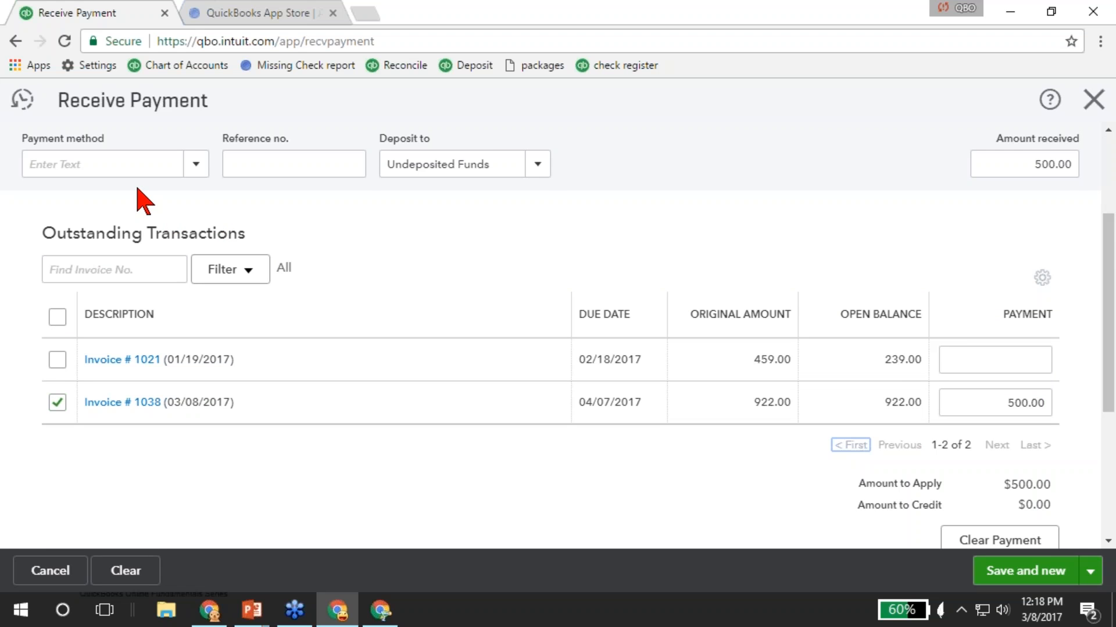
# Set the payment method to Check with reference number 456, and view the deposit accounts while keeping Undeposited Funds.
pyautogui.click(196, 253)
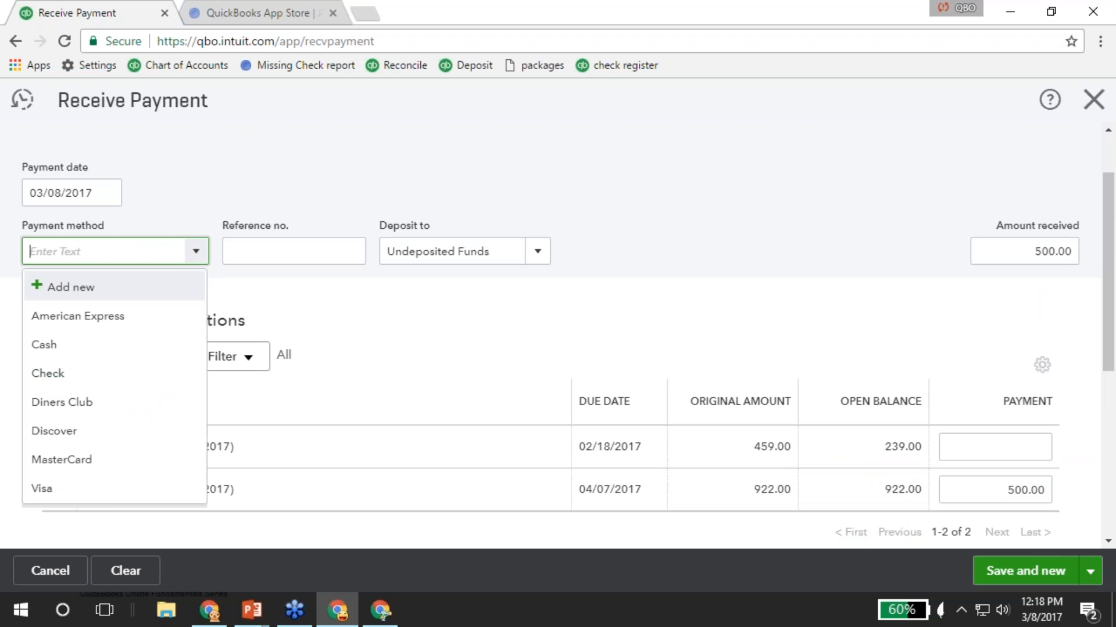
pyautogui.click(52, 375)
pyautogui.click(261, 254)
pyautogui.write('456')
pyautogui.click(541, 256)
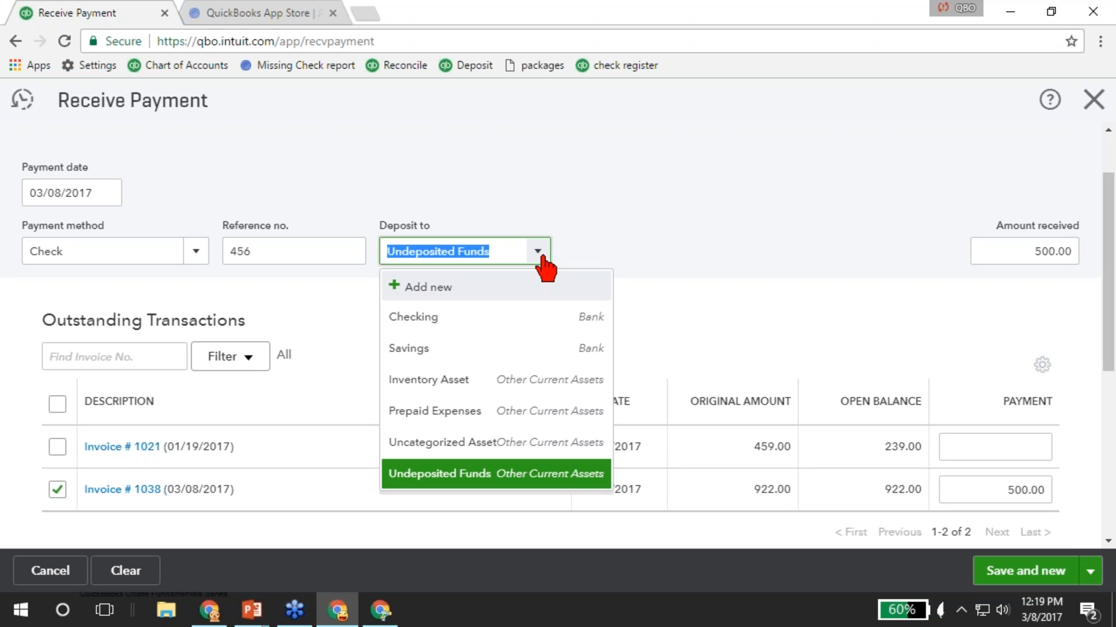
pyautogui.click(542, 258)
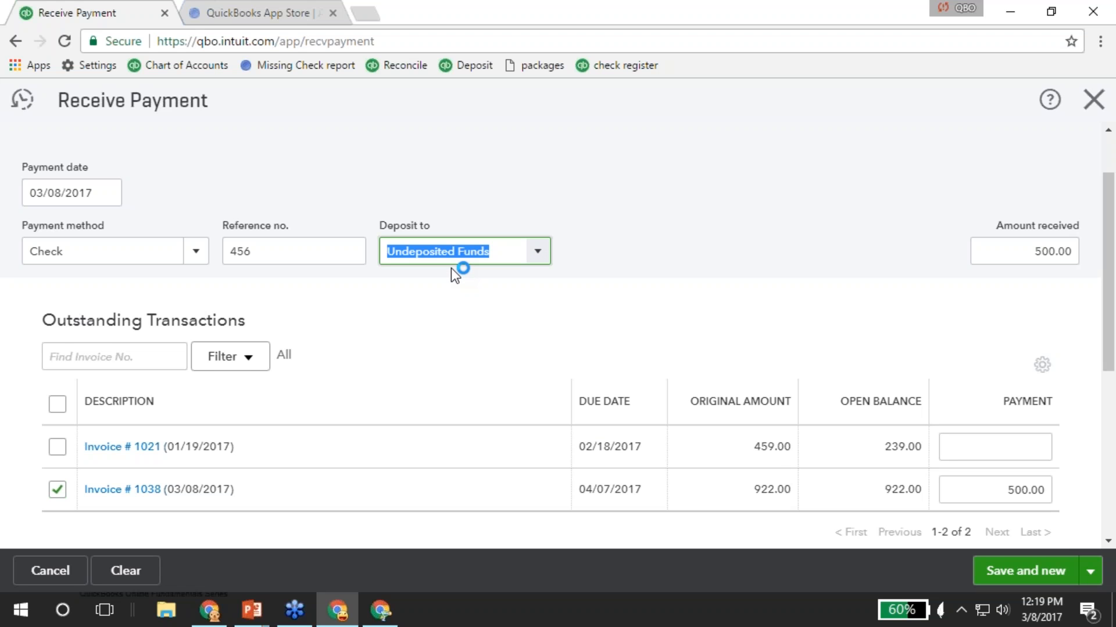
# Save and close the received payment.
pyautogui.scroll(-3, 857, 457)
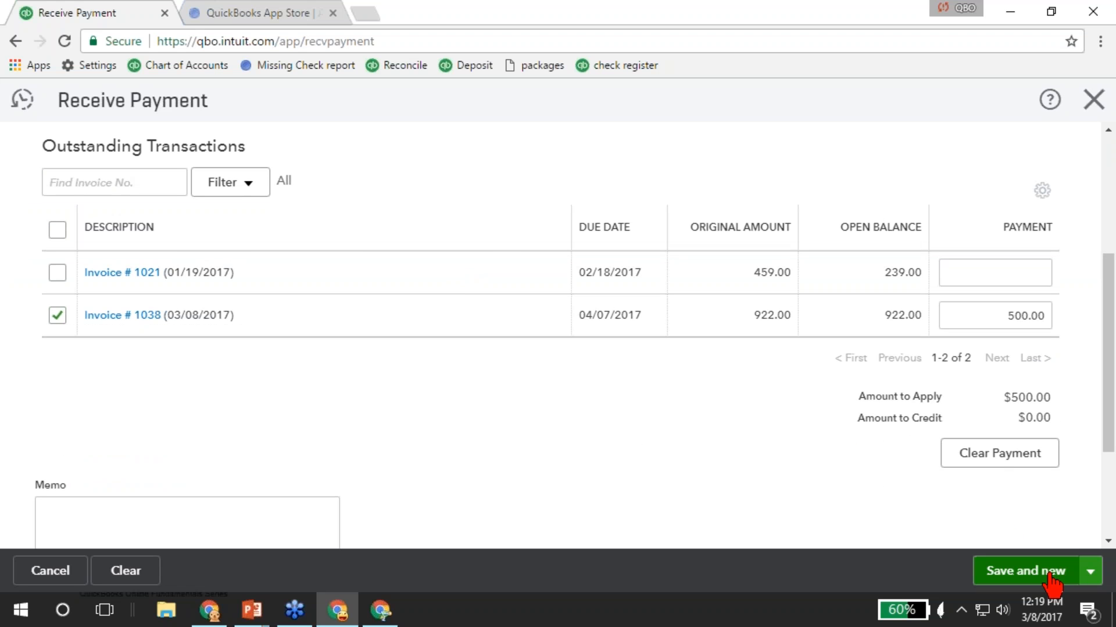
pyautogui.click(1090, 572)
pyautogui.click(1001, 541)
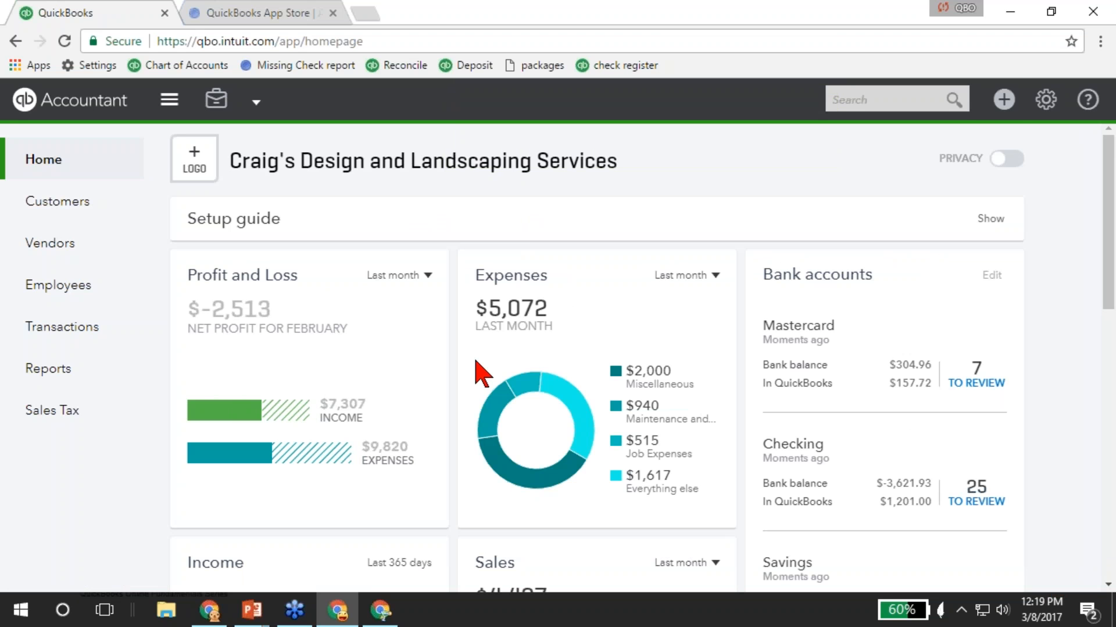
# Start a bank deposit to Checking and include all the existing payments in it.
pyautogui.click(1005, 100)
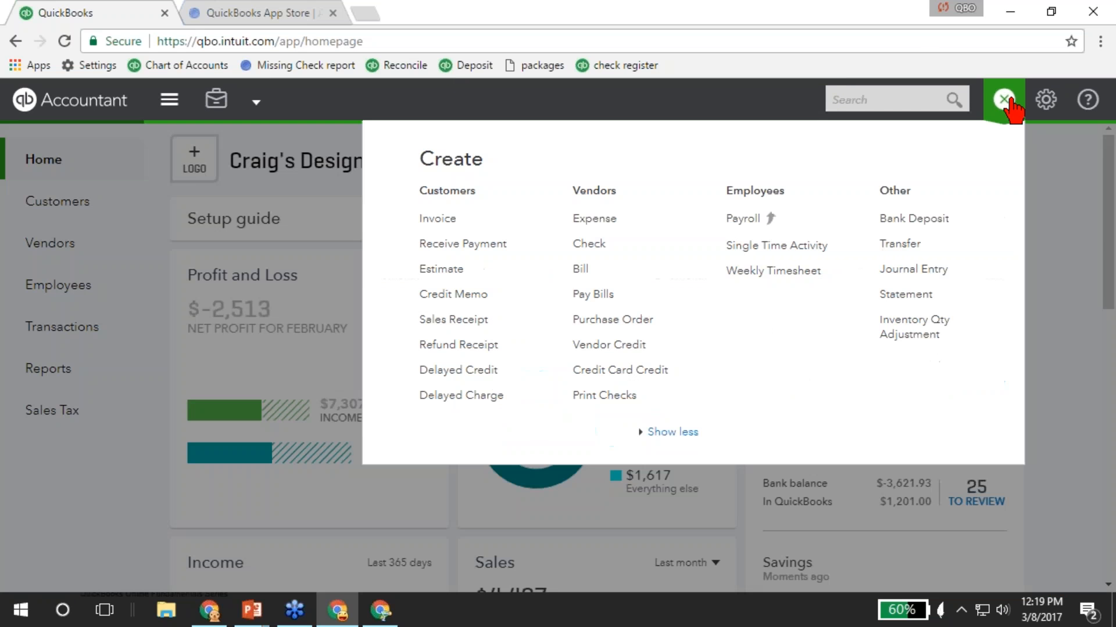
pyautogui.click(914, 219)
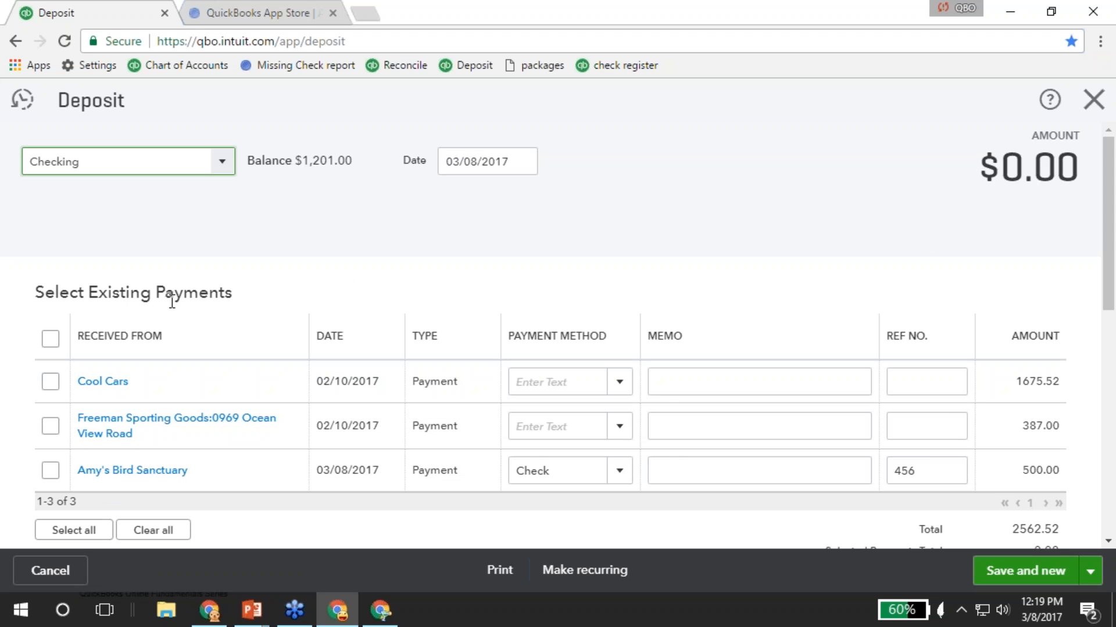
pyautogui.click(50, 339)
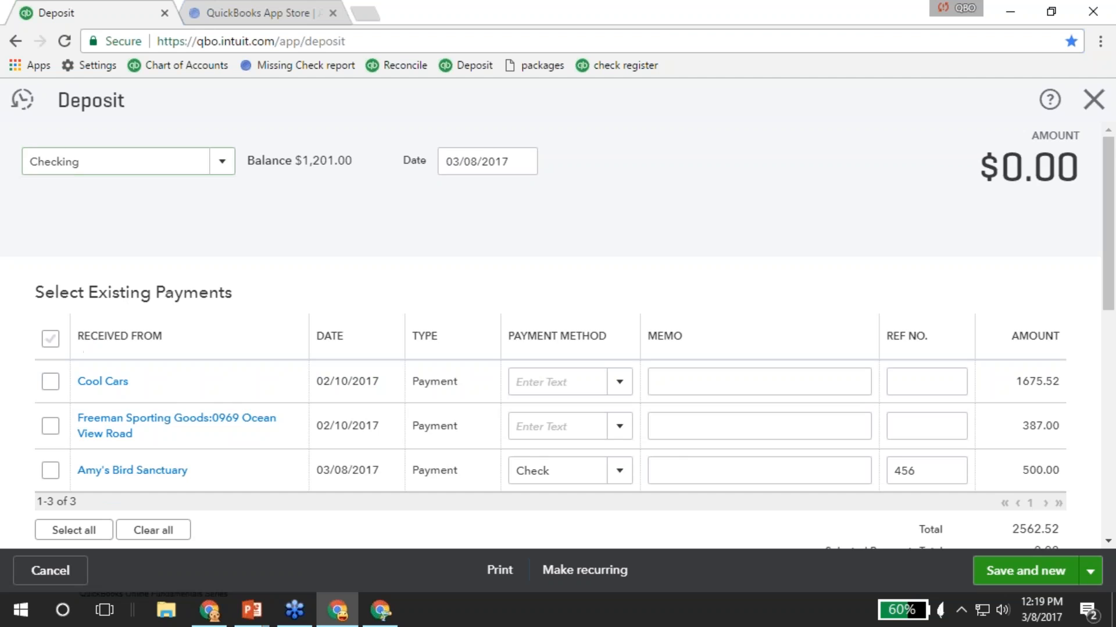
pyautogui.scroll(-1, 119, 401)
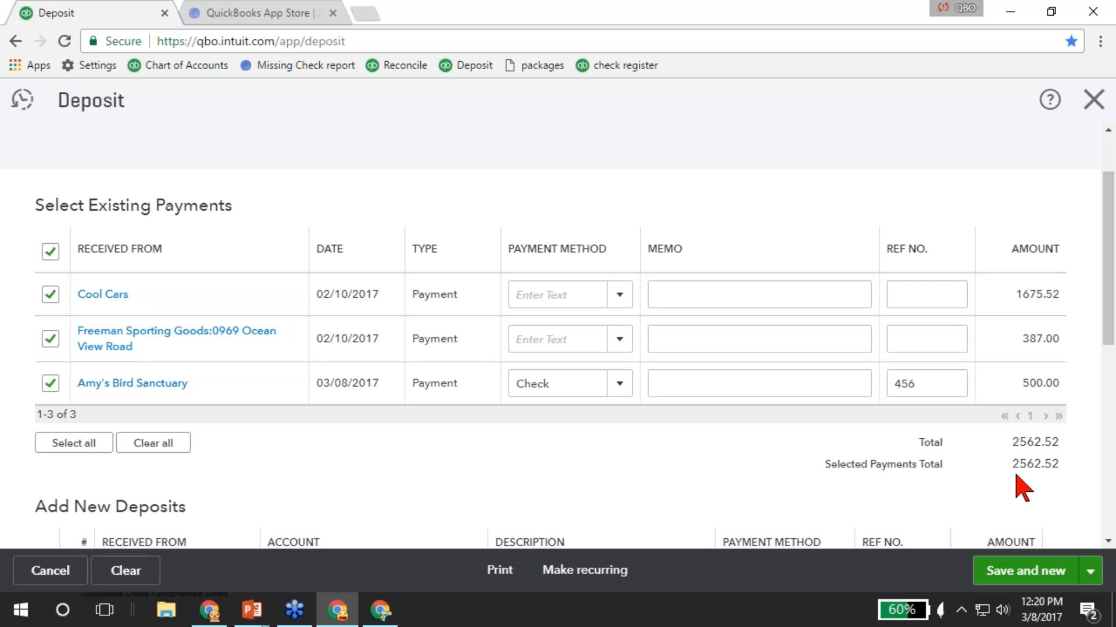
# Add a new deposit line received from Ellis Equipment Rental with the Equipment Rental account.
pyautogui.scroll(-3, 1017, 488)
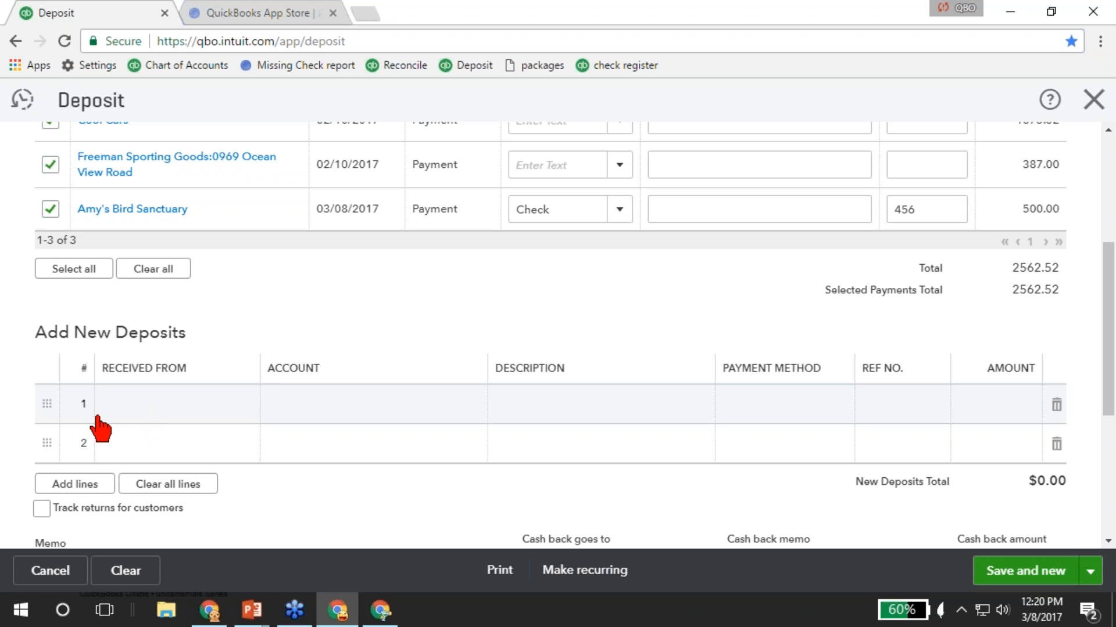
pyautogui.click(156, 410)
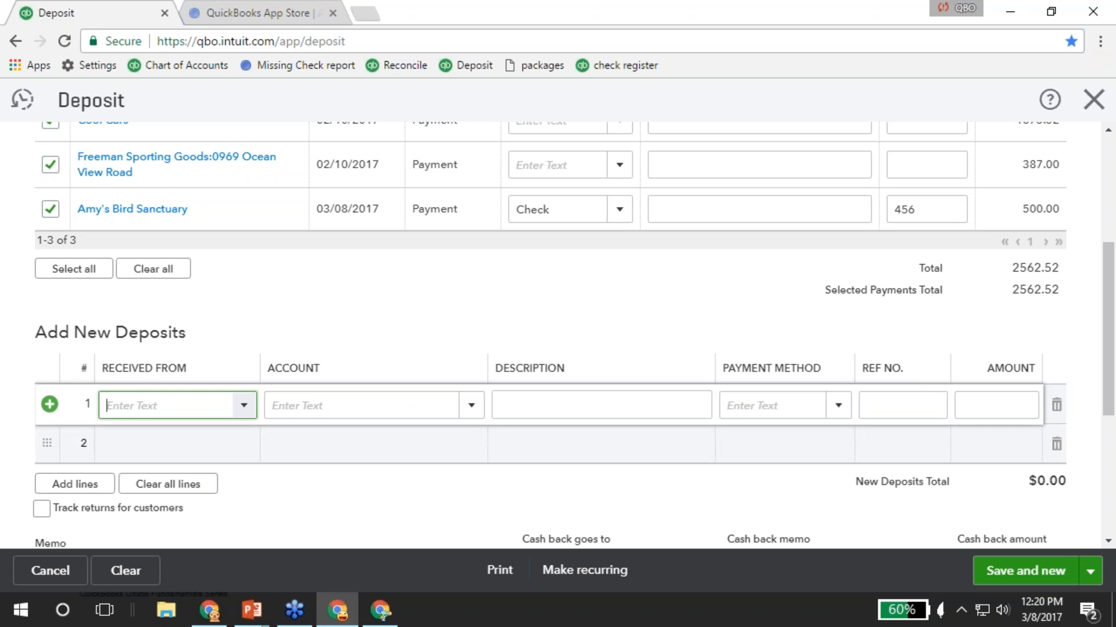
pyautogui.write('ellis')
pyautogui.press('Tab')
pyautogui.write('ui')
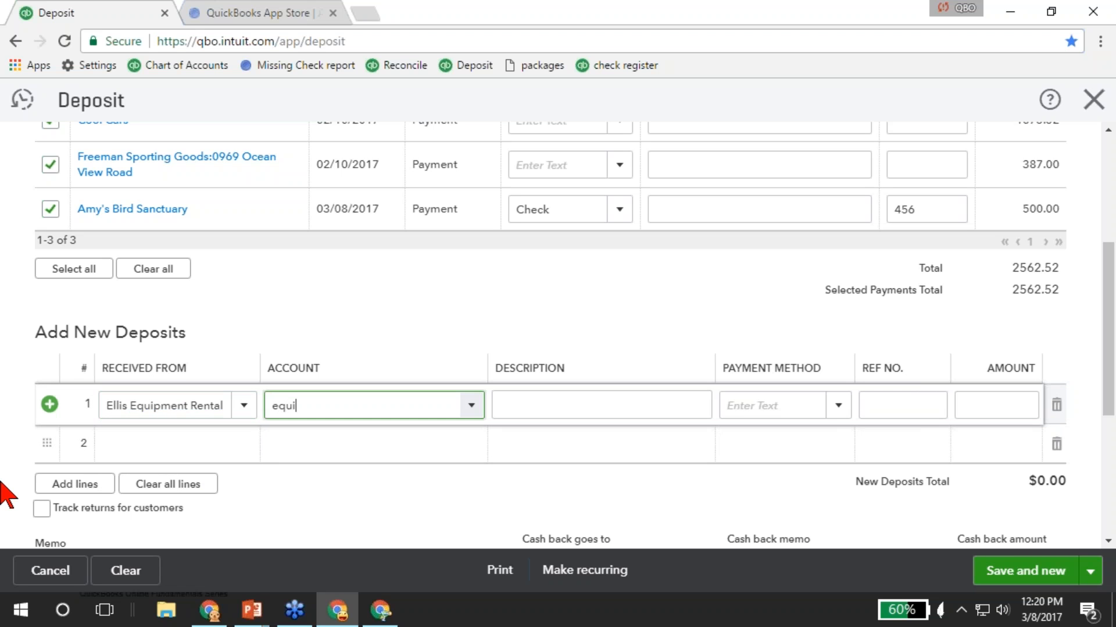
pyautogui.press('Down')
pyautogui.press('Down')
pyautogui.press('Down')
pyautogui.press('Up')
pyautogui.press('Tab')
pyautogui.press('Tab')
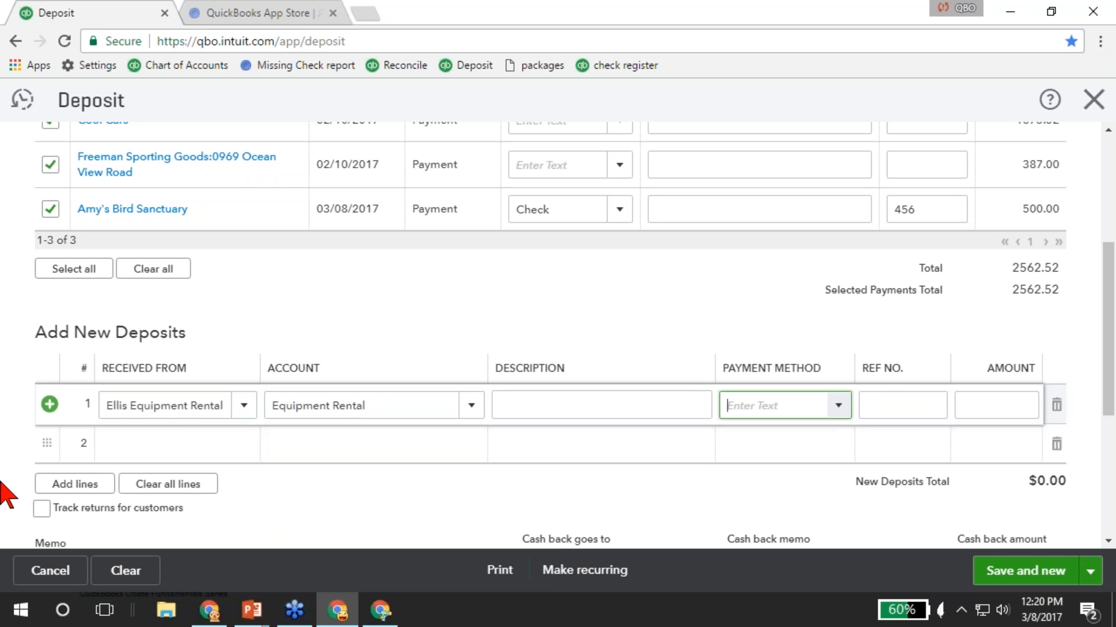
# Set the new deposit line's amount to 200.00, and save and close the deposit.
pyautogui.press('Tab')
pyautogui.press('Tab')
pyautogui.write('200')
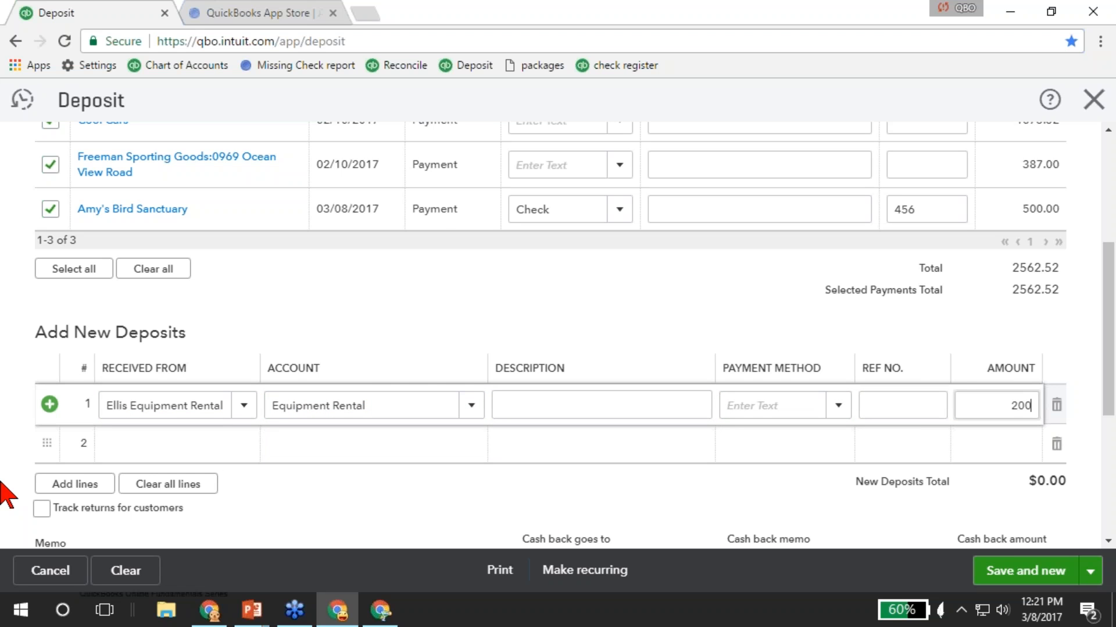
pyautogui.press('Tab')
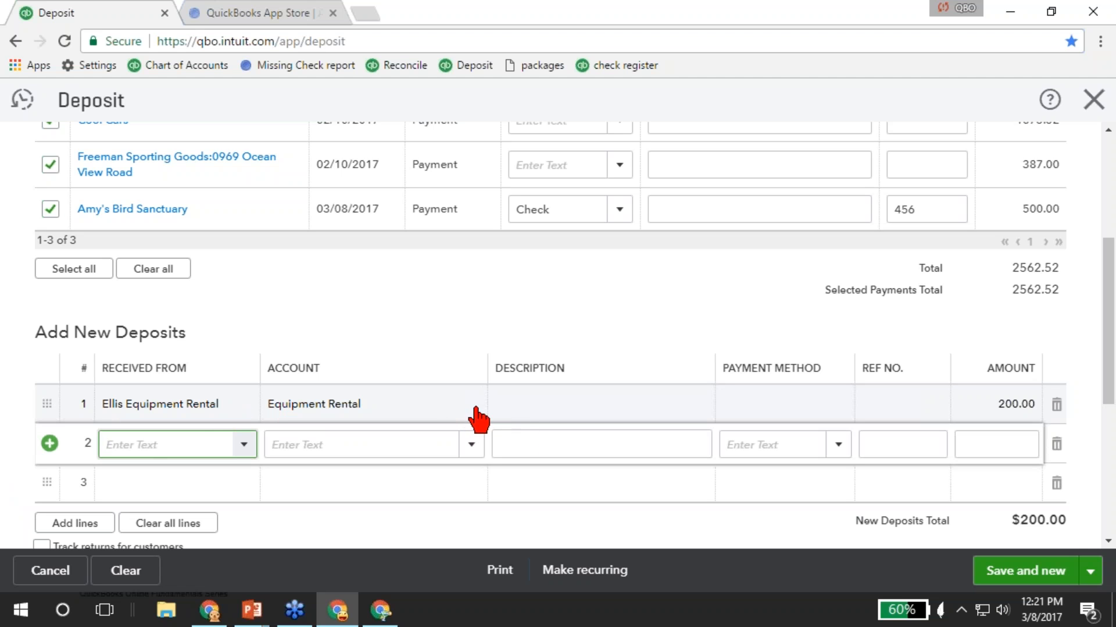
pyautogui.click(1090, 571)
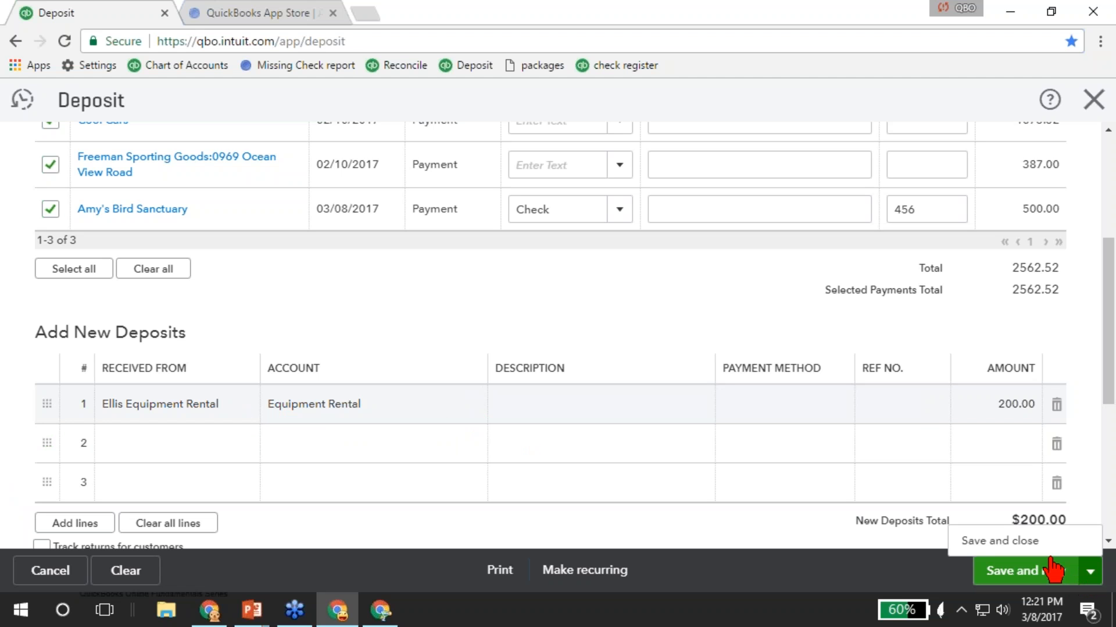
pyautogui.click(998, 542)
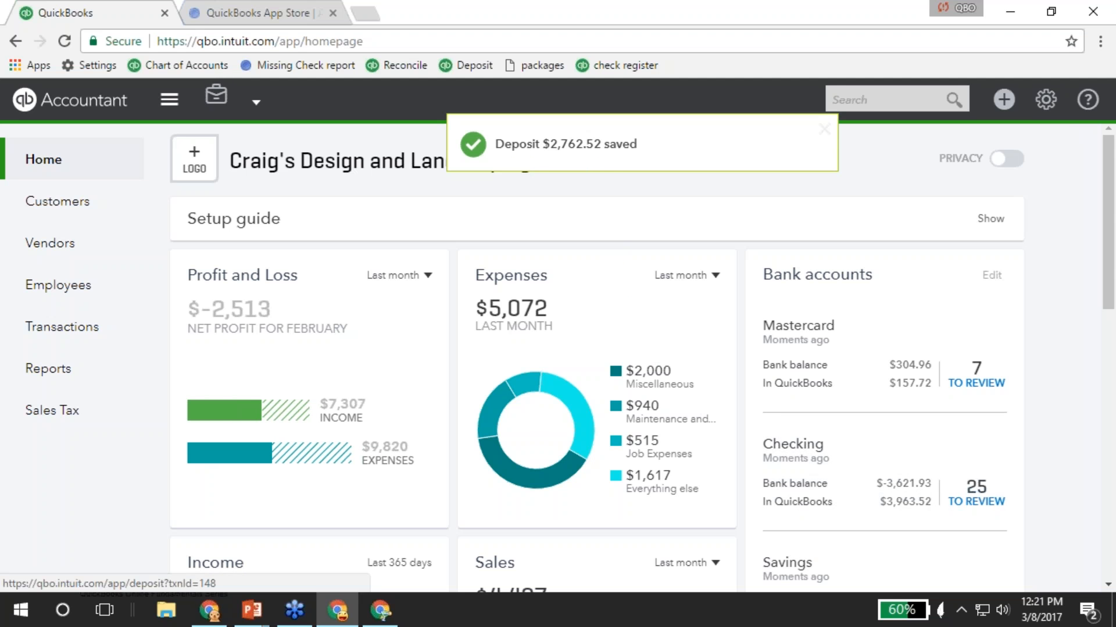
# Examine the fields of a blank sales receipt, close it, and view the transaction types that can be created.
pyautogui.click(1004, 99)
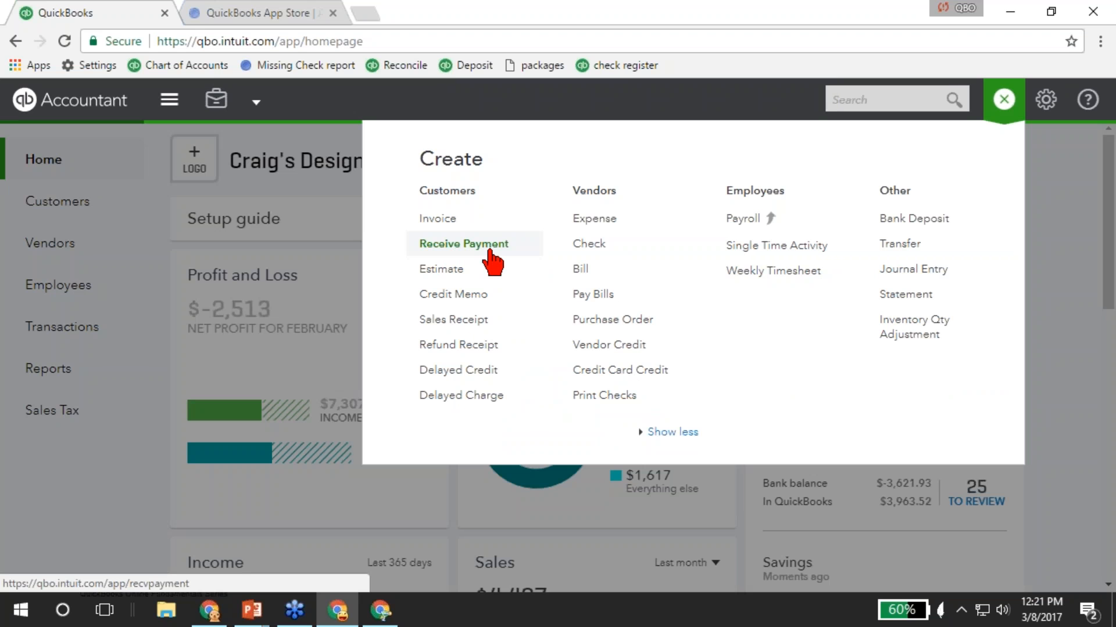
pyautogui.click(474, 321)
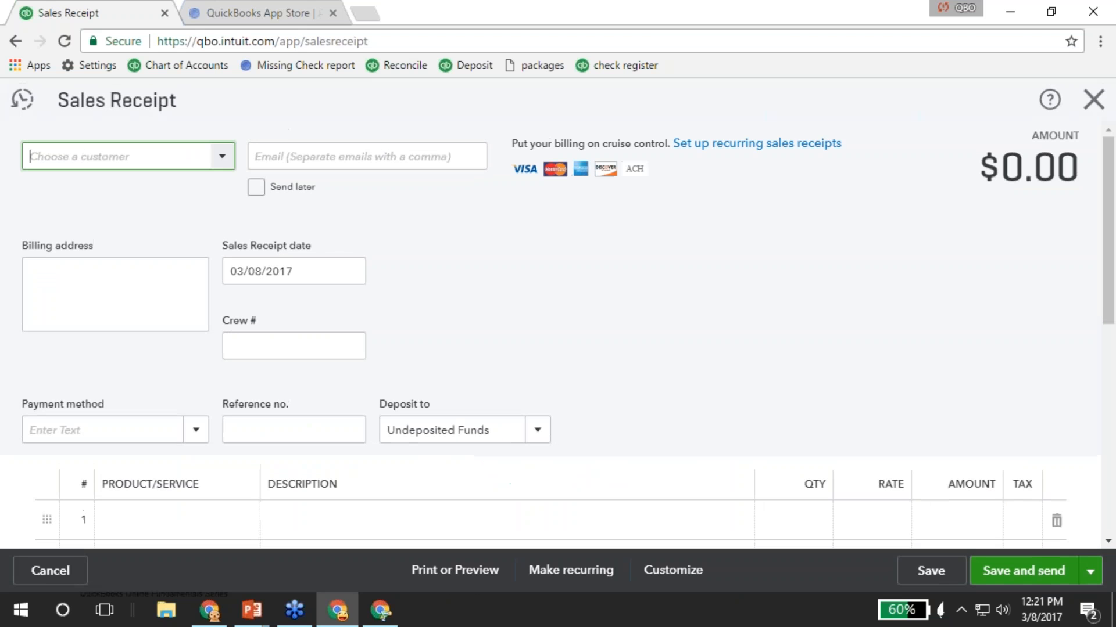
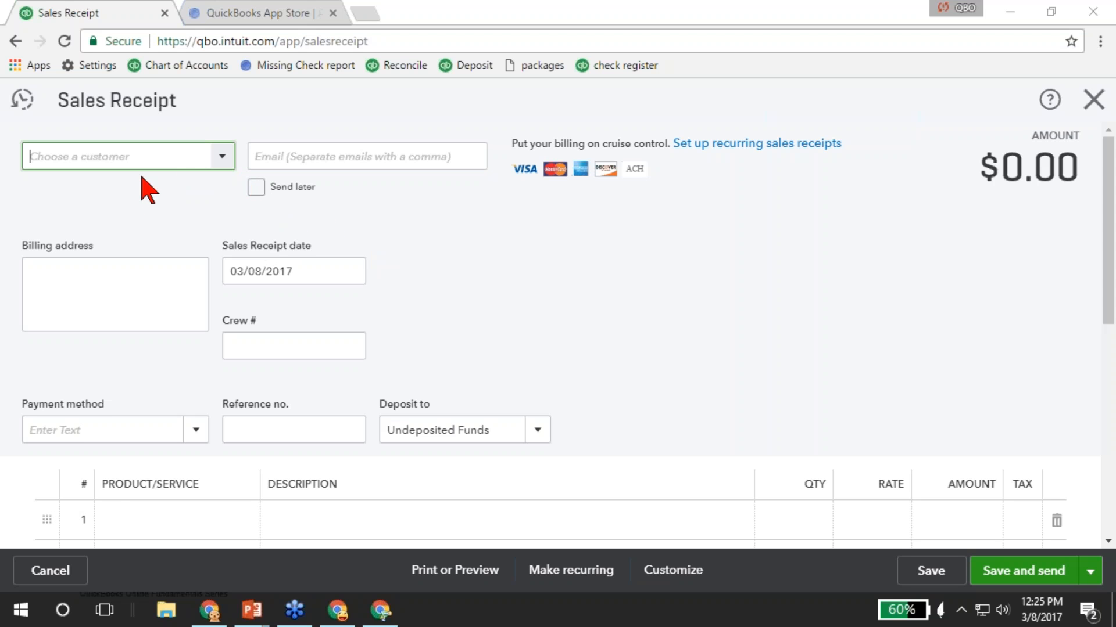
pyautogui.scroll(-1, 149, 250)
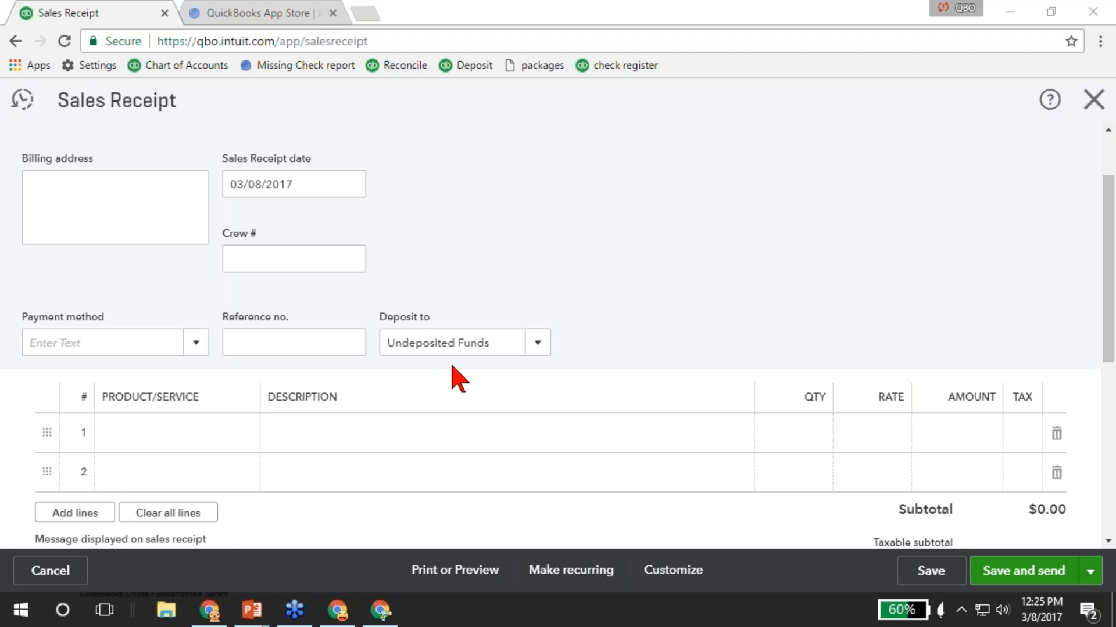
pyautogui.scroll(-5, 455, 376)
pyautogui.scroll(3, 384, 401)
pyautogui.scroll(2, 404, 393)
pyautogui.click(1093, 99)
pyautogui.click(1004, 100)
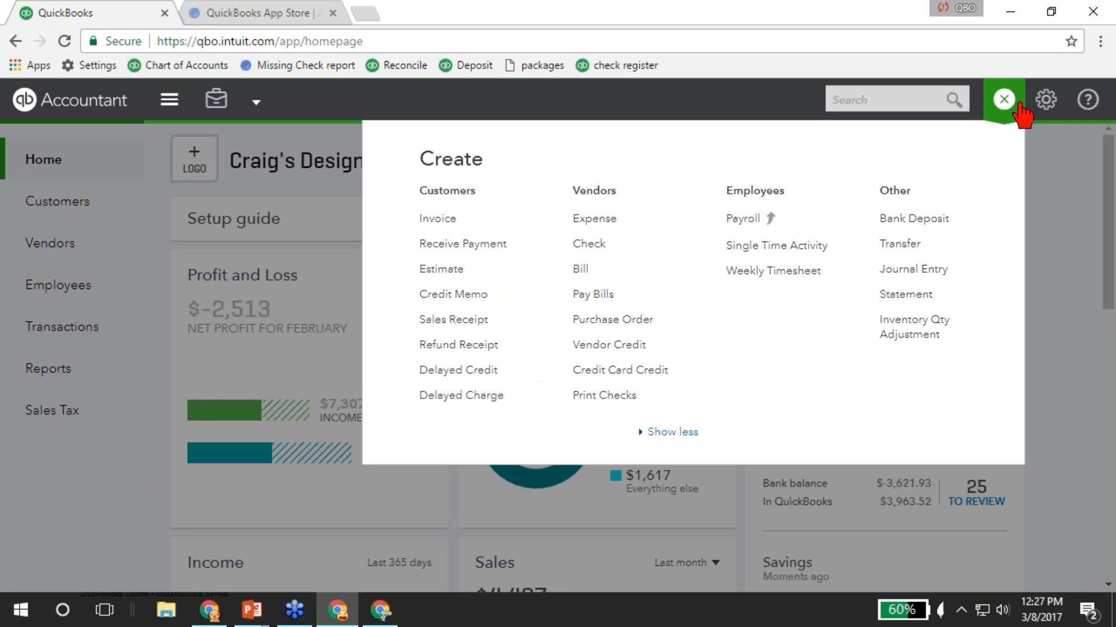
pyautogui.click(1004, 100)
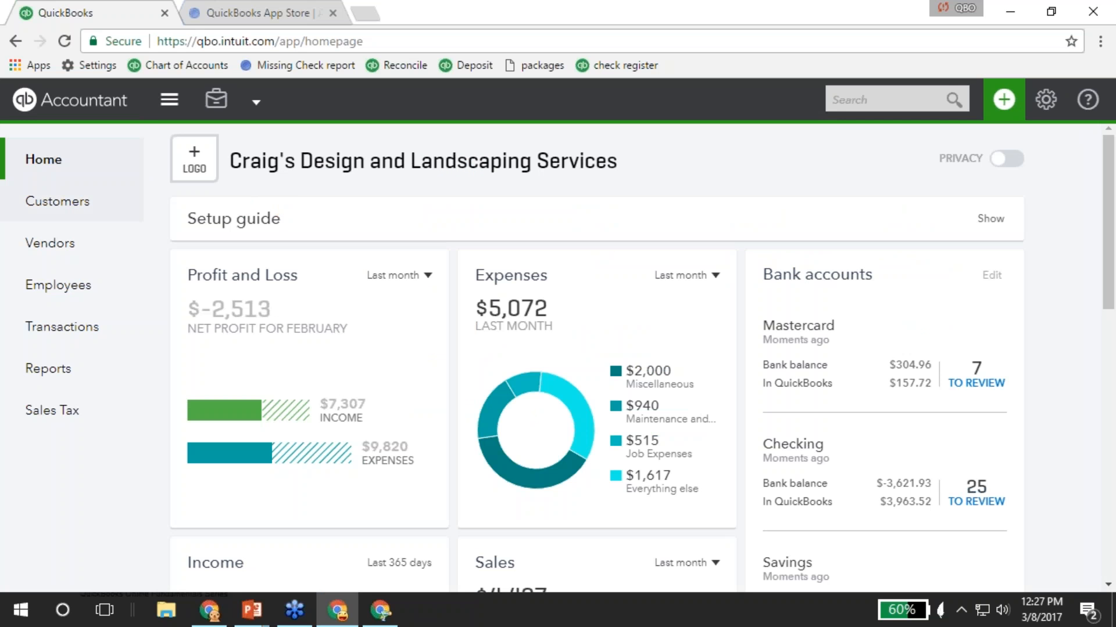
# View the customer list filtered to customers with overdue invoices.
pyautogui.click(60, 207)
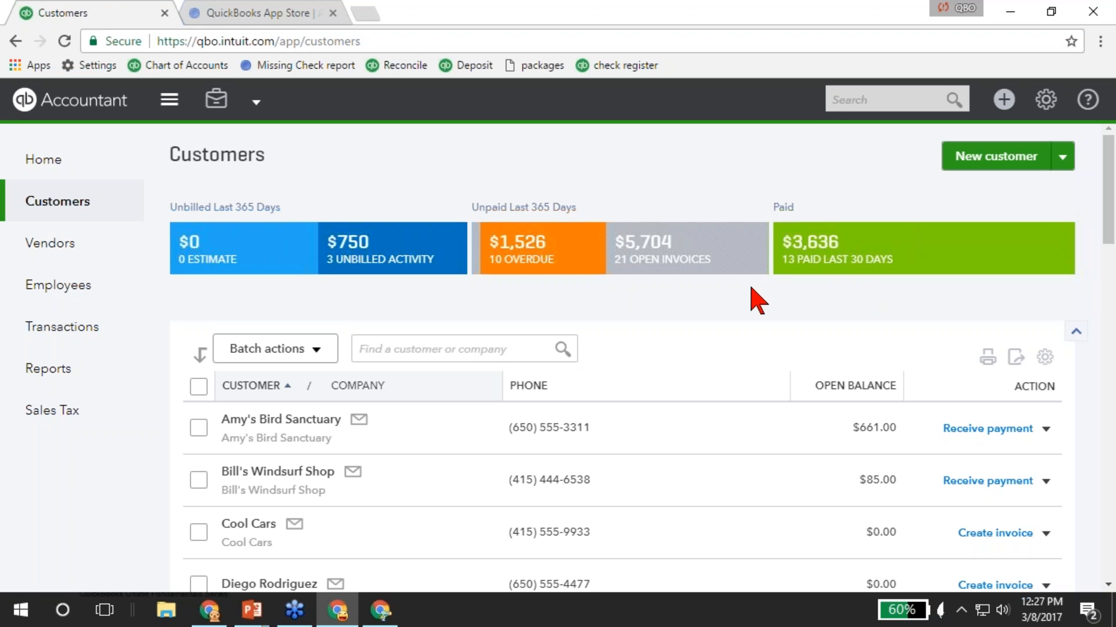
pyautogui.click(538, 251)
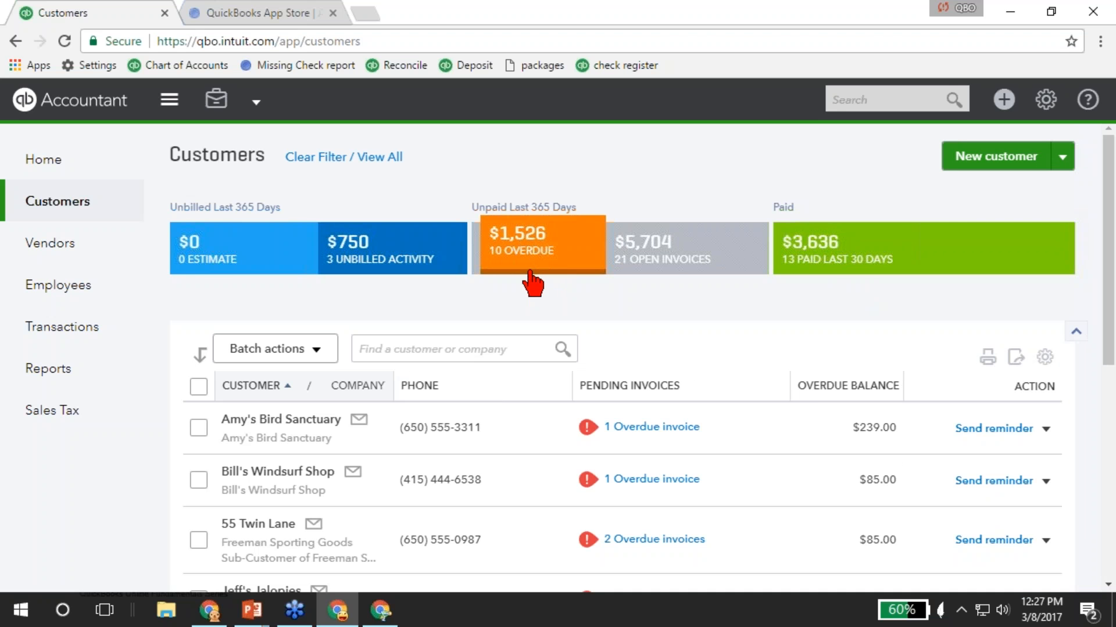
# Look through the overdue customers, select them all, and view the batch actions available for them.
pyautogui.scroll(-7, 505, 316)
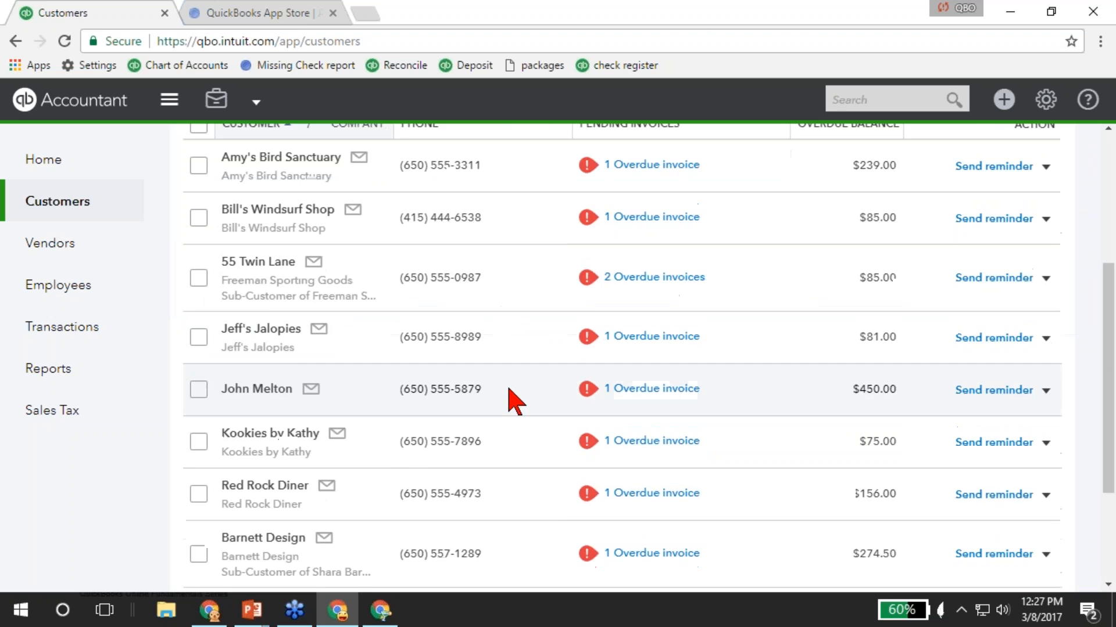
pyautogui.scroll(5, 509, 447)
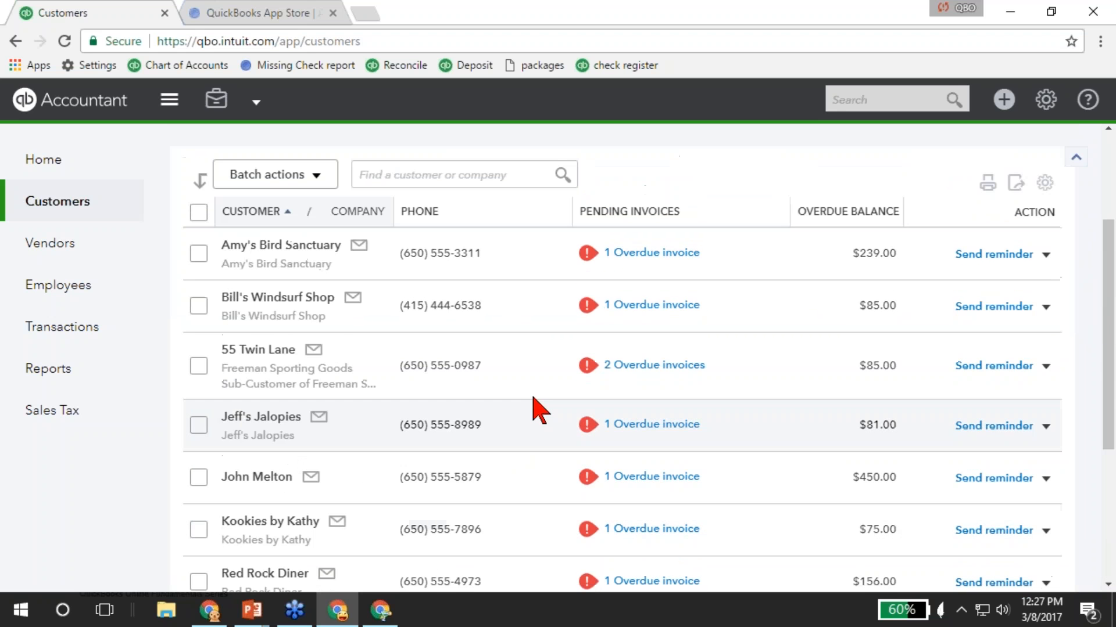
pyautogui.scroll(2, 546, 435)
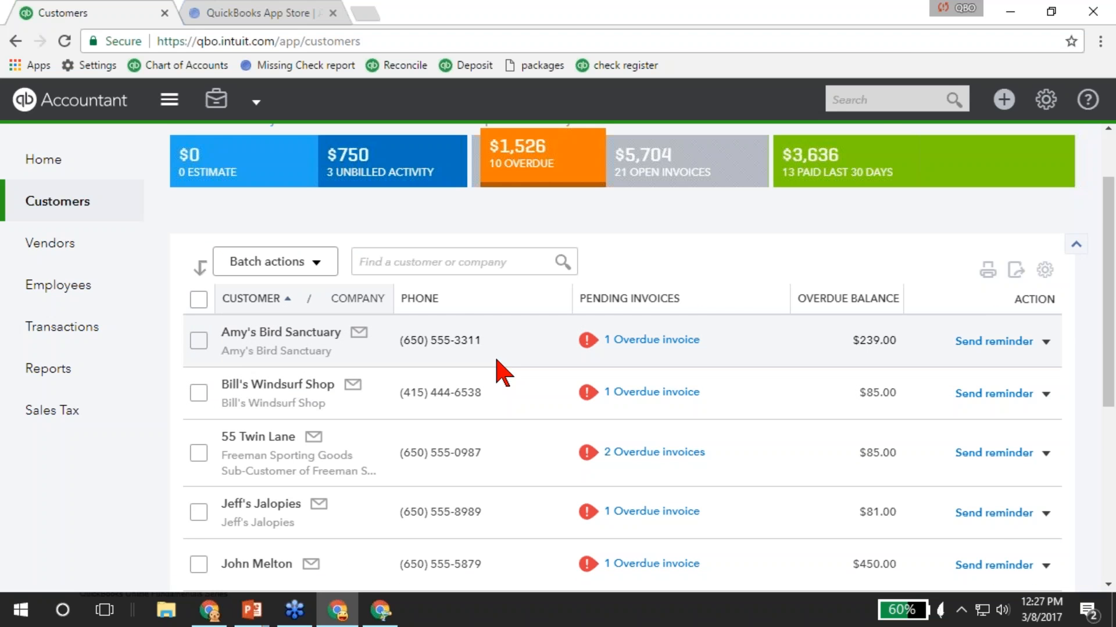
pyautogui.click(198, 299)
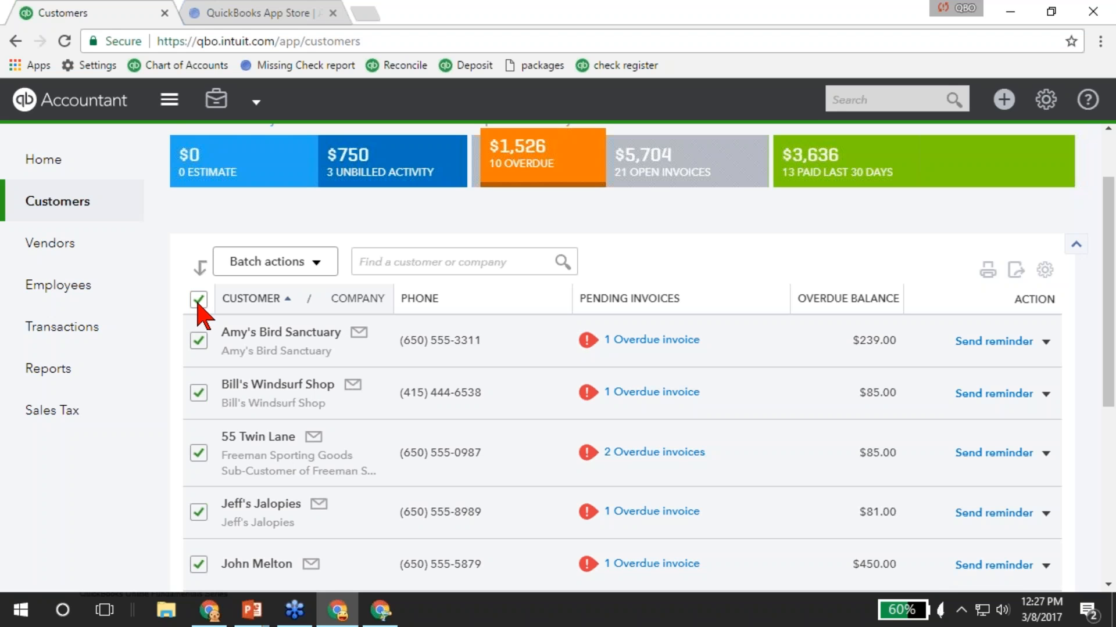
pyautogui.click(274, 266)
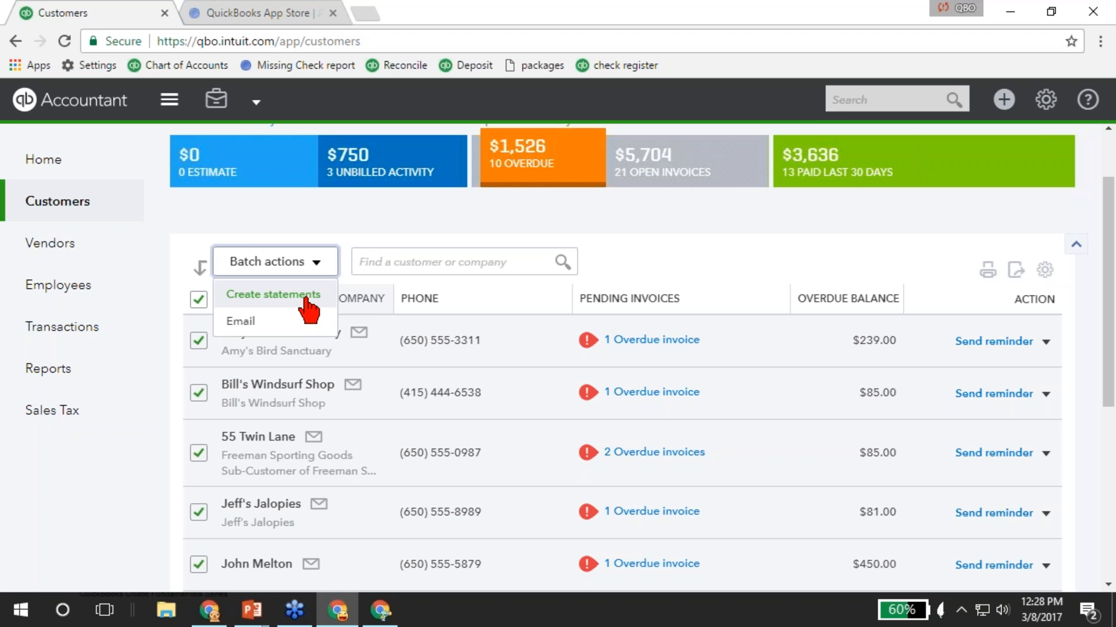
# Deselect all the overdue customers and clear the filter to list every customer.
pyautogui.click(198, 299)
pyautogui.scroll(2, 304, 199)
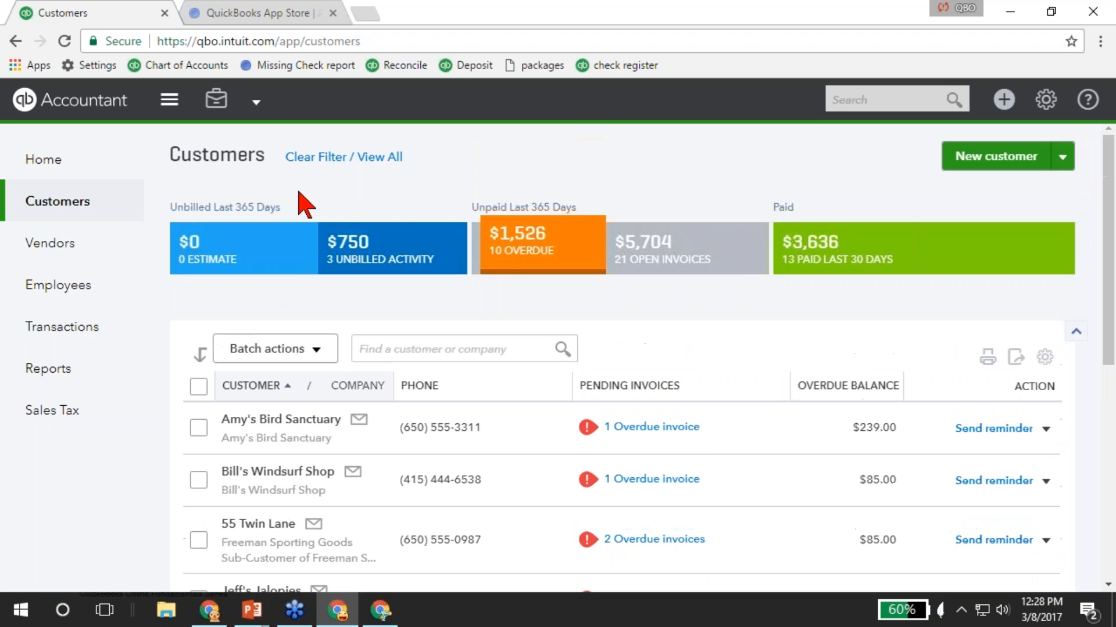
pyautogui.click(322, 161)
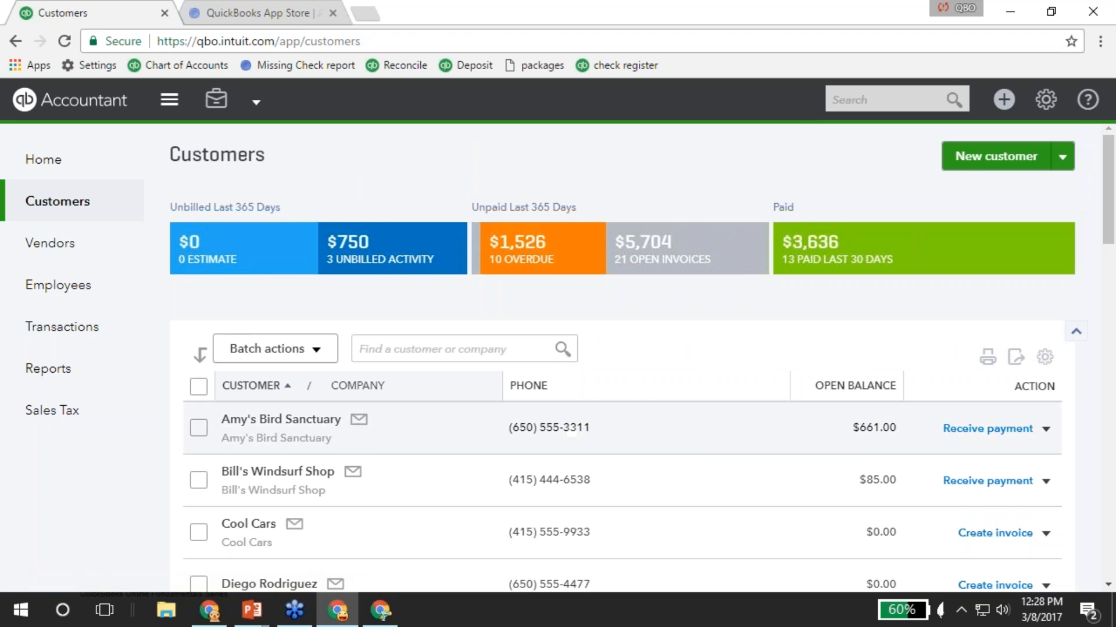
# Examine the customer list's column, inactive-customer and row-count display settings, and close them.
pyautogui.scroll(-2, 353, 454)
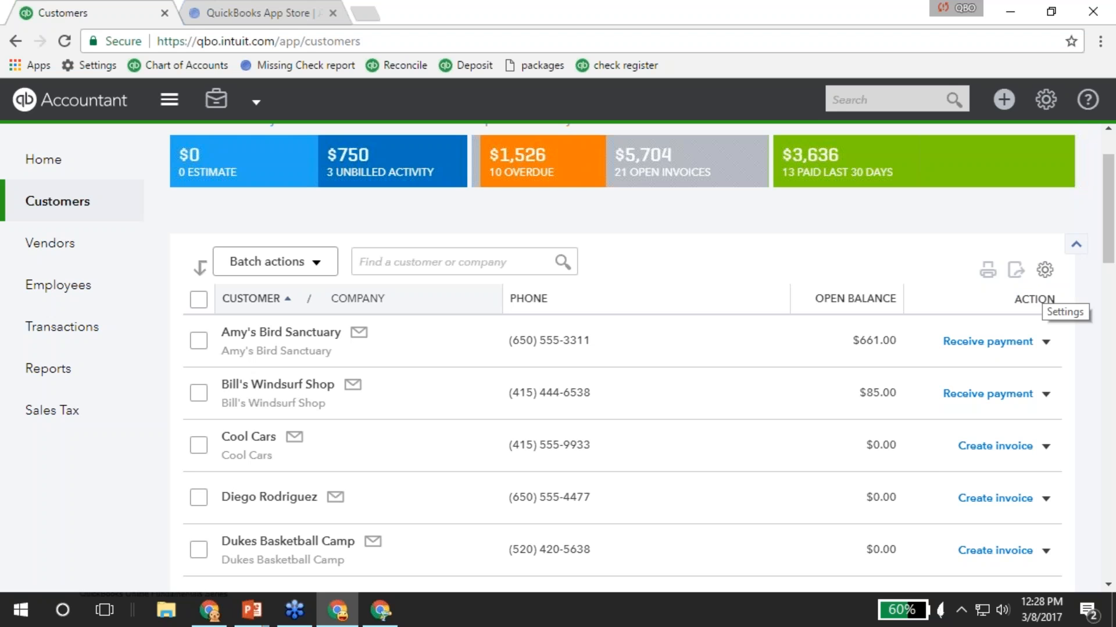
pyautogui.click(1044, 270)
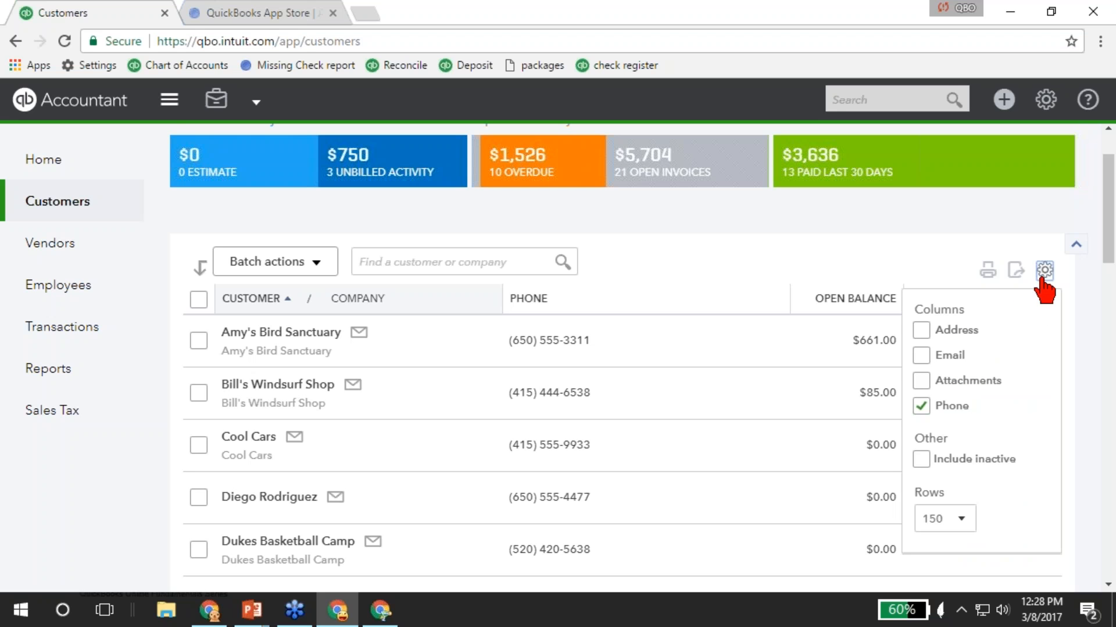
pyautogui.click(966, 361)
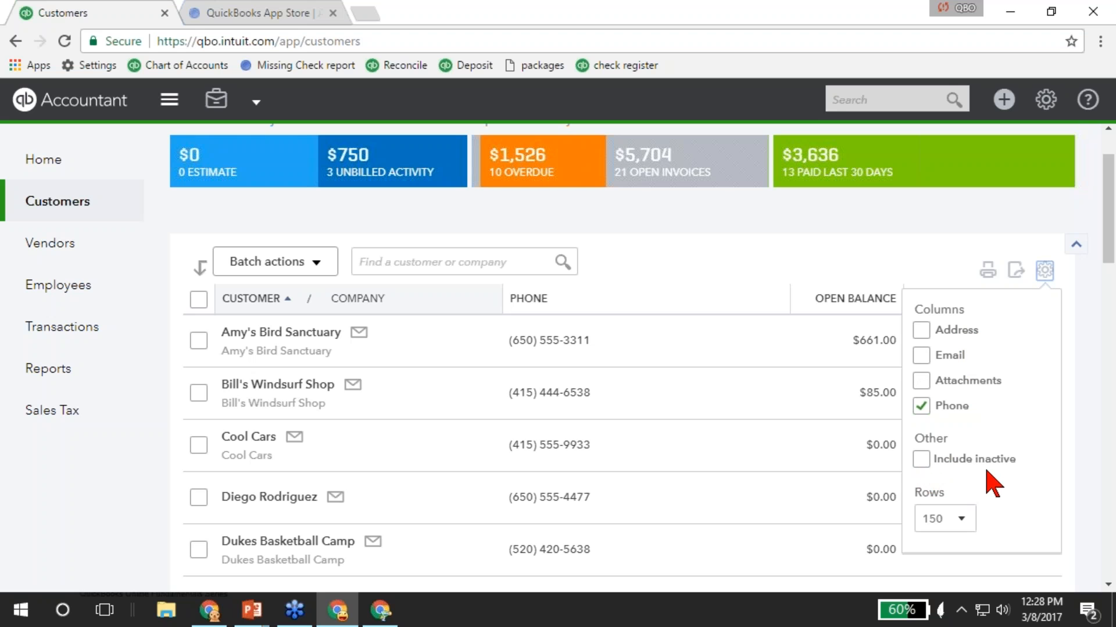
pyautogui.click(947, 520)
pyautogui.click(947, 523)
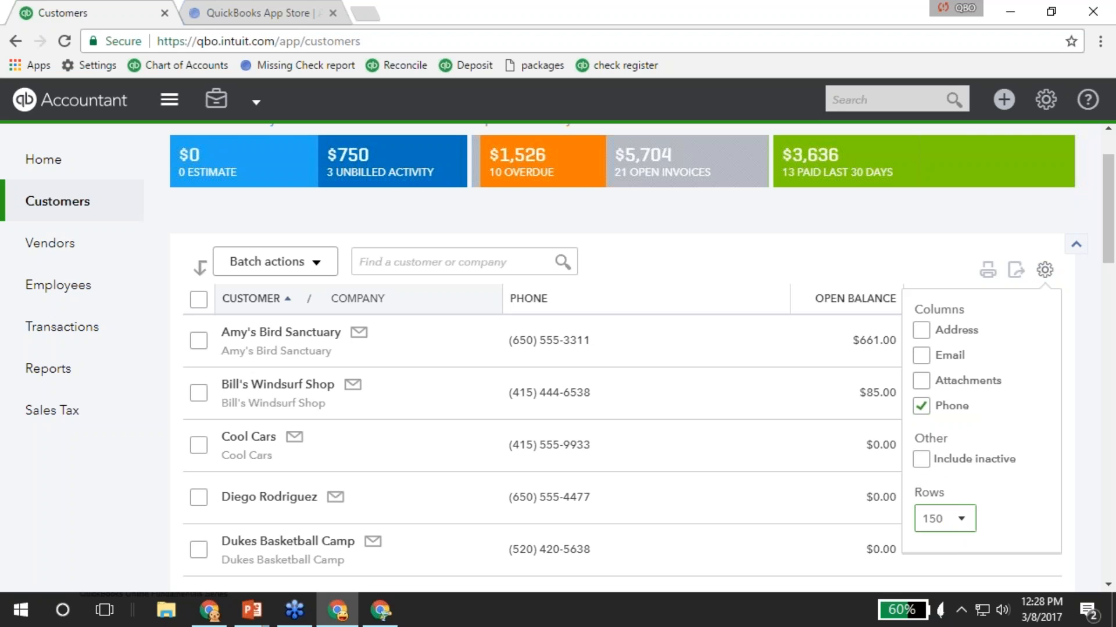
pyautogui.click(1044, 269)
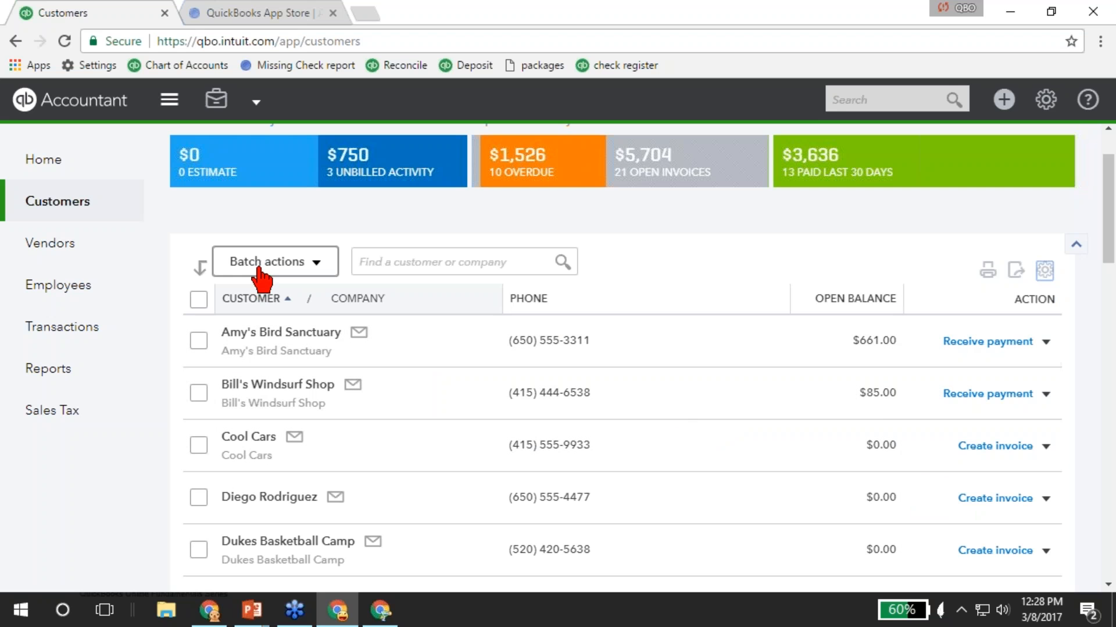
# Open Amy's Bird Sanctuary's customer record and look through its transaction list.
pyautogui.scroll(2, 332, 394)
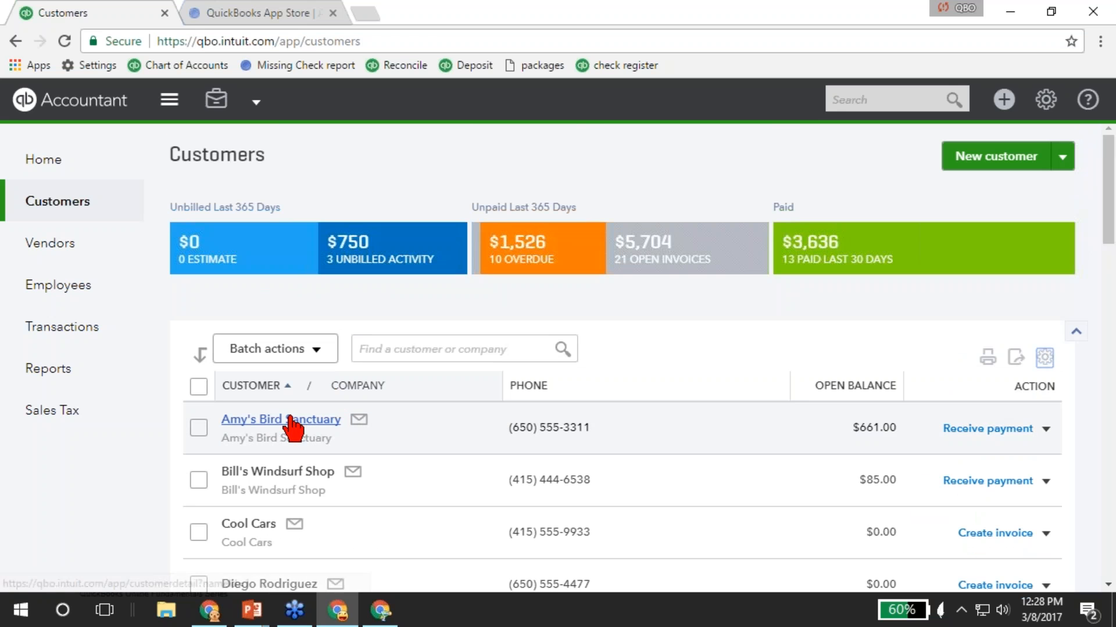
pyautogui.click(275, 429)
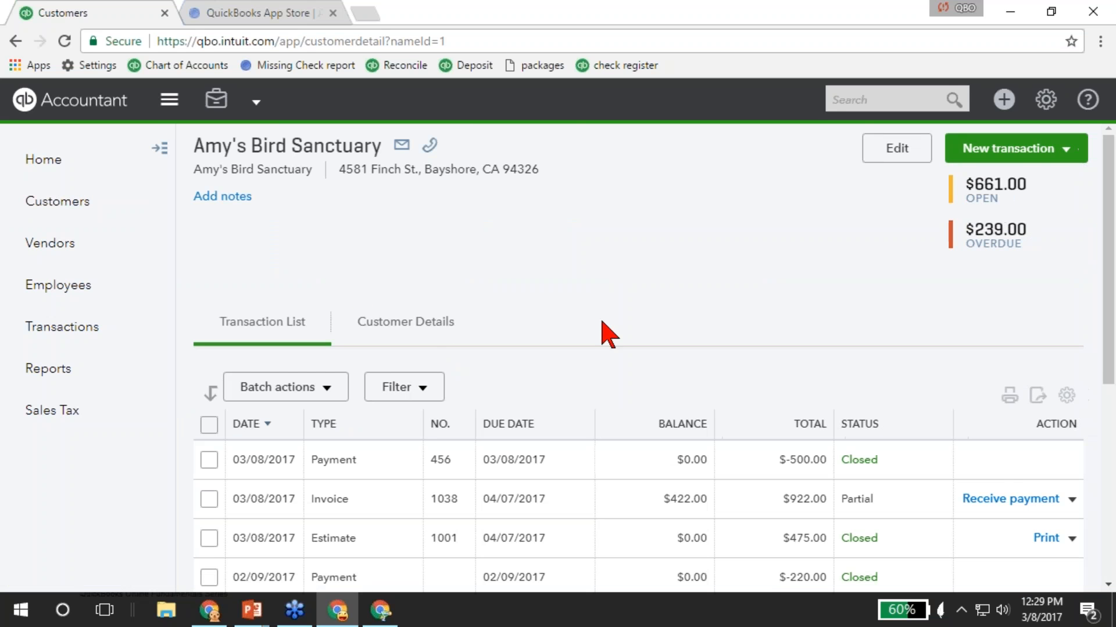
pyautogui.scroll(-3, 523, 377)
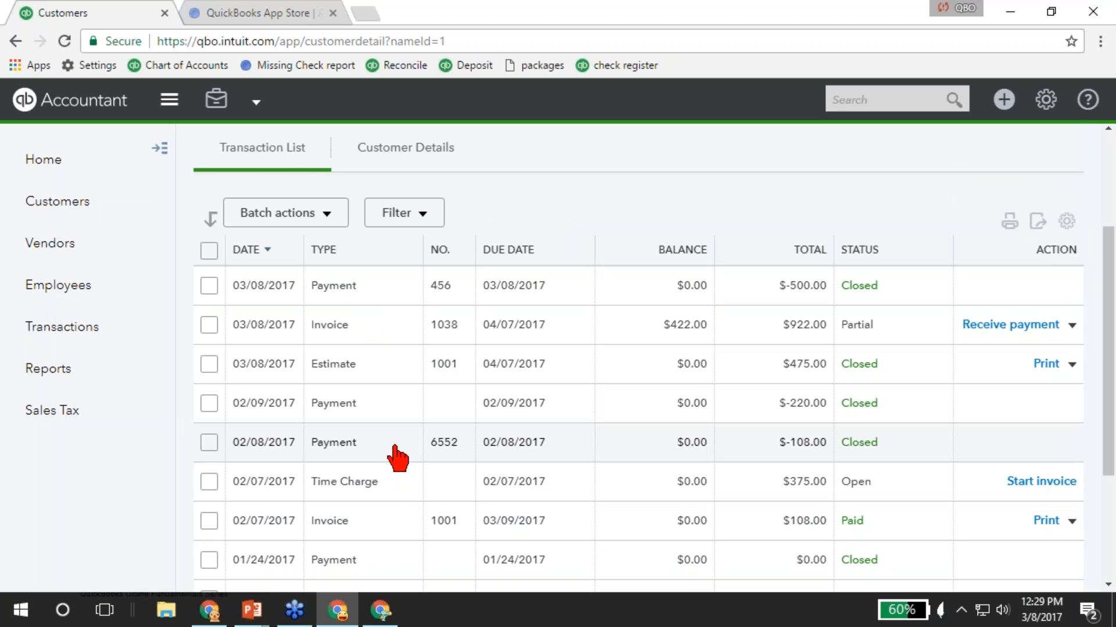
# Sort Amy's Bird Sanctuary's transactions in turn by type, total, due date, date and status.
pyautogui.click(346, 250)
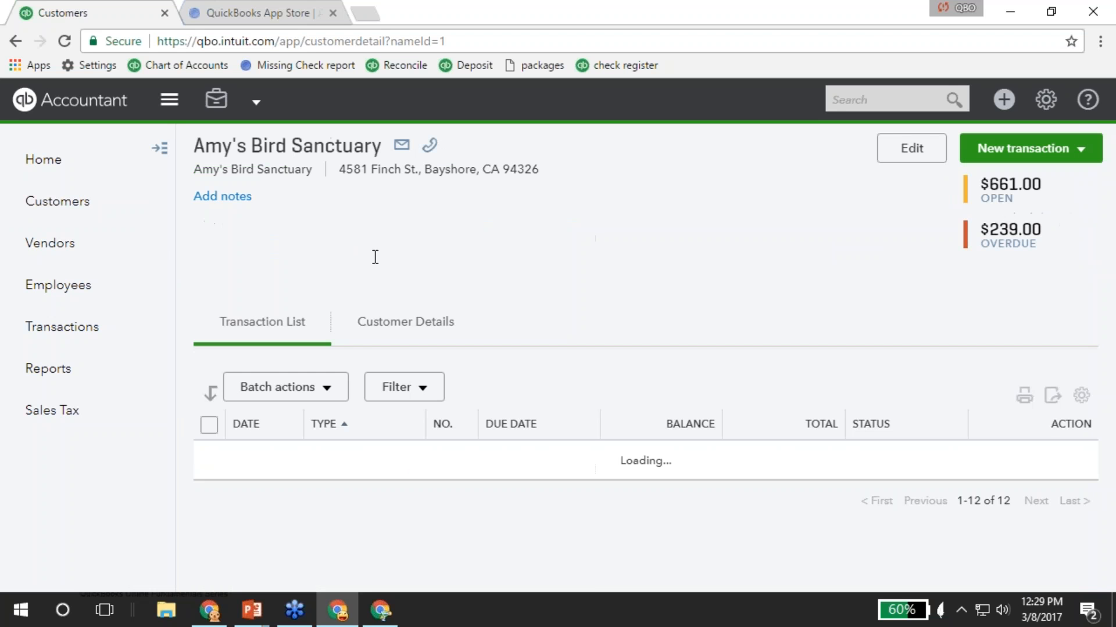
pyautogui.click(803, 426)
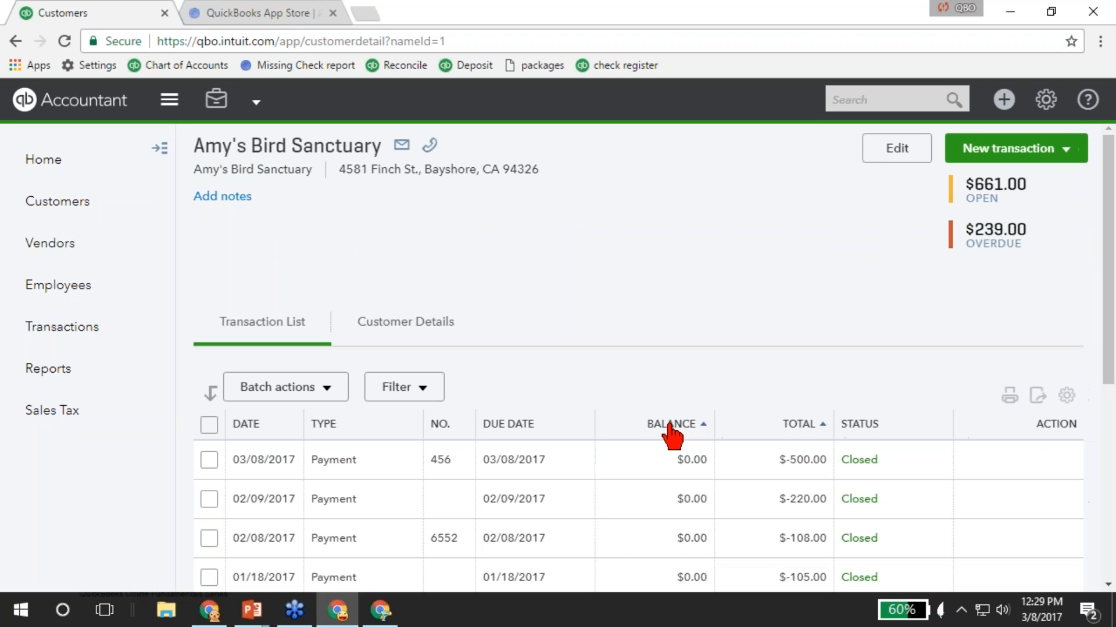
pyautogui.click(515, 433)
pyautogui.click(279, 427)
pyautogui.click(249, 427)
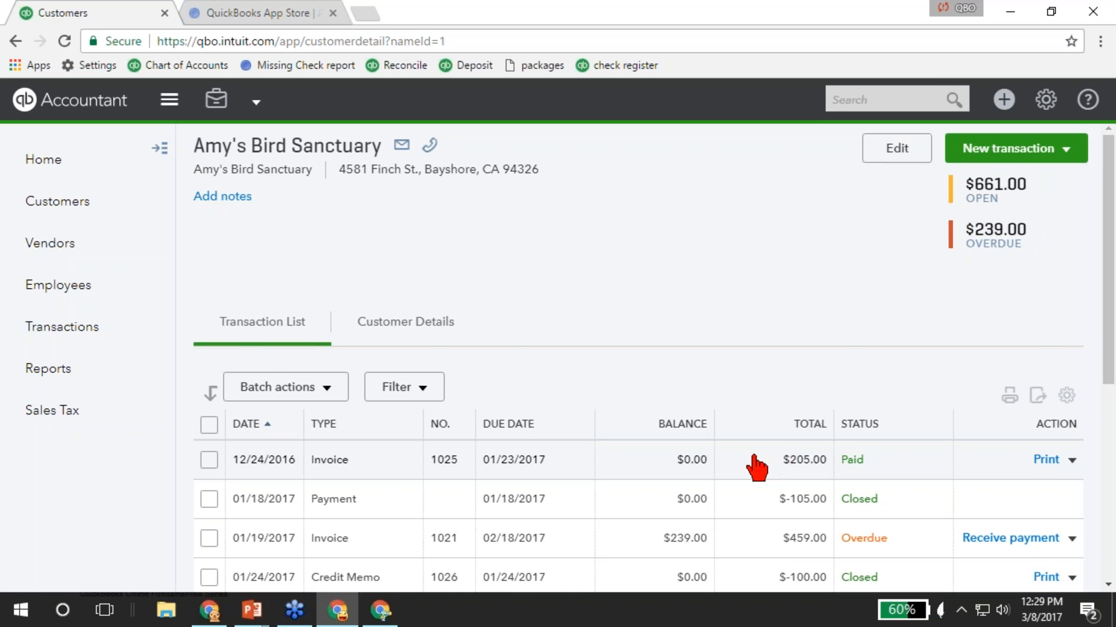
pyautogui.scroll(-2, 739, 465)
pyautogui.click(868, 356)
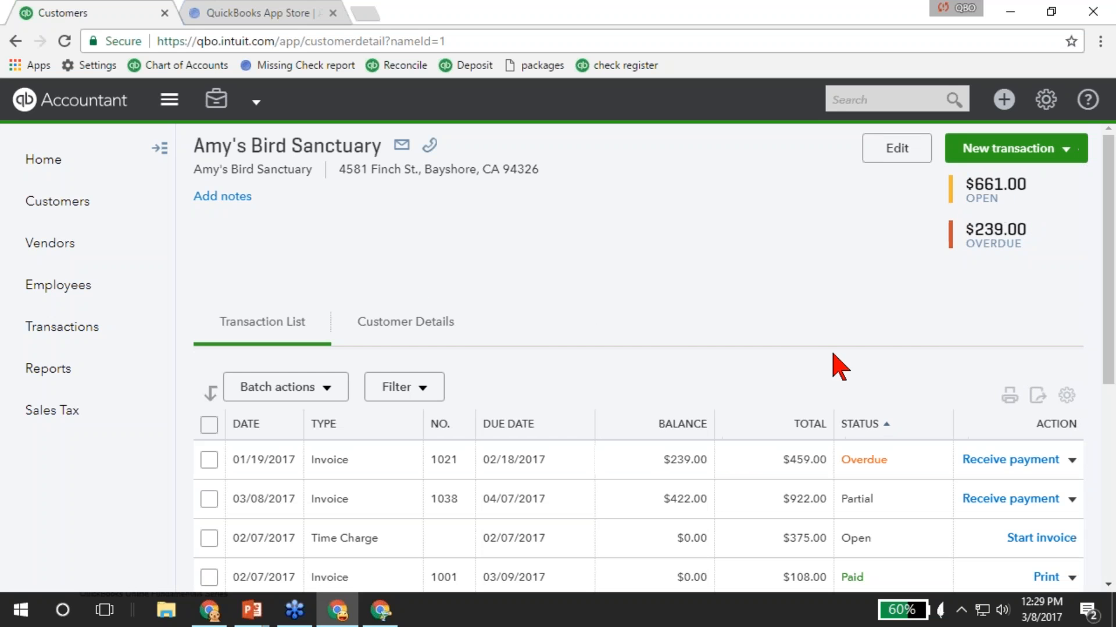
# Sort the customer's transactions by date with the newest first and look through them.
pyautogui.click(244, 429)
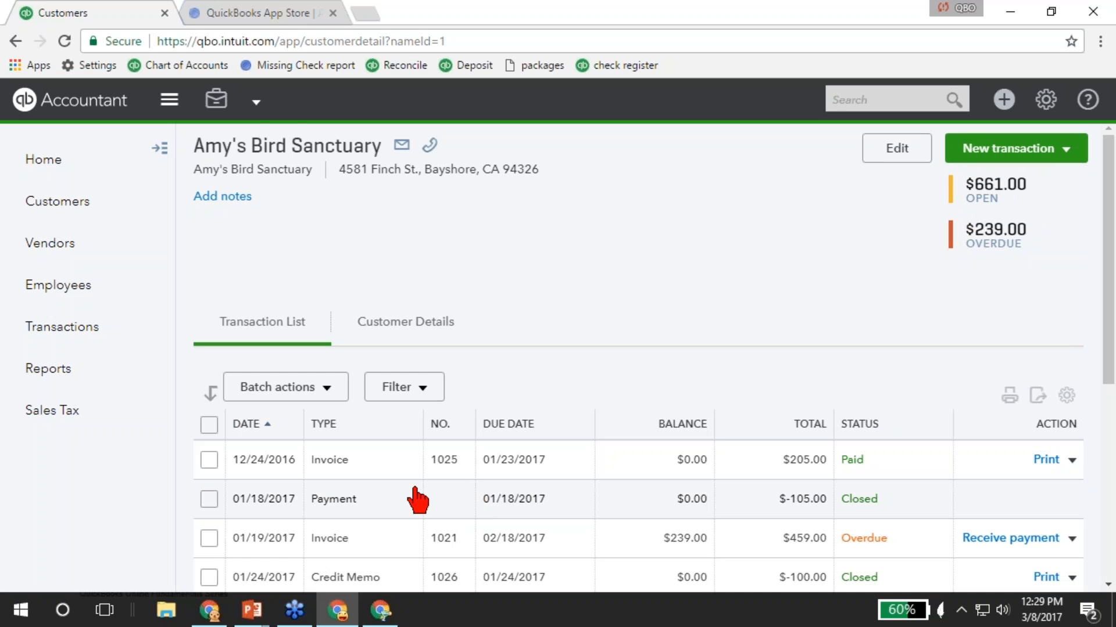
pyautogui.click(256, 427)
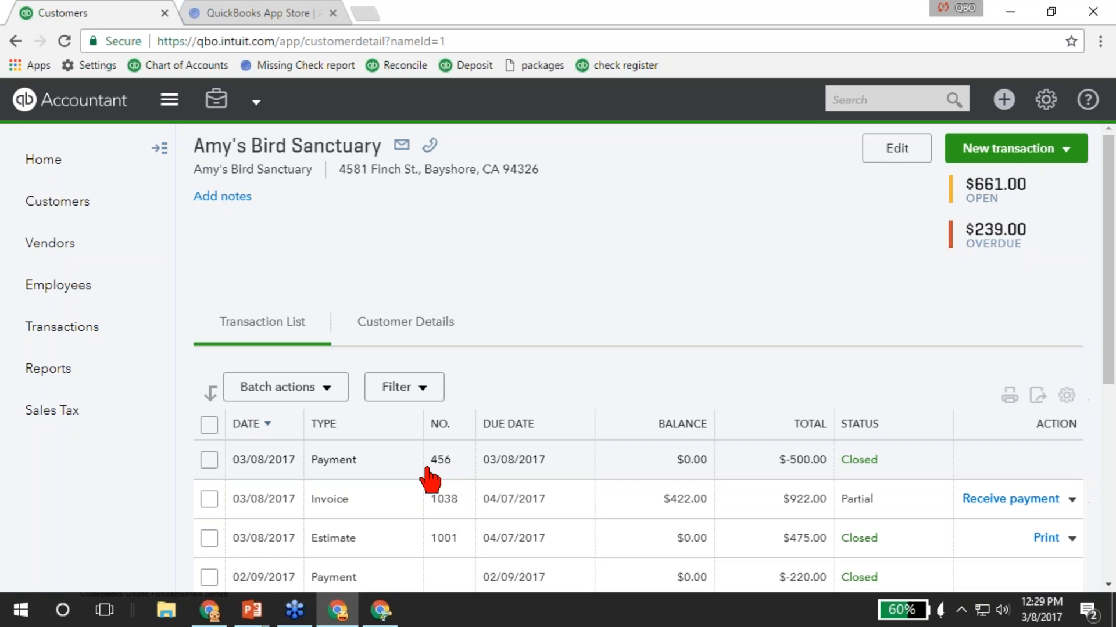
pyautogui.scroll(-3, 429, 406)
pyautogui.scroll(3, 386, 422)
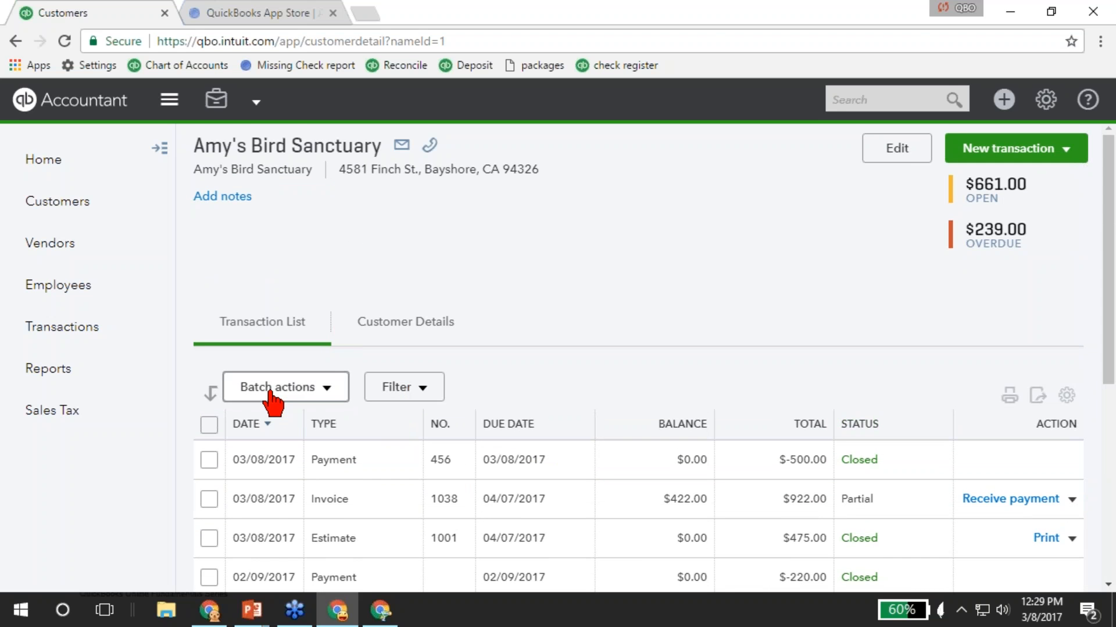
# View the batch actions and the type and date filter options for the customer's transactions.
pyautogui.click(273, 401)
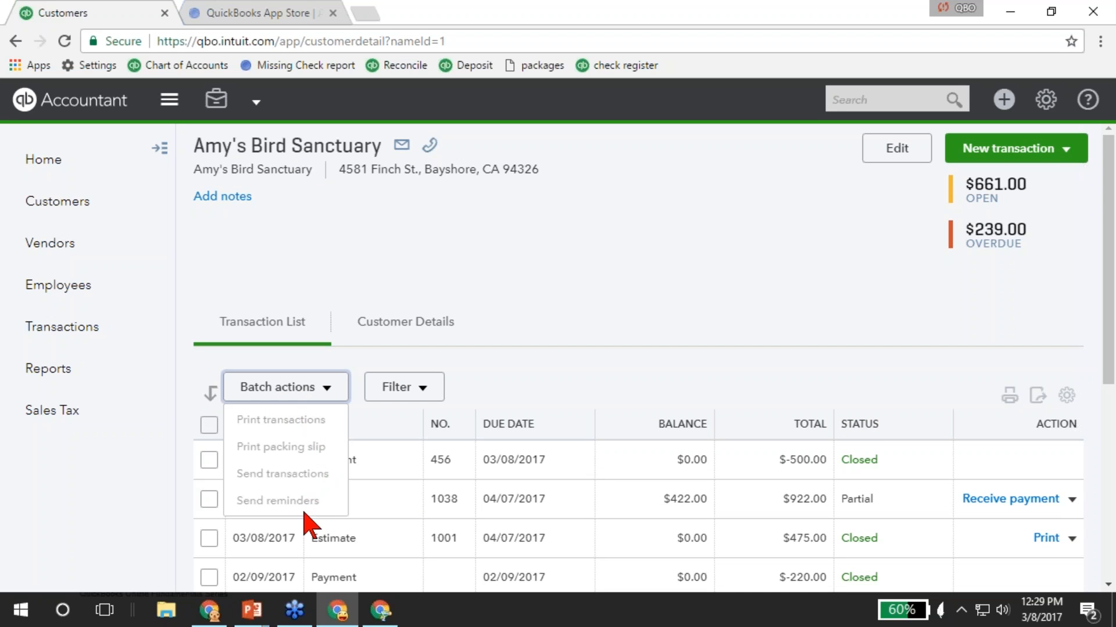
pyautogui.click(427, 396)
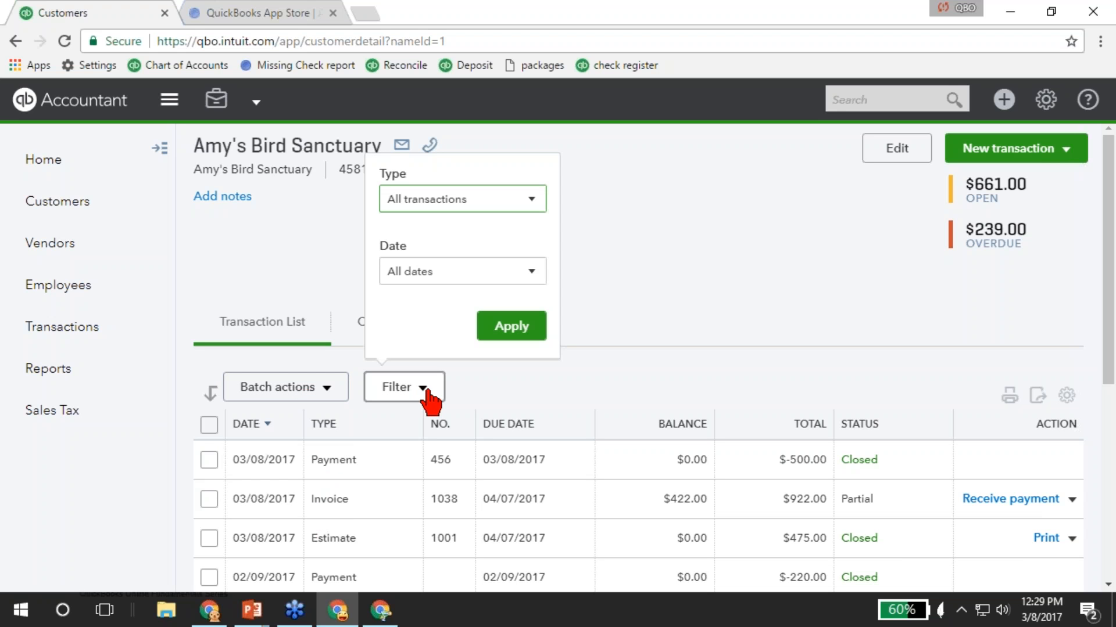
pyautogui.click(429, 399)
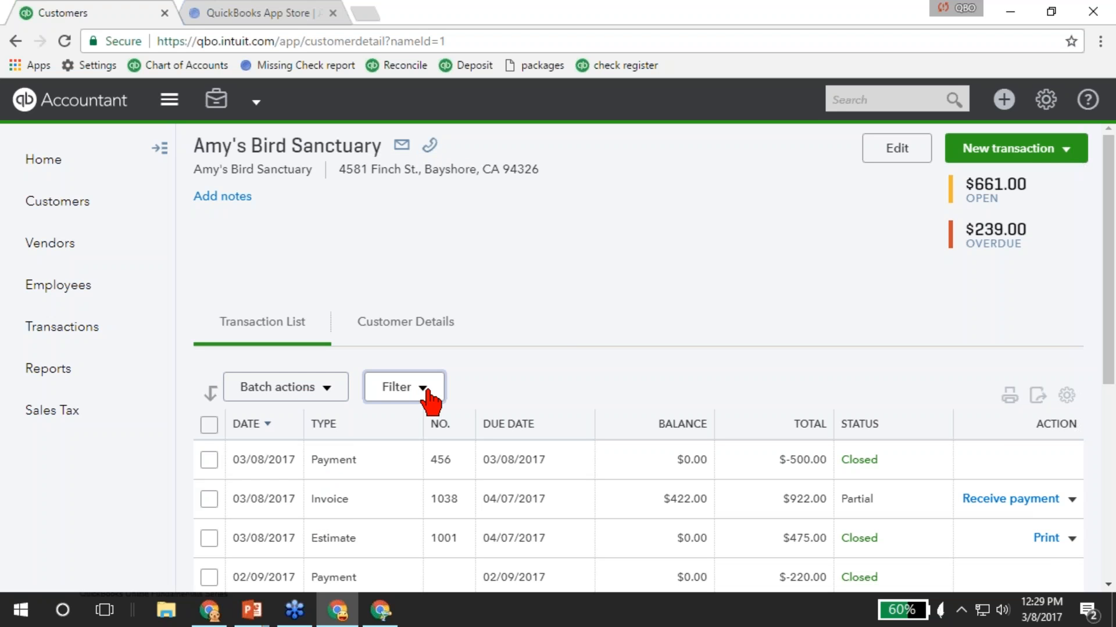
# Examine Amy's Bird Sanctuary's customer details down to the attachments, and return to the transaction list.
pyautogui.click(413, 325)
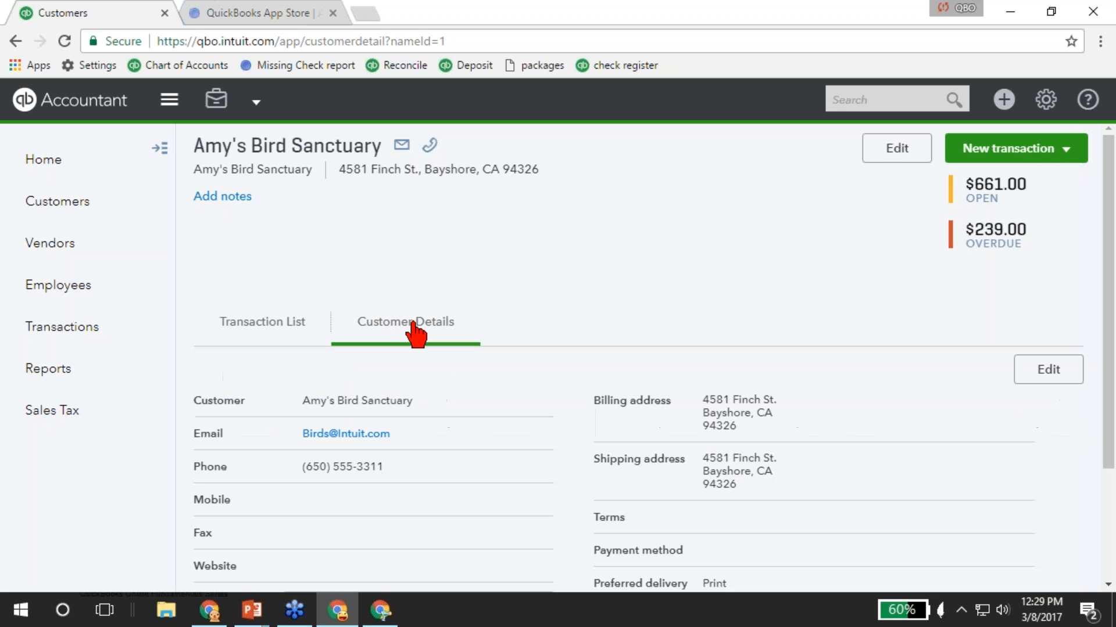
pyautogui.scroll(-3, 416, 332)
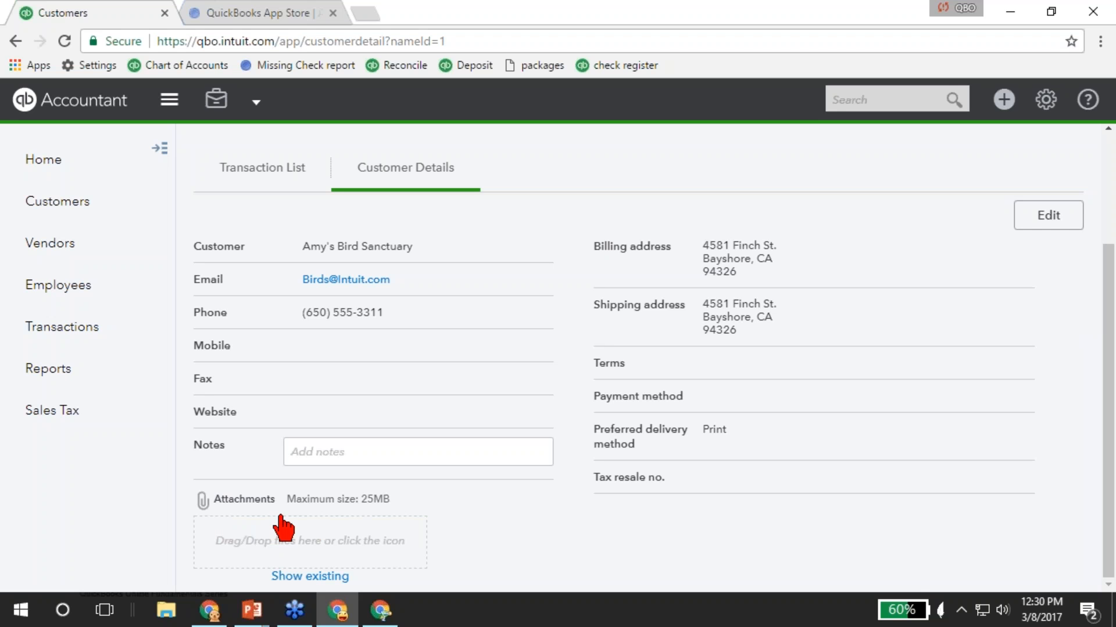
pyautogui.click(283, 164)
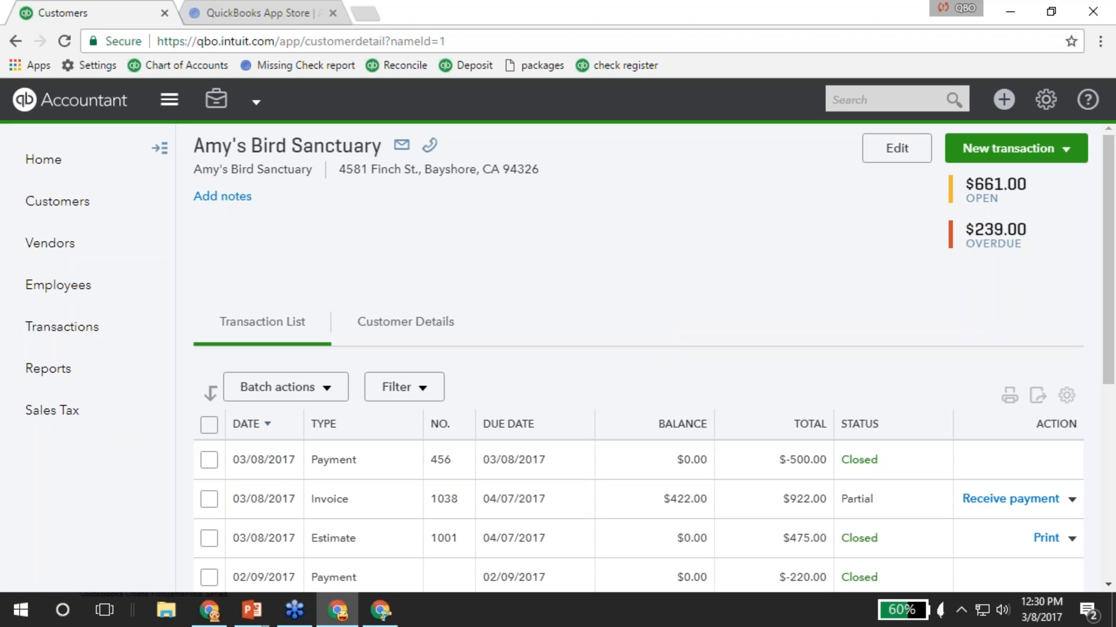
# Open the Sales Transactions list covering all customers and look at its entries.
pyautogui.moveTo(38, 333)
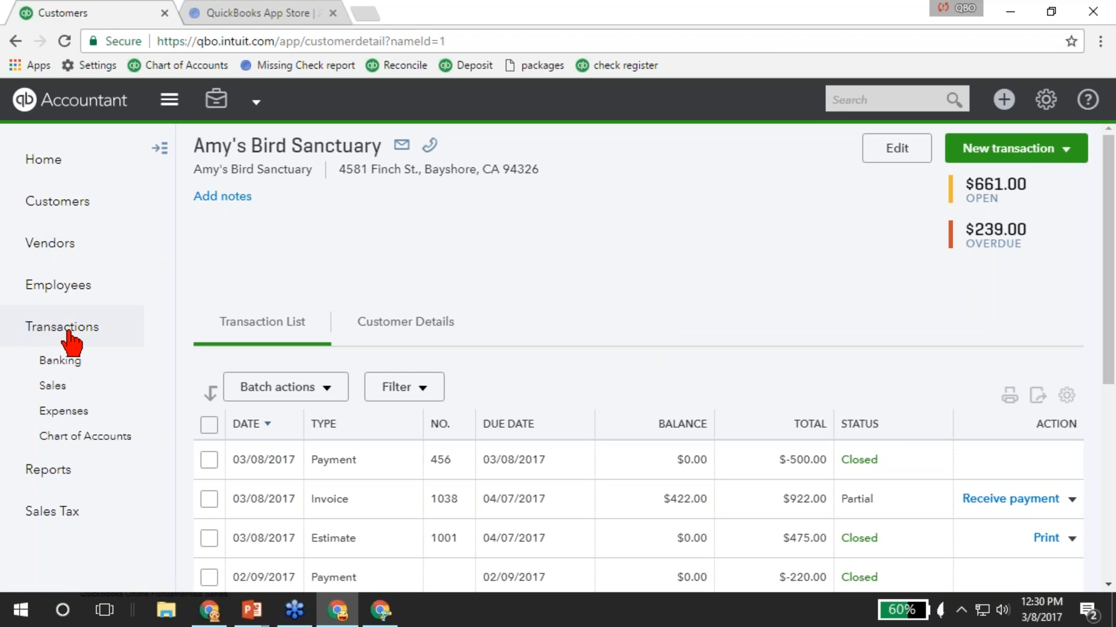
pyautogui.click(62, 387)
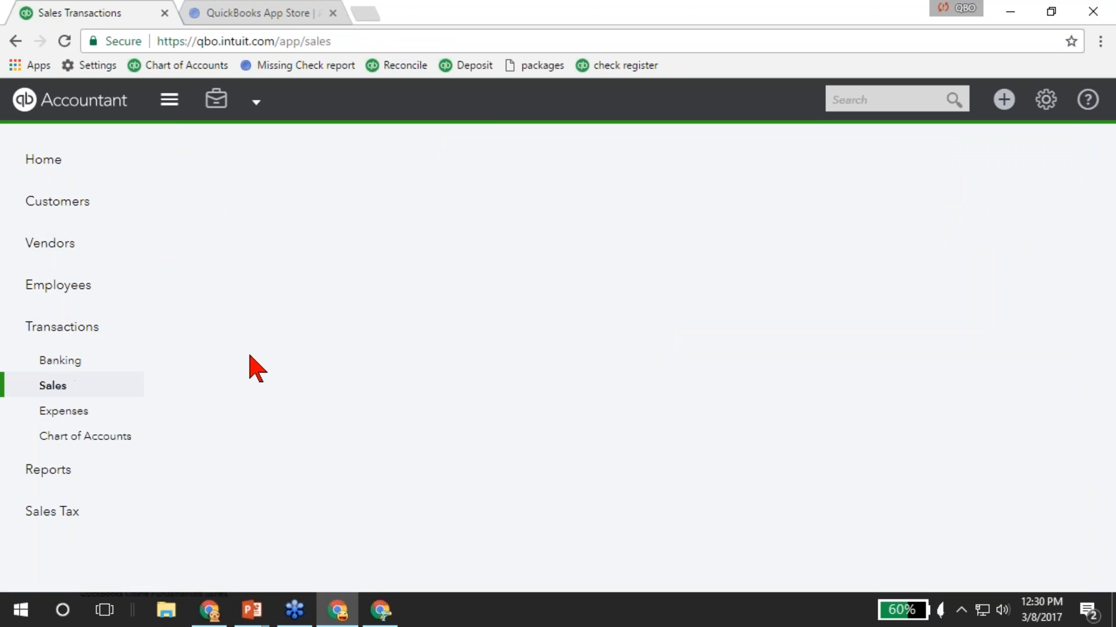
pyautogui.scroll(-1, 410, 438)
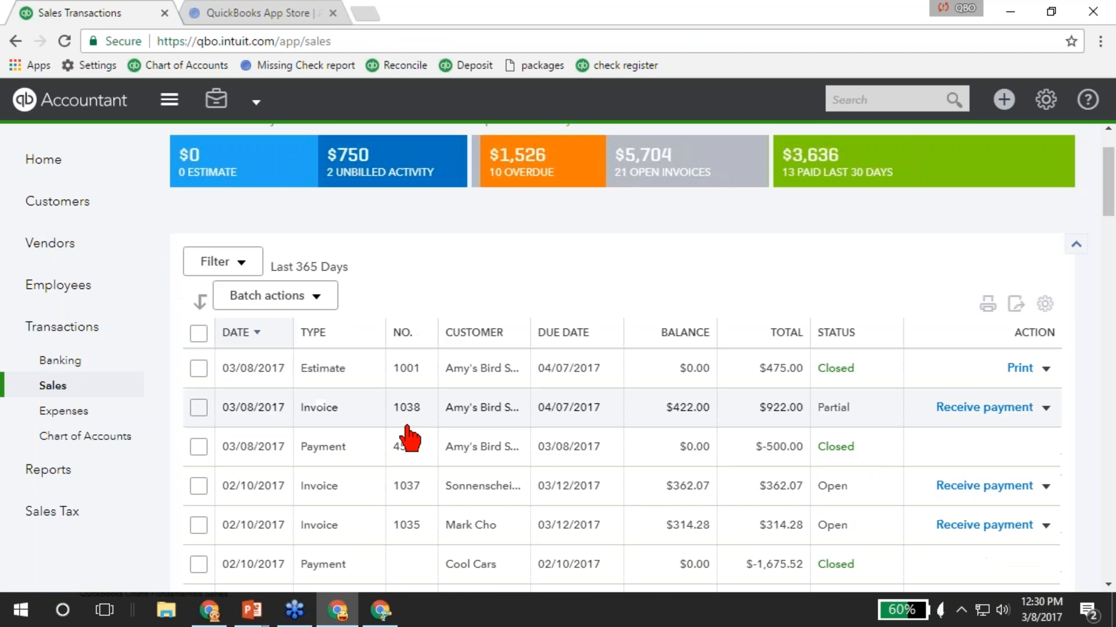
# View the sales list's filter options, including the transaction types, and close the filter without applying it.
pyautogui.click(215, 261)
pyautogui.click(285, 334)
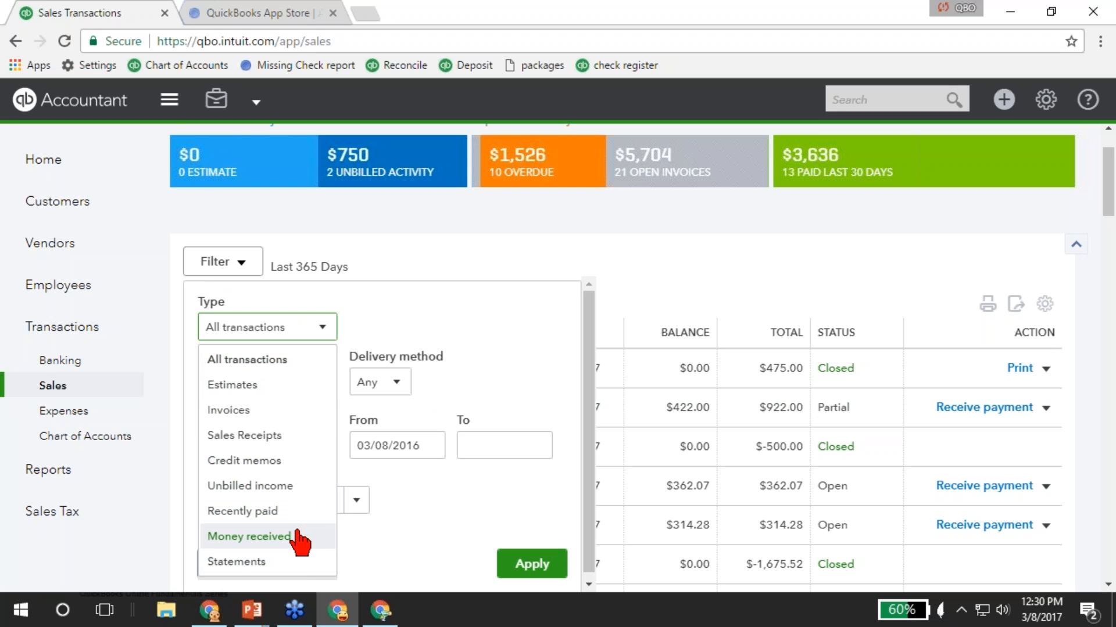
pyautogui.click(354, 365)
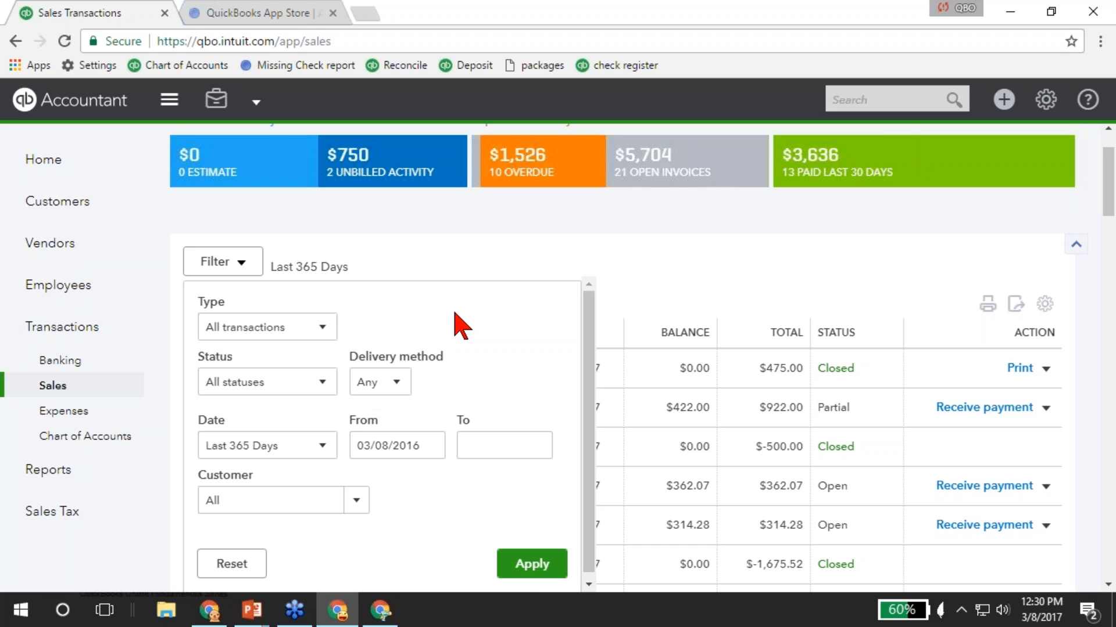
pyautogui.click(642, 289)
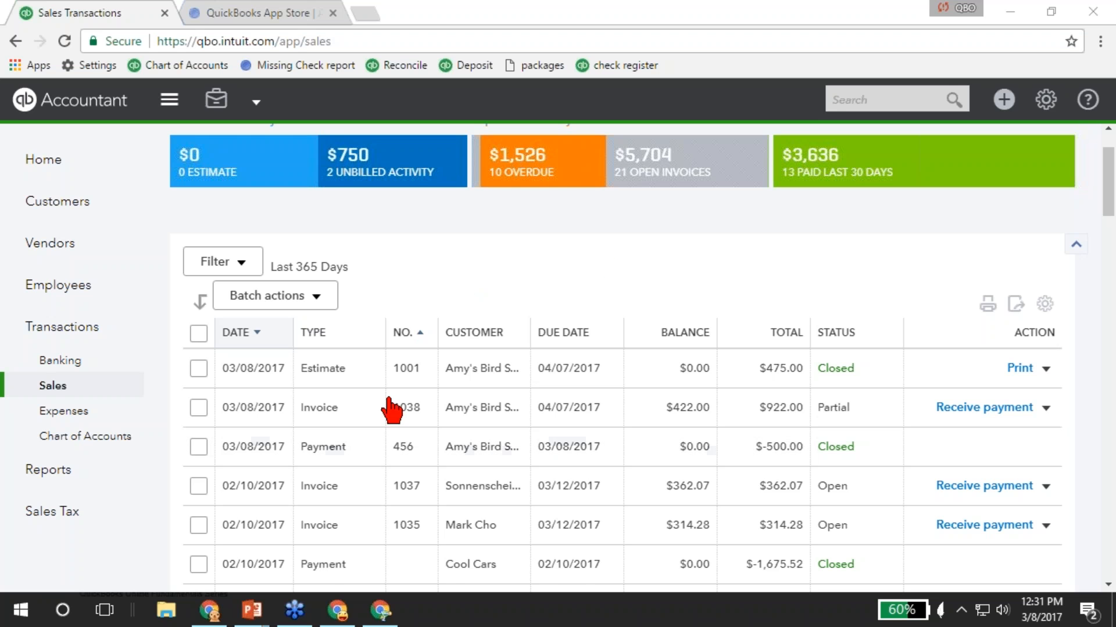
pyautogui.scroll(2, 417, 333)
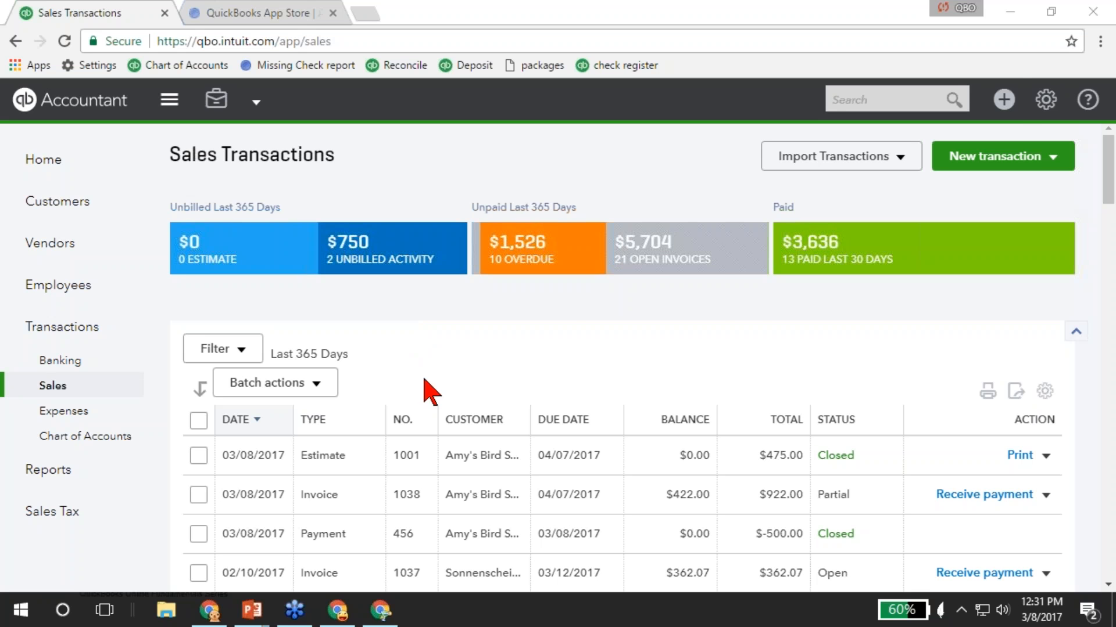
# View the transaction types available to create globally and from the sales list, and go to the Customers list.
pyautogui.click(1012, 105)
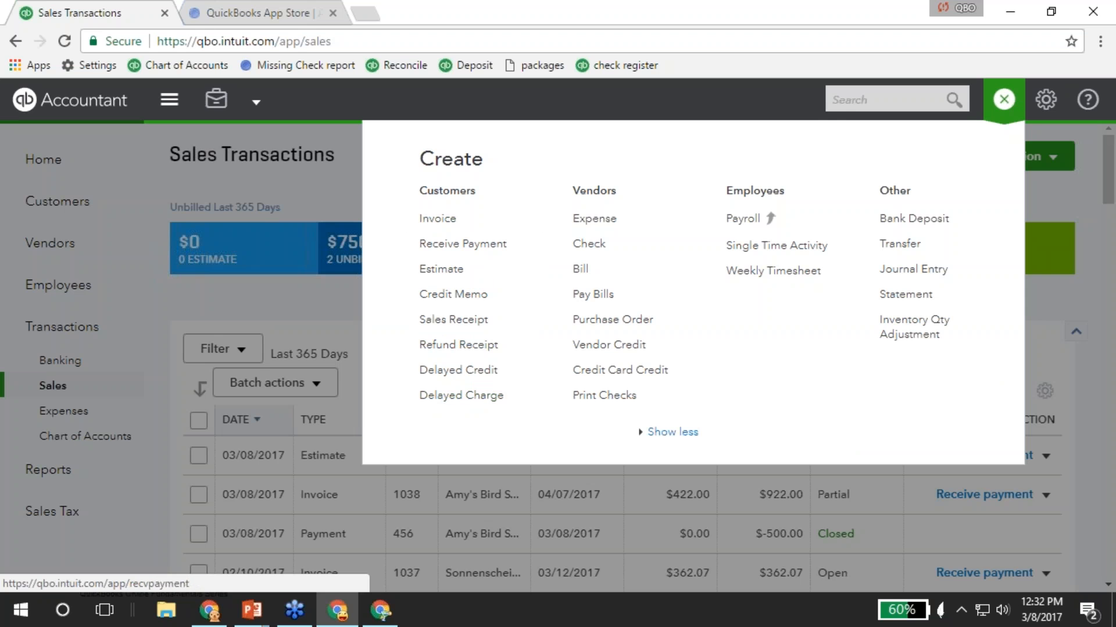
pyautogui.click(1004, 100)
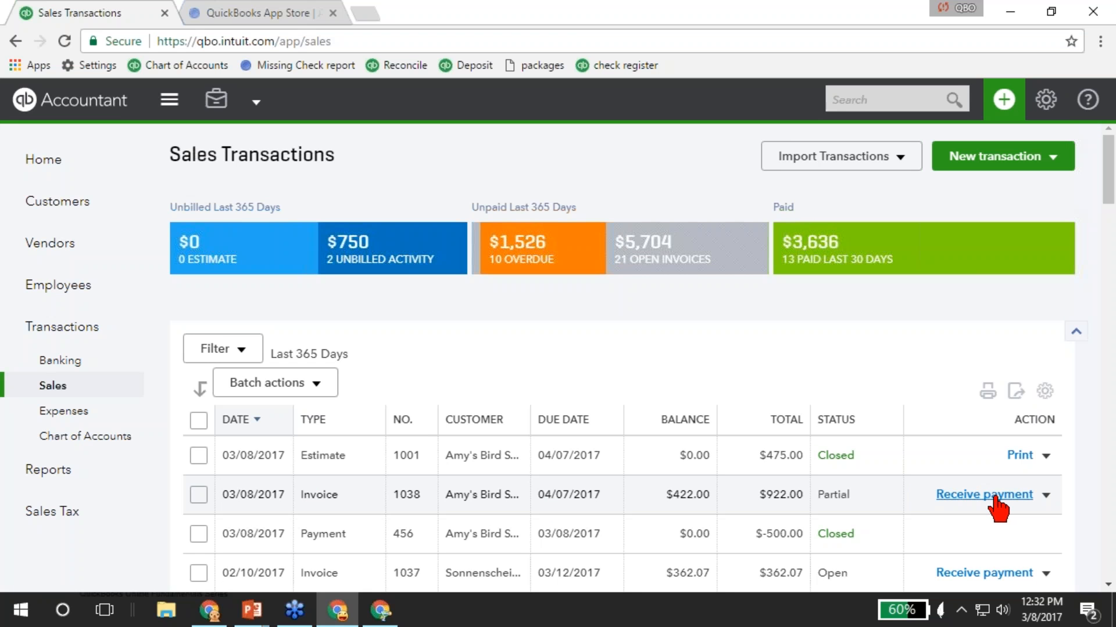
pyautogui.click(1055, 159)
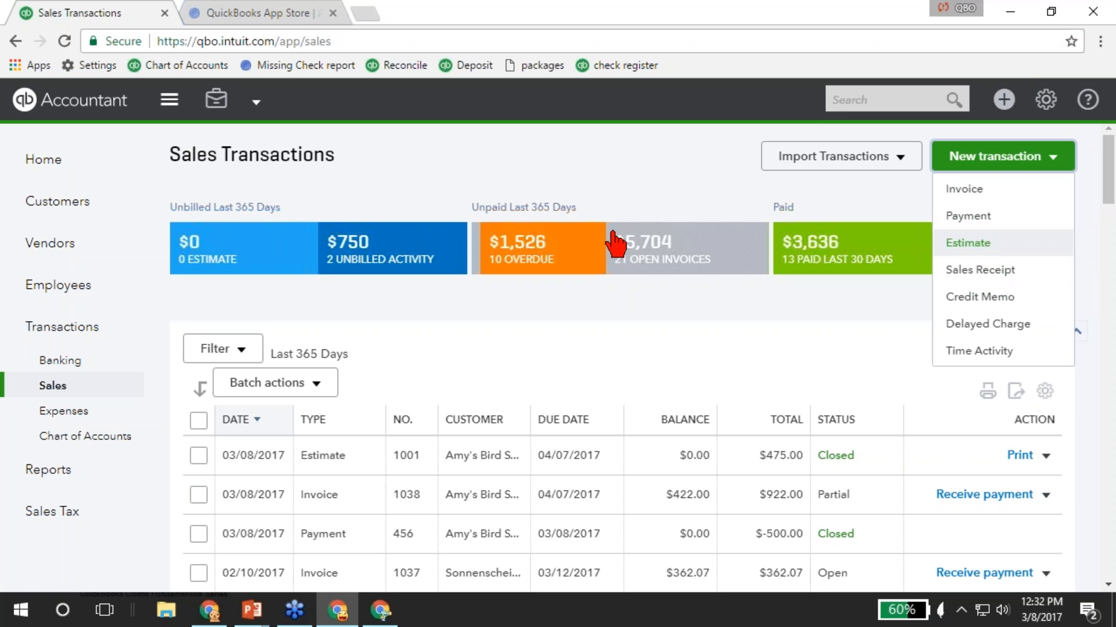
pyautogui.click(55, 212)
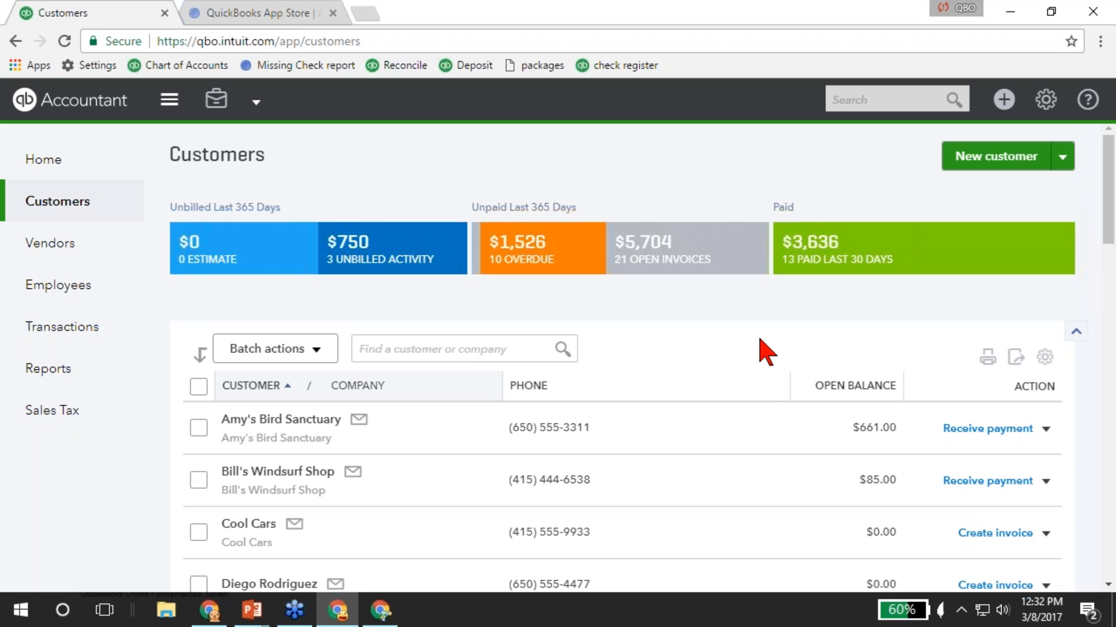
# Open Invoice No. 1038 from the recent transactions in search and open its linked estimate in a new browser tab.
pyautogui.click(891, 99)
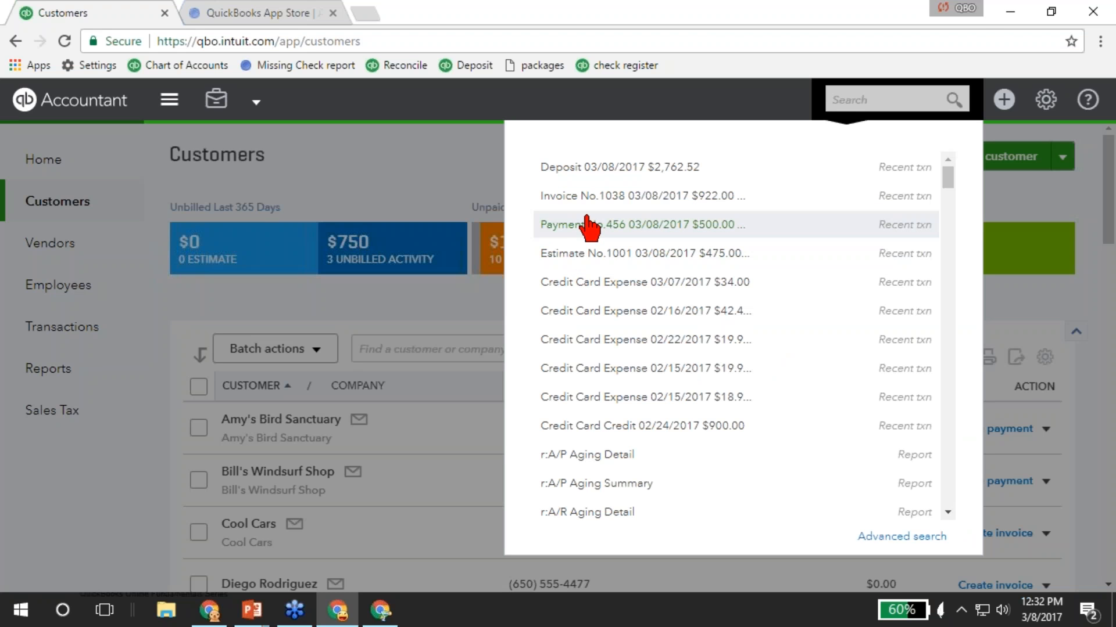
pyautogui.click(657, 200)
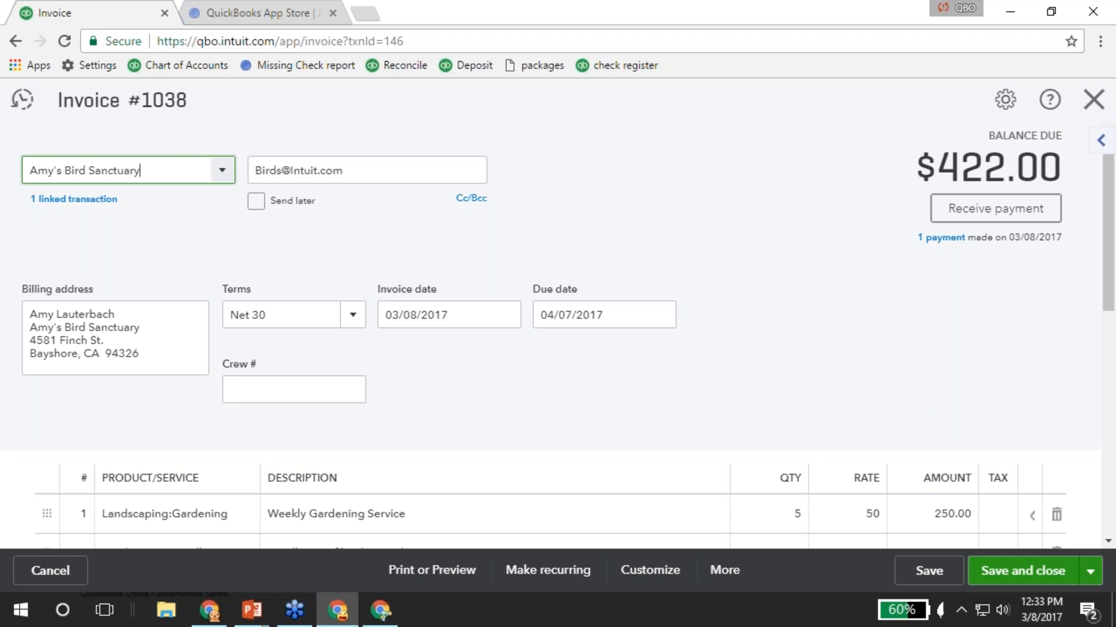
pyautogui.click(73, 198)
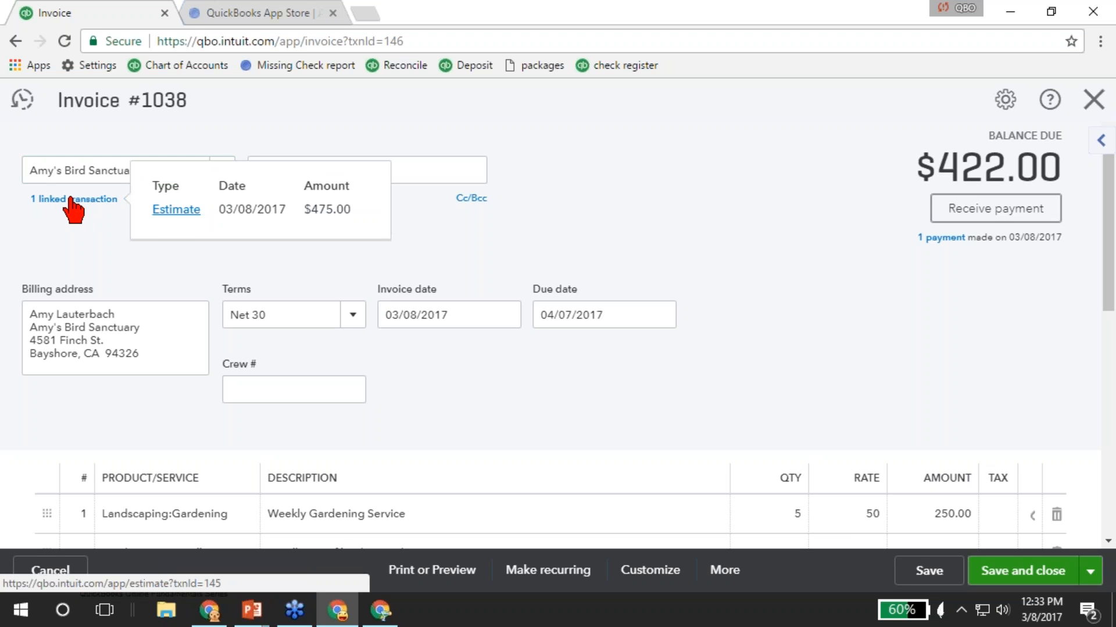
pyautogui.rightClick(190, 213)
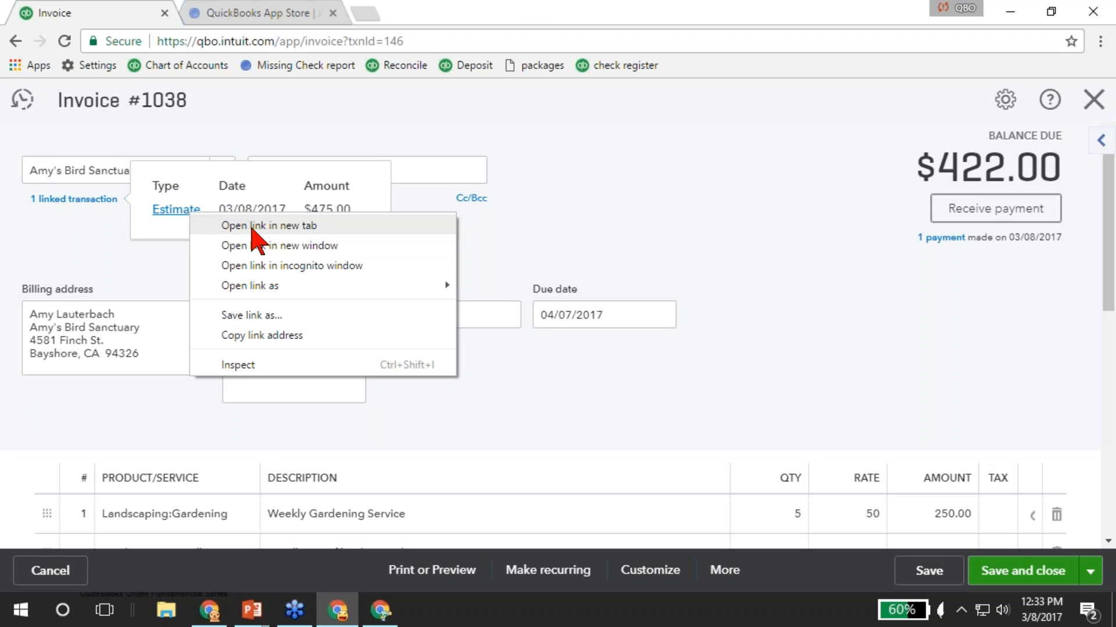
pyautogui.click(251, 225)
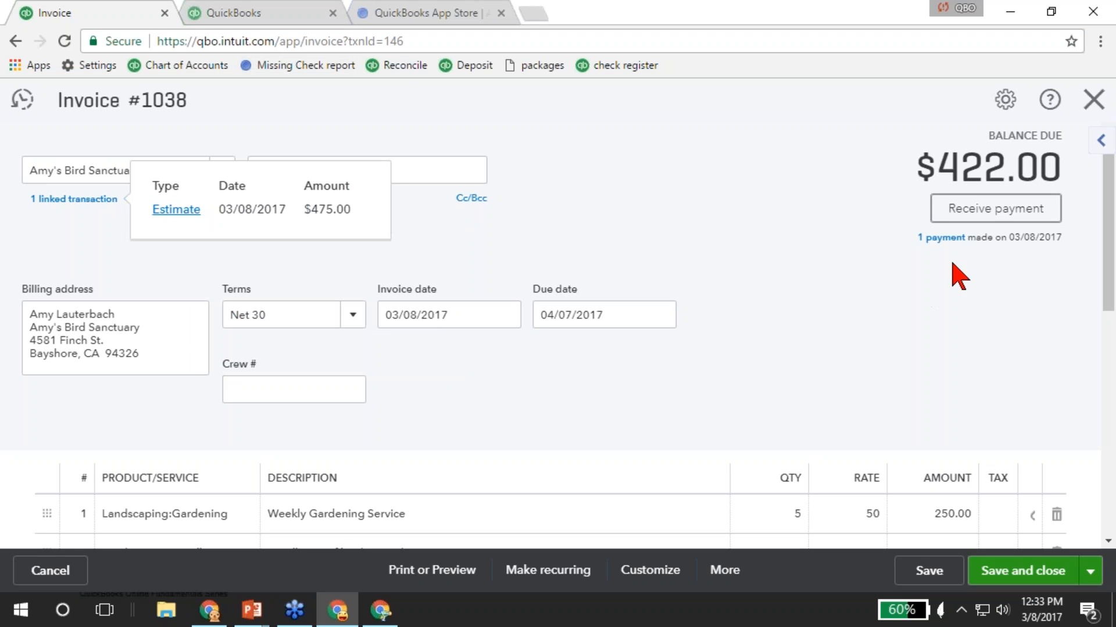
# Open the payment applied to the invoice in another new browser tab.
pyautogui.click(959, 239)
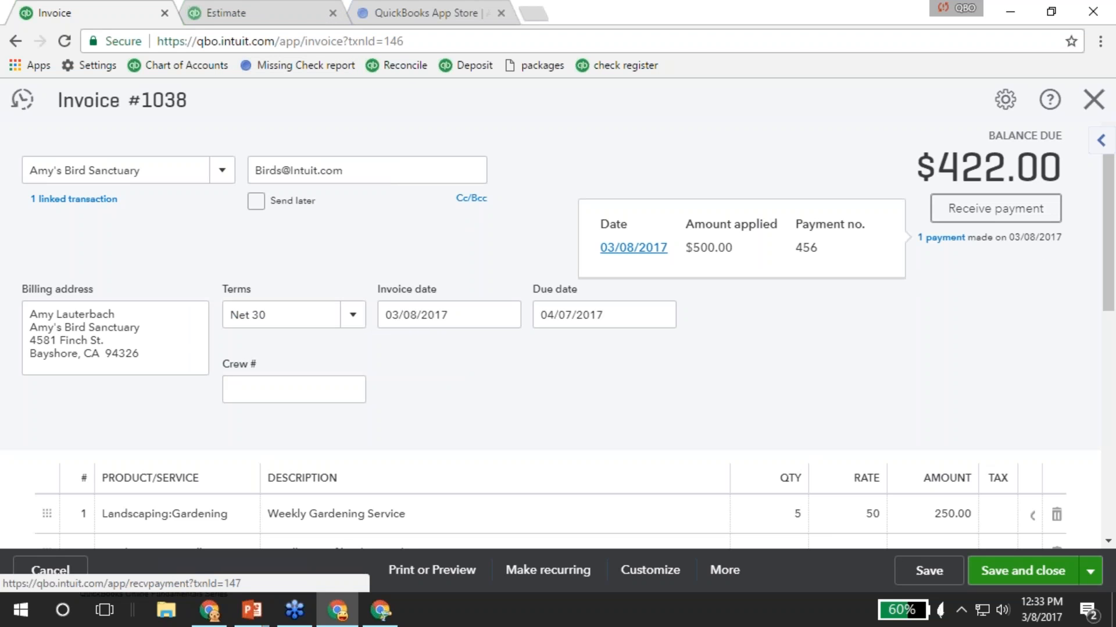
pyautogui.rightClick(638, 249)
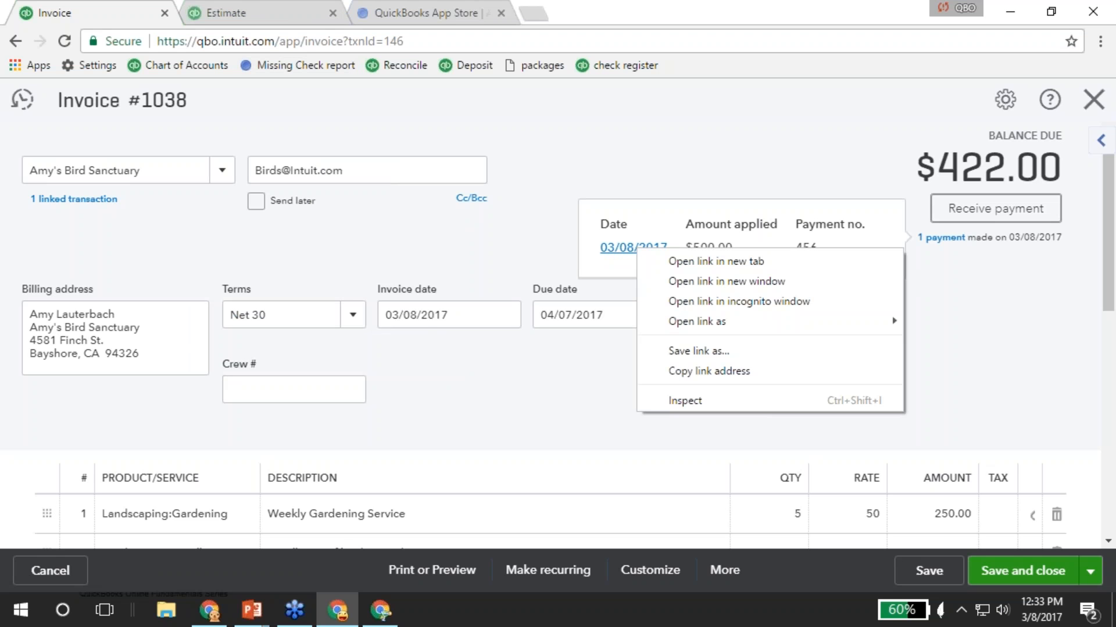
pyautogui.click(711, 262)
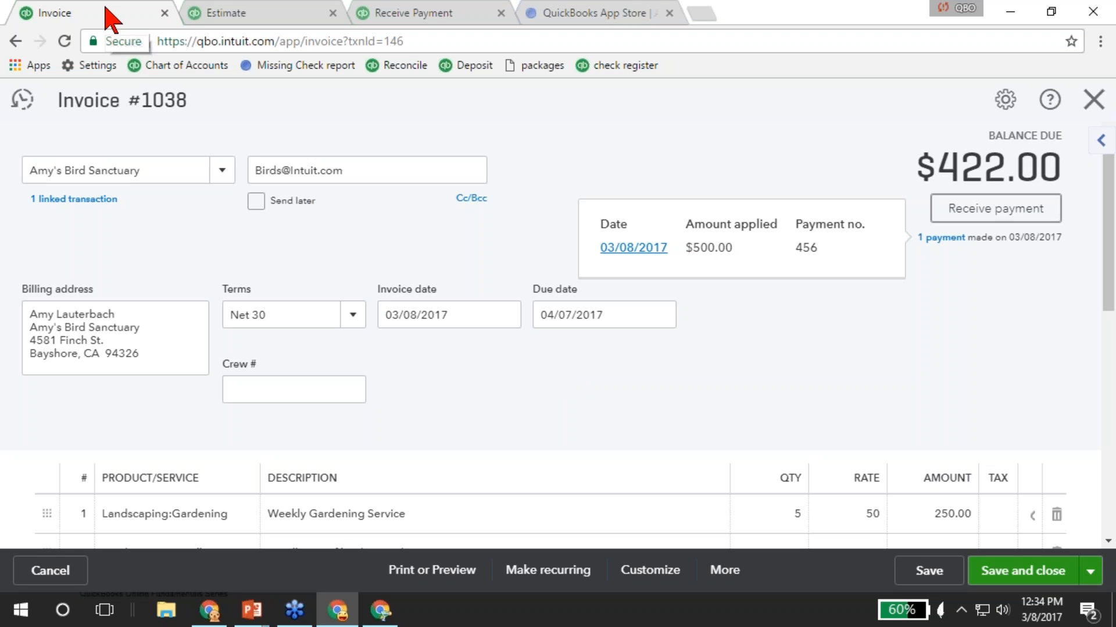
# Switch among the invoice, estimate and payment tabs to view each record, finishing on the payment.
pyautogui.click(240, 14)
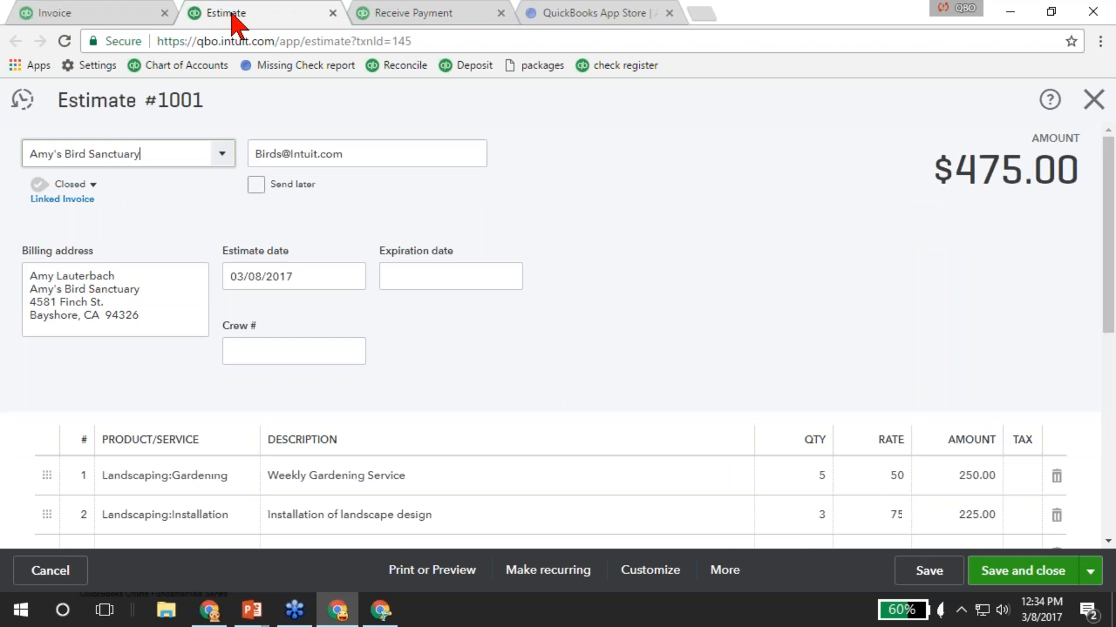
pyautogui.click(407, 13)
pyautogui.click(88, 13)
pyautogui.click(226, 14)
pyautogui.click(448, 16)
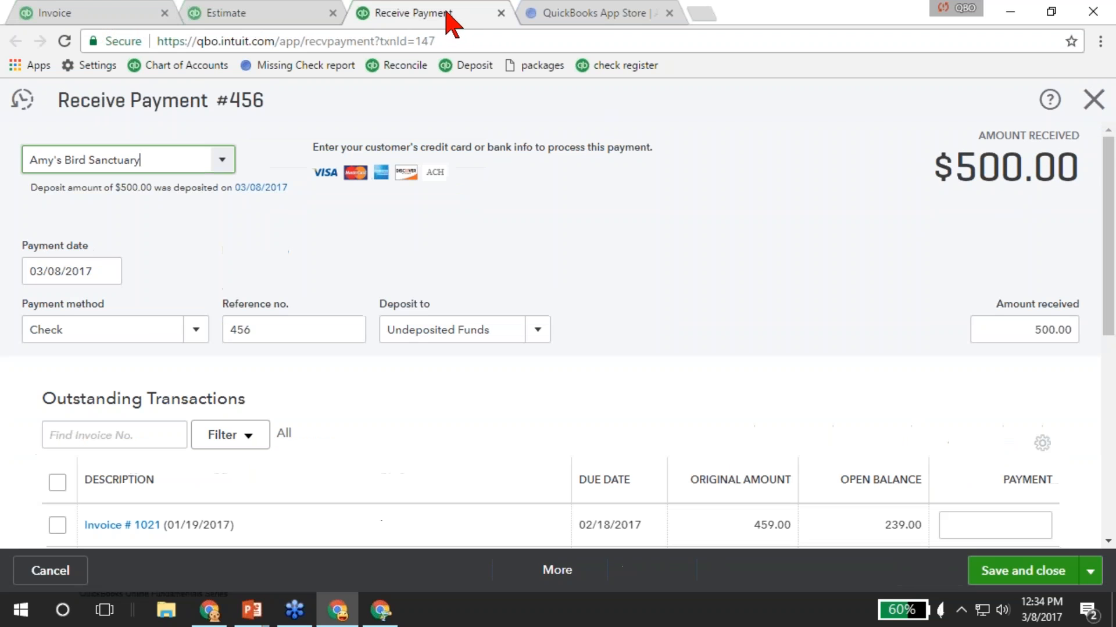
# Close the payment record and open the Profit and Loss report in the same tab.
pyautogui.click(1093, 99)
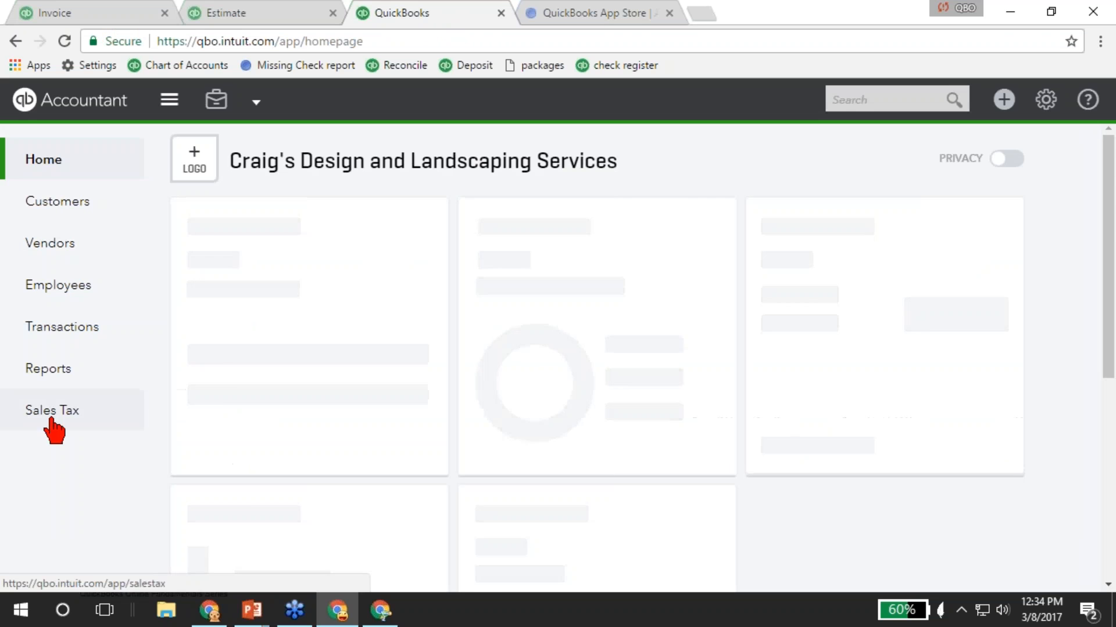
pyautogui.click(56, 373)
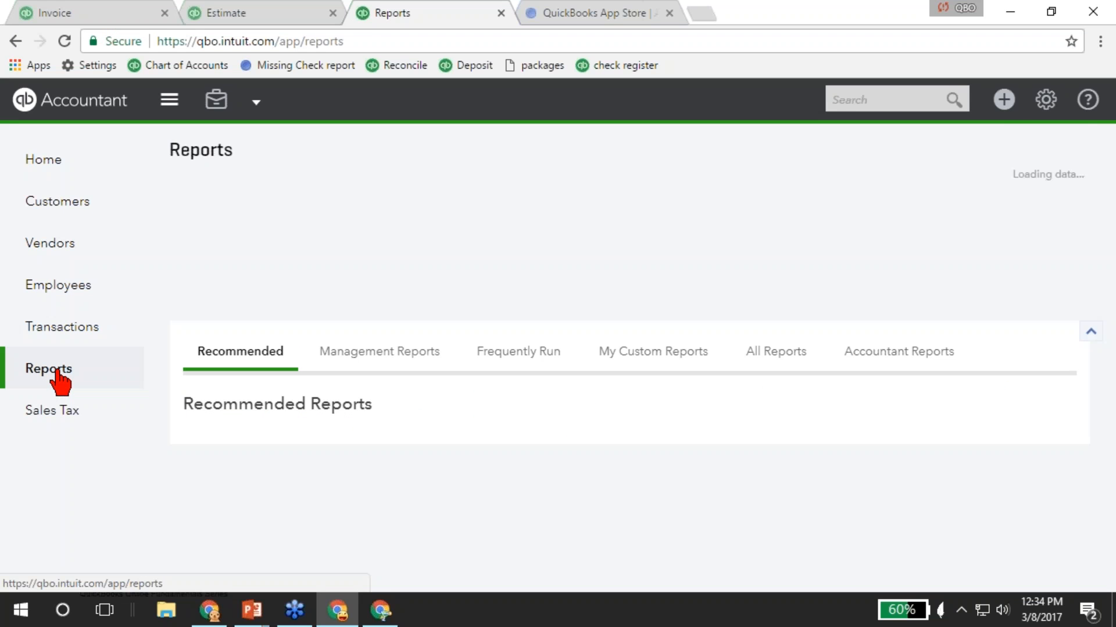
pyautogui.click(491, 439)
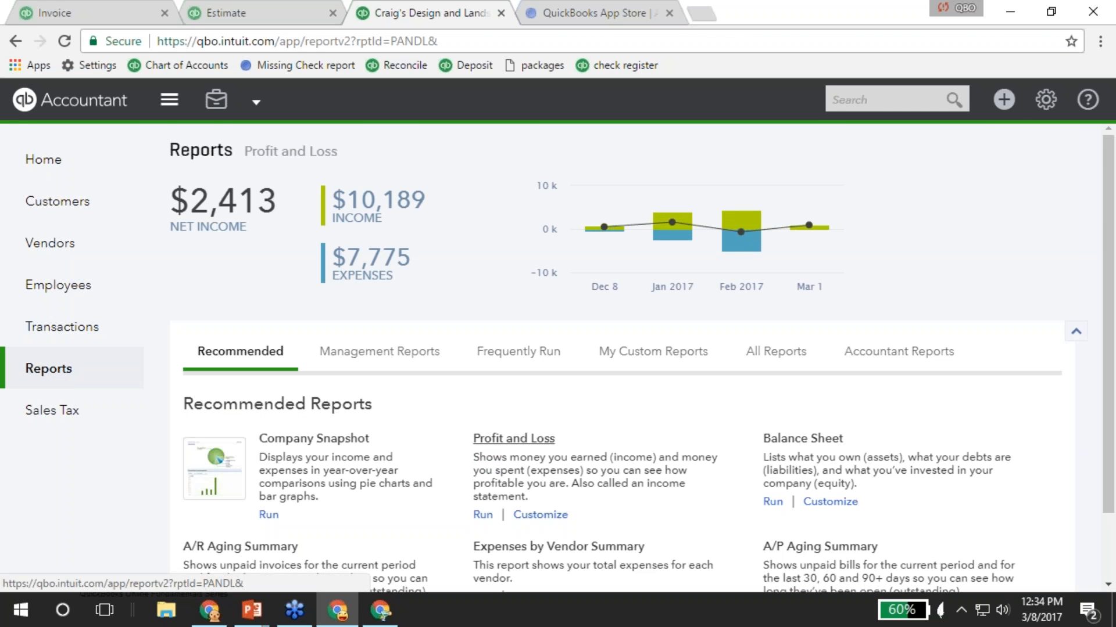
pyautogui.click(323, 380)
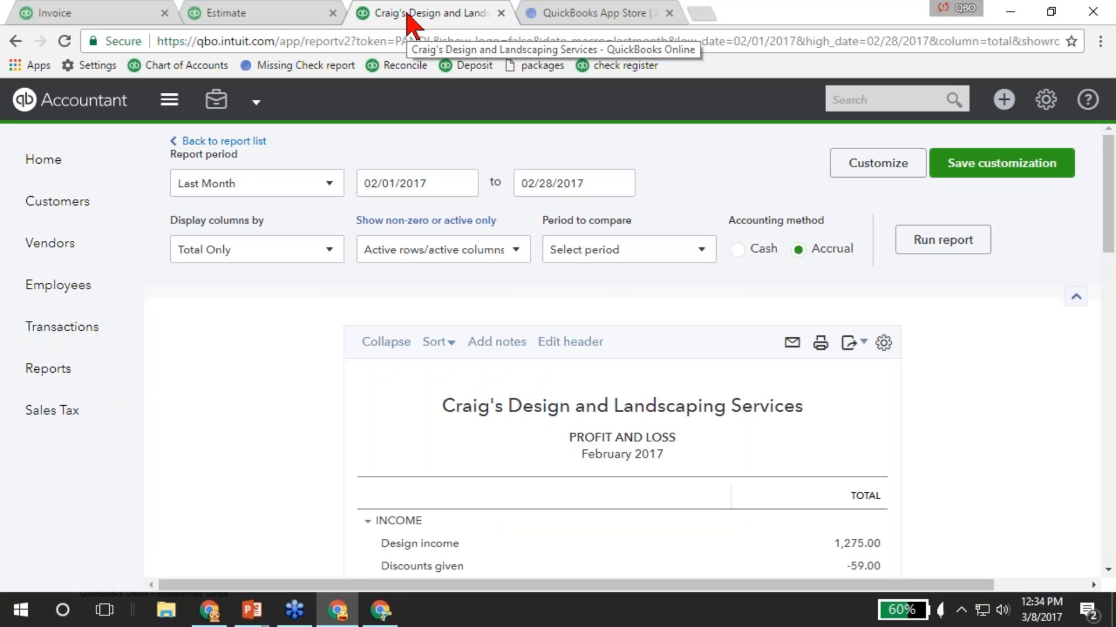
# Detach the Profit and Loss report into its own window and place it side by side with the estimate window.
pyautogui.moveTo(407, 23); pyautogui.dragTo(649, 1)
pyautogui.press('super+Right')
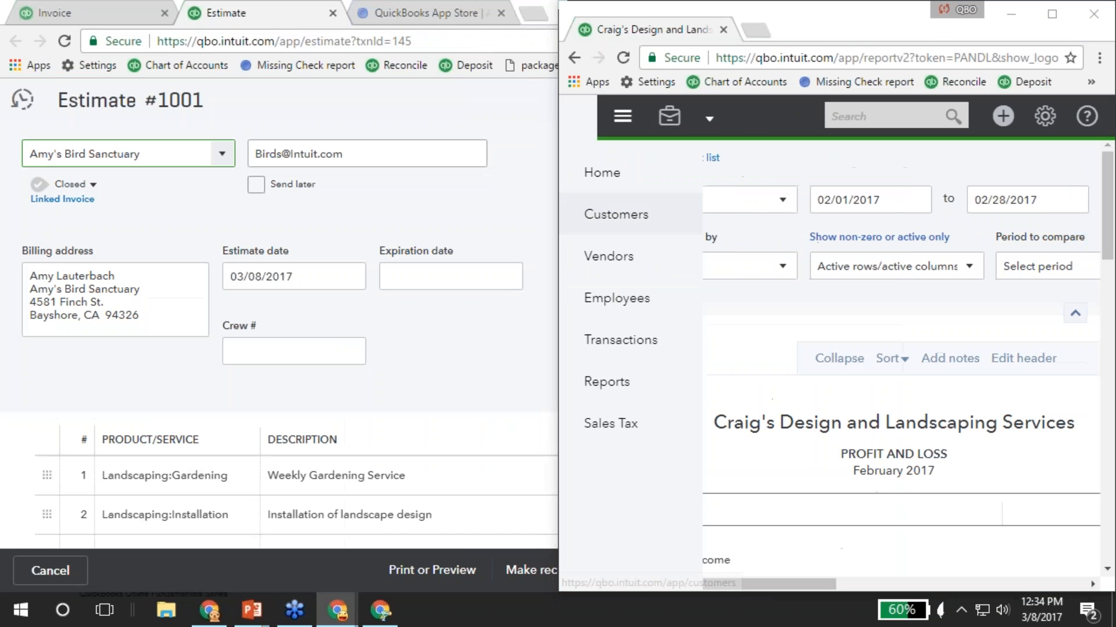
pyautogui.click(180, 197)
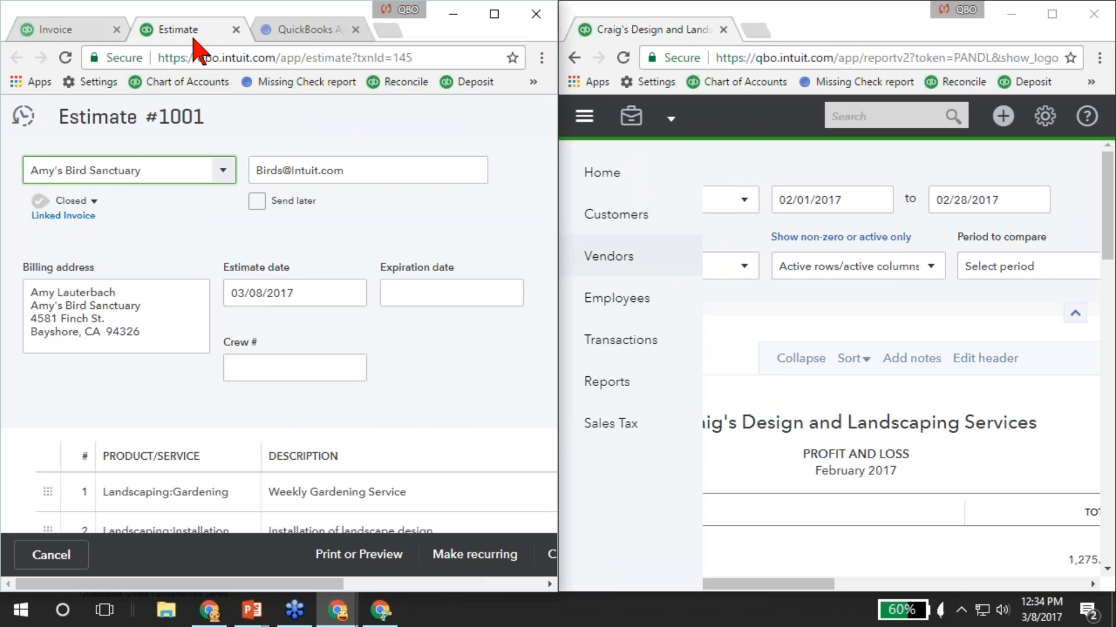
# Close the estimate and open the A/R Aging Summary report in its window, beside the Profit and Loss report.
pyautogui.scroll(-7, 279, 335)
pyautogui.scroll(-6, 287, 381)
pyautogui.hscroll(3, 303, 393)
pyautogui.click(525, 124)
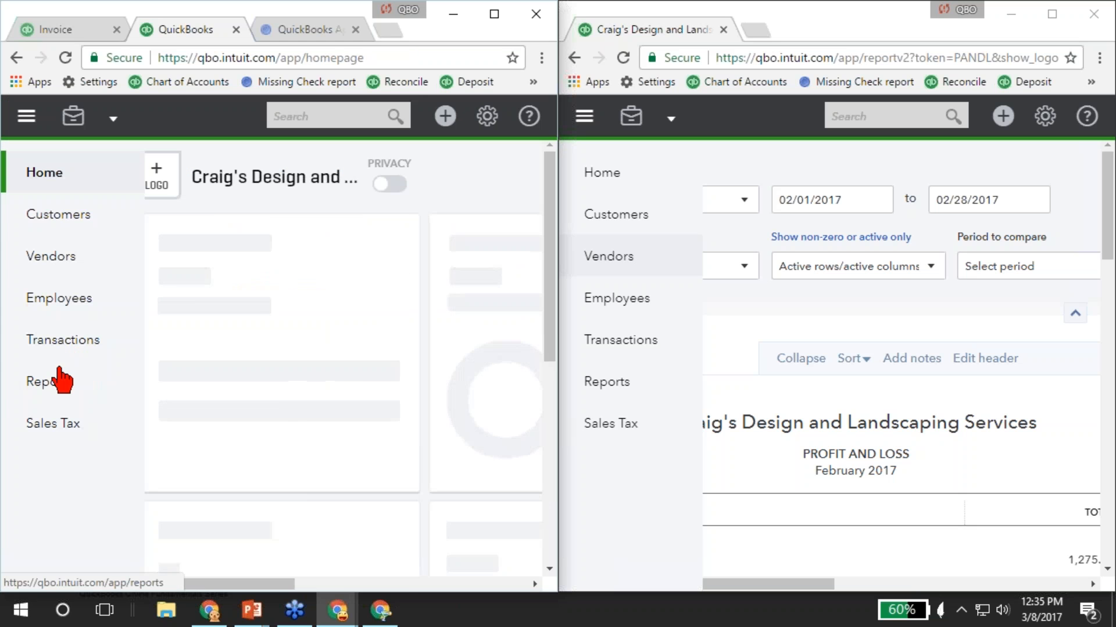
pyautogui.click(50, 382)
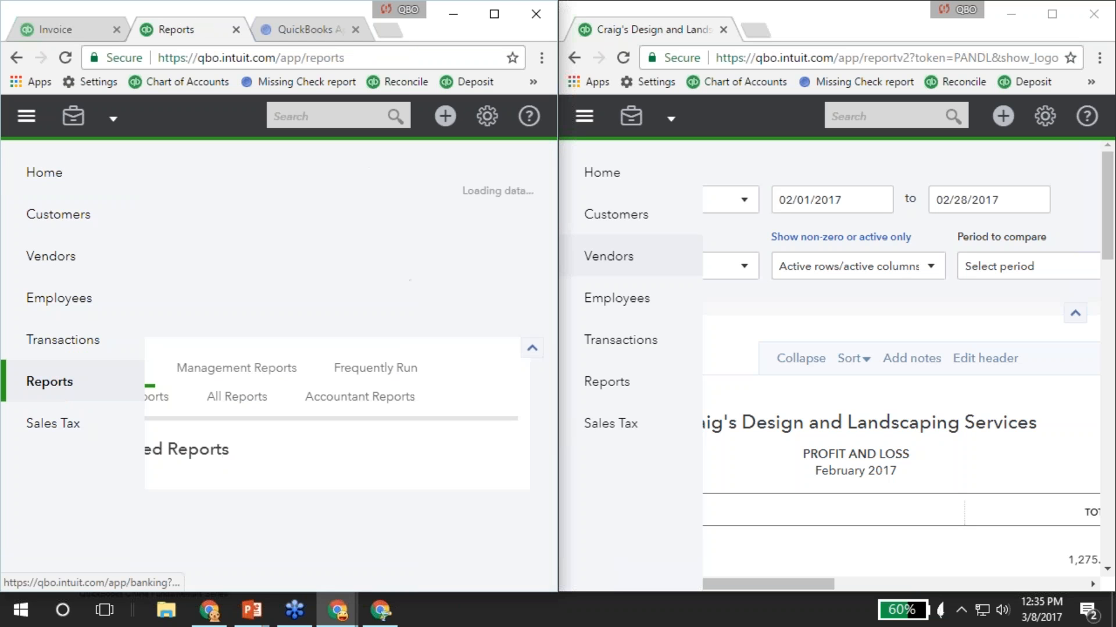
pyautogui.scroll(-1, 263, 459)
pyautogui.scroll(-4, 266, 465)
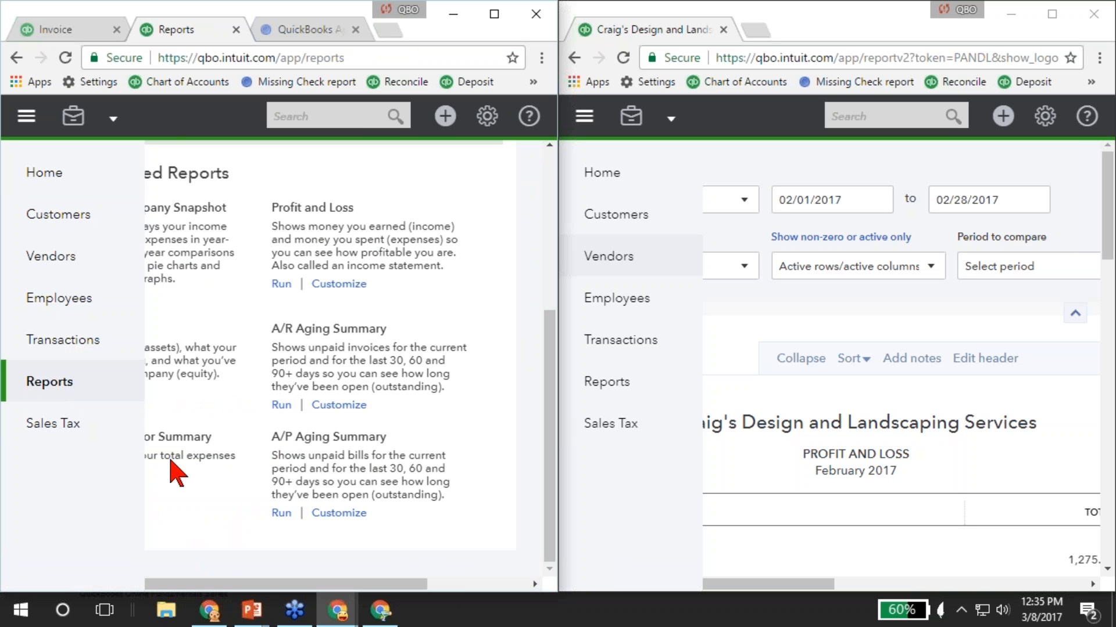
pyautogui.click(308, 330)
pyautogui.scroll(-3, 337, 366)
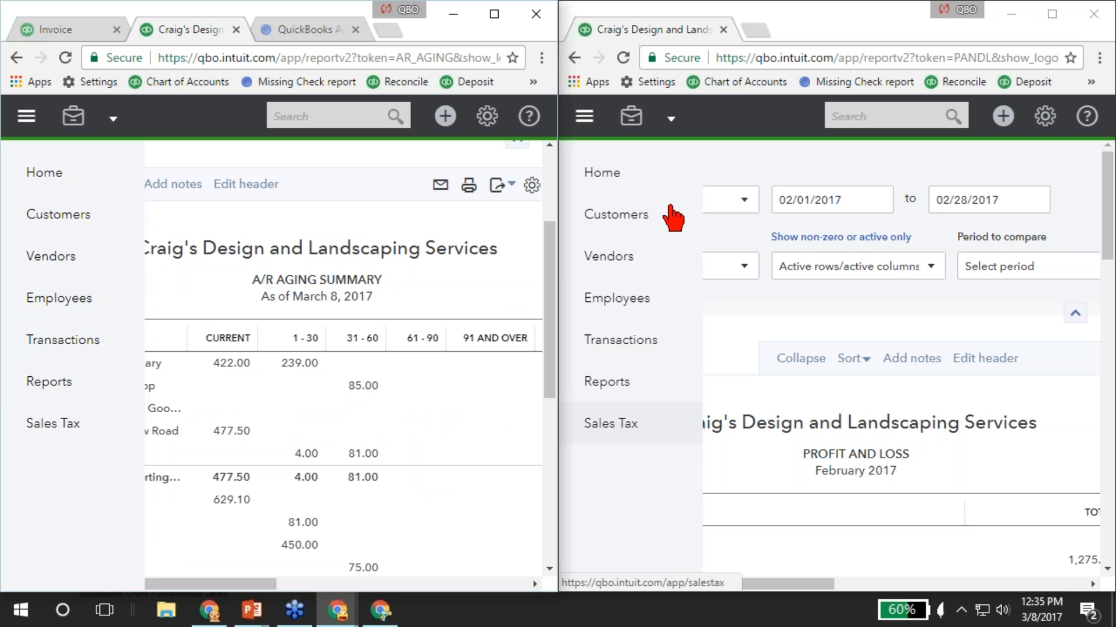
# Merge the Profit and Loss tab back into the main browser window and maximize that window.
pyautogui.moveTo(654, 30); pyautogui.dragTo(267, 30)
pyautogui.click(494, 14)
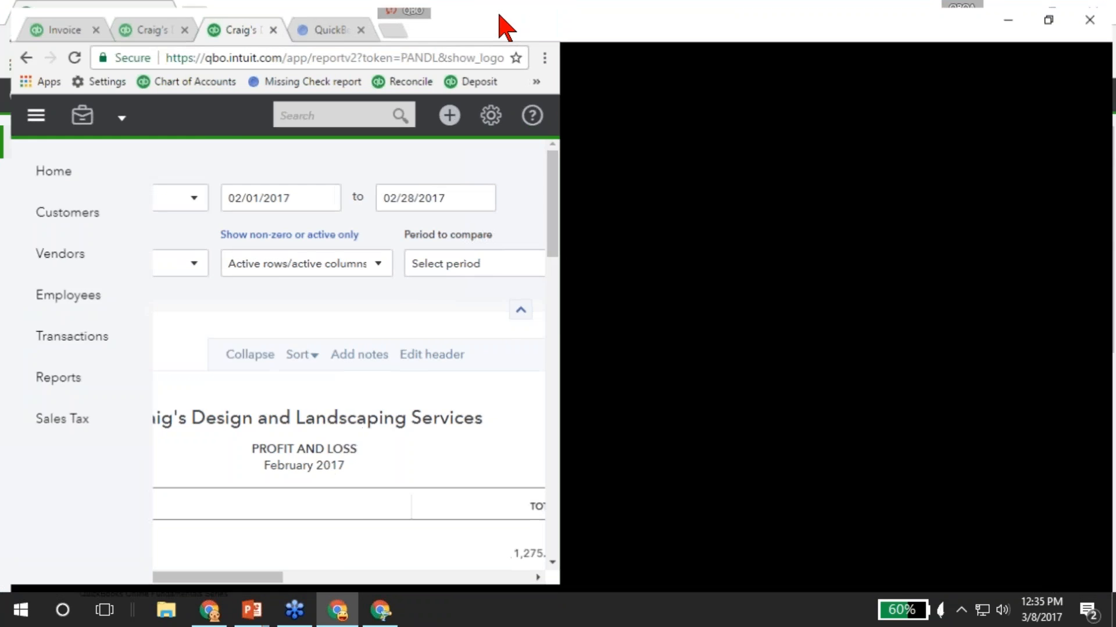
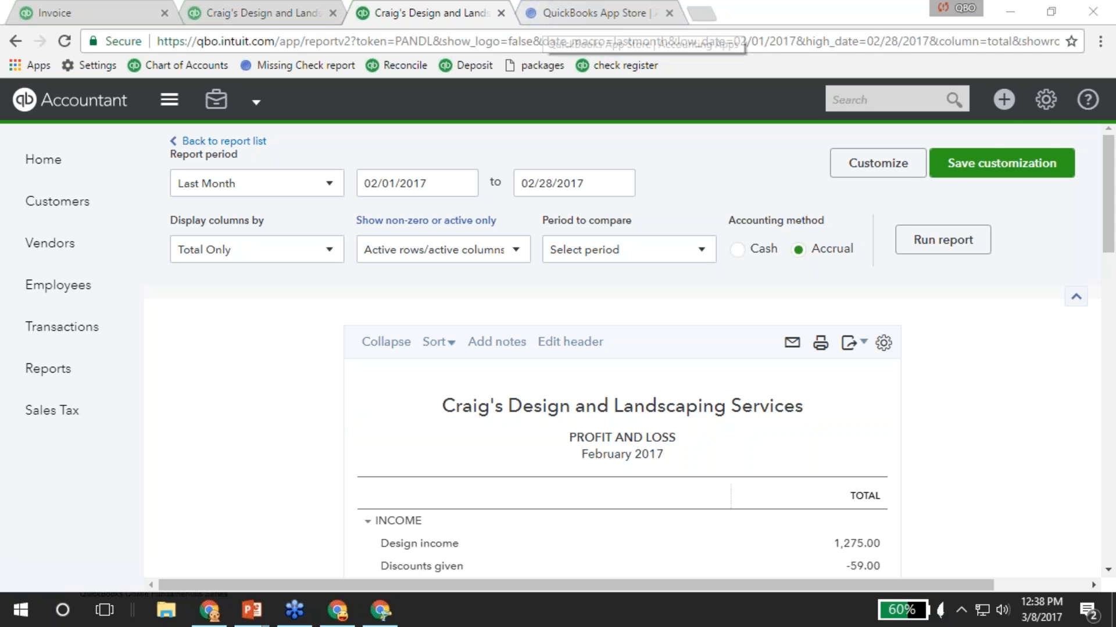
# Return to the invoice, open its linked payment and check which outstanding invoice the payment is applied to.
pyautogui.click(82, 16)
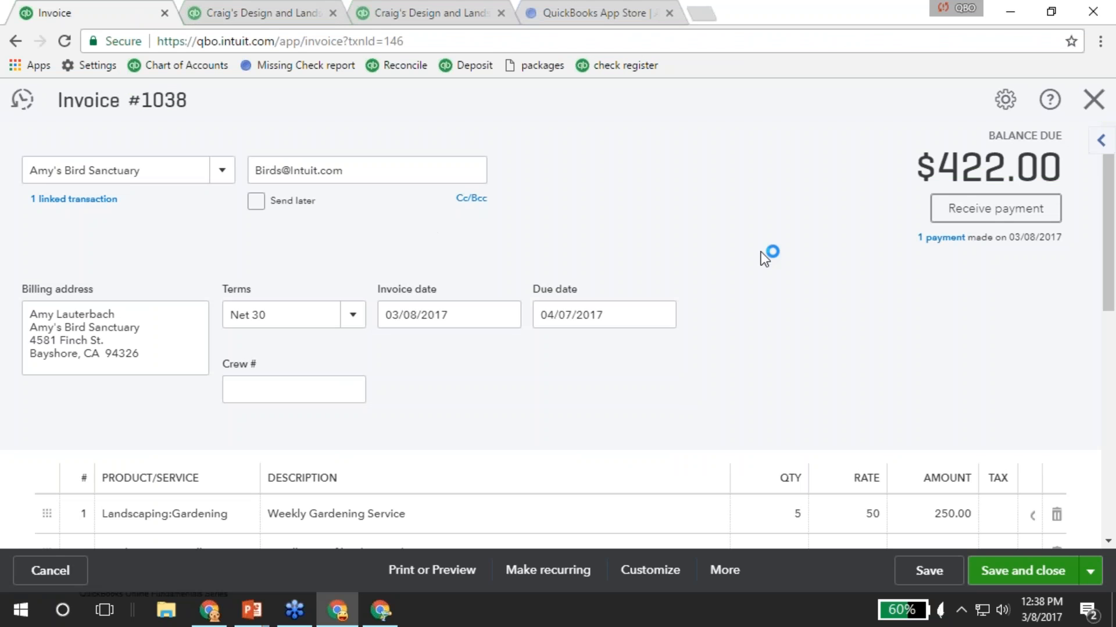
pyautogui.click(941, 237)
pyautogui.click(607, 249)
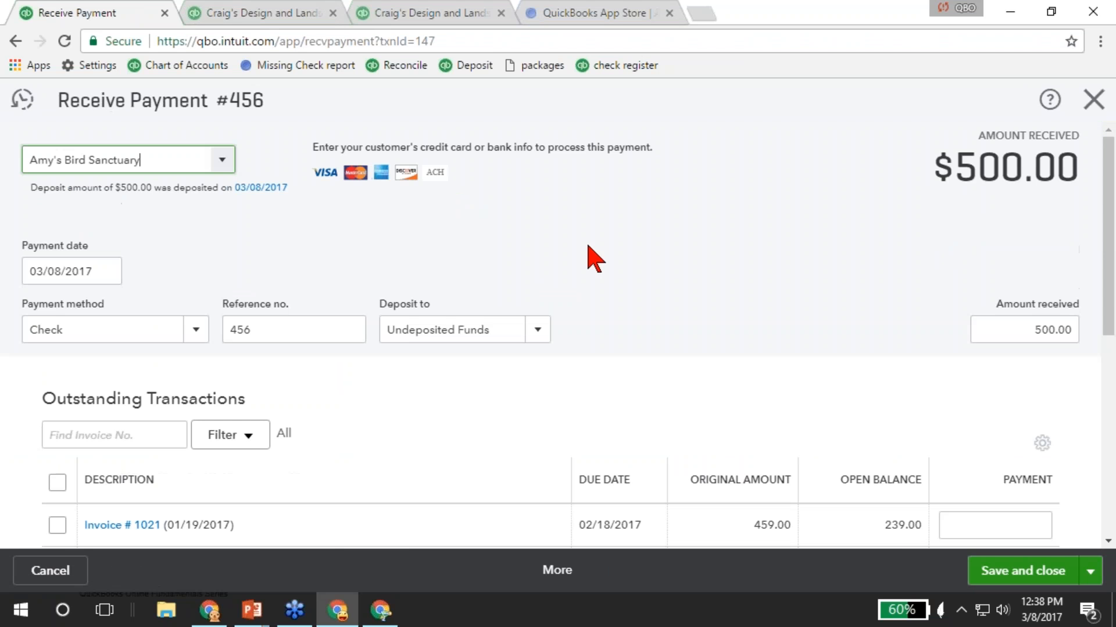
pyautogui.scroll(-4, 154, 406)
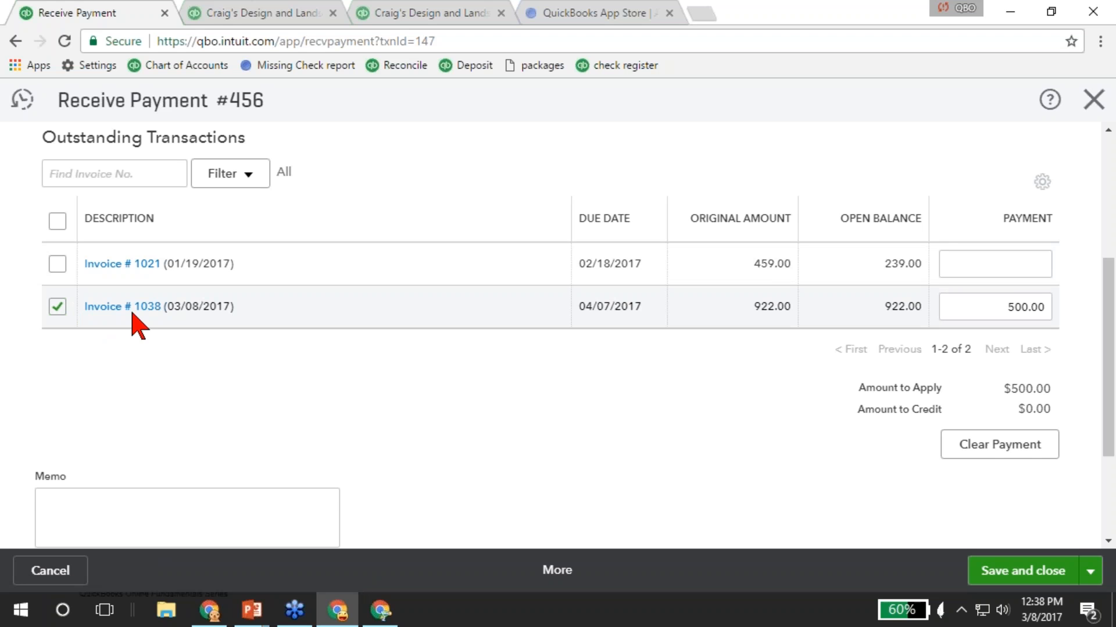
pyautogui.scroll(4, 135, 324)
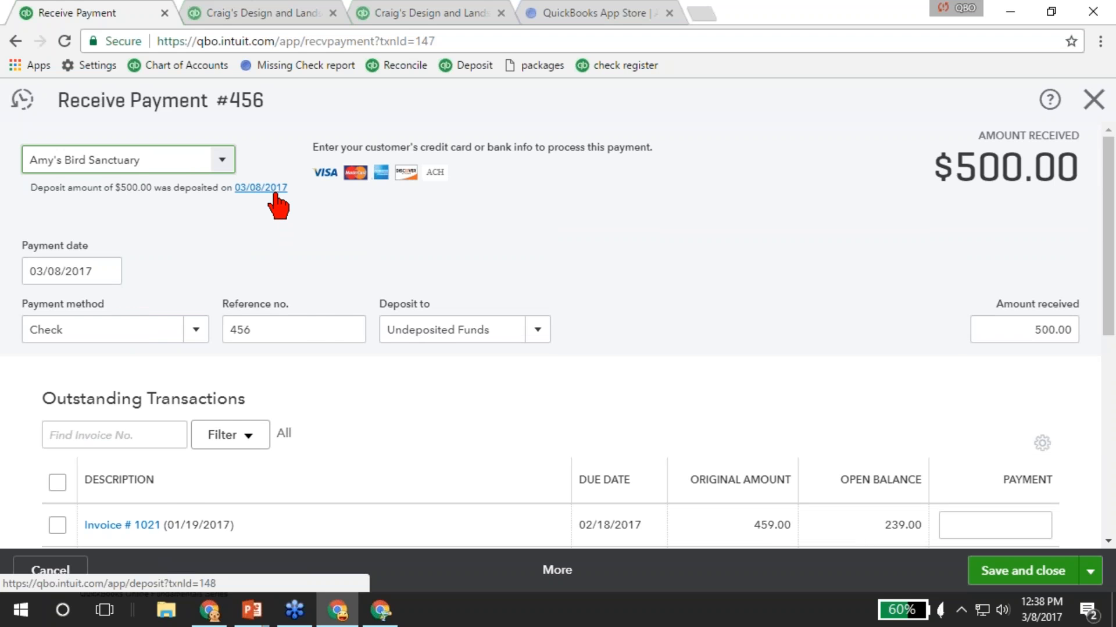
# Open the deposit that contains this payment and dismiss the link options.
pyautogui.click(274, 194)
pyautogui.rightClick(274, 193)
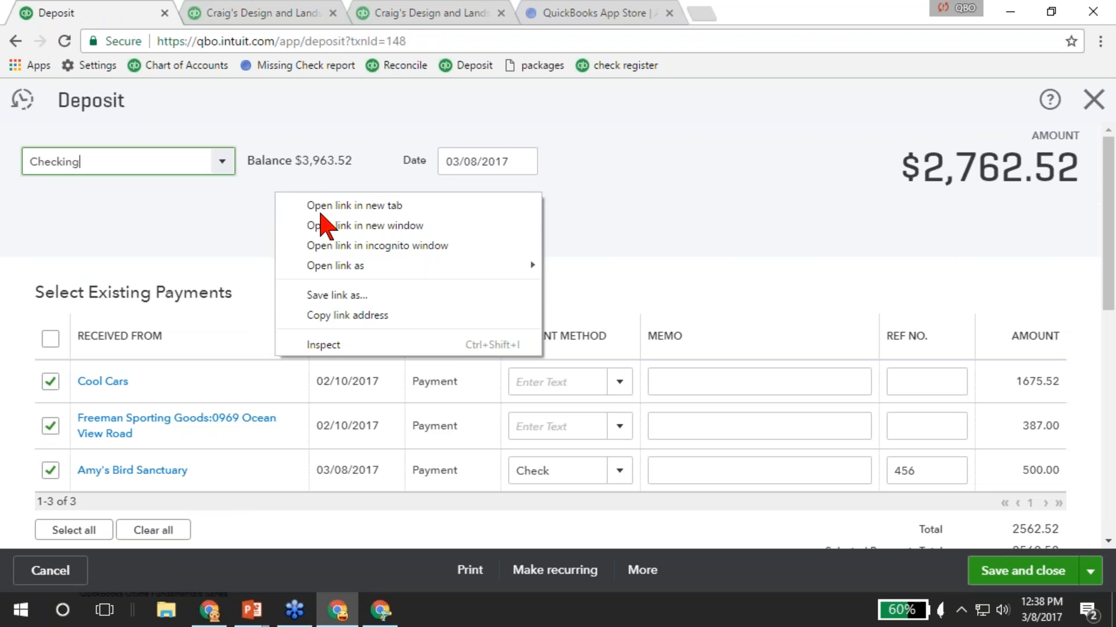
pyautogui.click(156, 228)
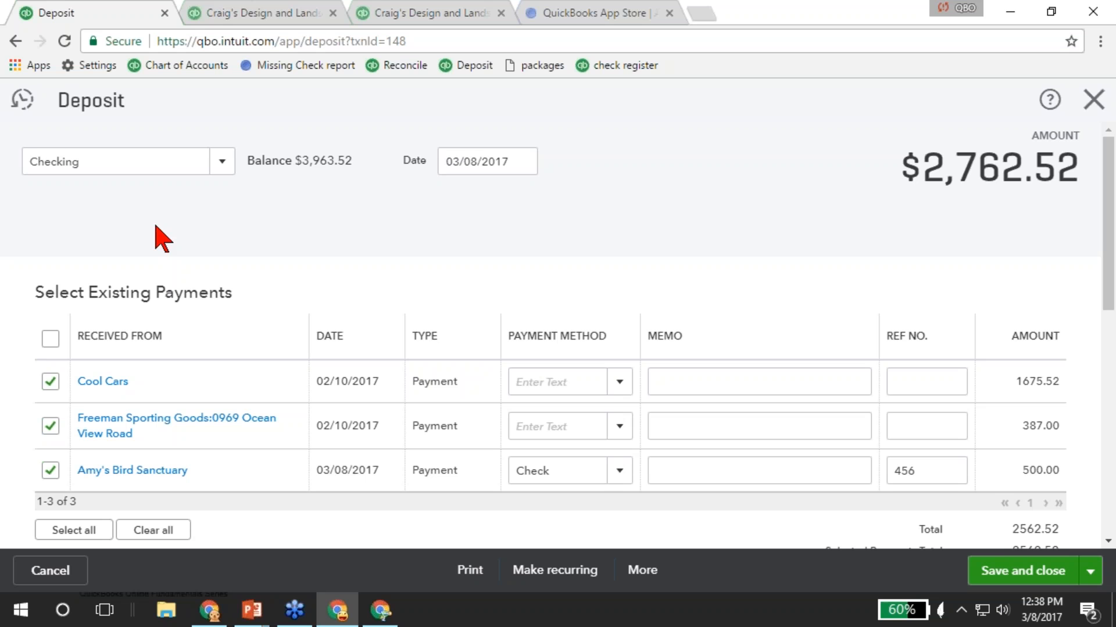
# View the list of recent deposits, close it, and open Amy's Bird Sanctuary's payment from the deposit.
pyautogui.click(23, 107)
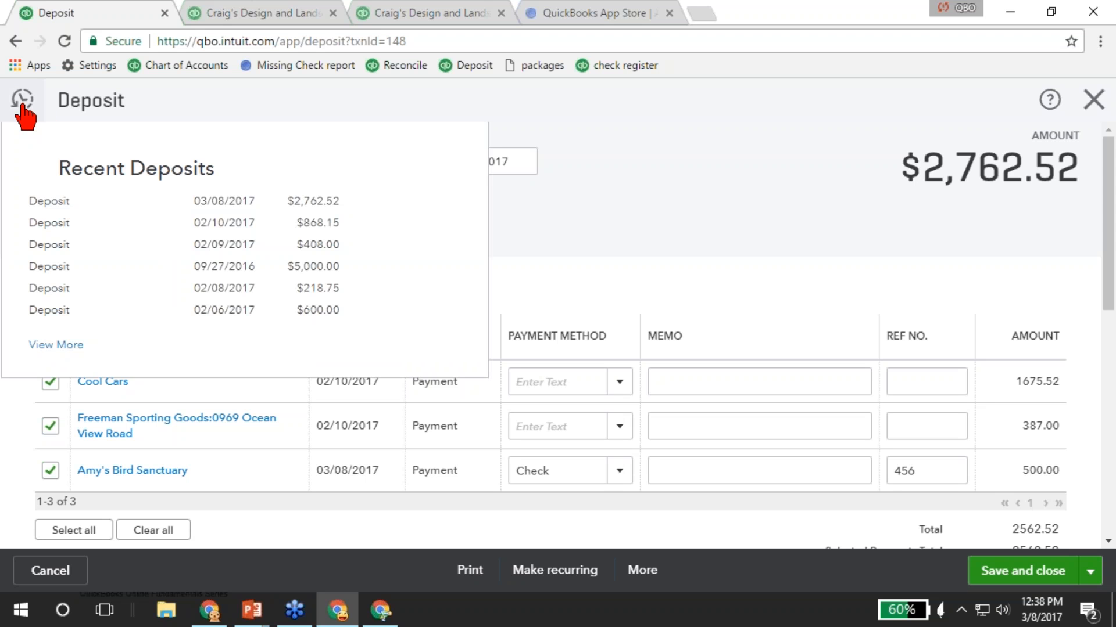
pyautogui.click(23, 107)
pyautogui.click(23, 108)
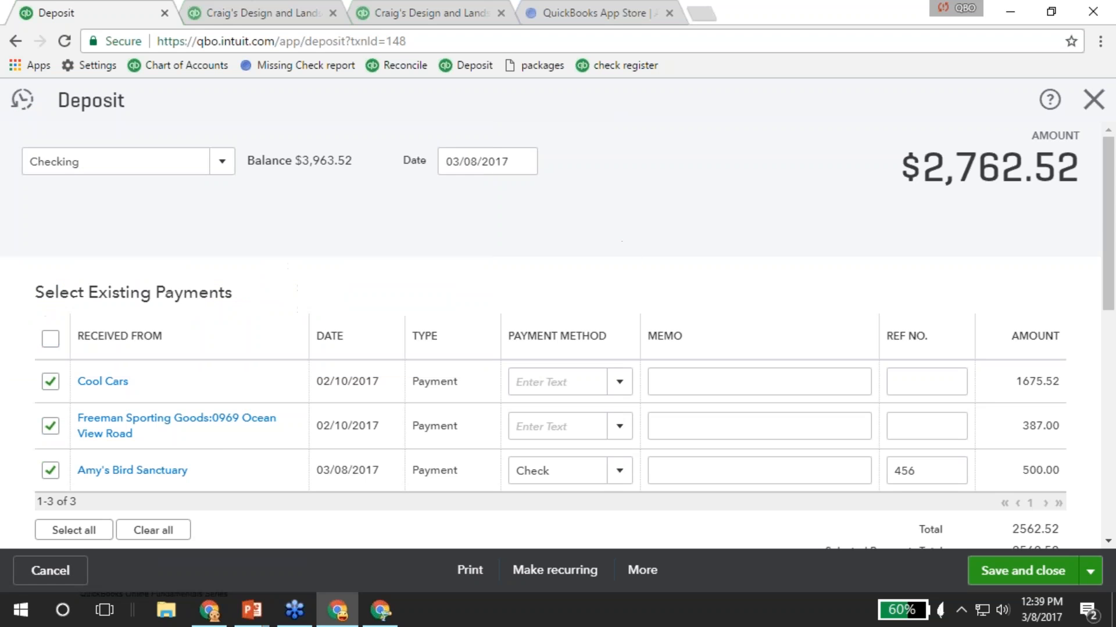
pyautogui.click(175, 471)
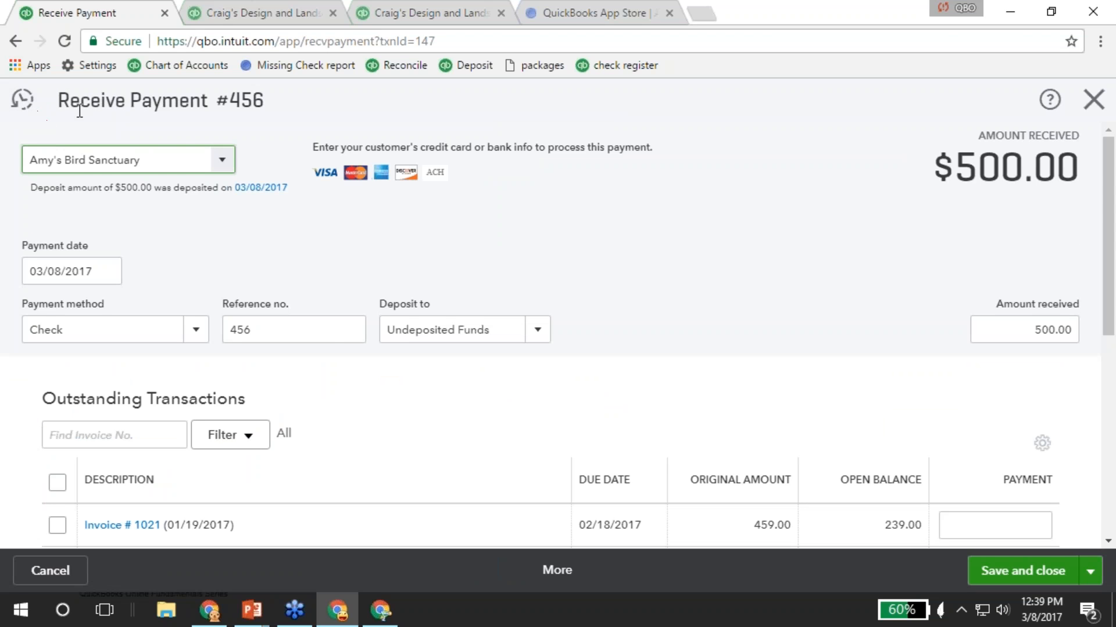
# View the list of recent received payments, dismiss it and close the payment to return to the customer list.
pyautogui.click(25, 102)
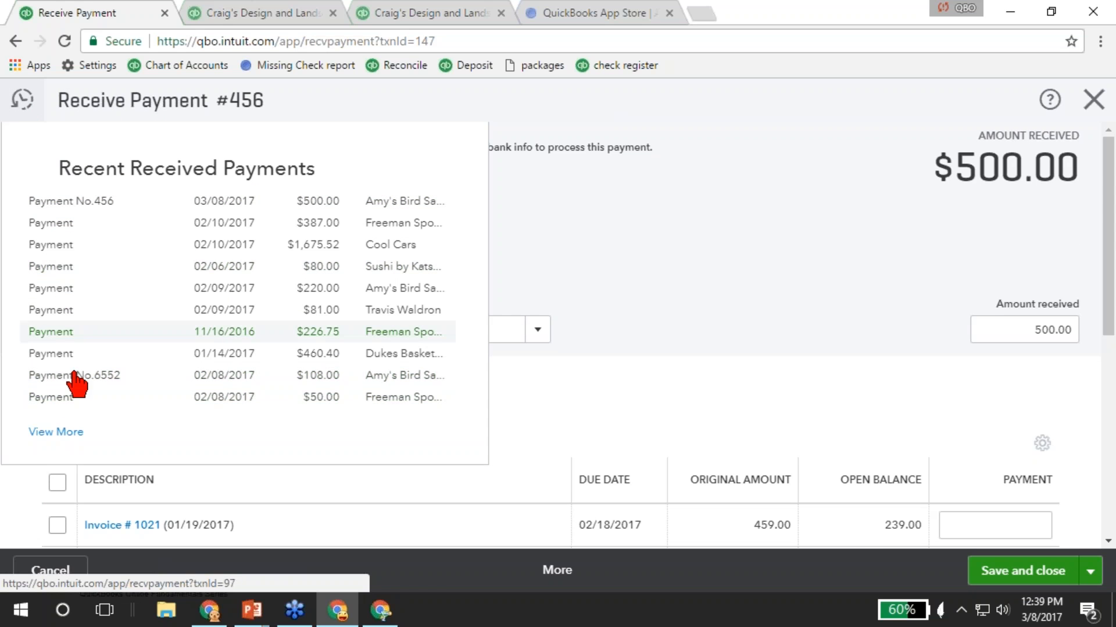
pyautogui.click(531, 399)
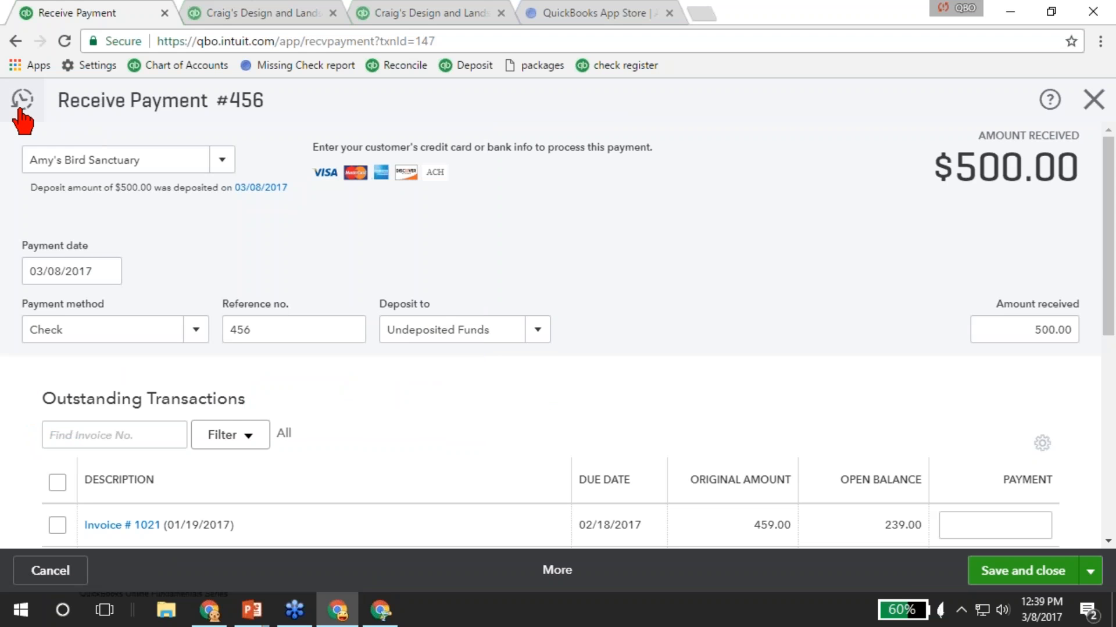
pyautogui.click(1095, 100)
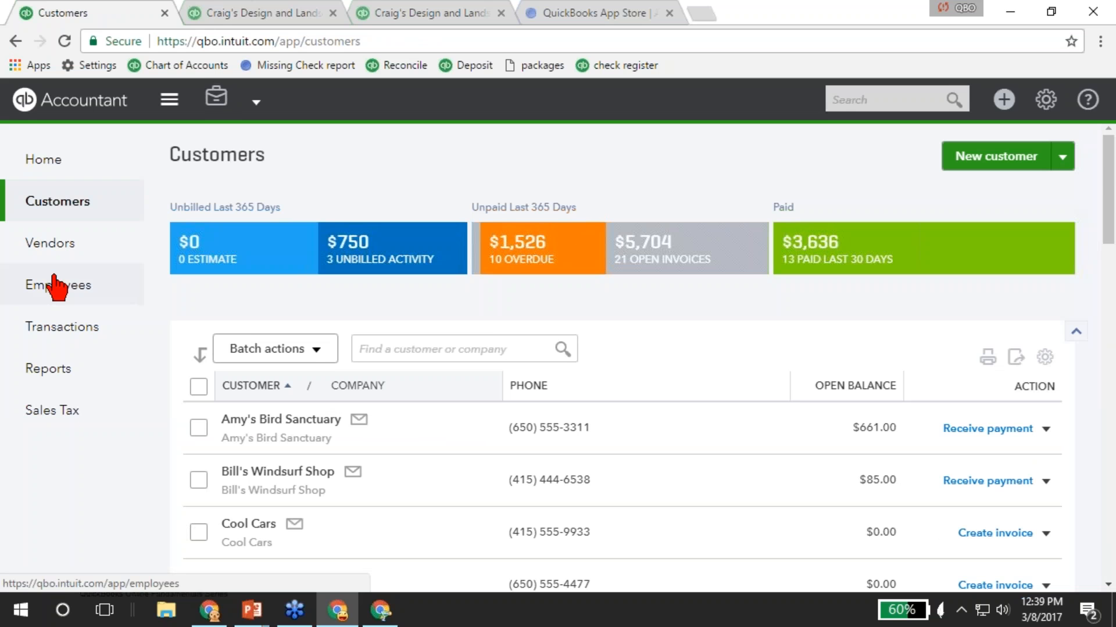
# Open the Vendors page in a new browser tab and switch to it.
pyautogui.rightClick(42, 248)
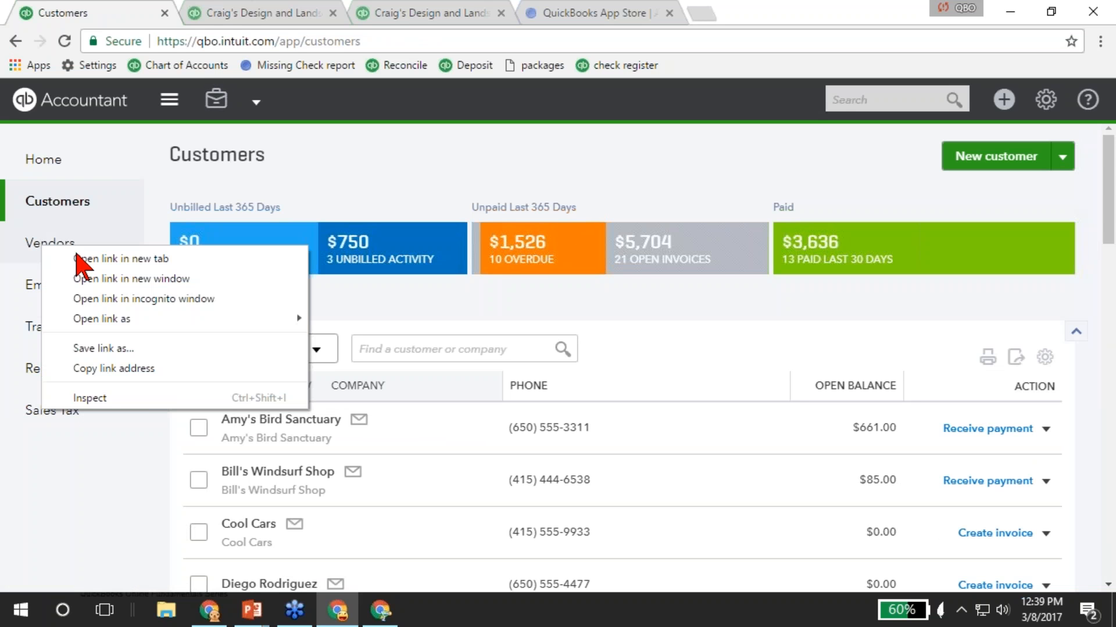
pyautogui.click(111, 261)
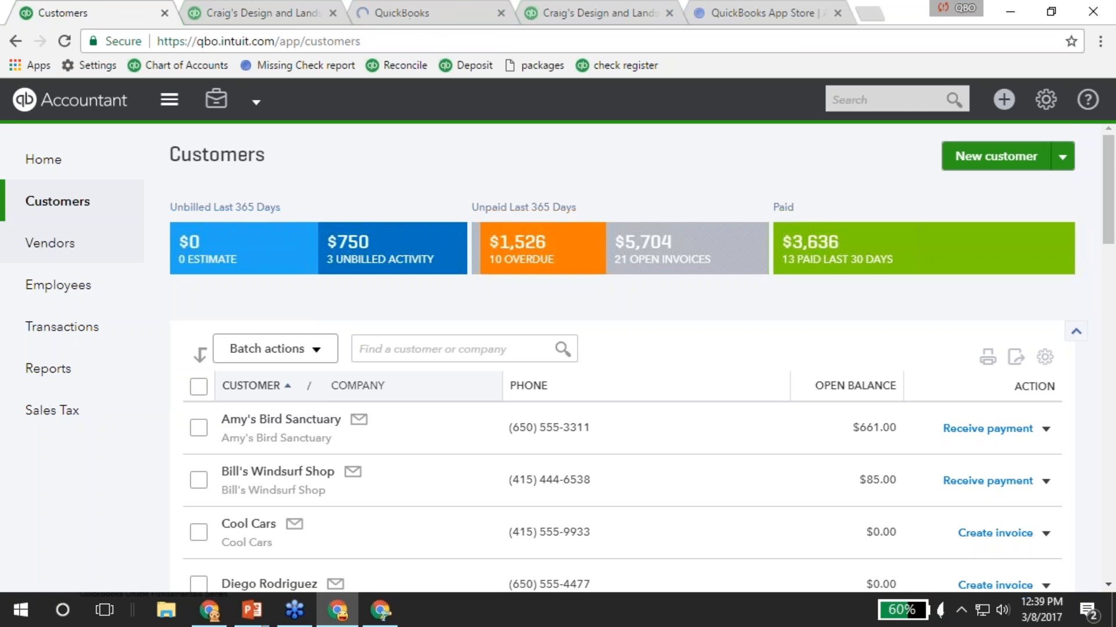
pyautogui.click(425, 14)
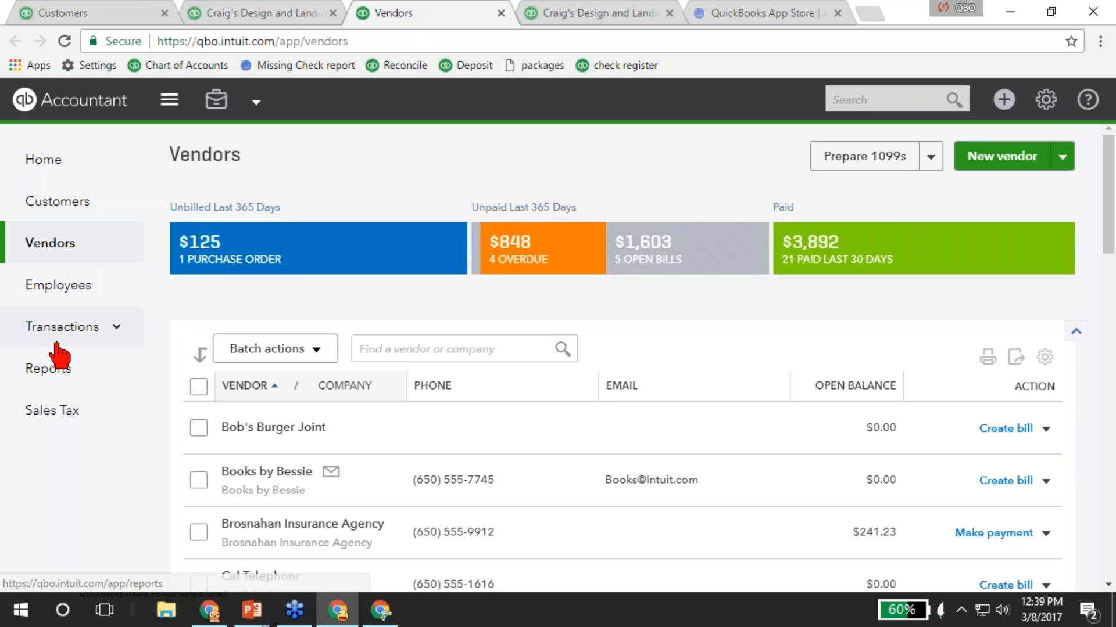
# Open the Employees page in its own tab, switch between it and Vendors, and close the Craig's Design and Landscaping tab beside Customers.
pyautogui.keyDown('ctrl'); pyautogui.click(52, 293); pyautogui.keyUp('ctrl')
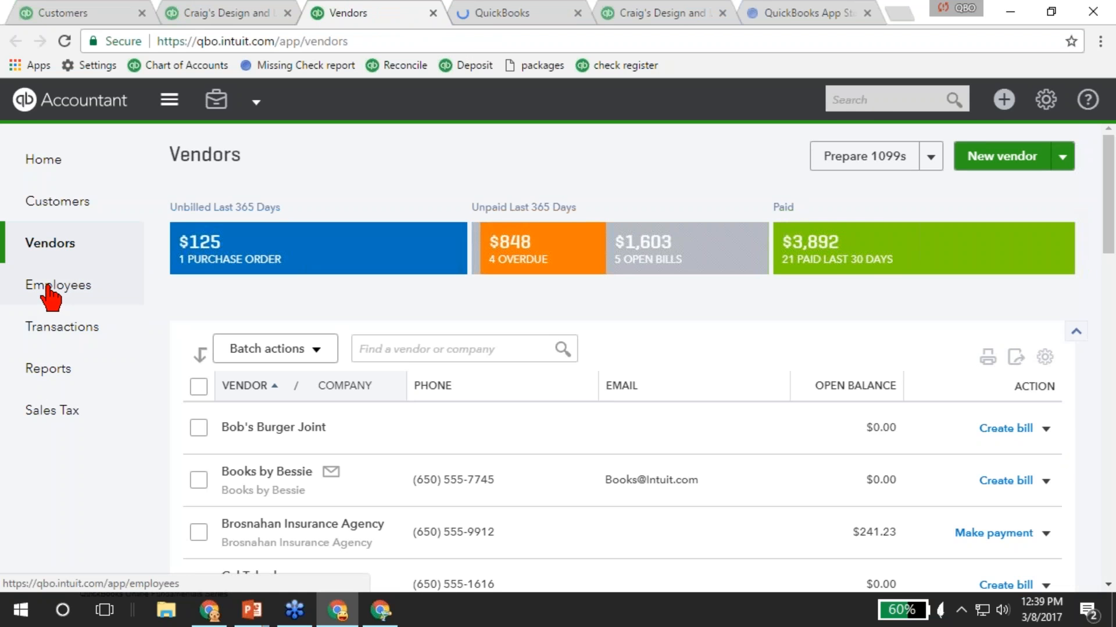
pyautogui.click(499, 22)
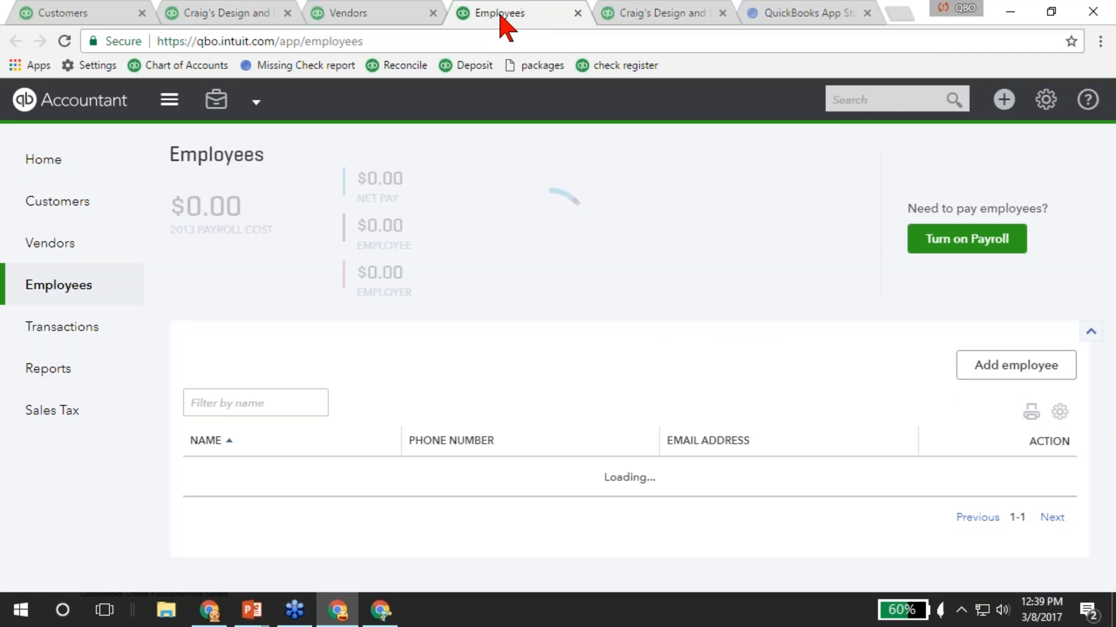
pyautogui.click(386, 21)
pyautogui.click(506, 17)
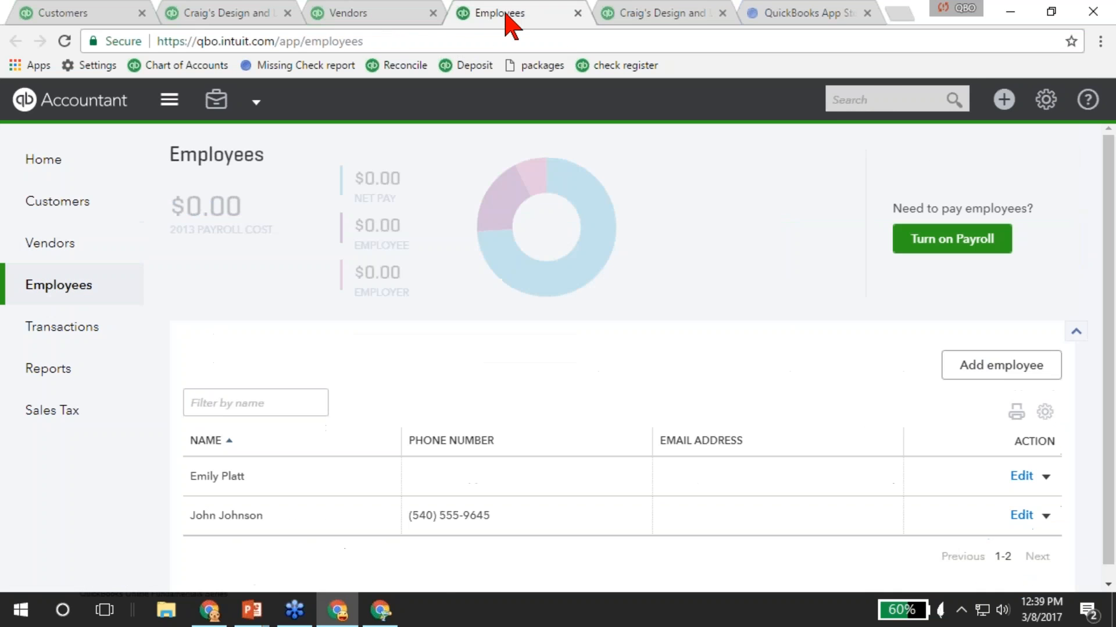
pyautogui.click(287, 12)
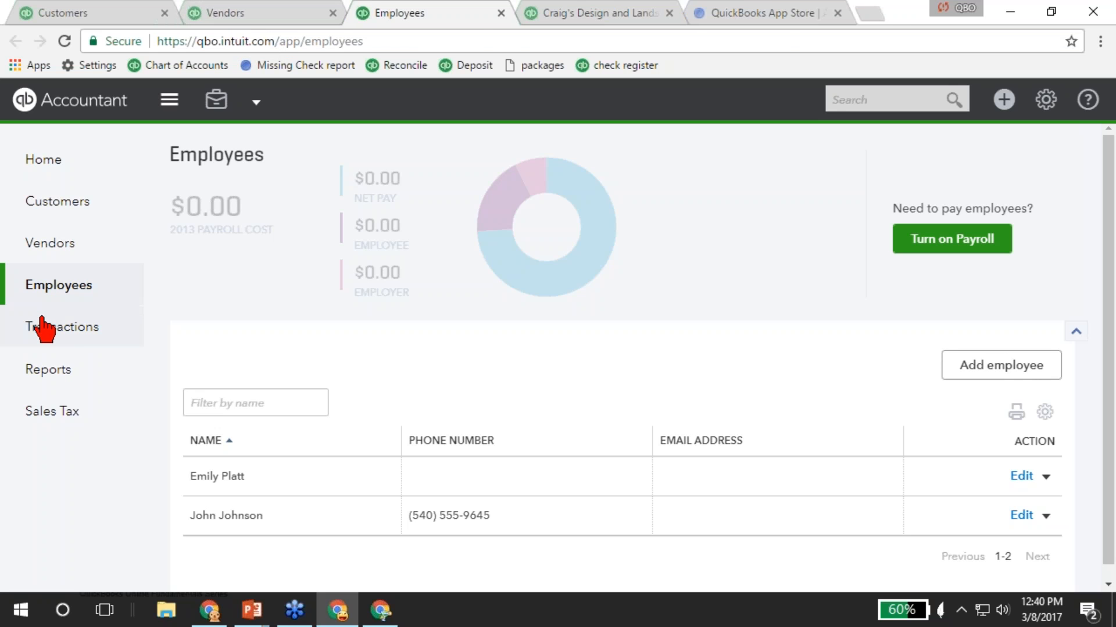
# Look at the Chart of Accounts links under Transactions and in the company settings, then open the page from its browser bookmark.
pyautogui.moveTo(39, 323)
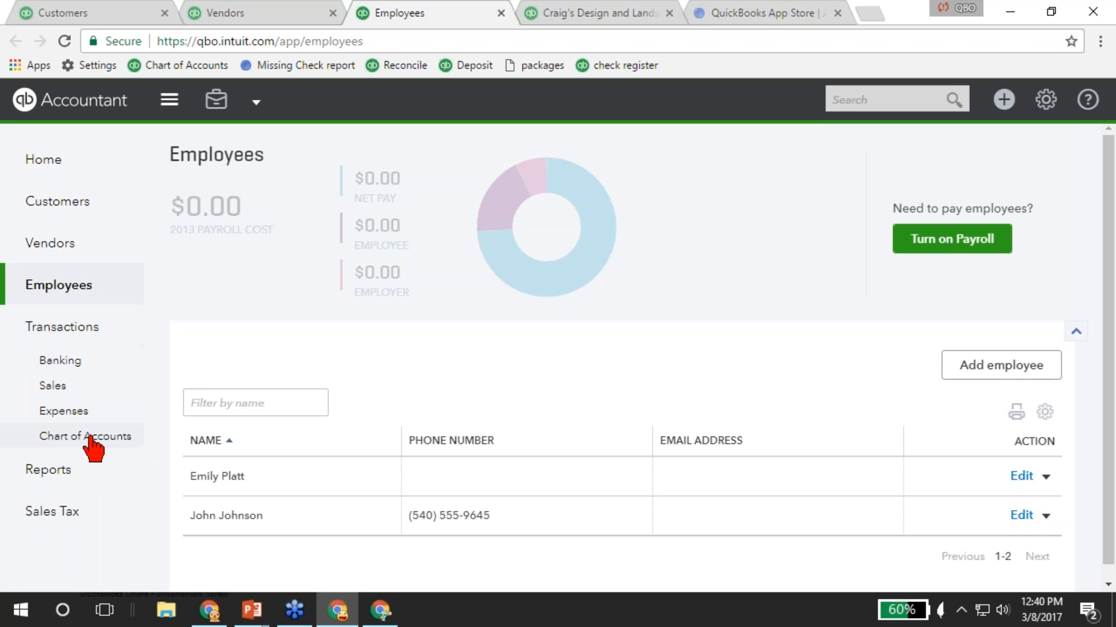
pyautogui.click(1051, 111)
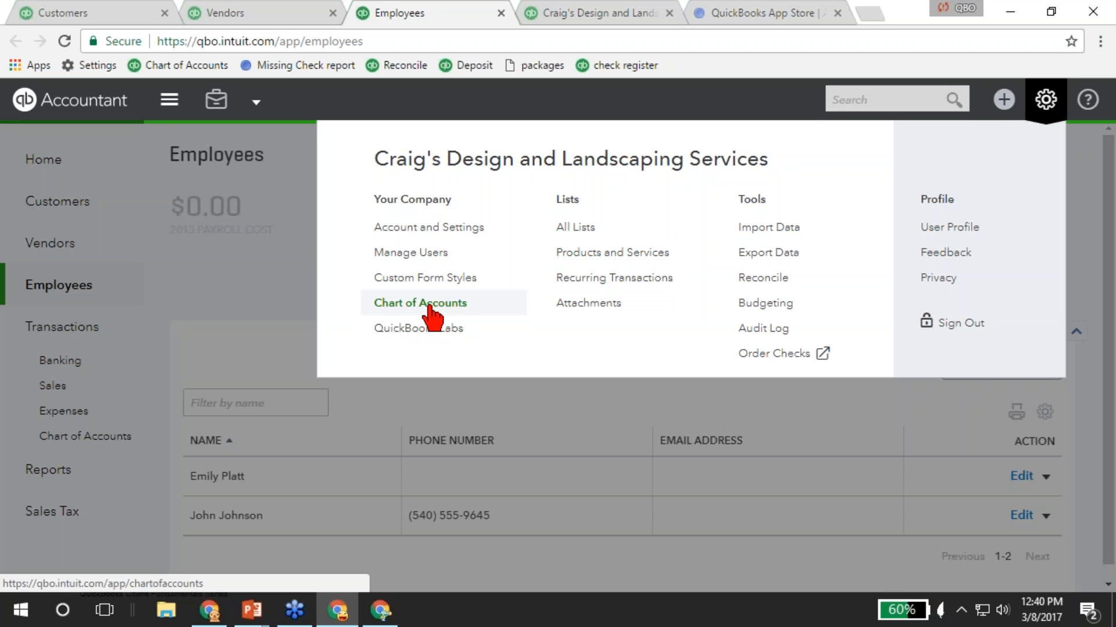
pyautogui.click(175, 363)
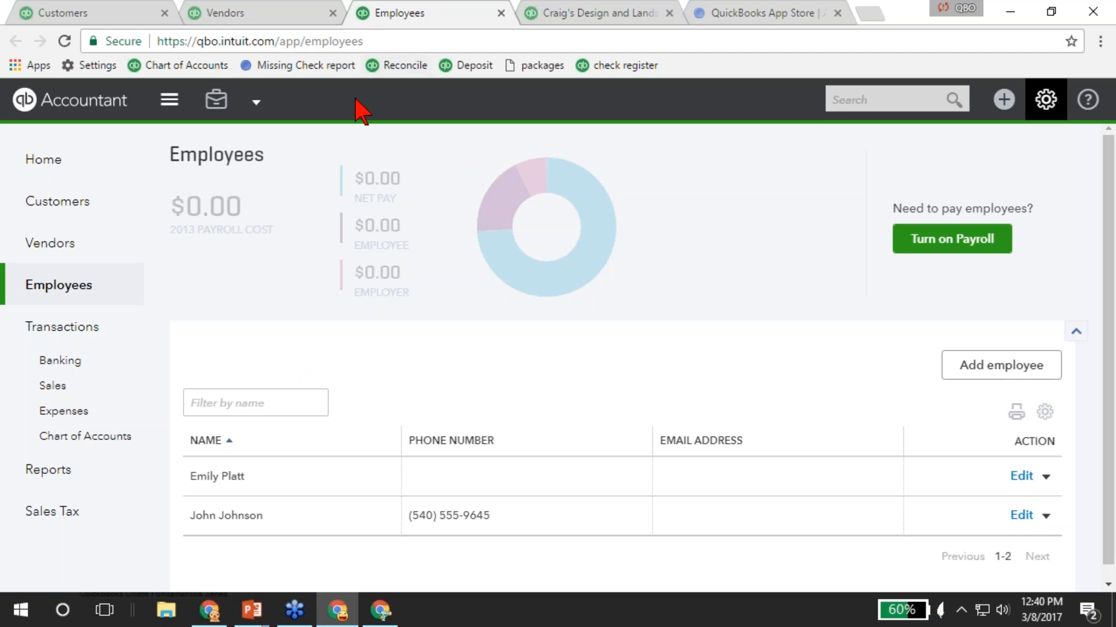
pyautogui.click(178, 69)
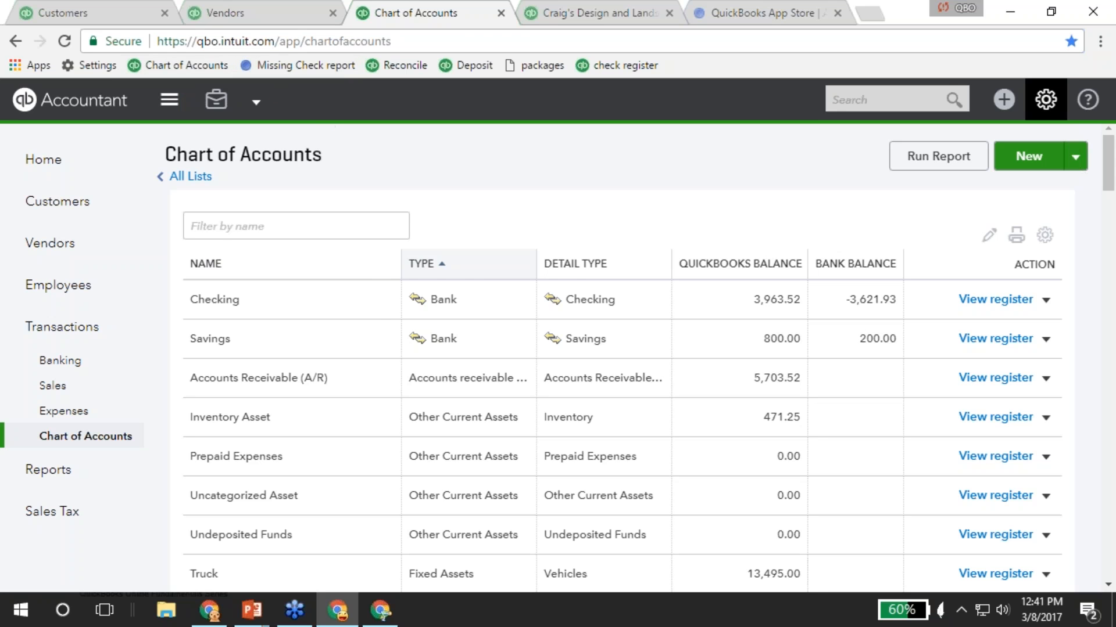
# Load the bookmarked Reconcile page in the current tab and Chart of Accounts in the neighbouring tab, then return to Reconcile.
pyautogui.click(1046, 100)
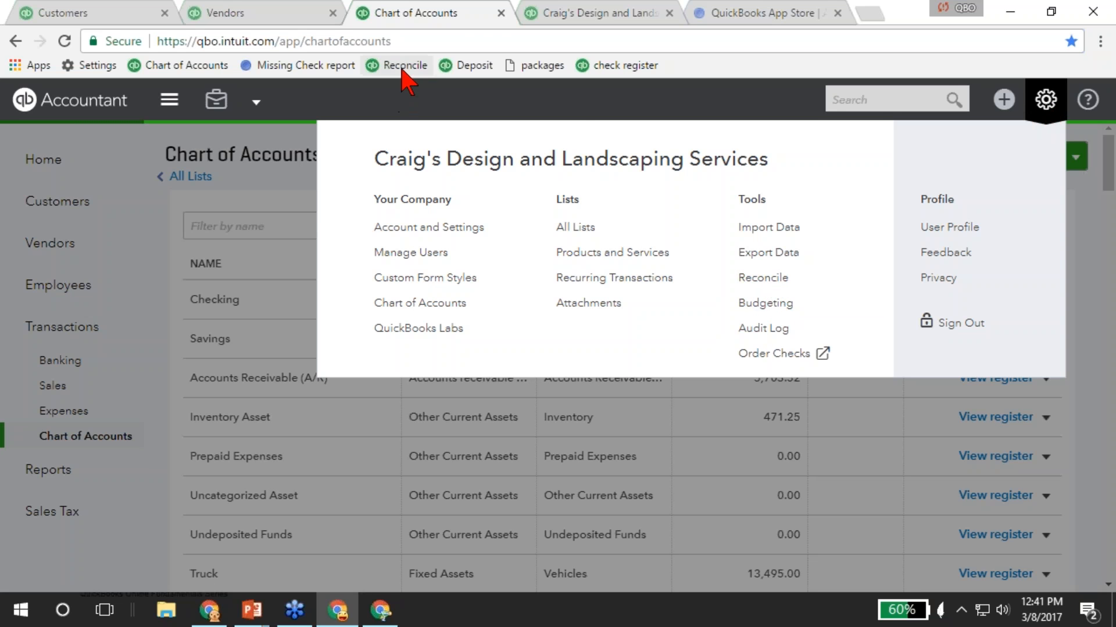
pyautogui.click(403, 65)
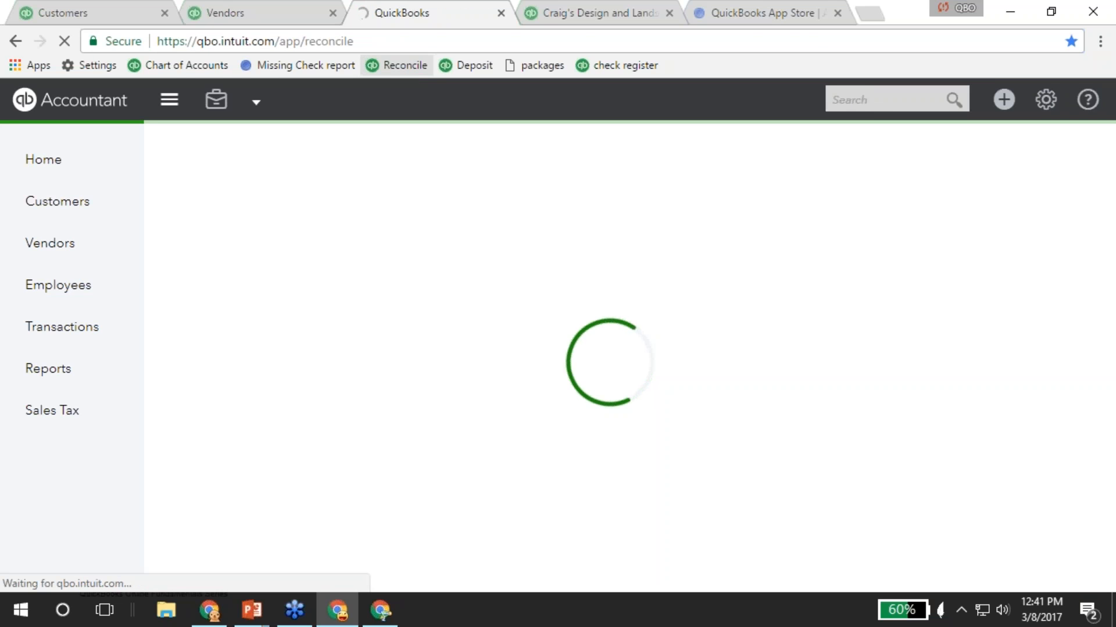
pyautogui.click(569, 12)
pyautogui.click(179, 72)
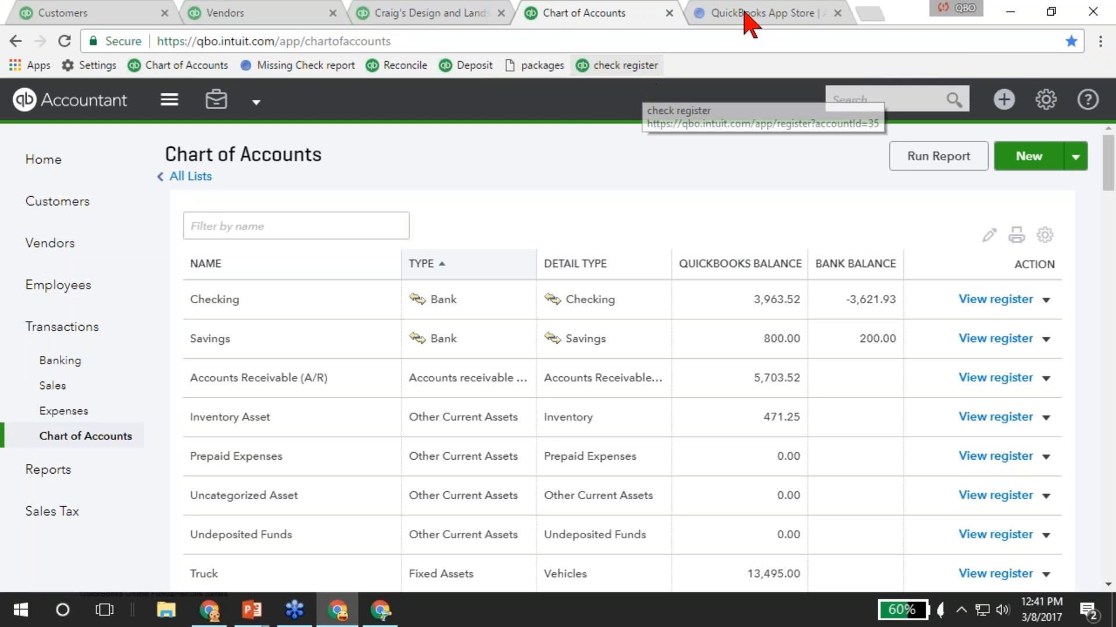
pyautogui.click(388, 15)
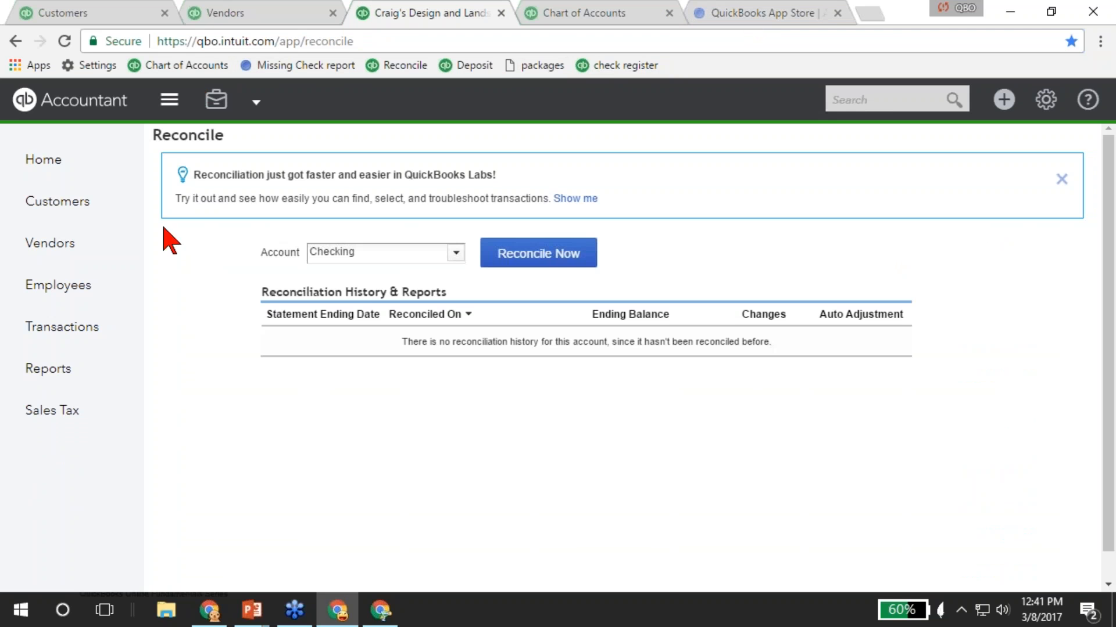
# Open the Sales Transactions list and bookmark it on the bookmarks bar under the name Sales.
pyautogui.moveTo(69, 327)
pyautogui.click(60, 391)
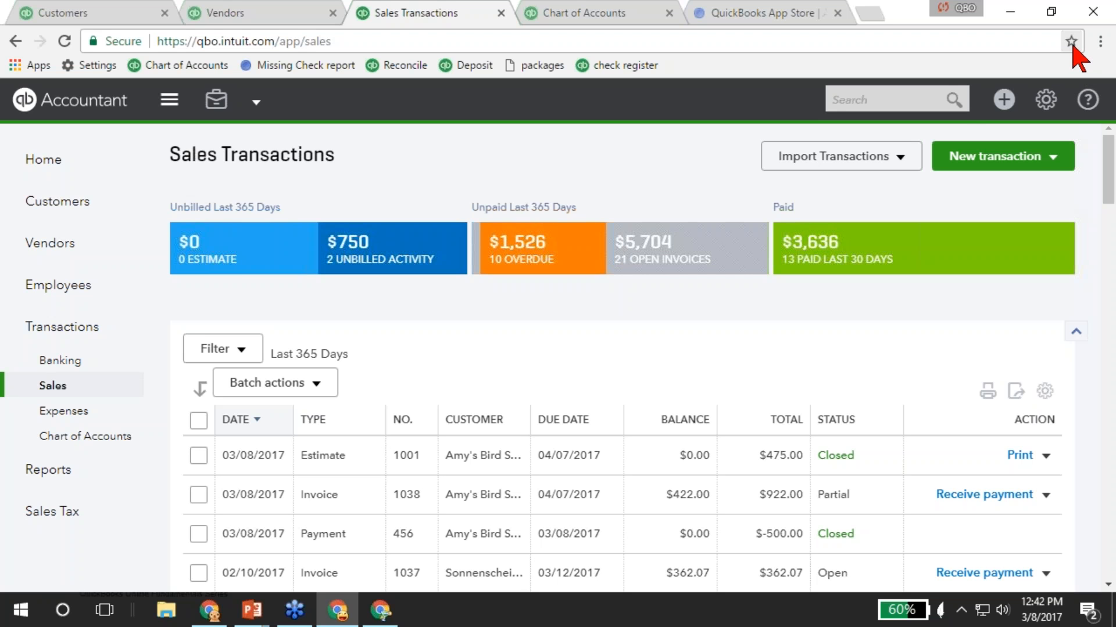
pyautogui.click(1071, 43)
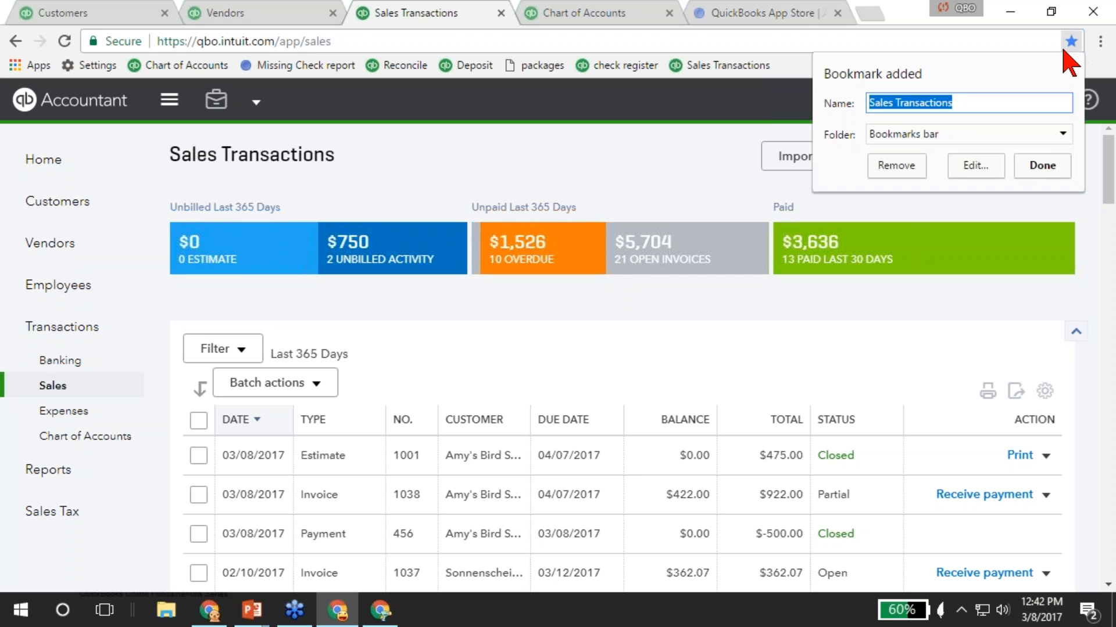
pyautogui.click(962, 105)
pyautogui.press('BackSpace')
pyautogui.press('BackSpace')
pyautogui.press('BackSpace')
pyautogui.press('BackSpace')
pyautogui.press('BackSpace')
pyautogui.press('BackSpace')
pyautogui.press('BackSpace')
pyautogui.press('BackSpace')
pyautogui.press('BackSpace')
pyautogui.press('BackSpace')
pyautogui.press('BackSpace')
pyautogui.press('BackSpace')
pyautogui.press('BackSpace')
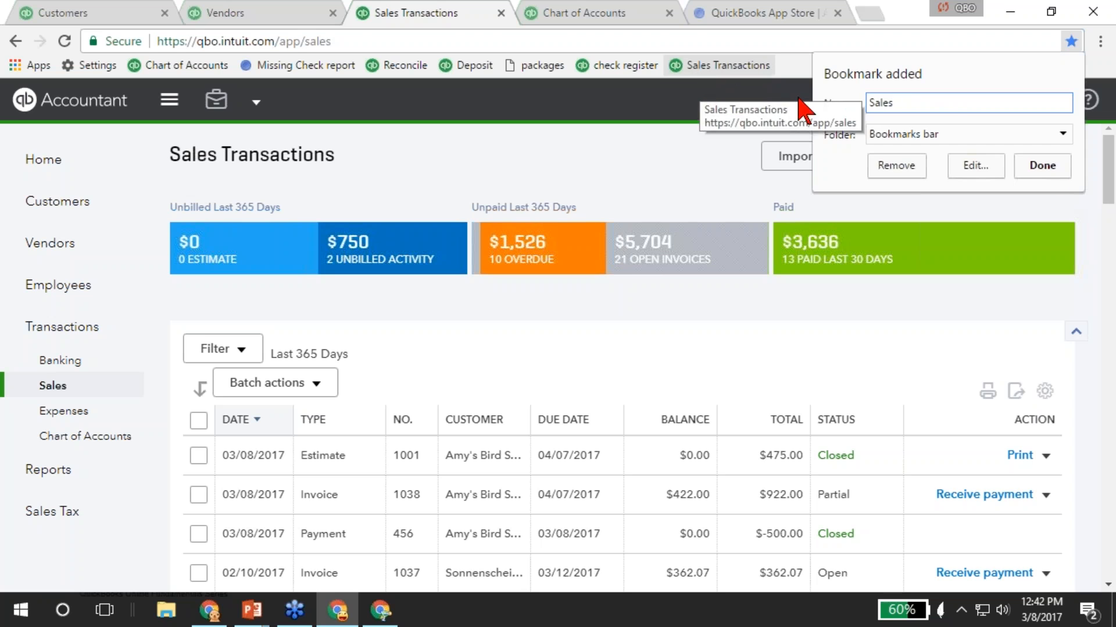
pyautogui.click(1043, 167)
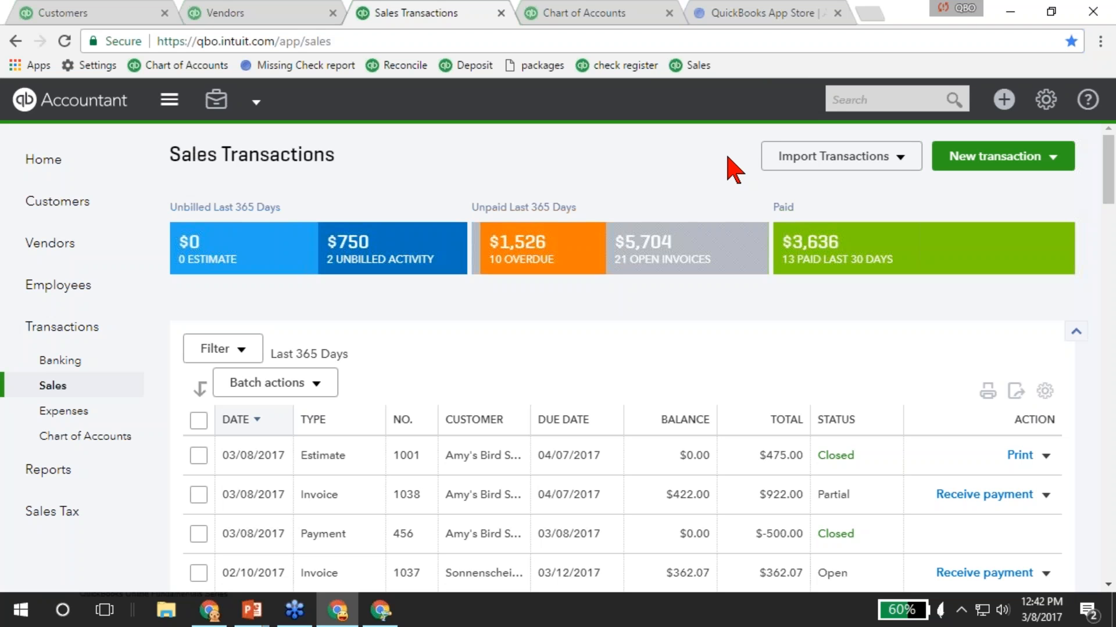
# Check the option for returning to the practice, open the bookmarked Chart of Accounts and highlight chartofaccounts in its web address.
pyautogui.click(263, 104)
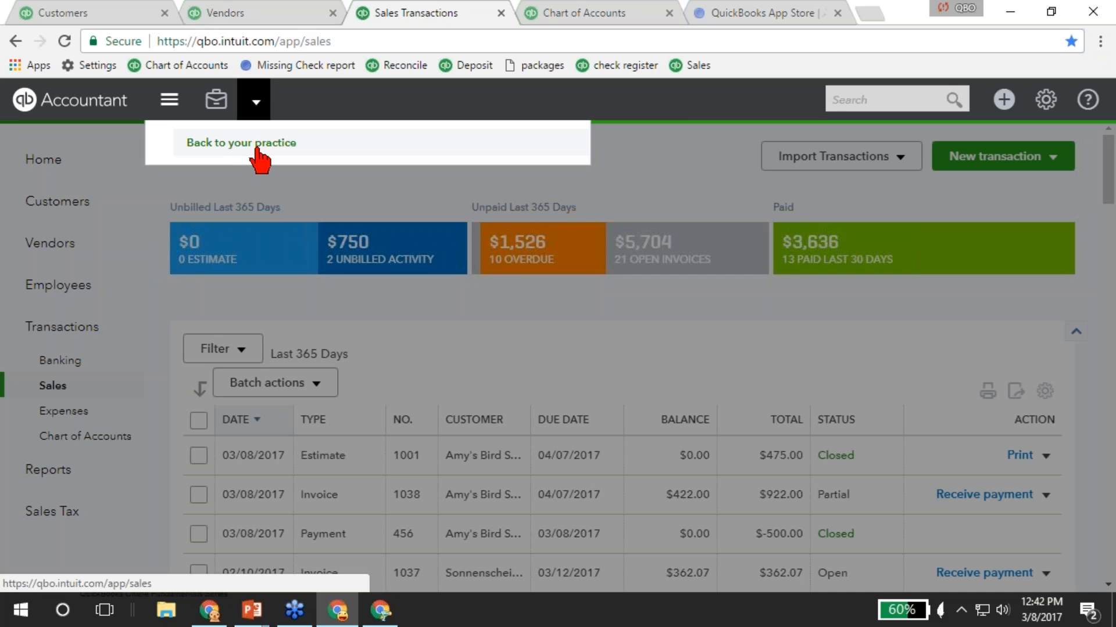
pyautogui.click(687, 91)
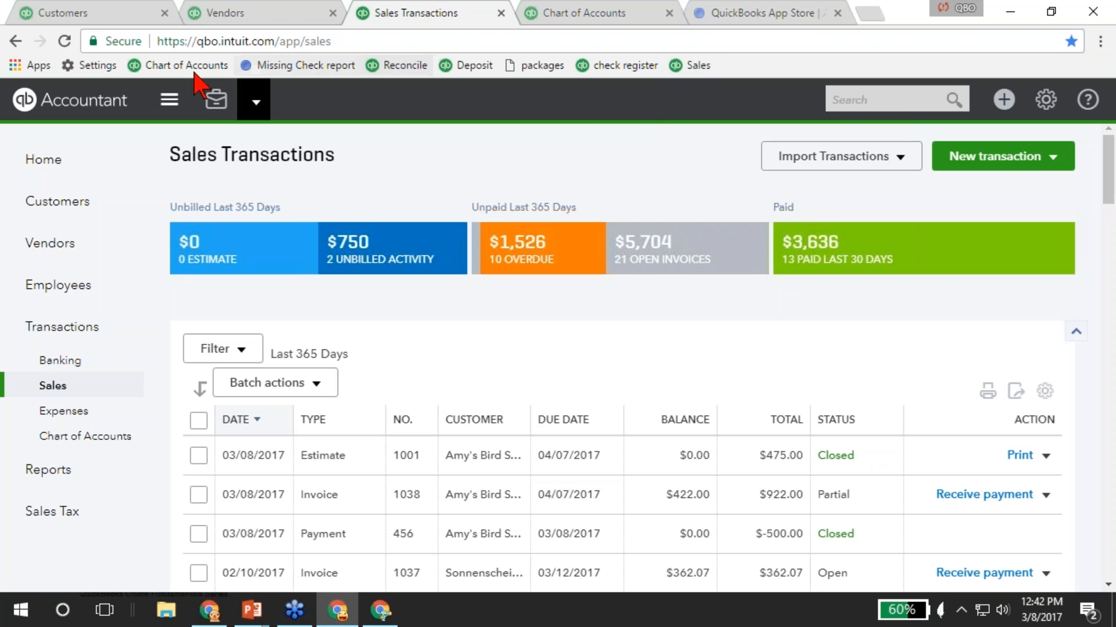
pyautogui.click(168, 65)
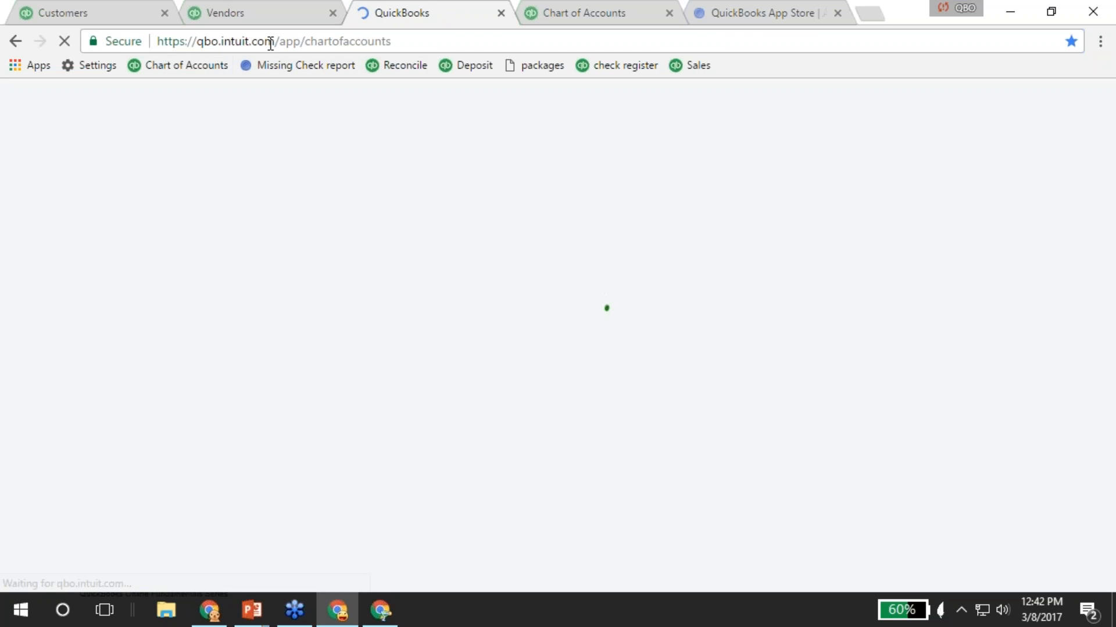
pyautogui.doubleClick(314, 41)
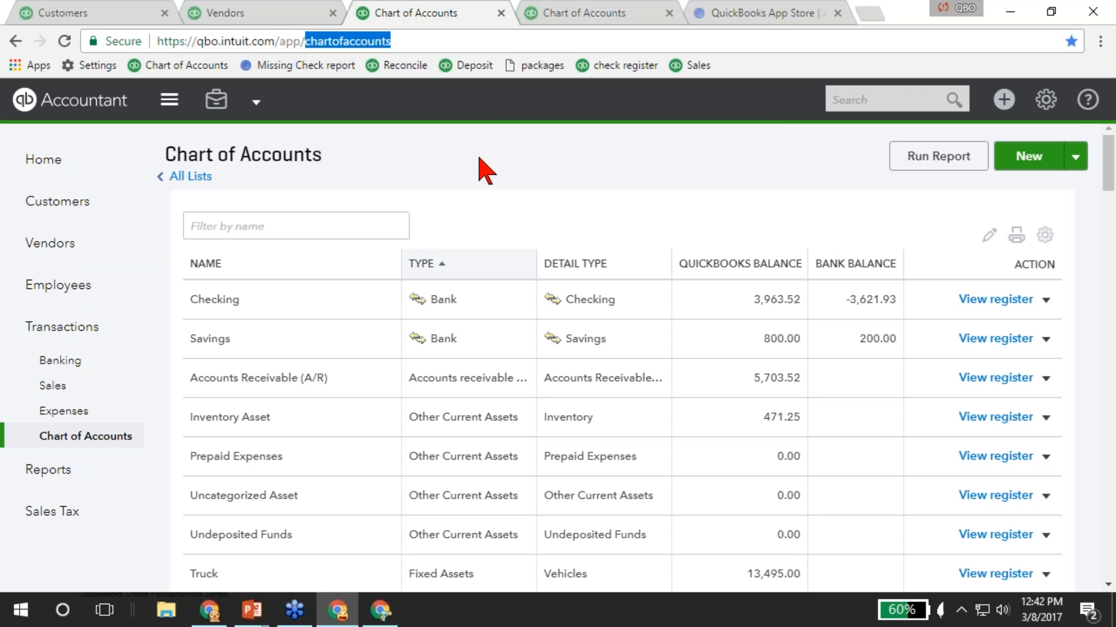
# Open the Checking account's register, highlight the account ID in its web address and return to the Chart of Accounts.
pyautogui.click(996, 301)
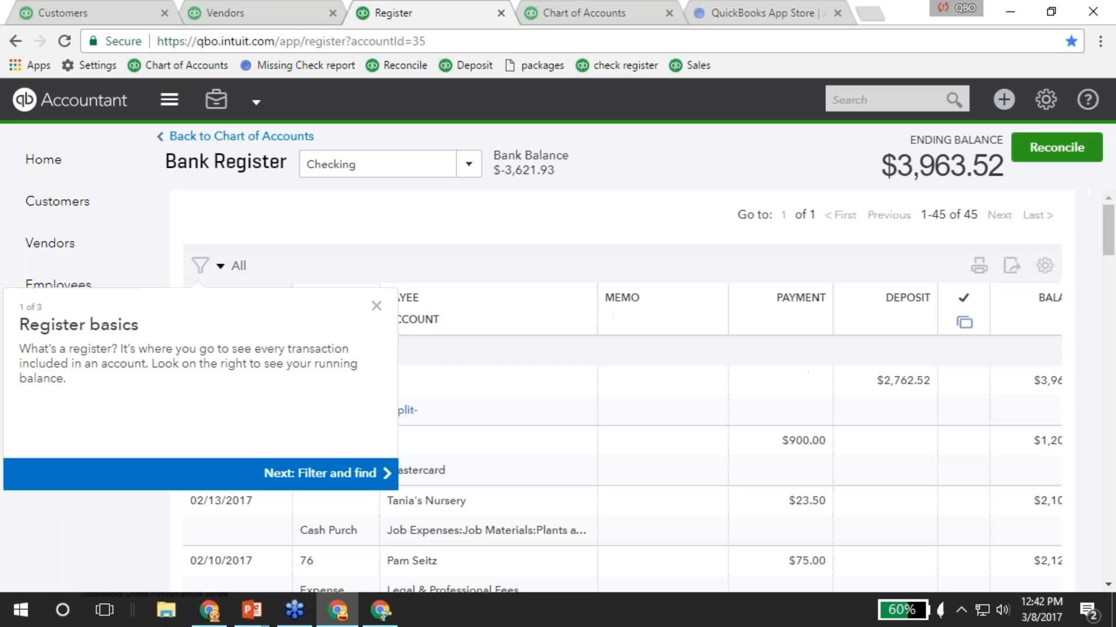
pyautogui.moveTo(352, 40); pyautogui.dragTo(440, 46)
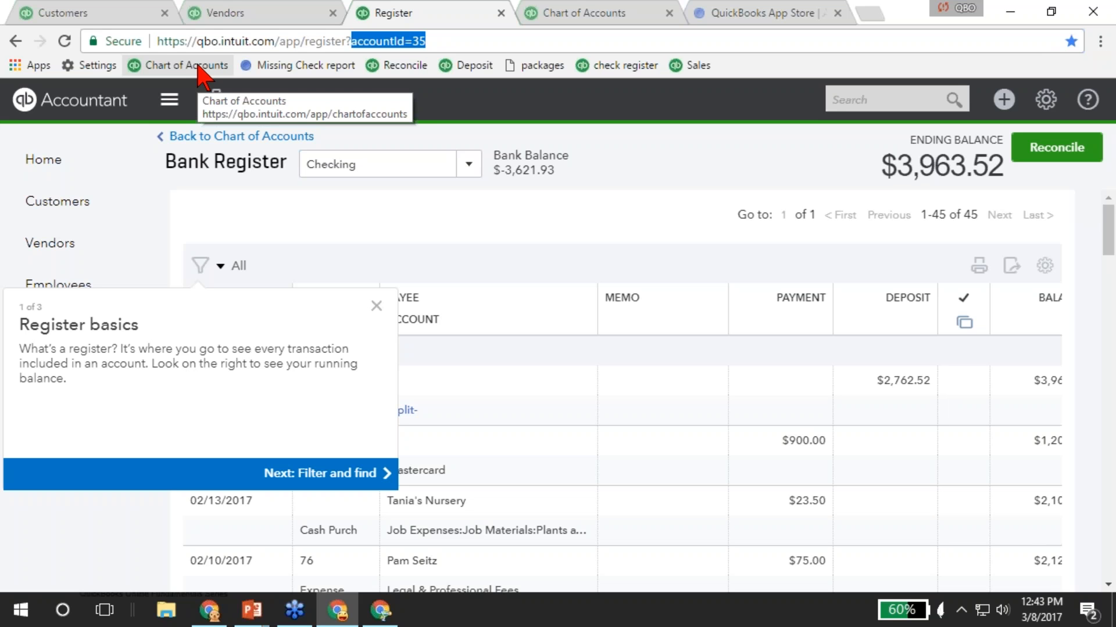
pyautogui.click(212, 137)
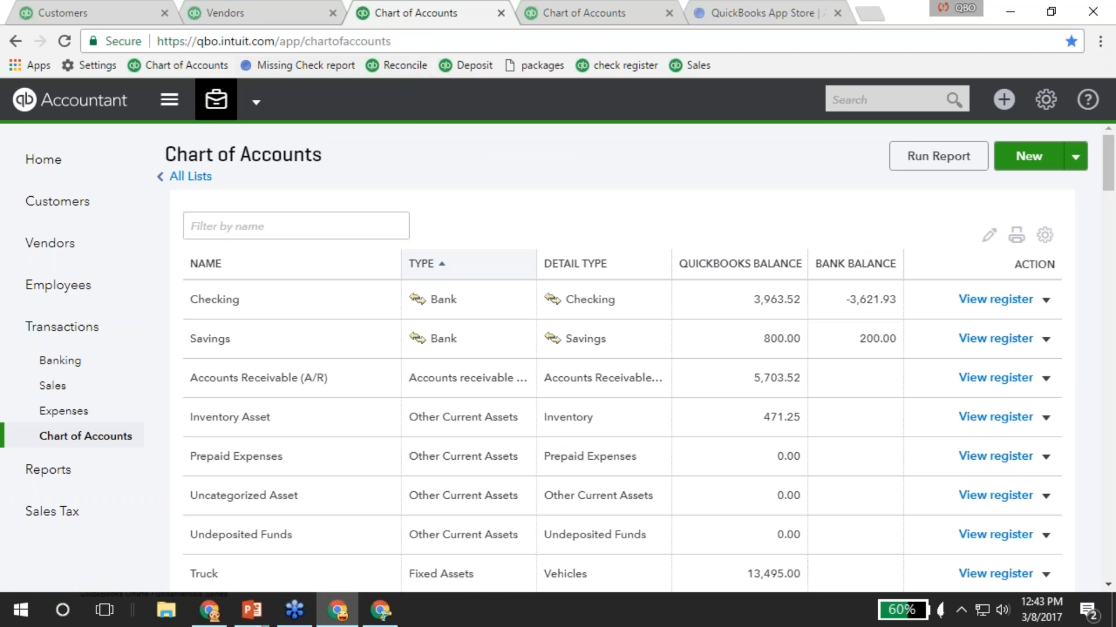
# Rearrange the bookmarks bar so packages follows Settings and Reconcile sits between Deposit and check register.
pyautogui.moveTo(407, 66); pyautogui.dragTo(129, 64)
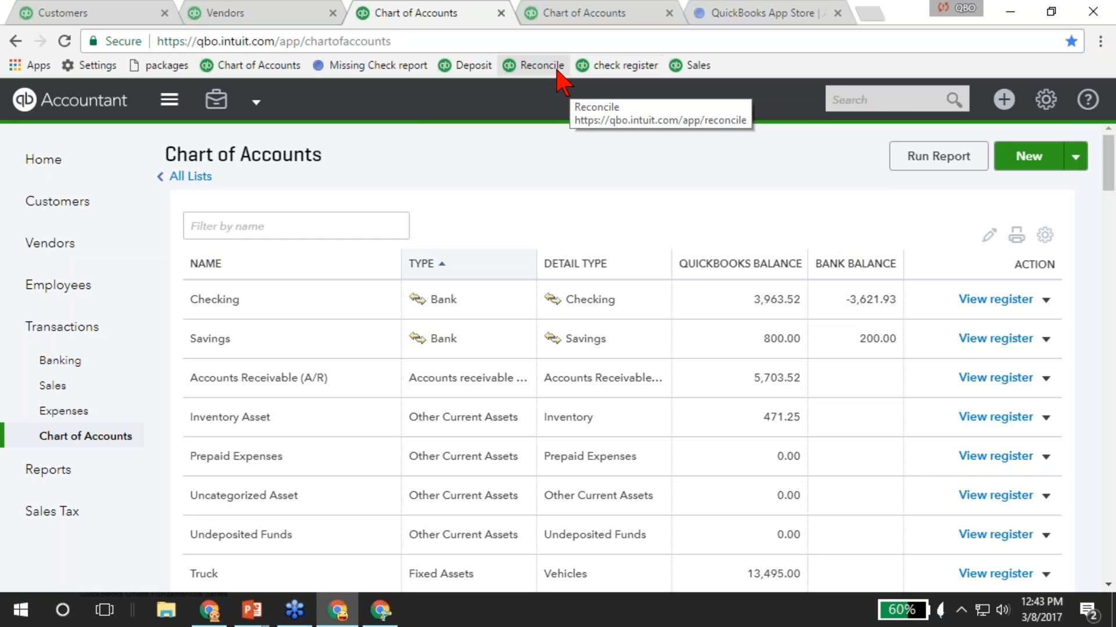
pyautogui.moveTo(594, 67); pyautogui.dragTo(649, 67)
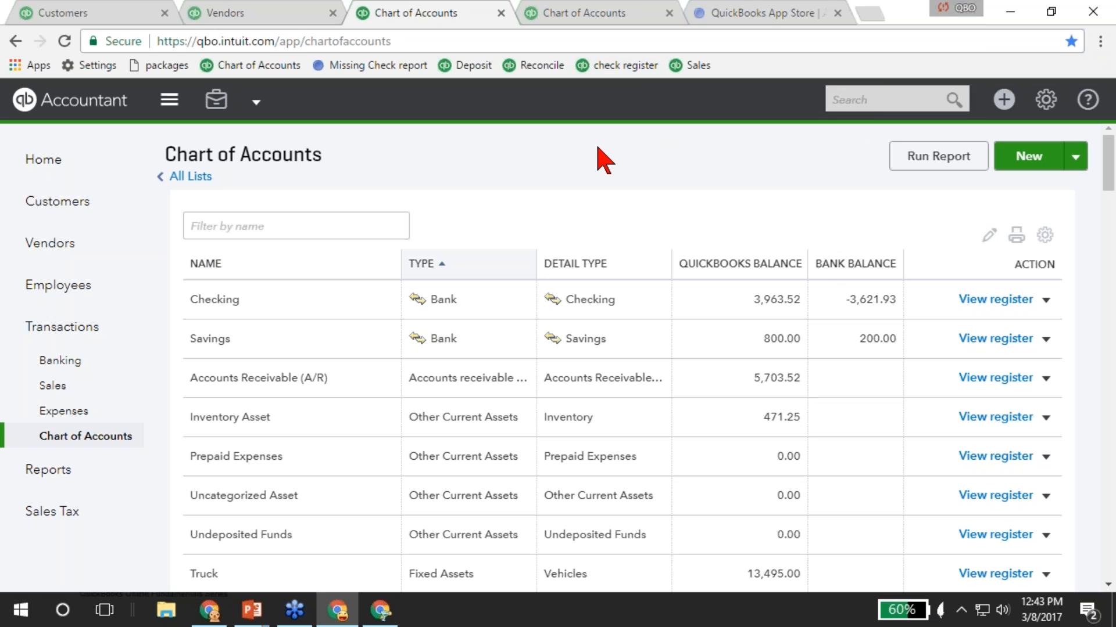
# View the list of Chrome user profiles, dismiss it and preview the Chrome windows open under different profiles.
pyautogui.click(963, 8)
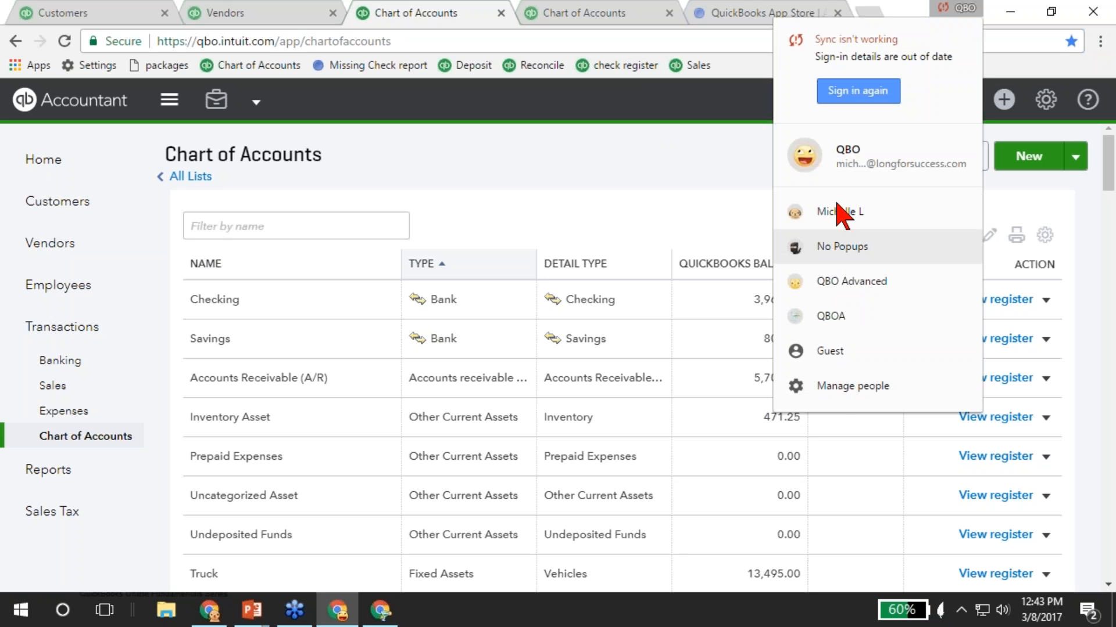
pyautogui.click(436, 623)
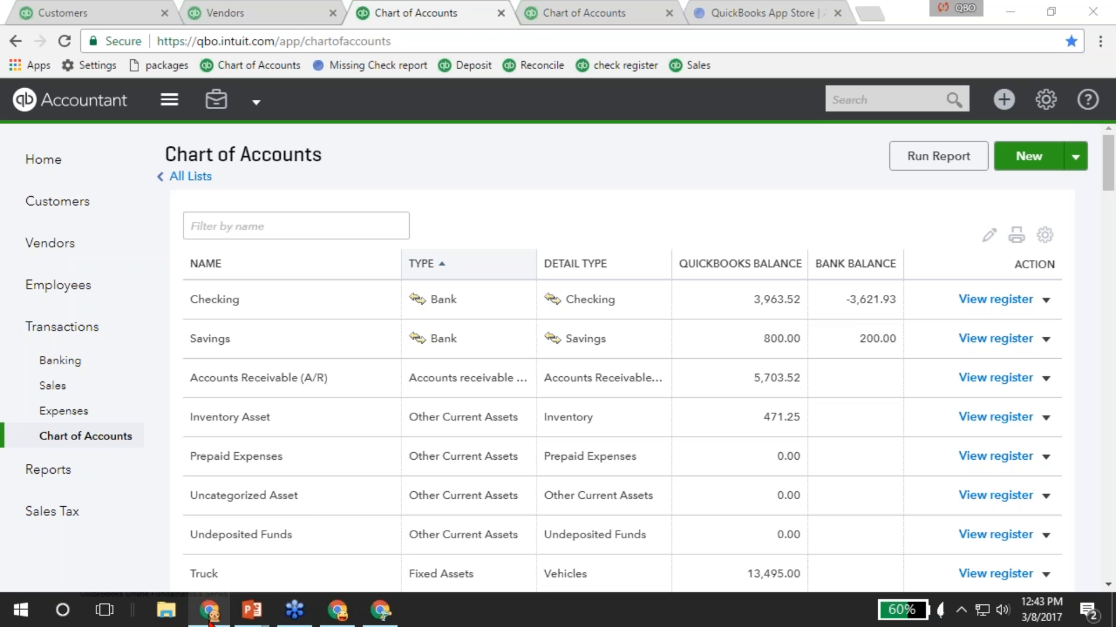
pyautogui.moveTo(215, 615)
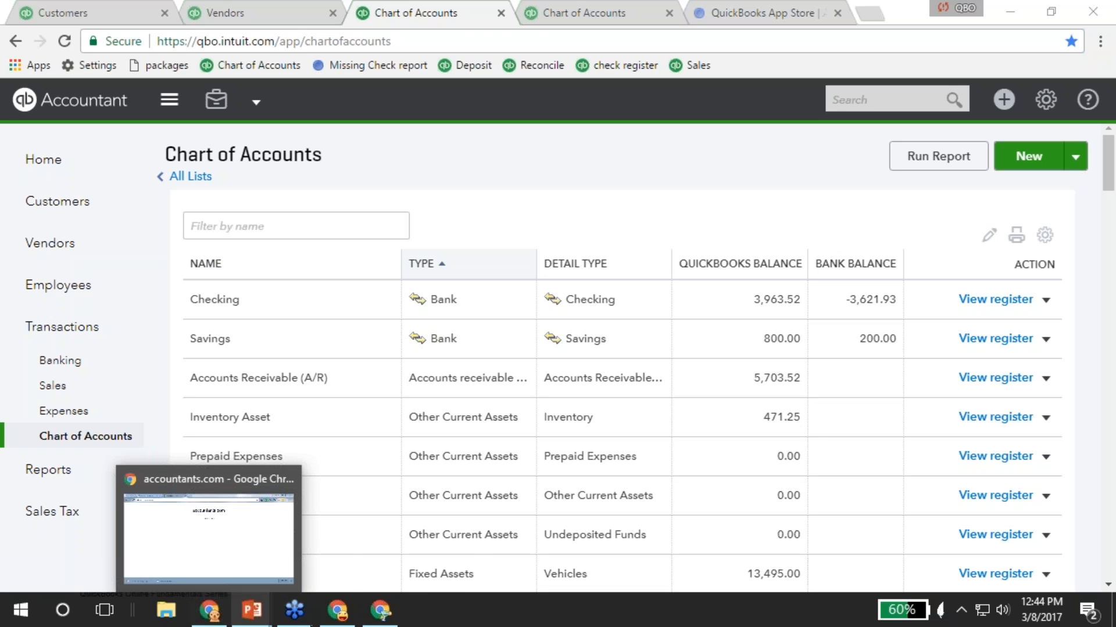
pyautogui.moveTo(337, 622)
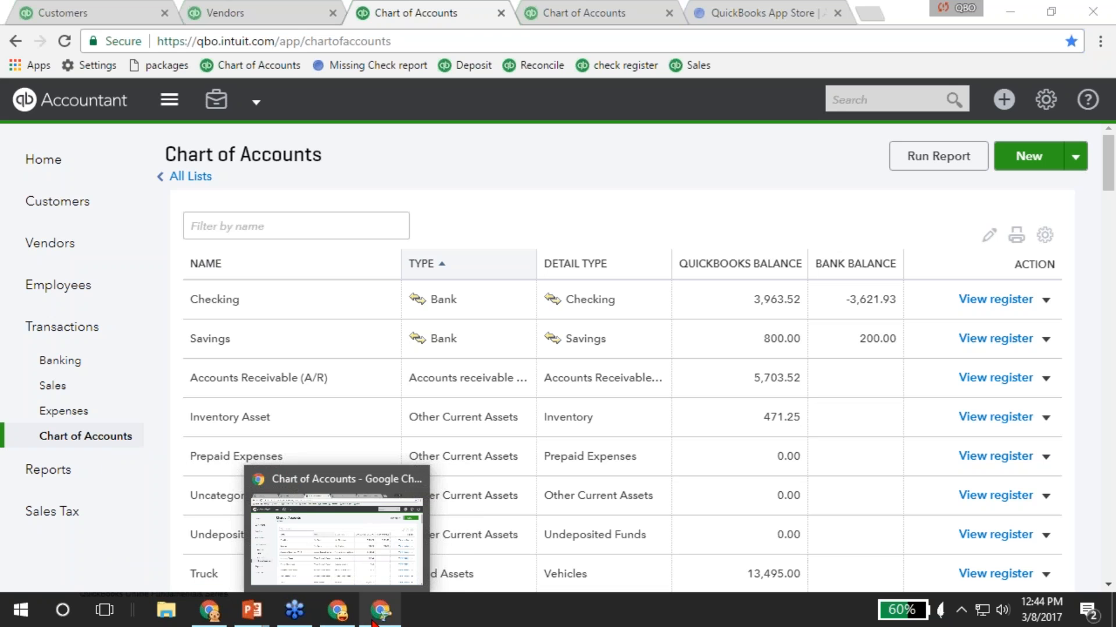
# Review the list of people profiles in Chrome's settings and close the settings page.
pyautogui.moveTo(379, 622)
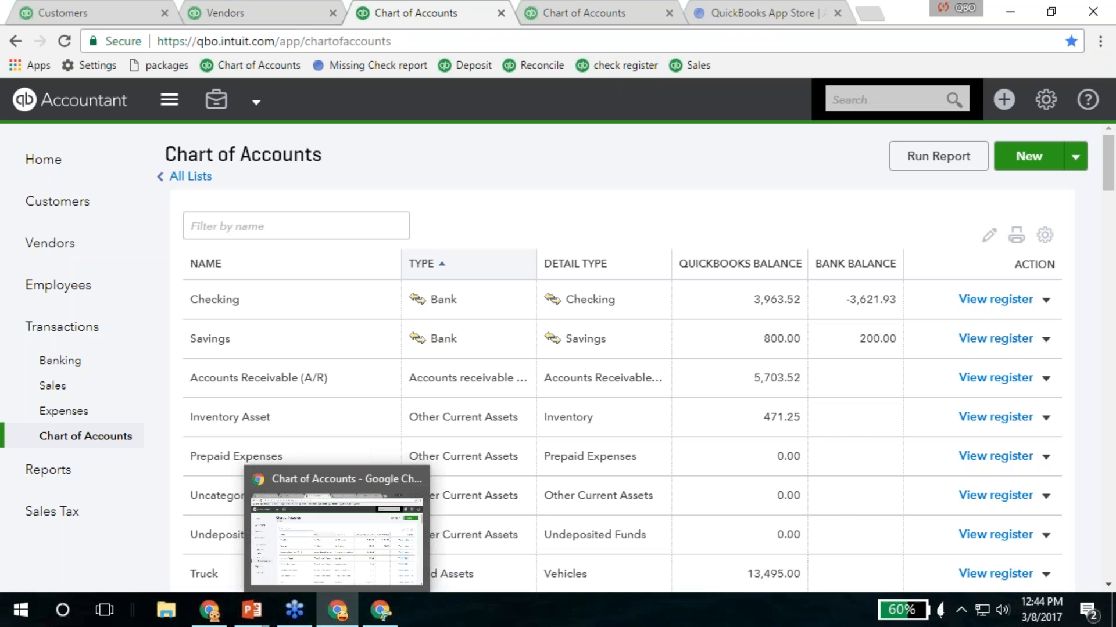
pyautogui.click(1100, 45)
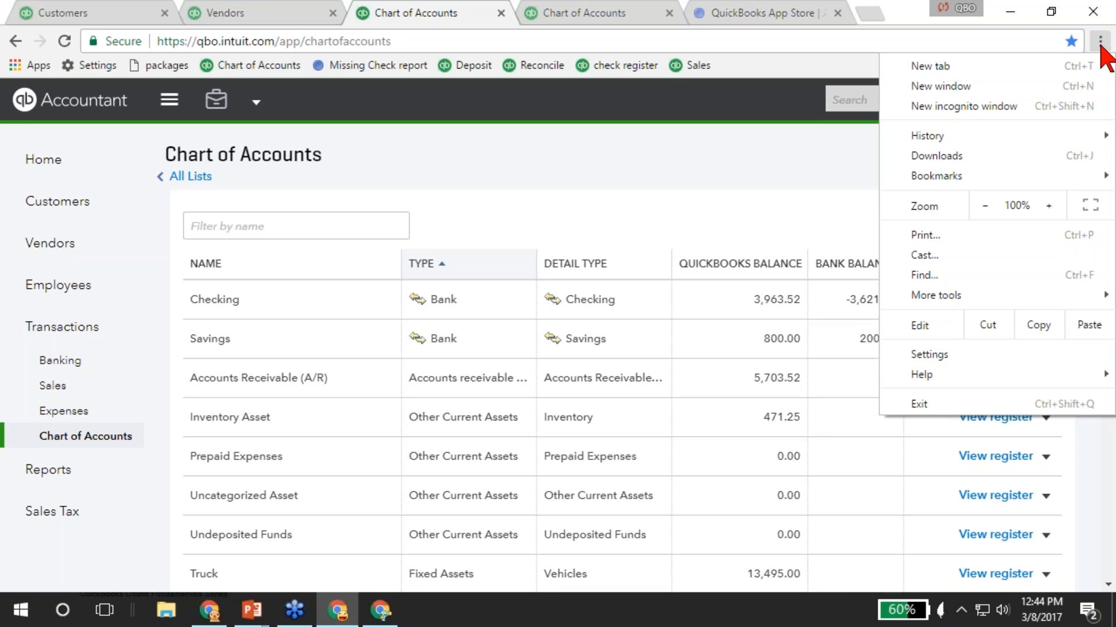
pyautogui.click(930, 354)
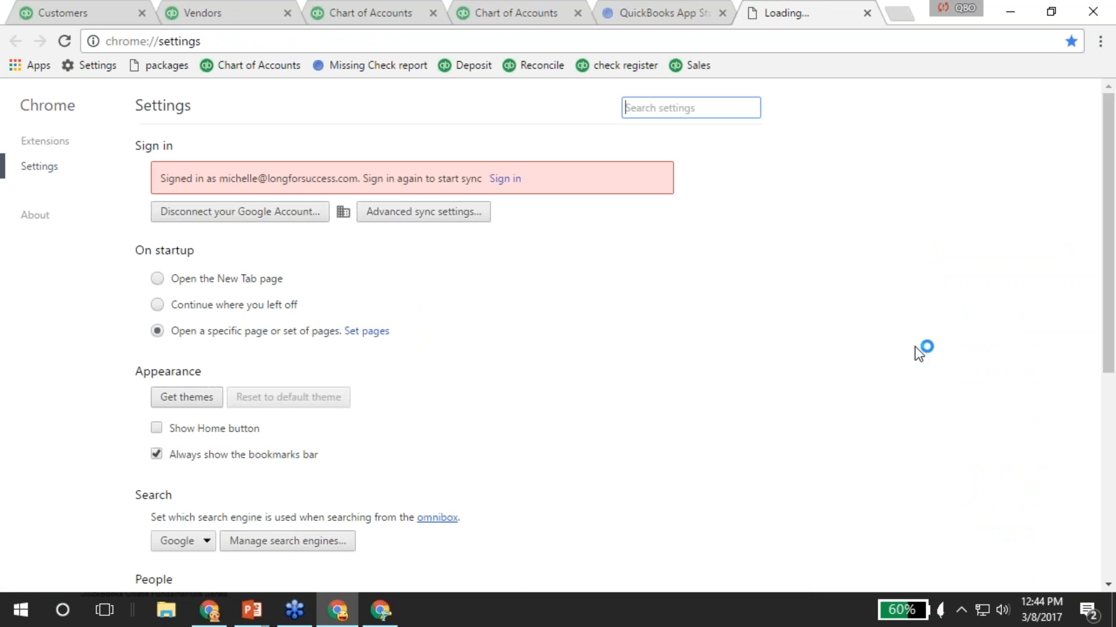
pyautogui.scroll(-6, 416, 384)
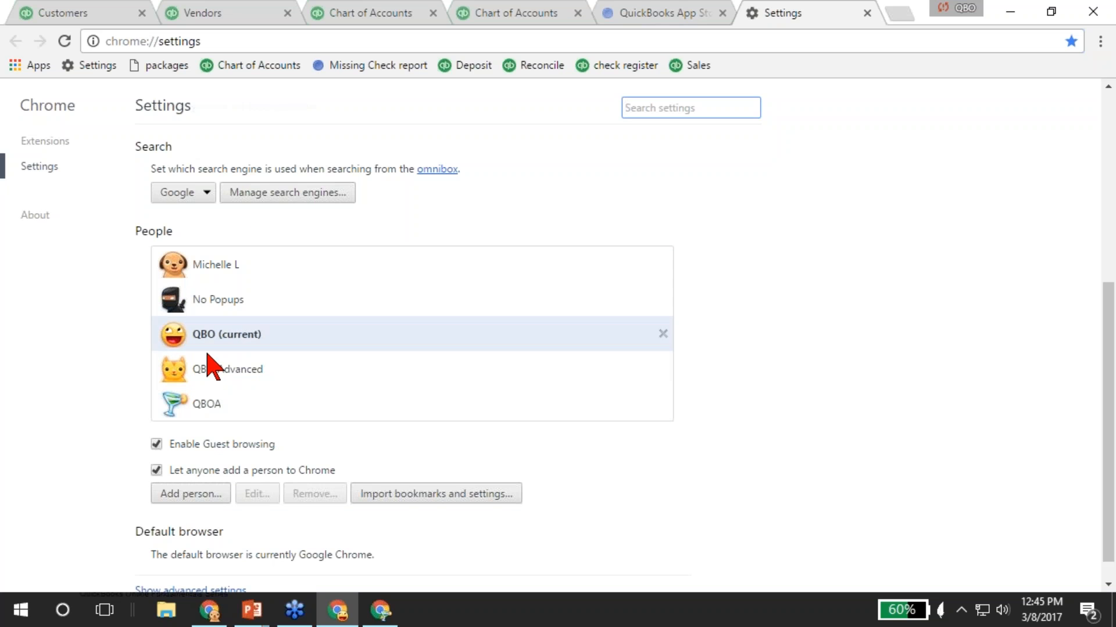
pyautogui.click(867, 13)
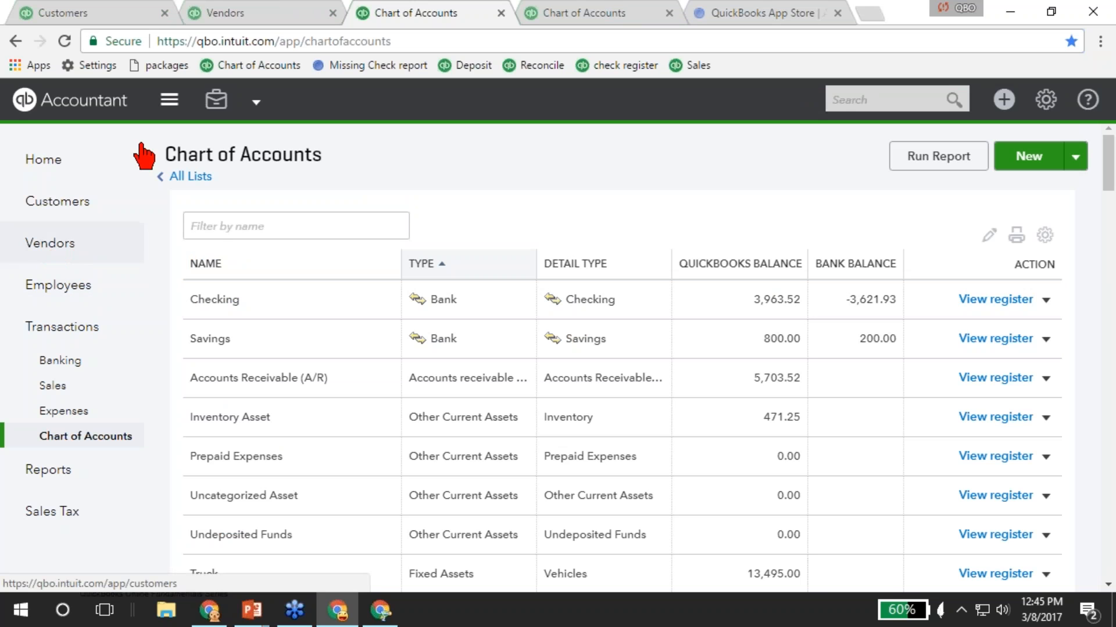
# Go to the open Vendors page and start a new bill for the vendor Bob's Burger Joint.
pyautogui.click(258, 16)
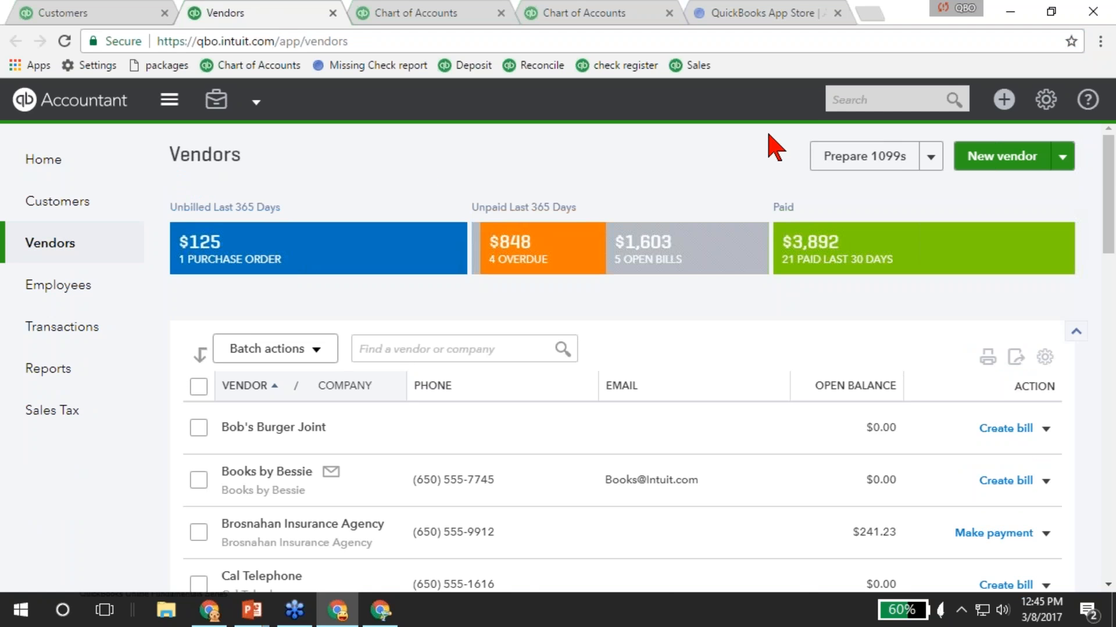
pyautogui.click(1003, 100)
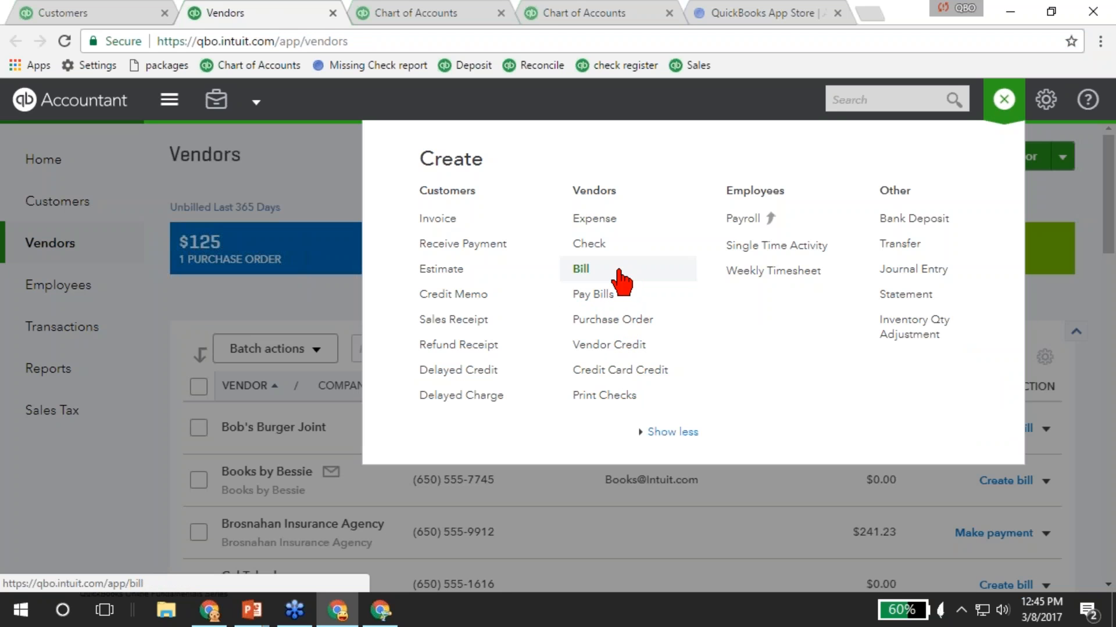
pyautogui.click(587, 266)
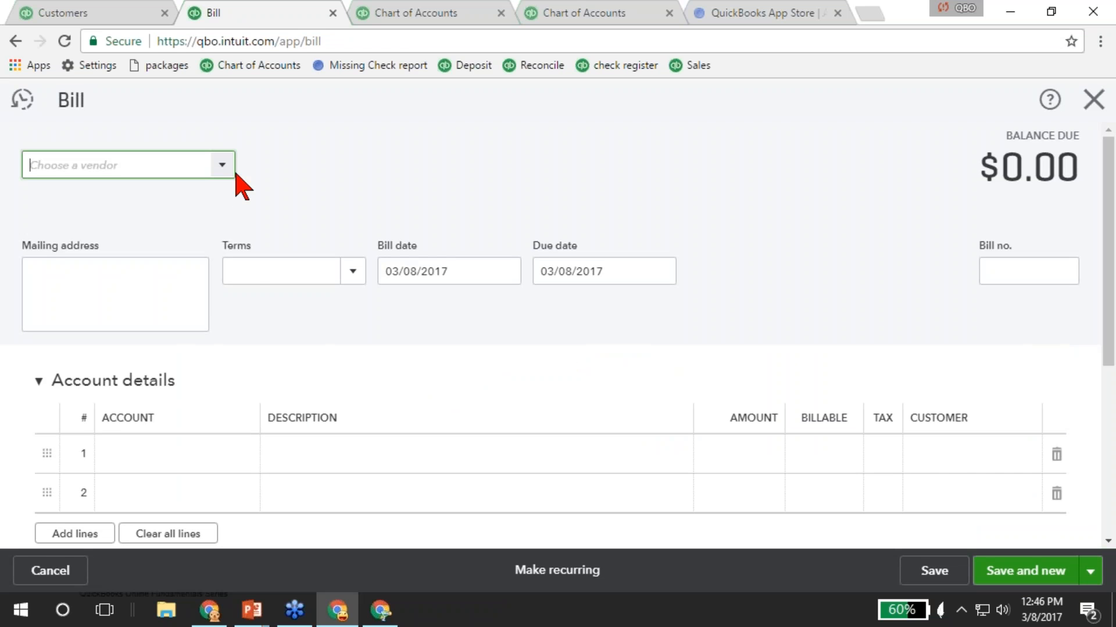
pyautogui.click(222, 165)
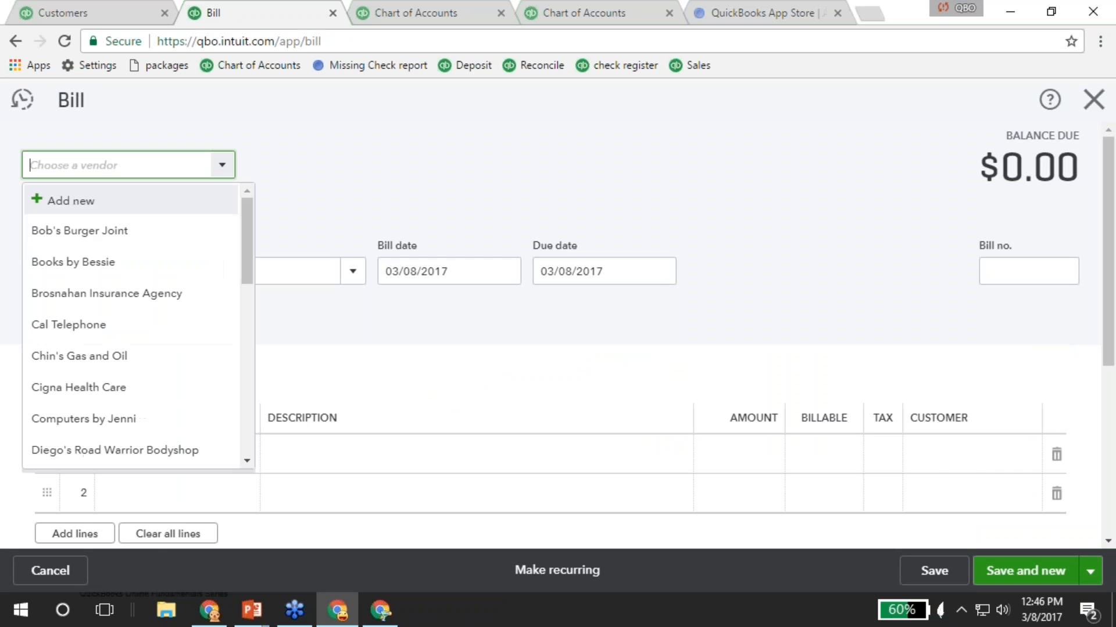
pyautogui.click(90, 231)
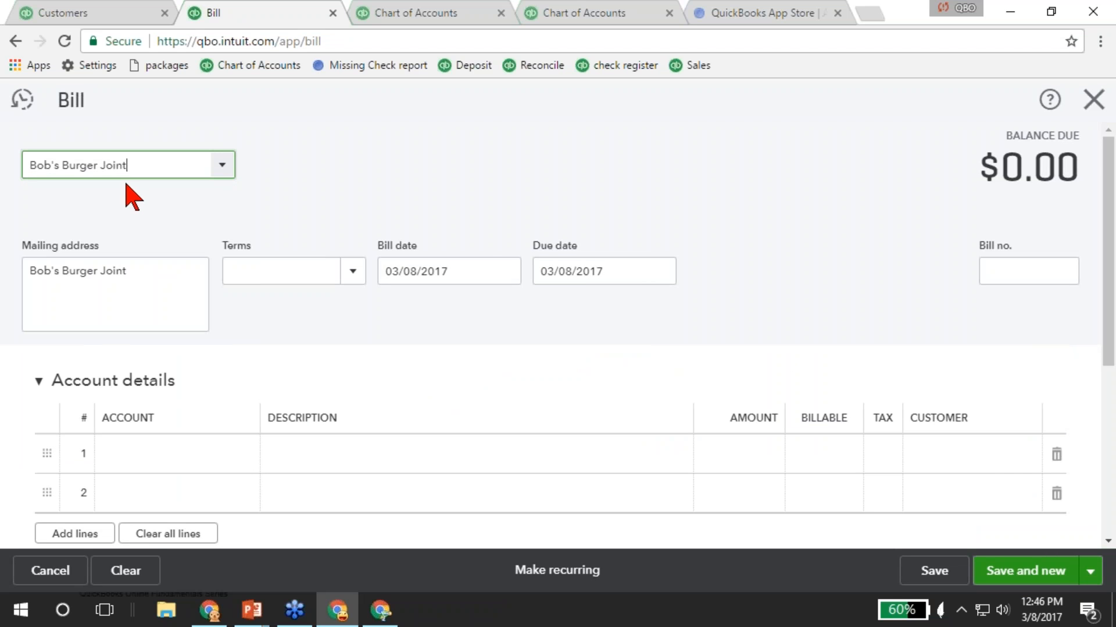
# Fill the bill's first account line with the Advertising account and an amount of 500.
pyautogui.click(219, 460)
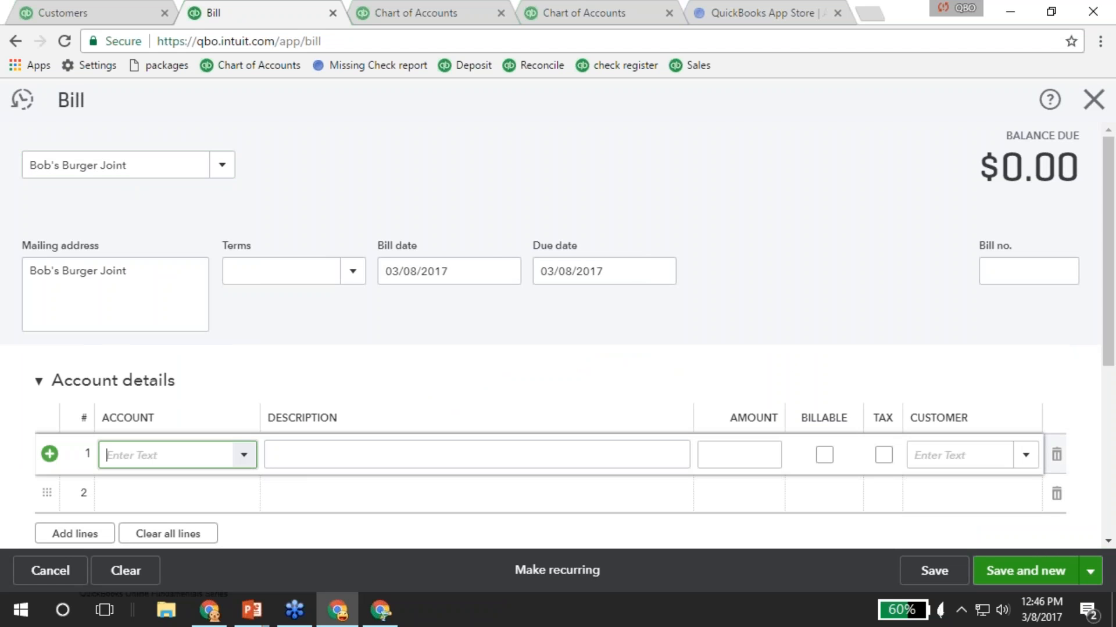
pyautogui.write('Advertising')
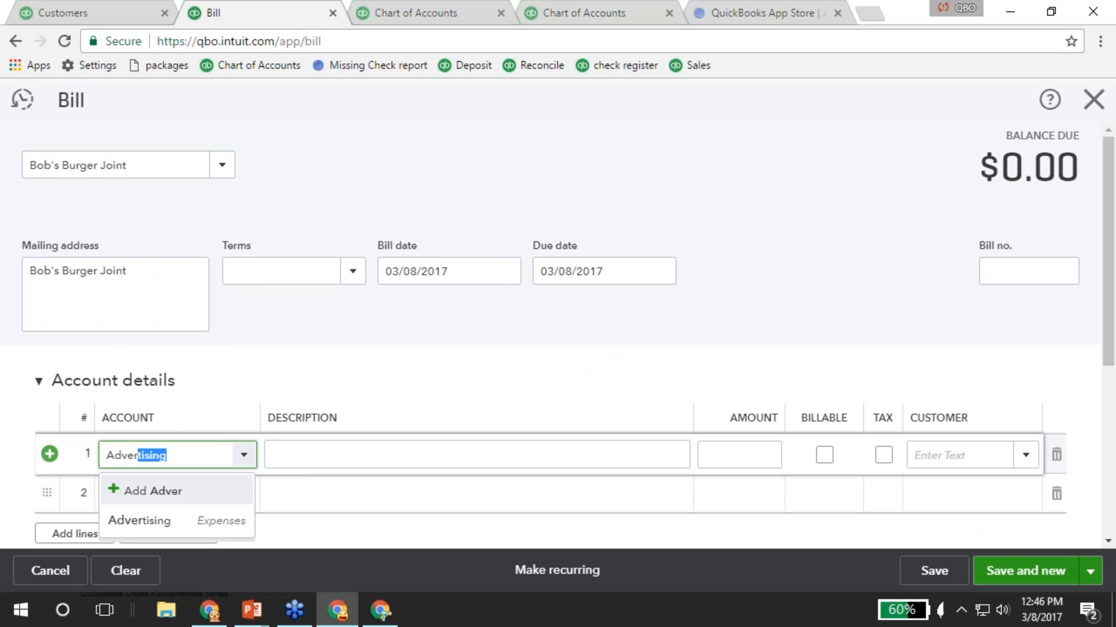
pyautogui.press('Tab')
pyautogui.press('Tab')
pyautogui.write('500')
pyautogui.press('Tab')
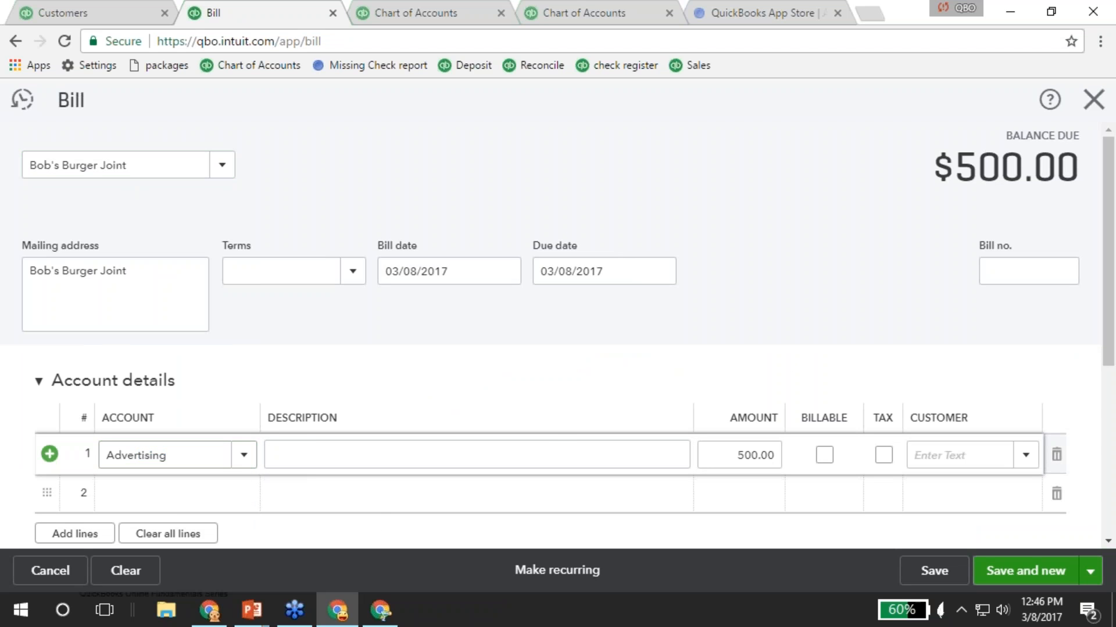
# Leave the Advertising line non-billable, expand the bill's Item details section, and save and close the bill.
pyautogui.click(827, 456)
pyautogui.click(824, 455)
pyautogui.scroll(-3, 386, 374)
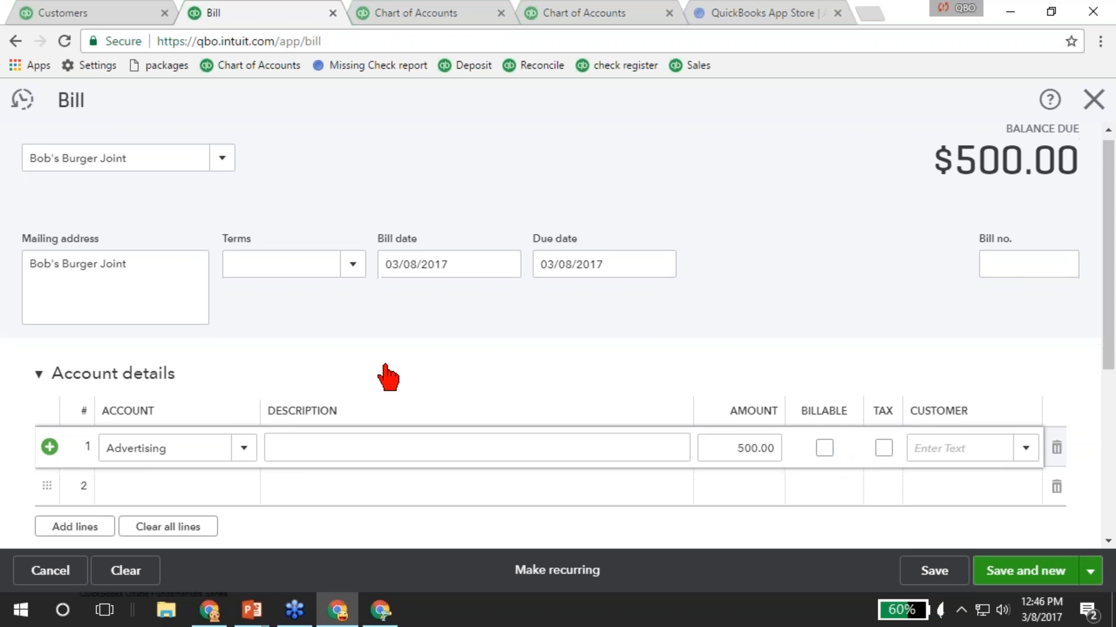
pyautogui.click(70, 412)
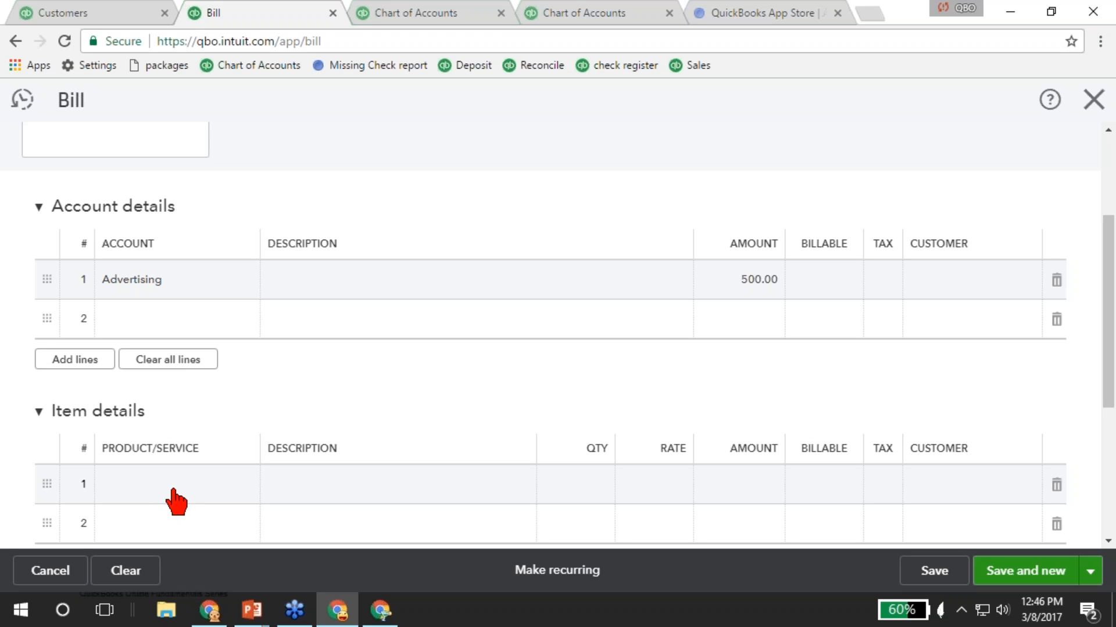
pyautogui.click(1090, 572)
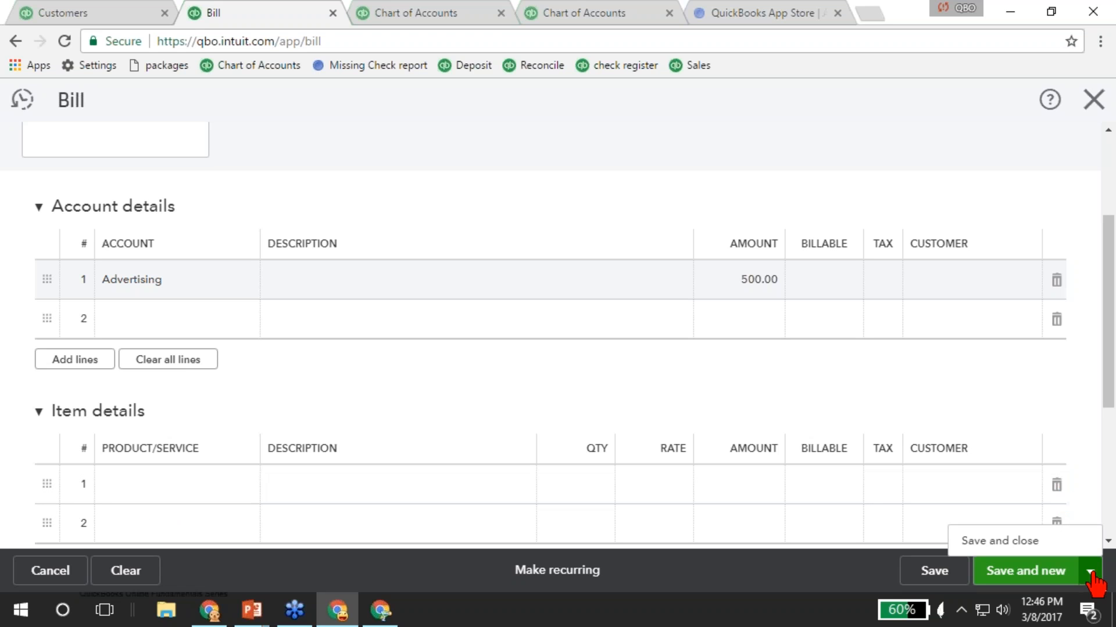
pyautogui.click(995, 540)
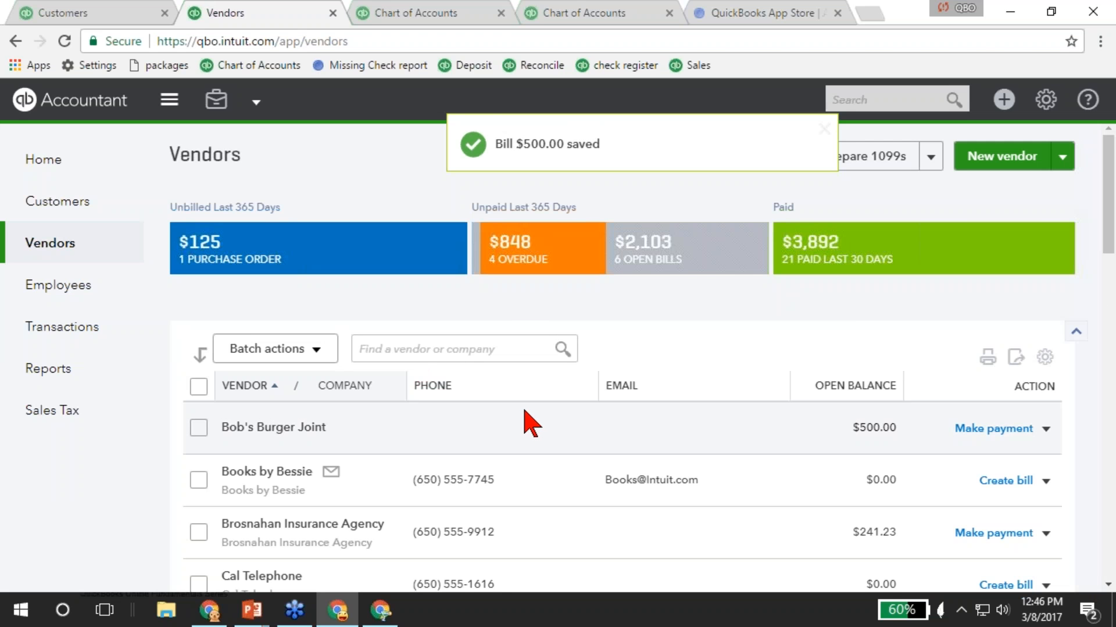
# Reopen the Bob's Burger Joint bill from the recent transactions, view its payment option and close it.
pyautogui.click(913, 97)
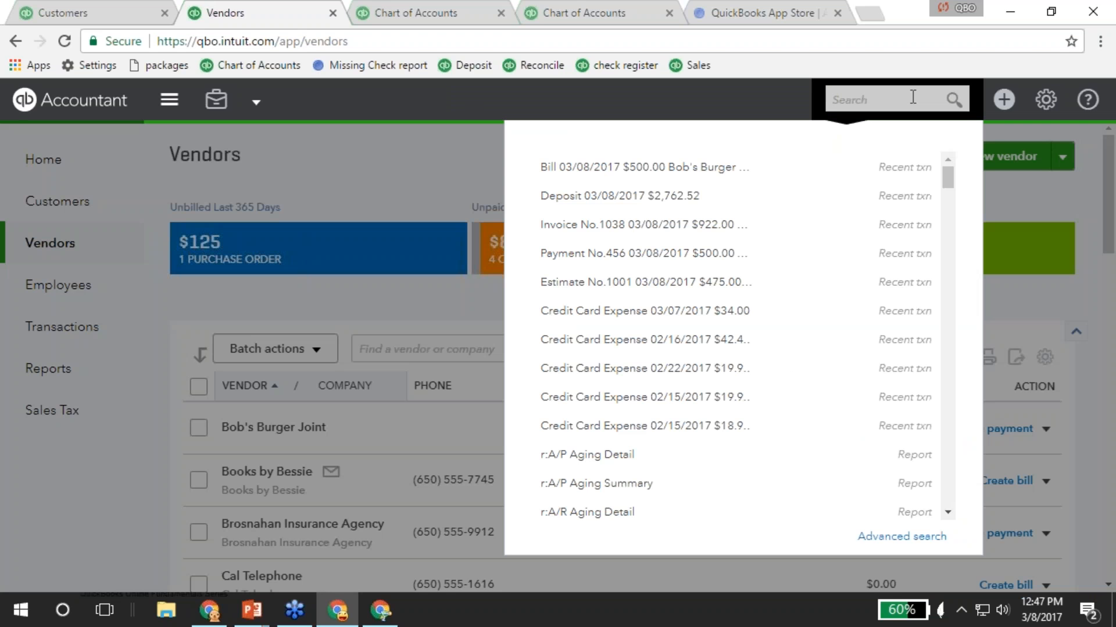
pyautogui.click(630, 168)
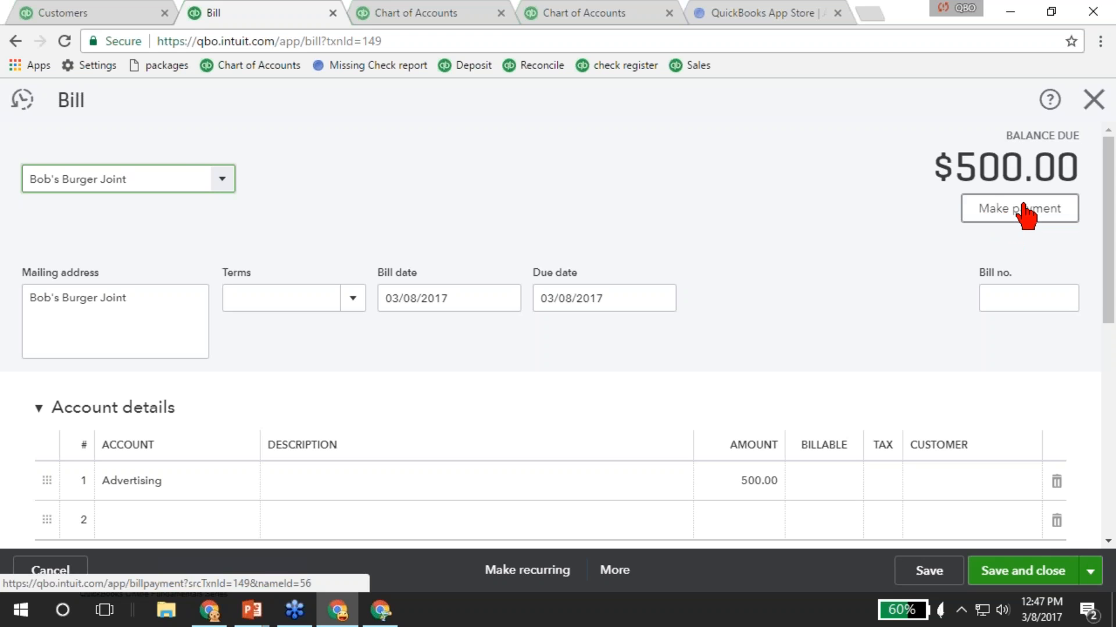
pyautogui.click(1095, 101)
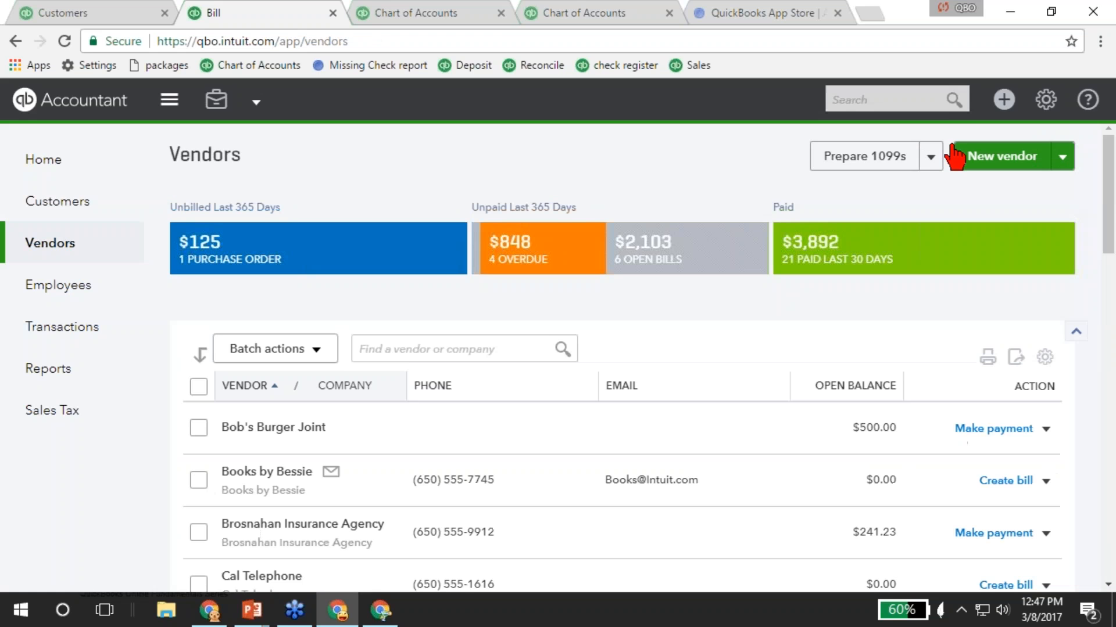
# Open Pay Bills and set the payment account to Checking.
pyautogui.click(1004, 100)
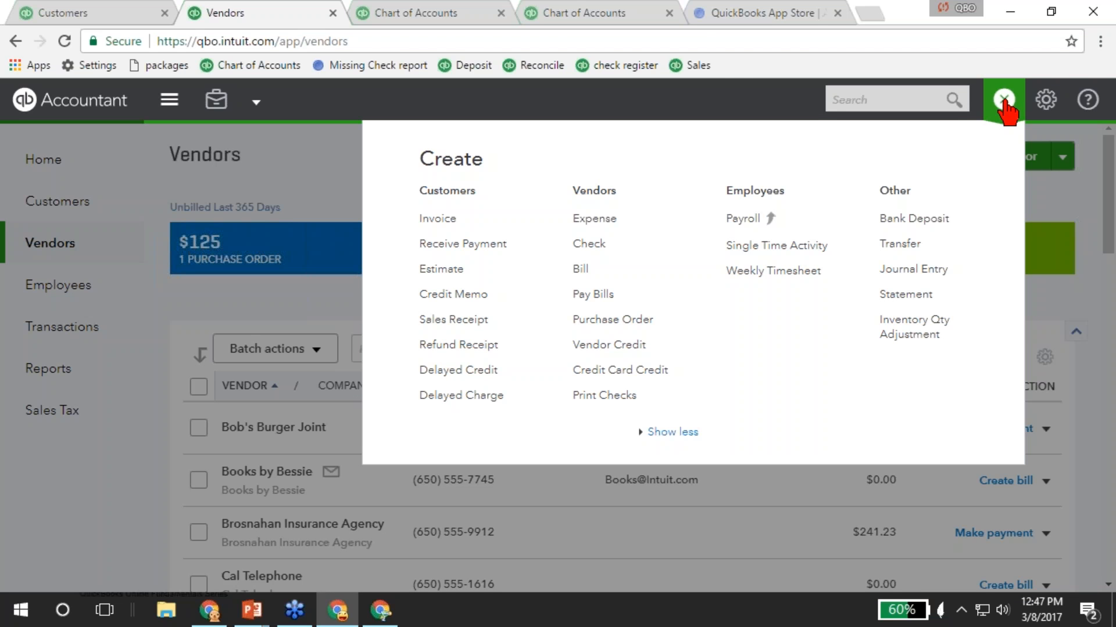
pyautogui.click(594, 296)
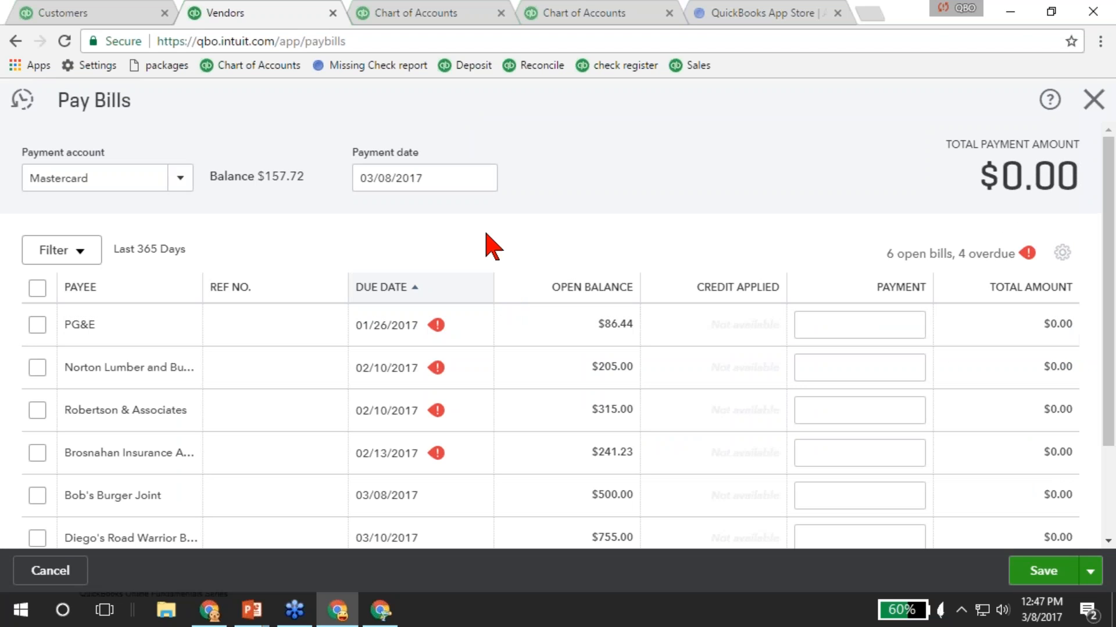
pyautogui.click(180, 179)
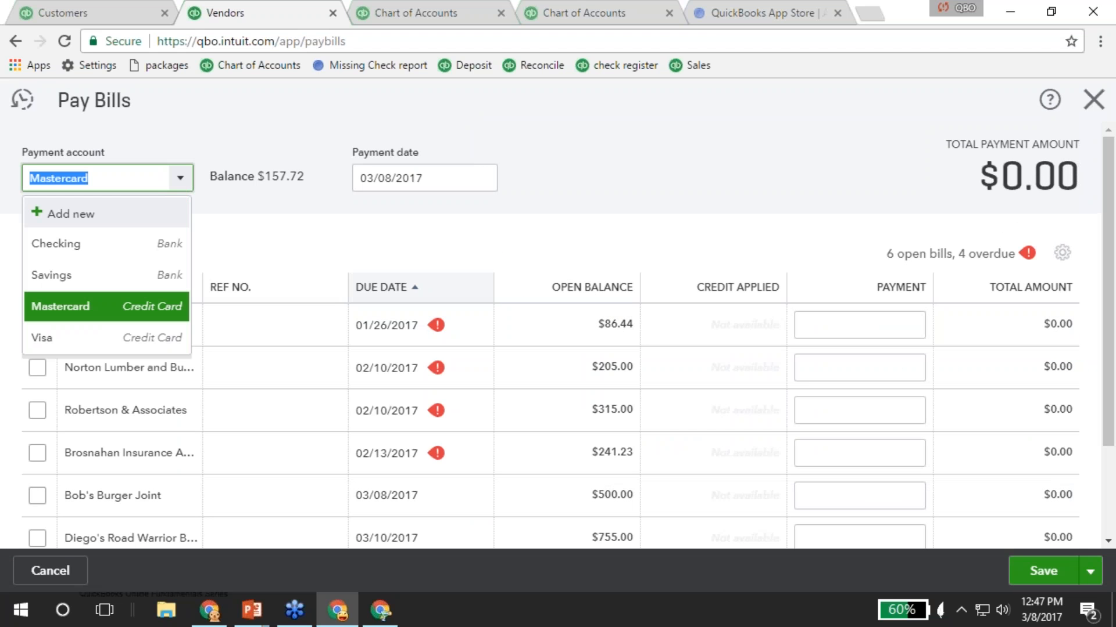
pyautogui.click(76, 250)
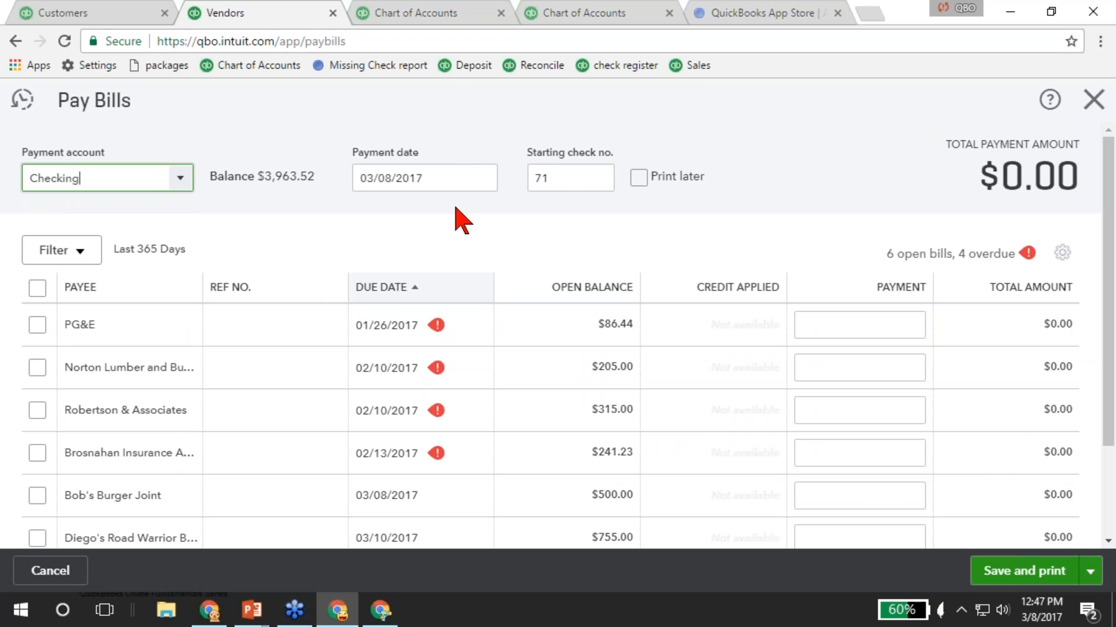
# Highlight the starting check number and open the filter options for the list of bills.
pyautogui.doubleClick(586, 185)
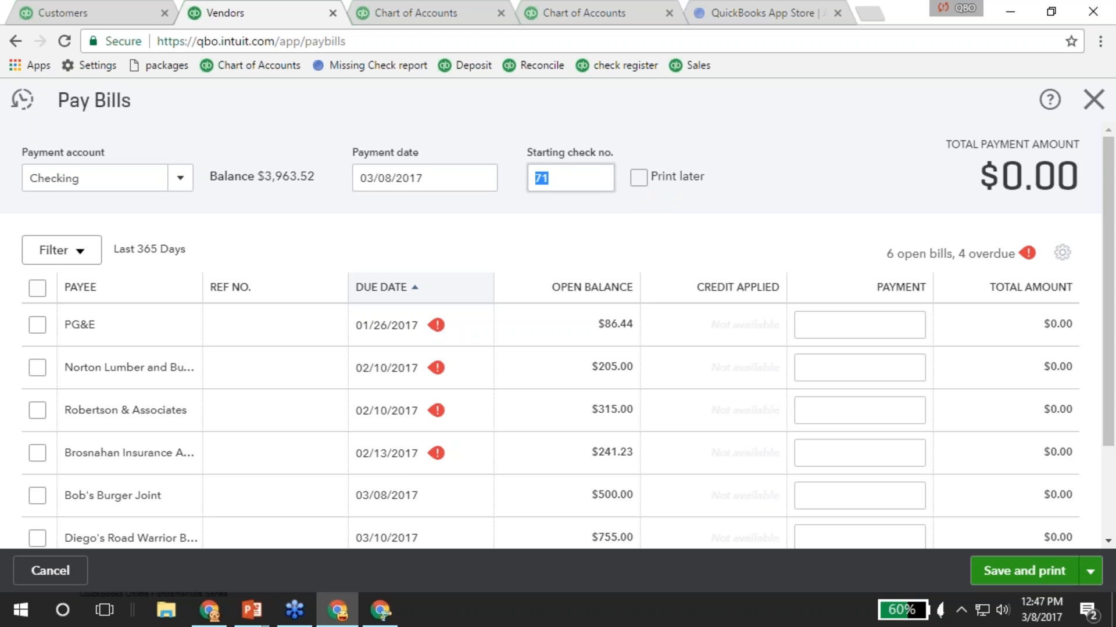
pyautogui.click(79, 251)
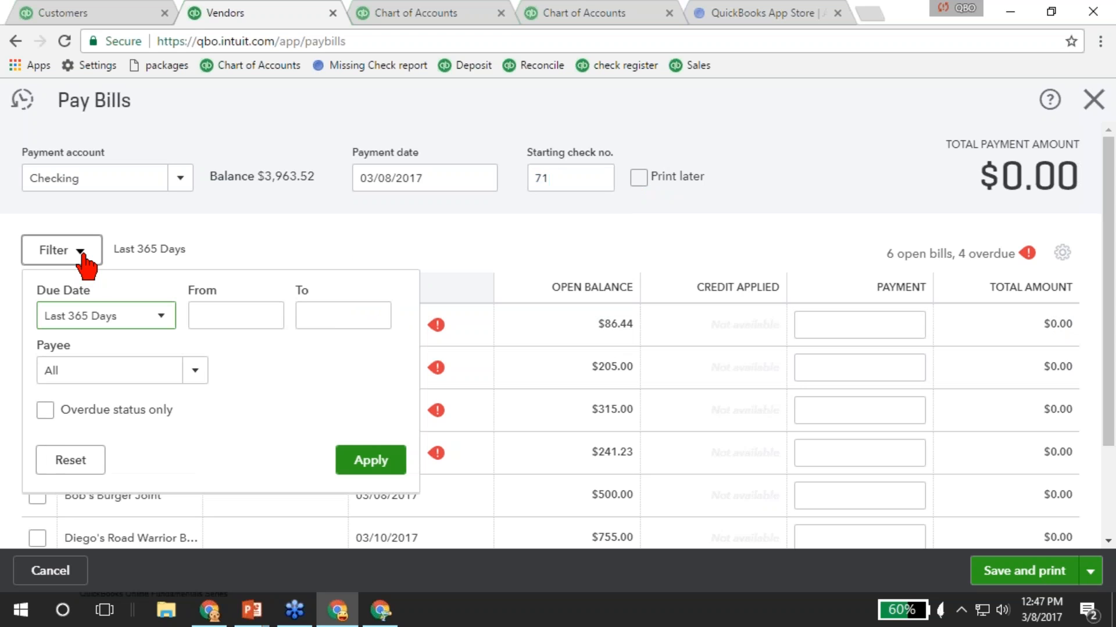
# Select all open bills for payment and set the payment for Bob's Burger Joint to $250.00.
pyautogui.click(81, 256)
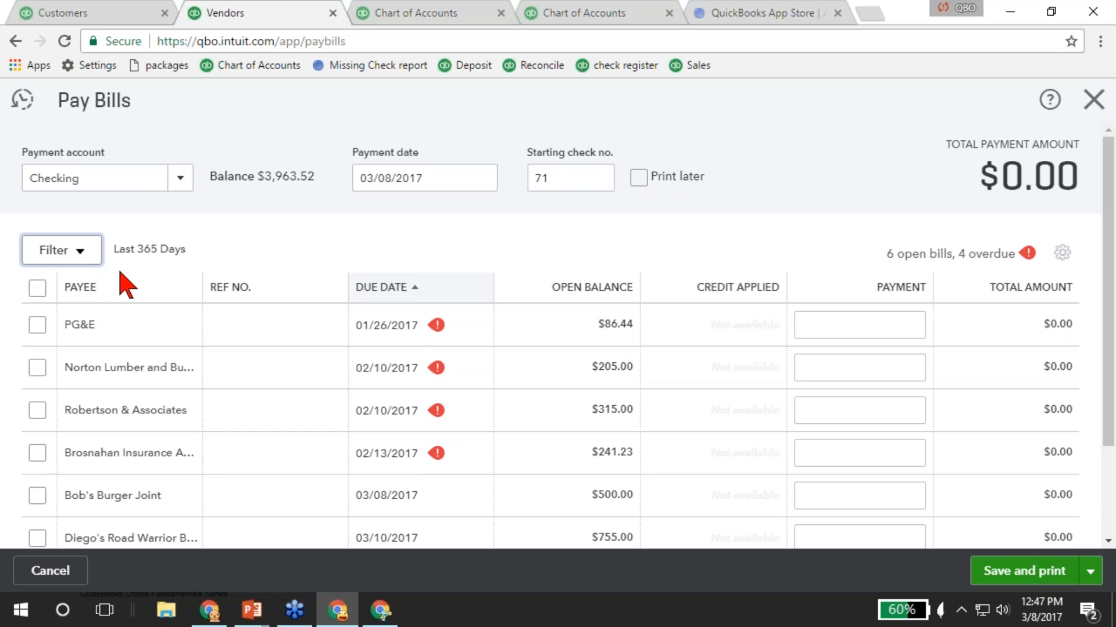
pyautogui.scroll(-1, 124, 279)
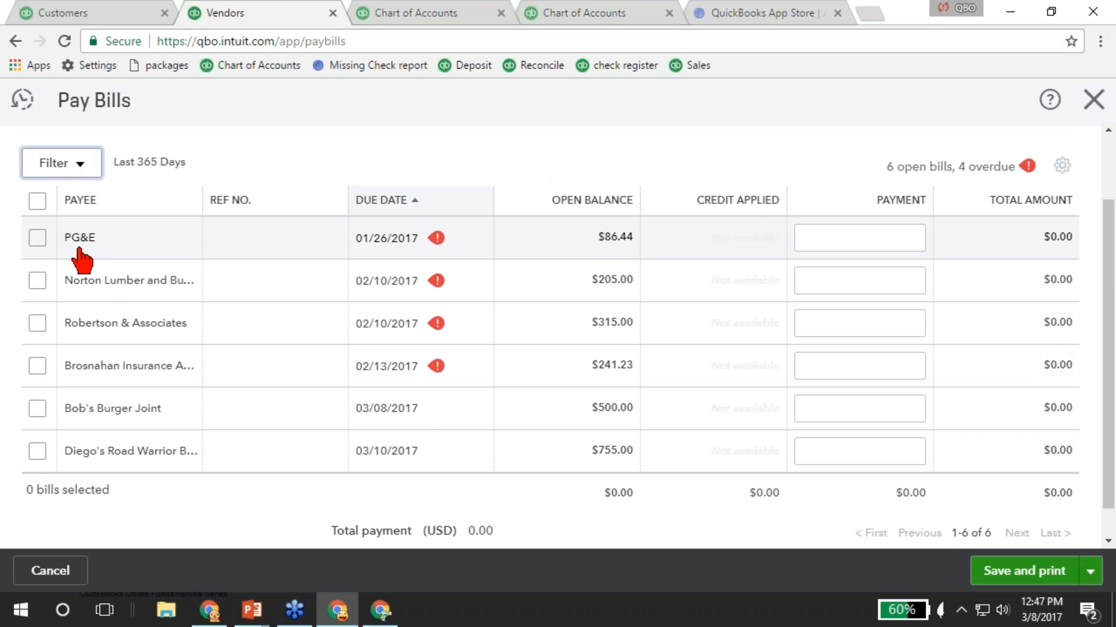
pyautogui.click(38, 201)
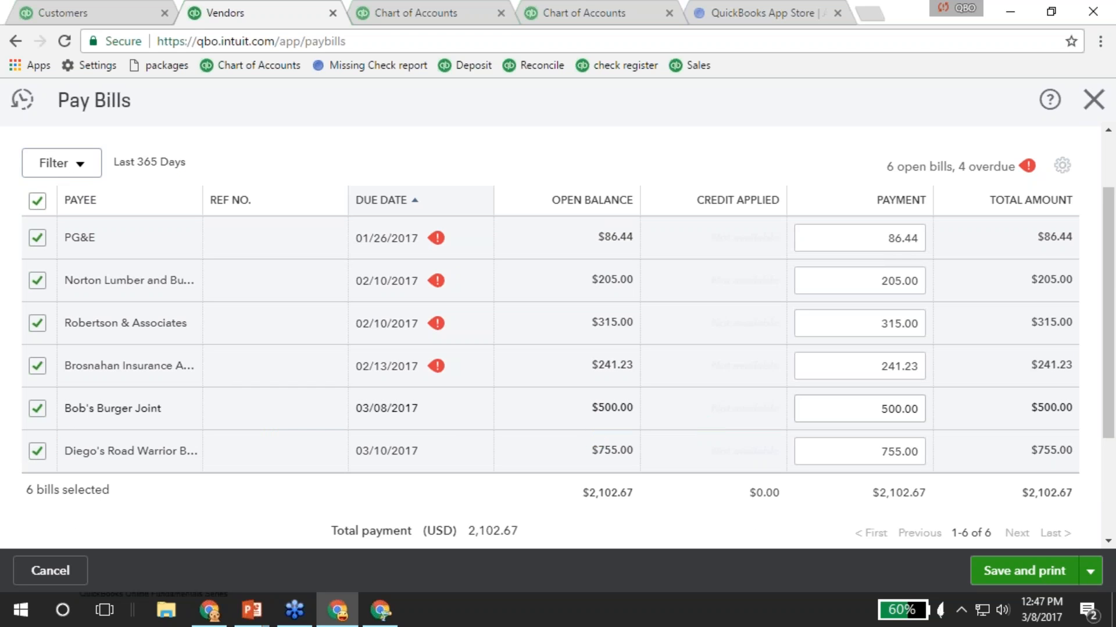
pyautogui.click(872, 420)
pyautogui.write('250')
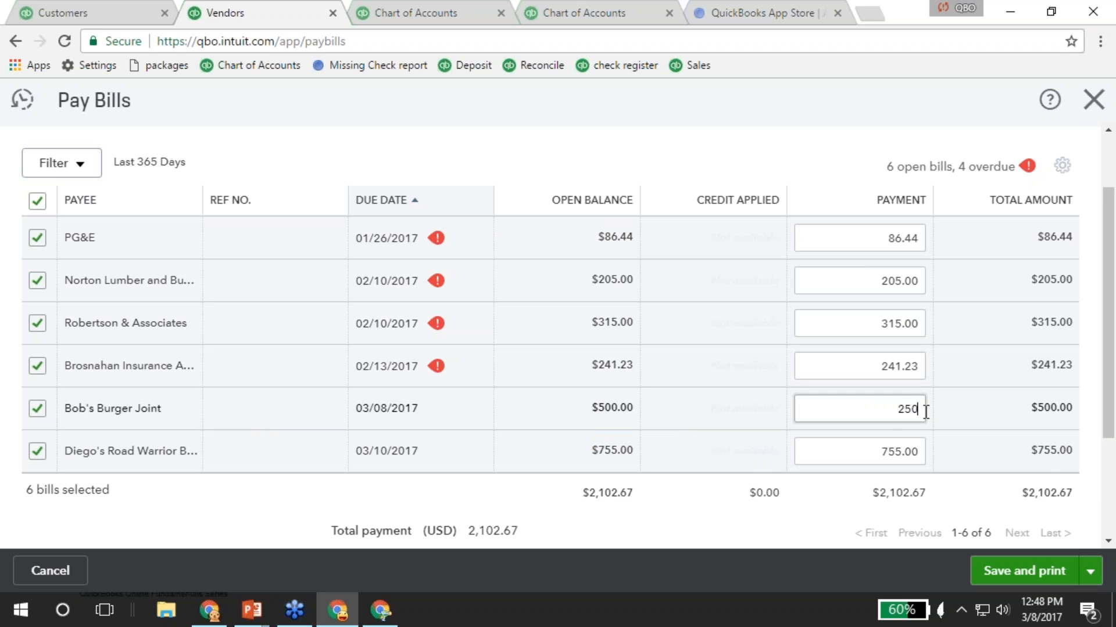
pyautogui.click(871, 451)
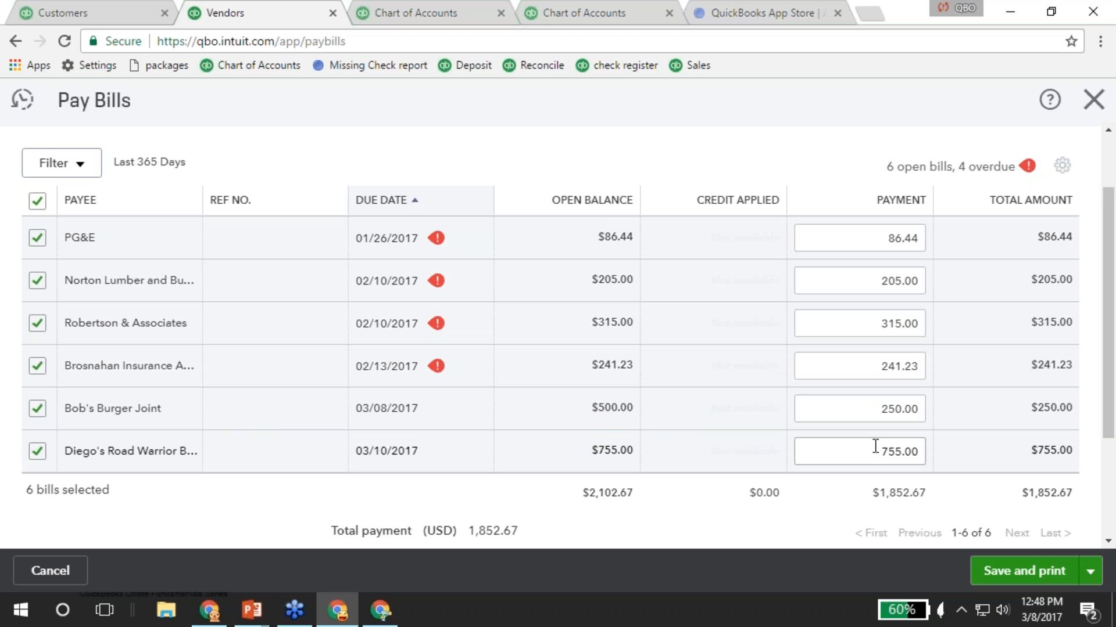
# Save the bill payments for printing, finish the check print setup, and leave the check list without printing.
pyautogui.click(1026, 572)
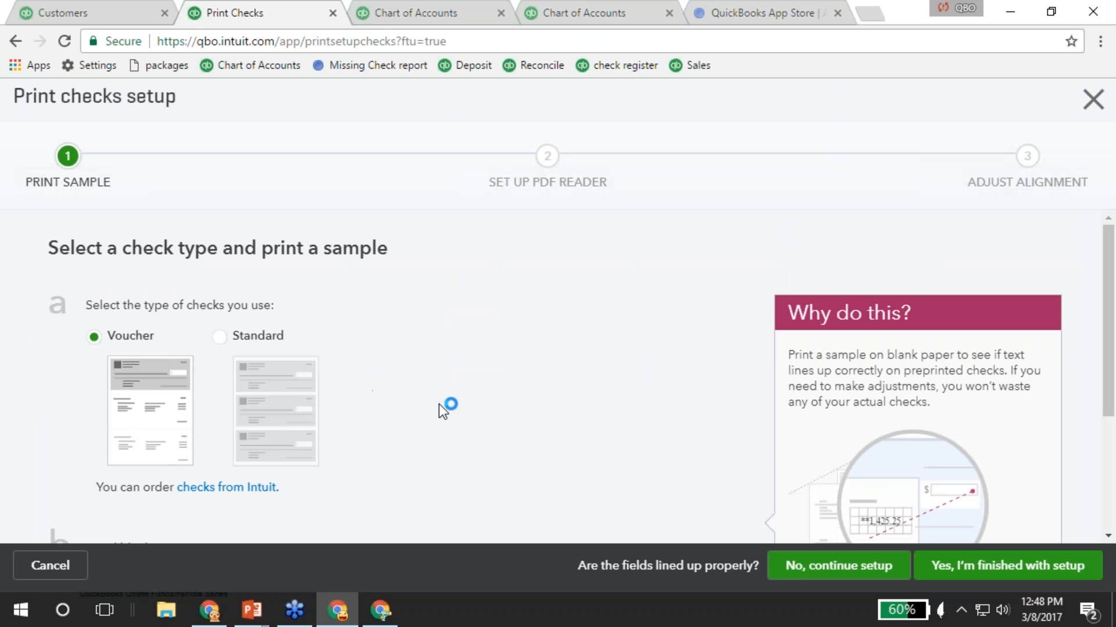
pyautogui.scroll(-3, 492, 347)
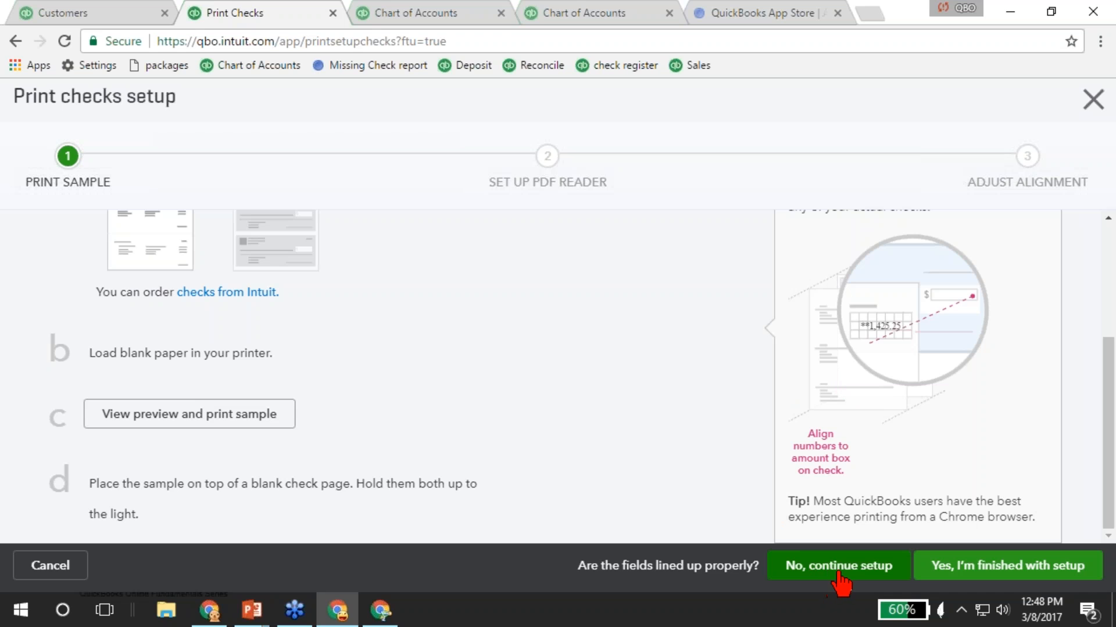
pyautogui.click(1002, 573)
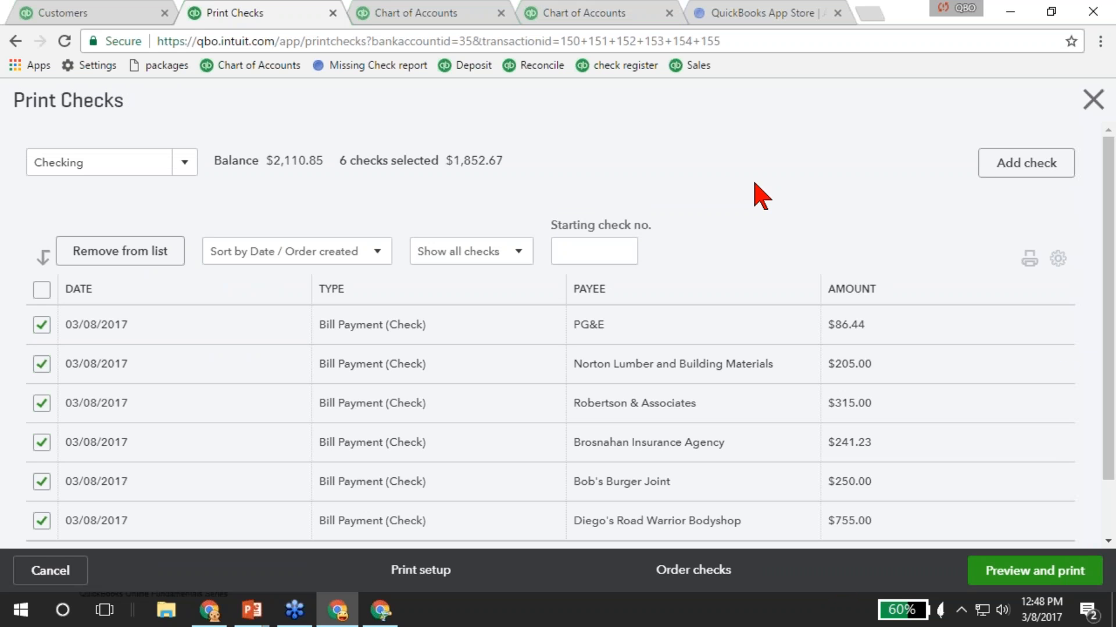
pyautogui.click(1093, 99)
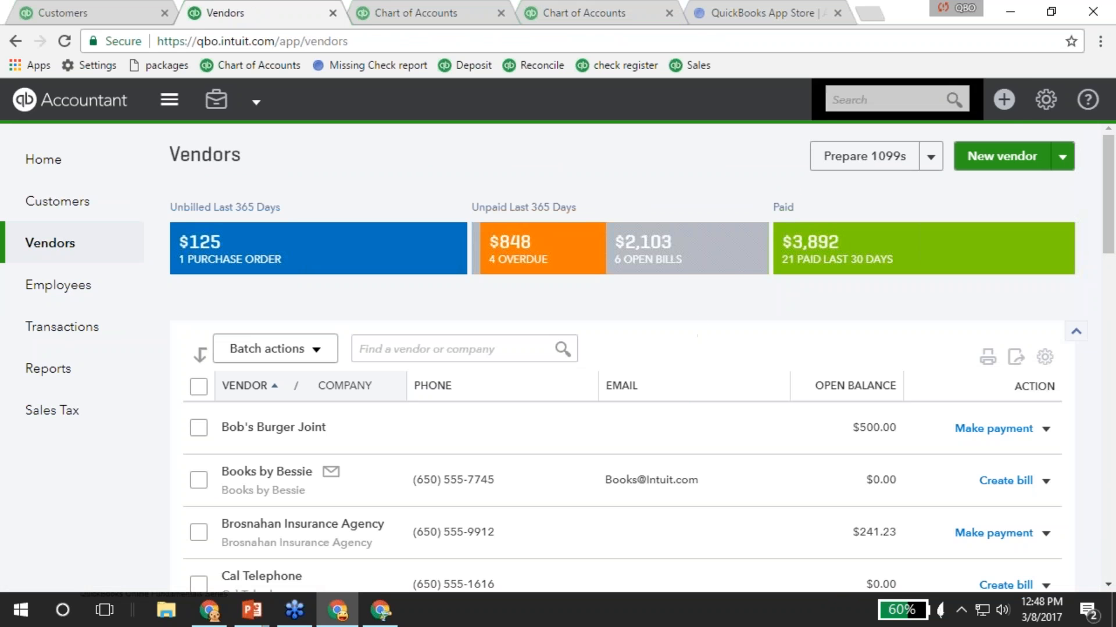
# Create a new check with Brosnahan Insurance Agency as the payee.
pyautogui.click(1003, 100)
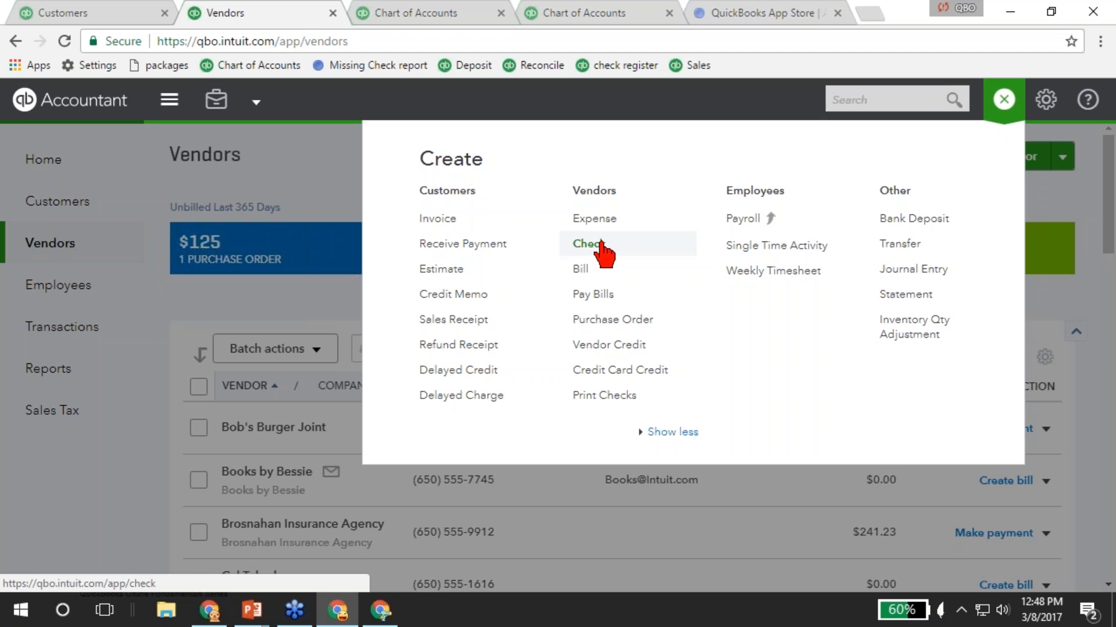
pyautogui.click(602, 250)
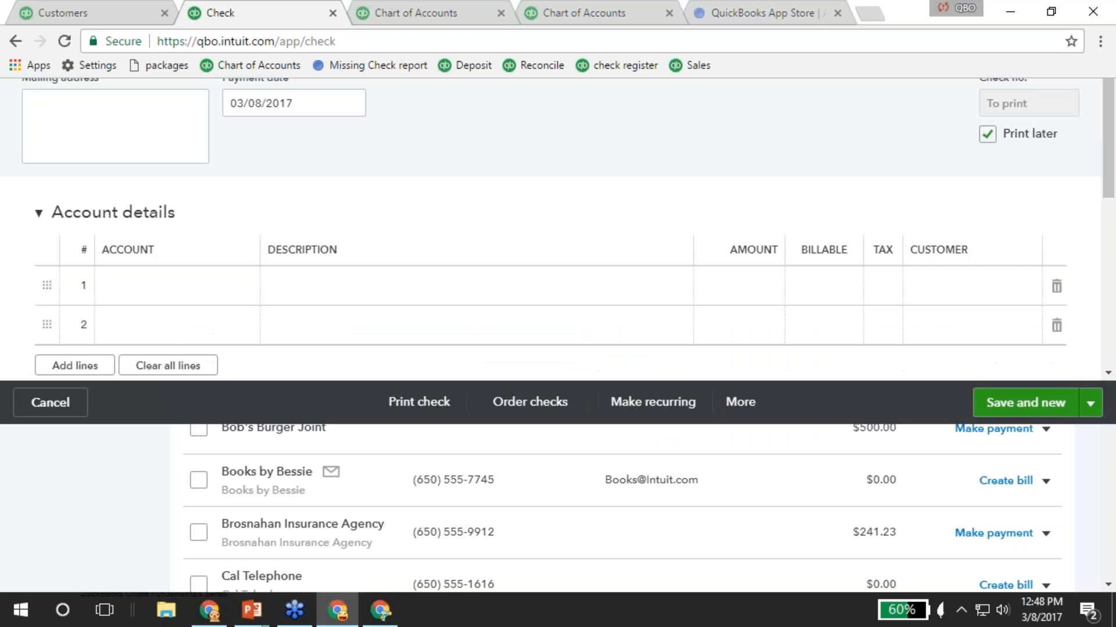
pyautogui.click(221, 164)
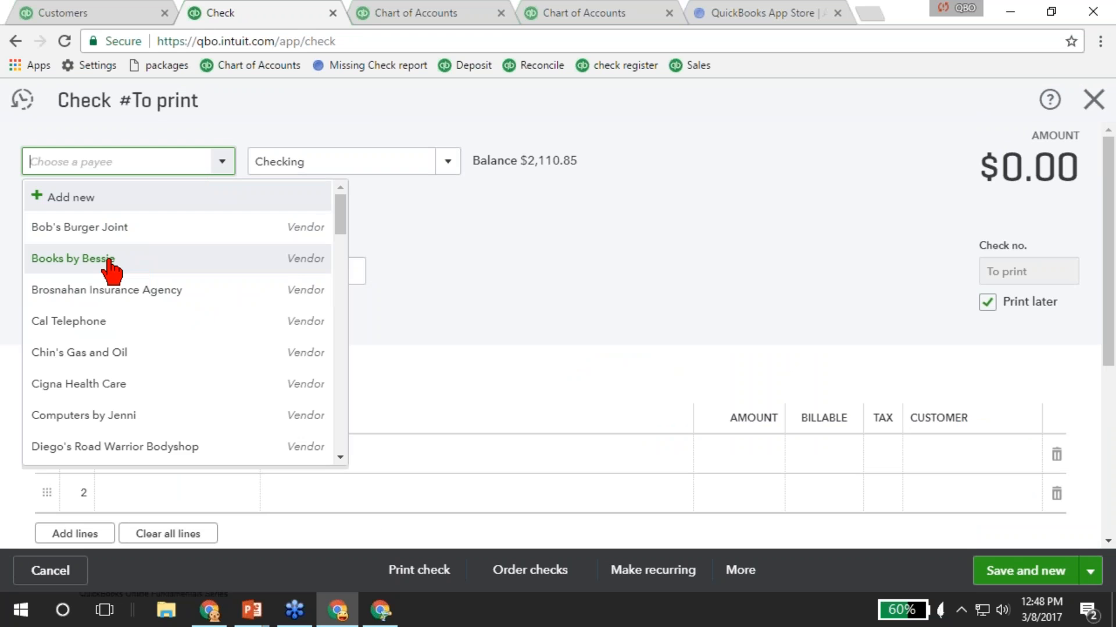
pyautogui.click(107, 293)
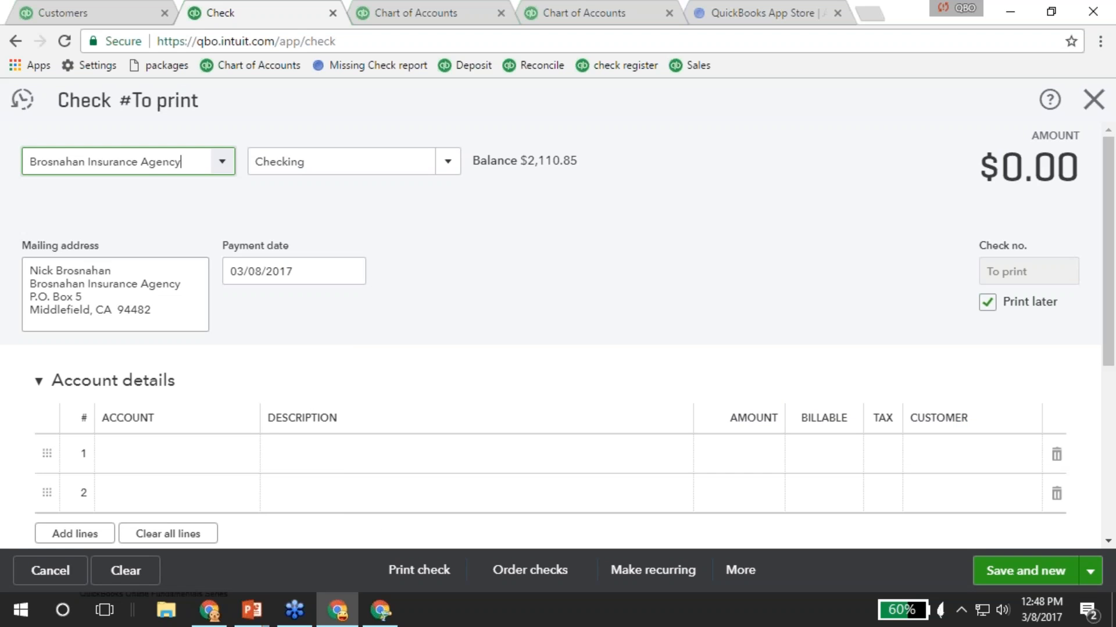
# Fill the check's first account line with the workers compensation insurance account and an amount of 1,000.00.
pyautogui.click(168, 454)
pyautogui.write('insu')
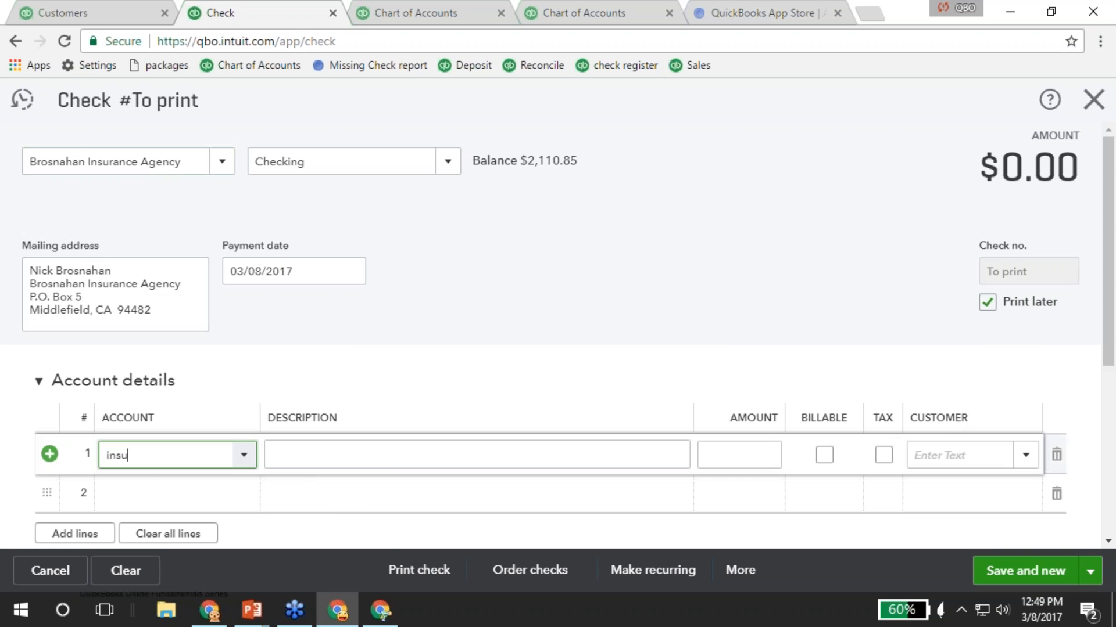
pyautogui.click(181, 552)
pyautogui.press('Tab')
pyautogui.write('1000')
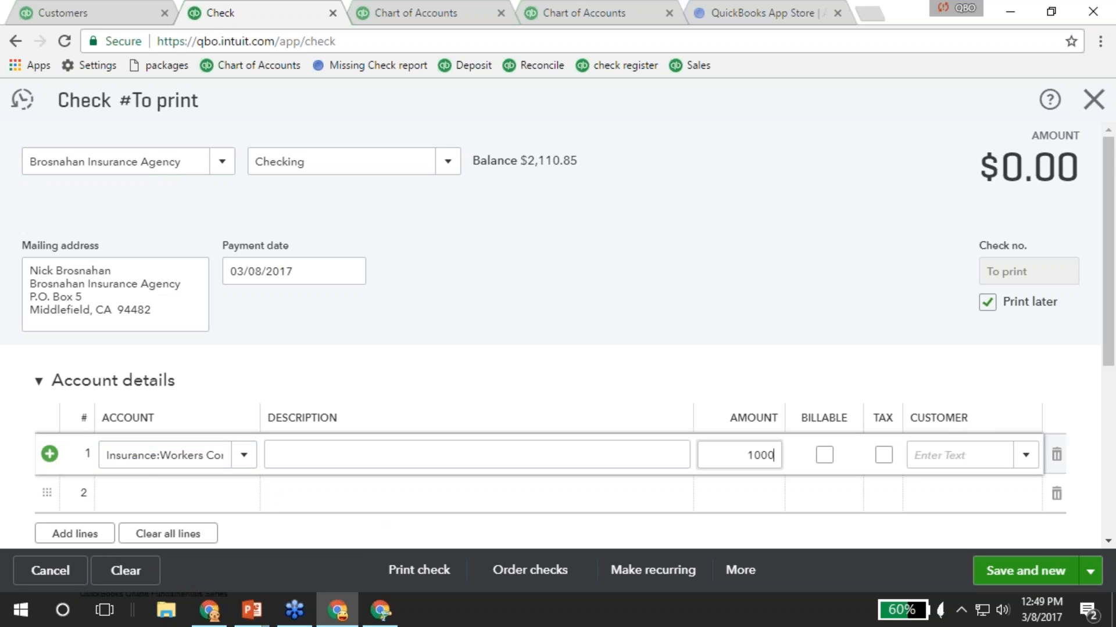
pyautogui.press('Tab')
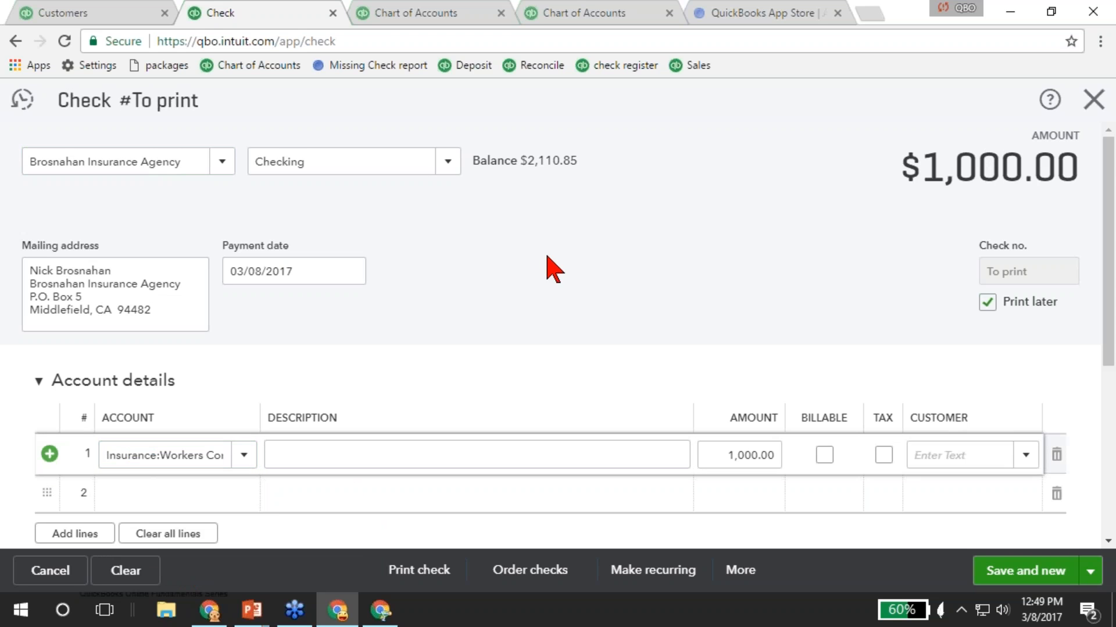
# Turn off Print later, set the check number to 1243, and save and close the check.
pyautogui.click(986, 303)
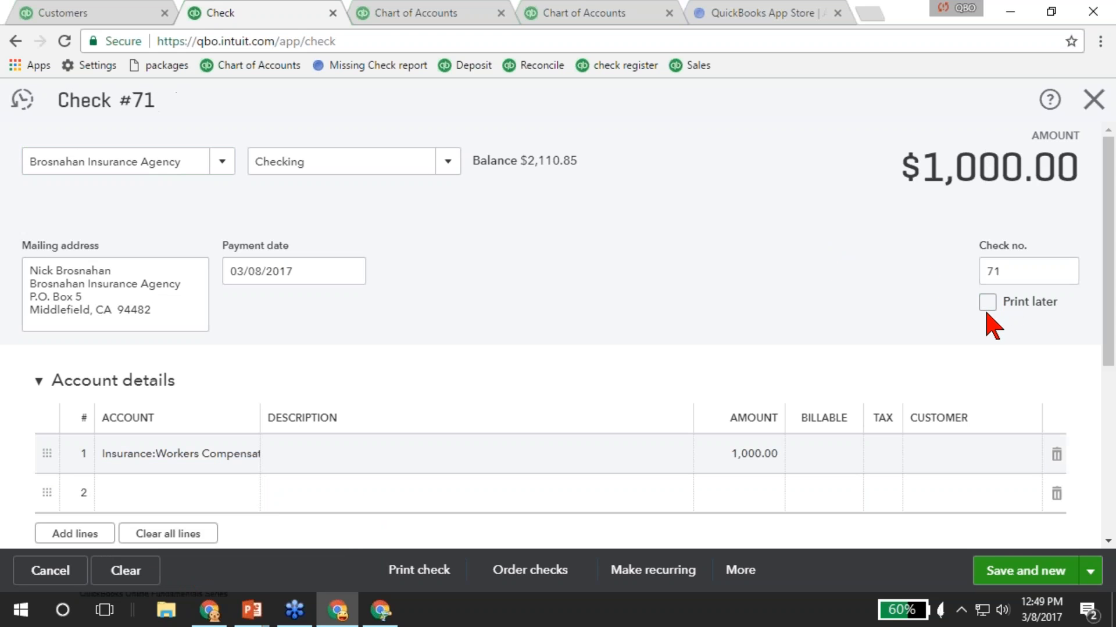
pyautogui.click(1020, 273)
pyautogui.write('1243')
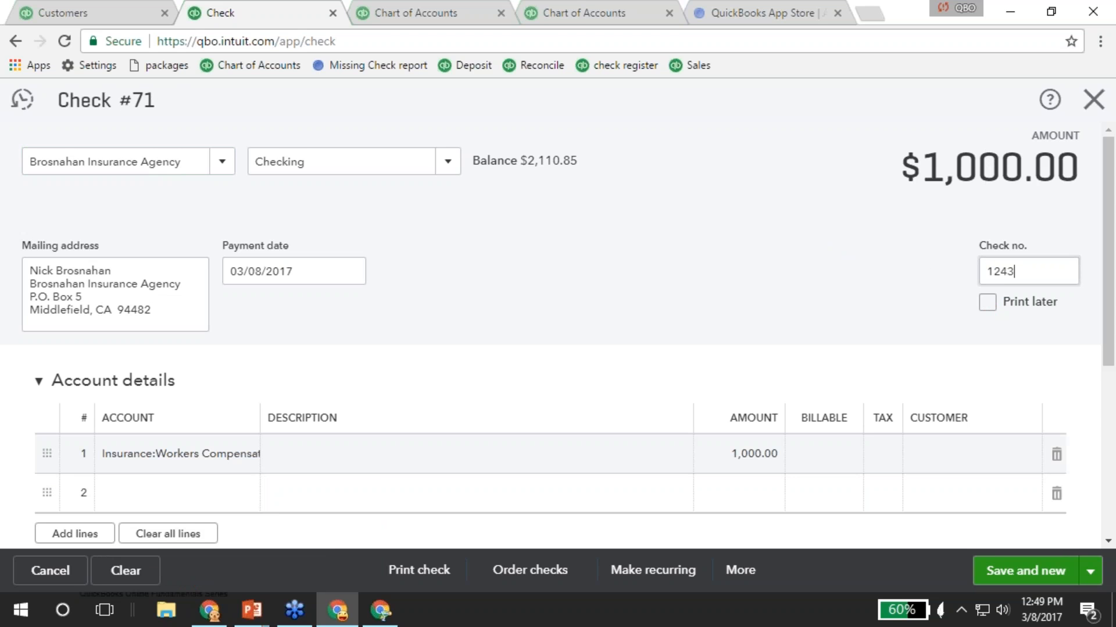
pyautogui.scroll(-2, 796, 312)
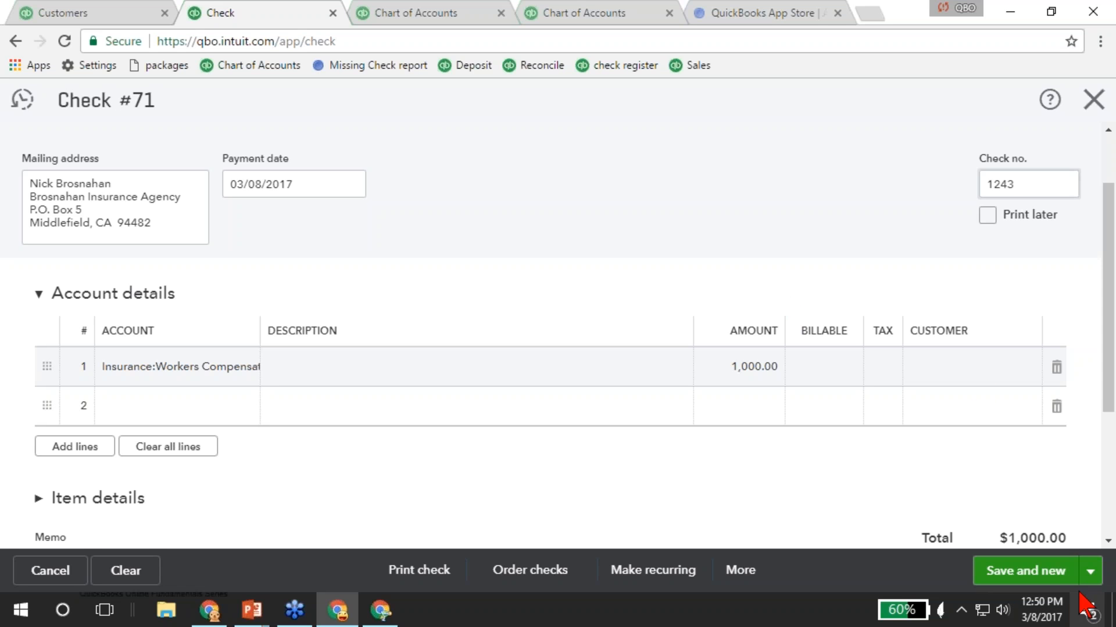
pyautogui.click(1090, 571)
pyautogui.click(1018, 542)
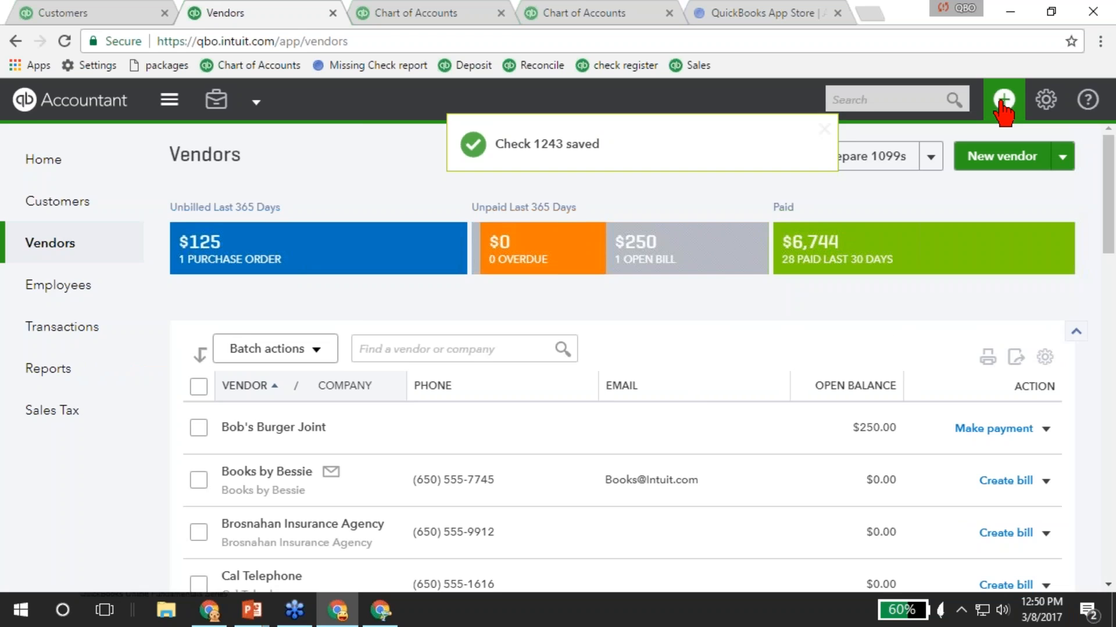
# Record an expense for Chin's Gas and Oil paid from the Checking account, and save and close it.
pyautogui.click(1003, 100)
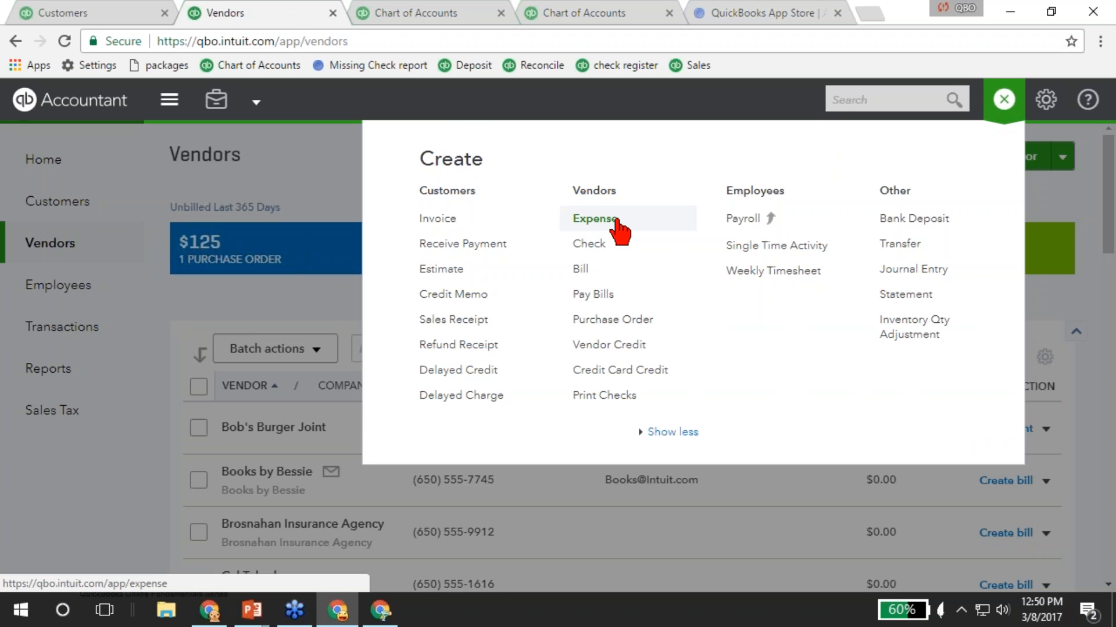
pyautogui.click(617, 221)
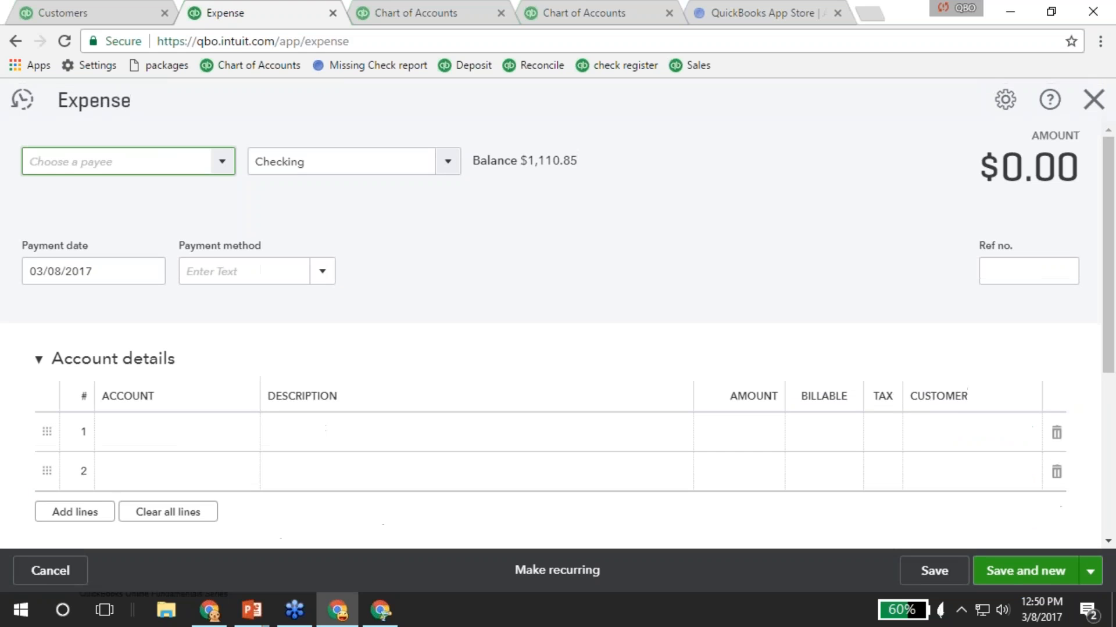
pyautogui.click(222, 163)
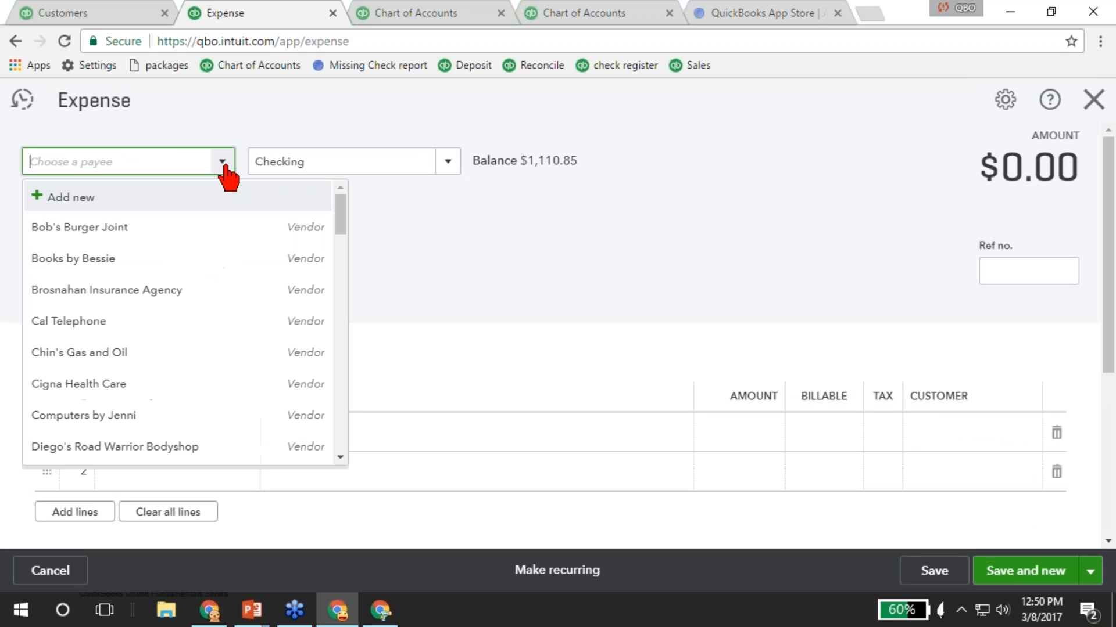
pyautogui.click(101, 352)
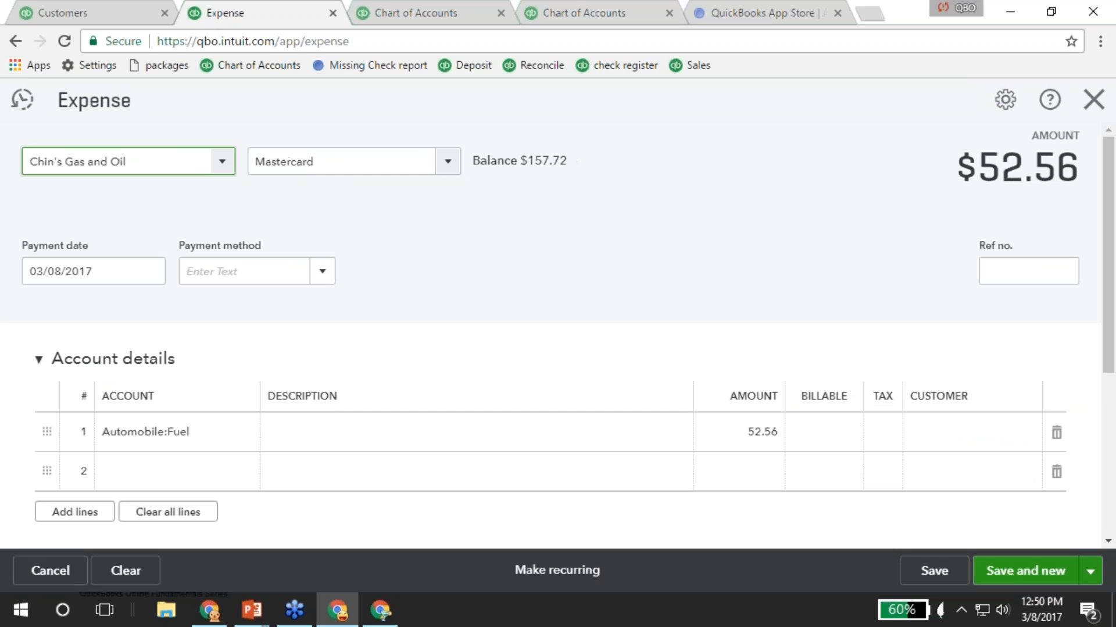
pyautogui.click(450, 165)
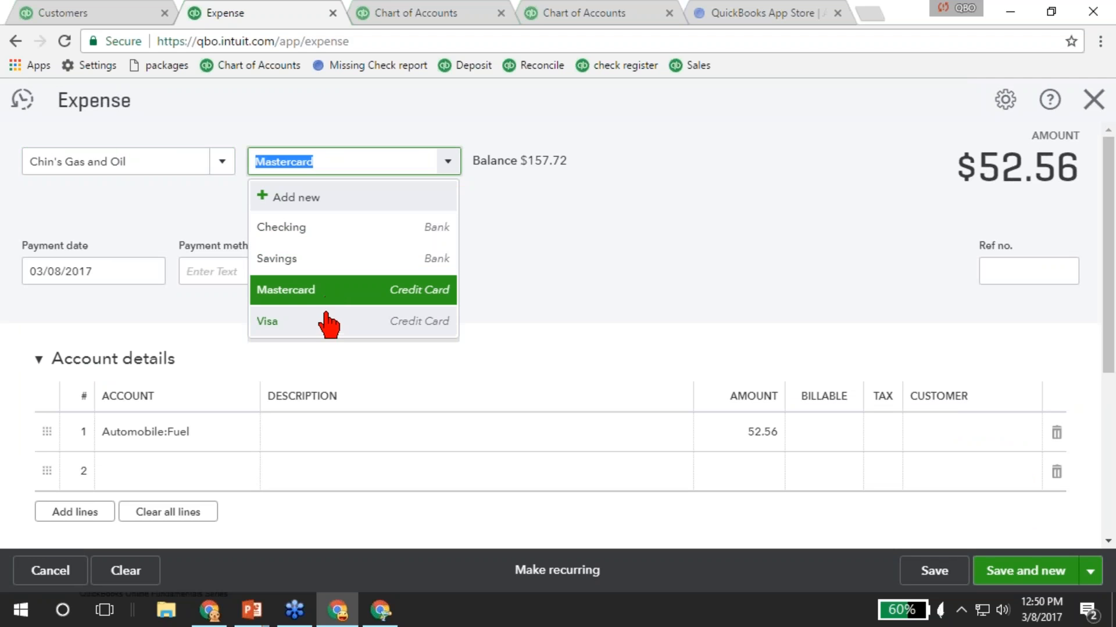
pyautogui.click(302, 235)
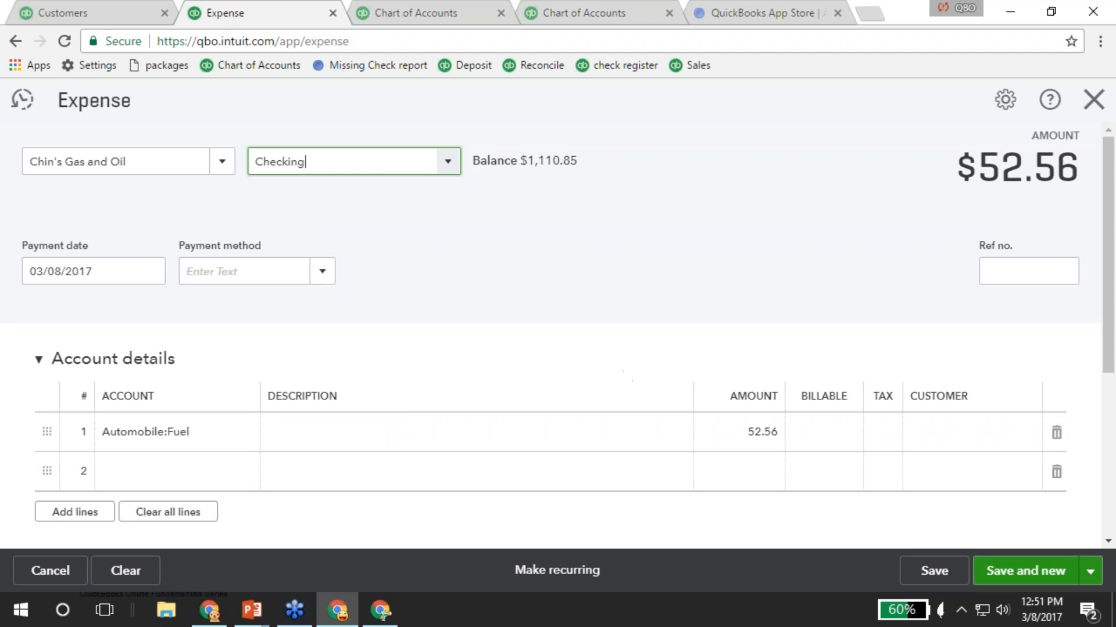
pyautogui.click(1089, 577)
pyautogui.click(1002, 541)
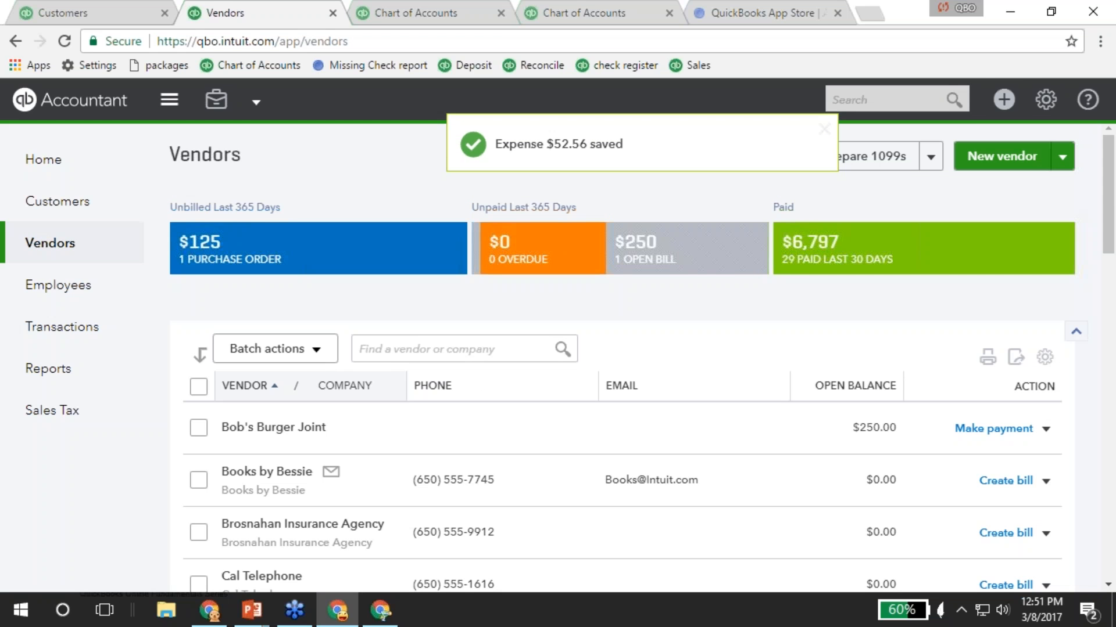
# Create a purchase order for the vendor Hicks Hardware, and save and close it.
pyautogui.click(1002, 101)
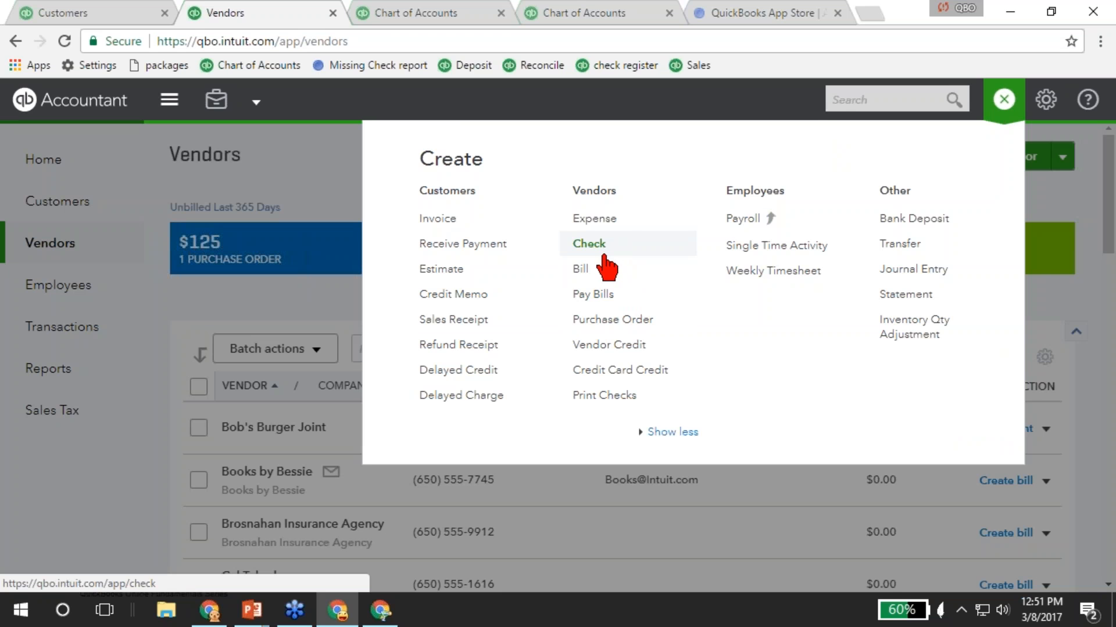
pyautogui.click(650, 332)
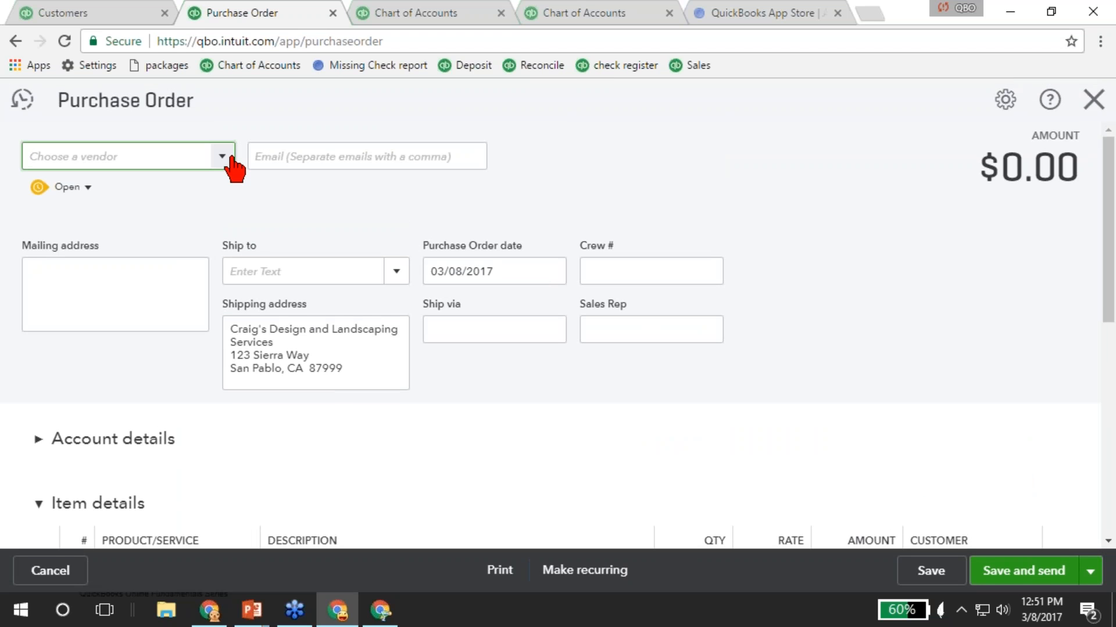
pyautogui.click(230, 166)
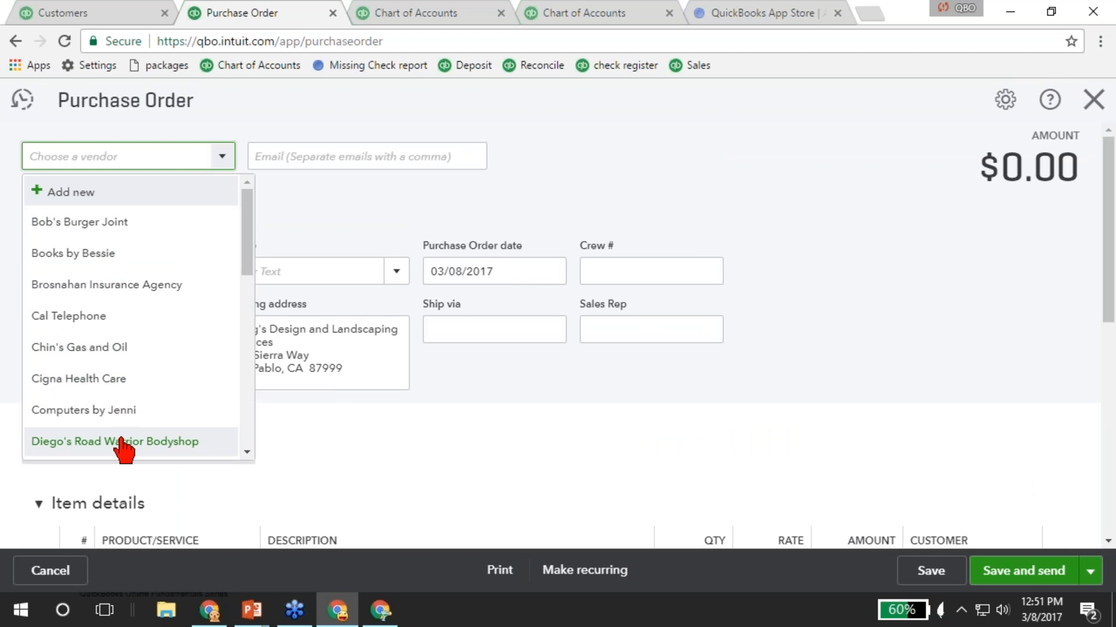
pyautogui.scroll(-4, 133, 337)
pyautogui.click(132, 337)
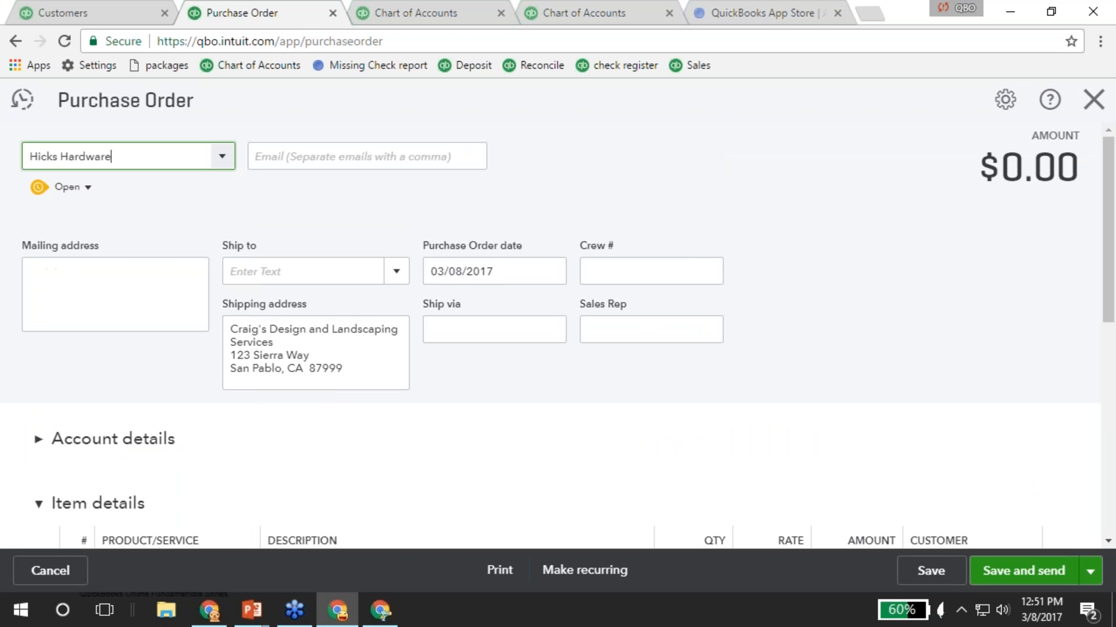
pyautogui.scroll(-5, 225, 324)
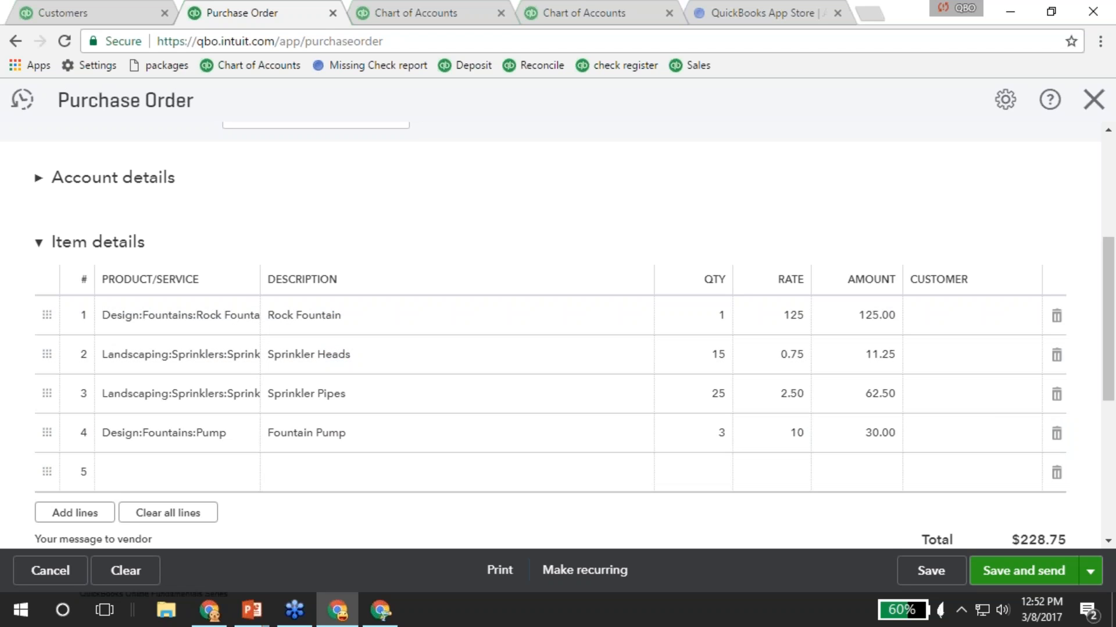
pyautogui.click(1089, 572)
pyautogui.click(1020, 543)
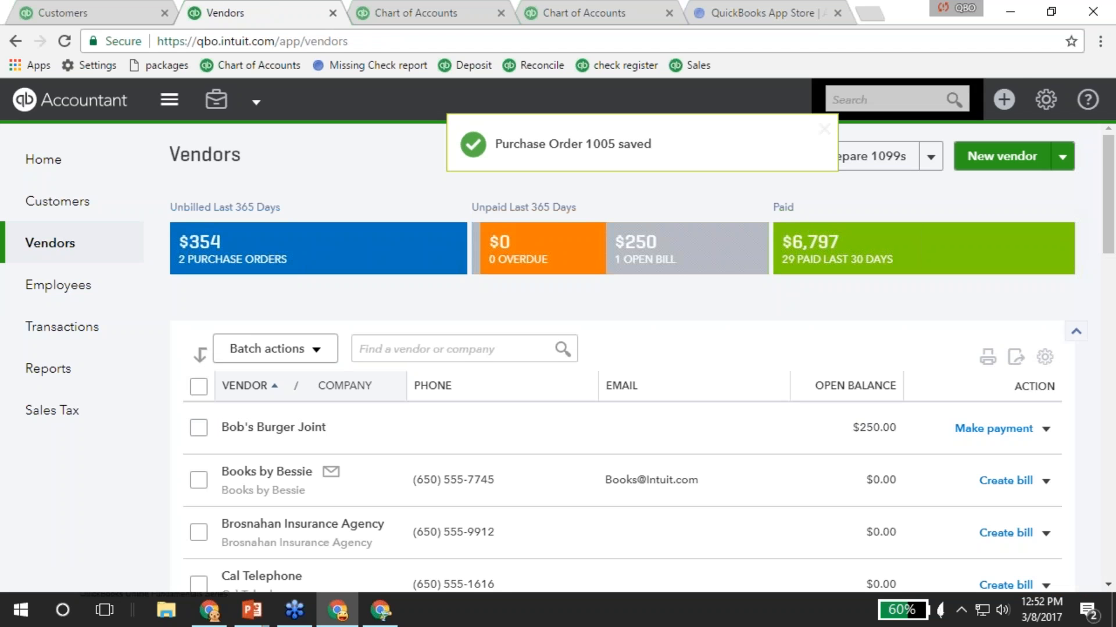
pyautogui.click(1005, 100)
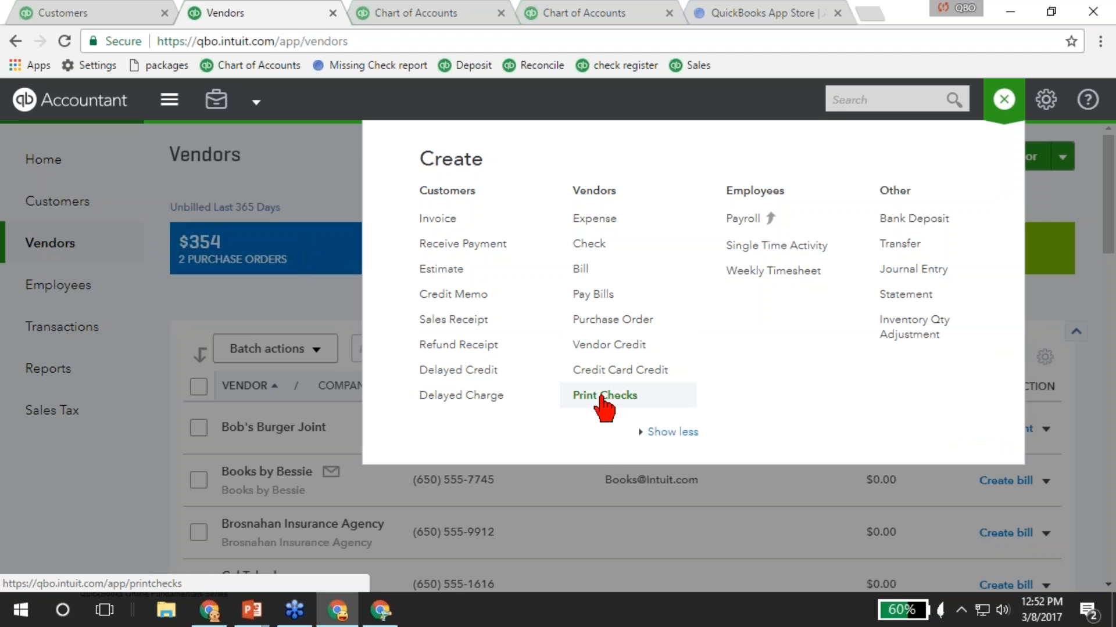
pyautogui.click(215, 311)
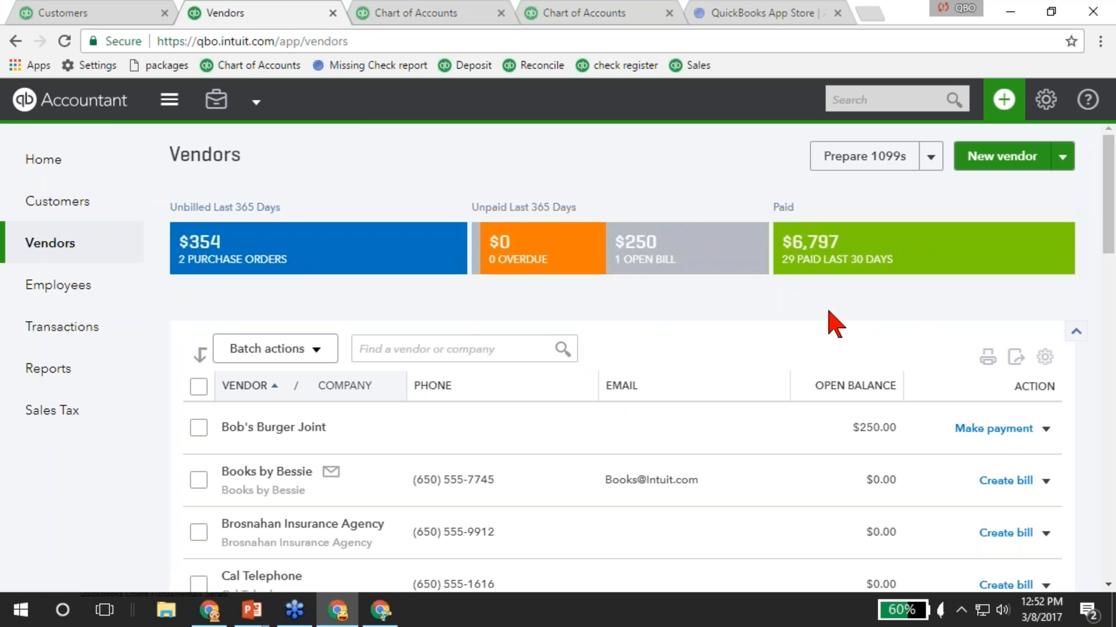
# Look at the batch actions for vendors, and open the list of expense transactions.
pyautogui.click(265, 353)
pyautogui.click(276, 351)
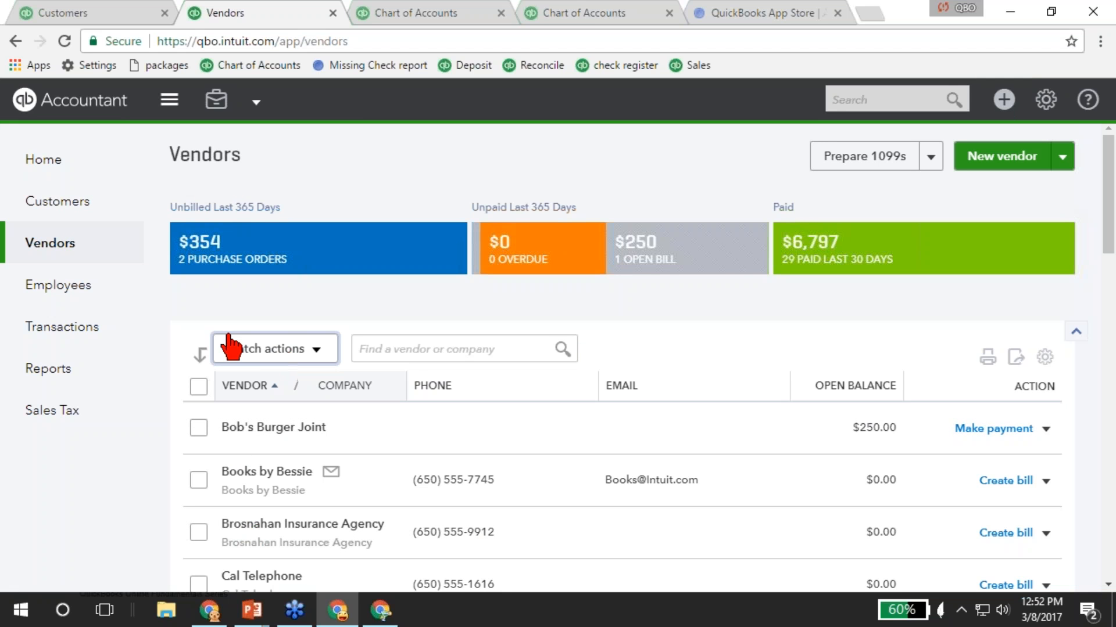
pyautogui.click(22, 340)
pyautogui.click(54, 414)
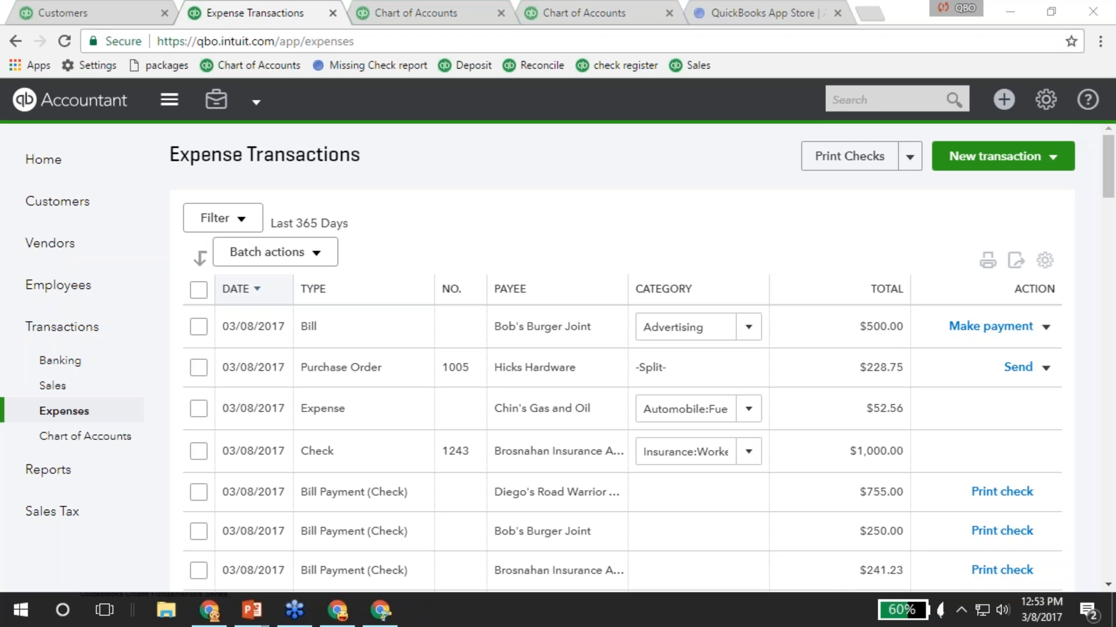
pyautogui.click(396, 219)
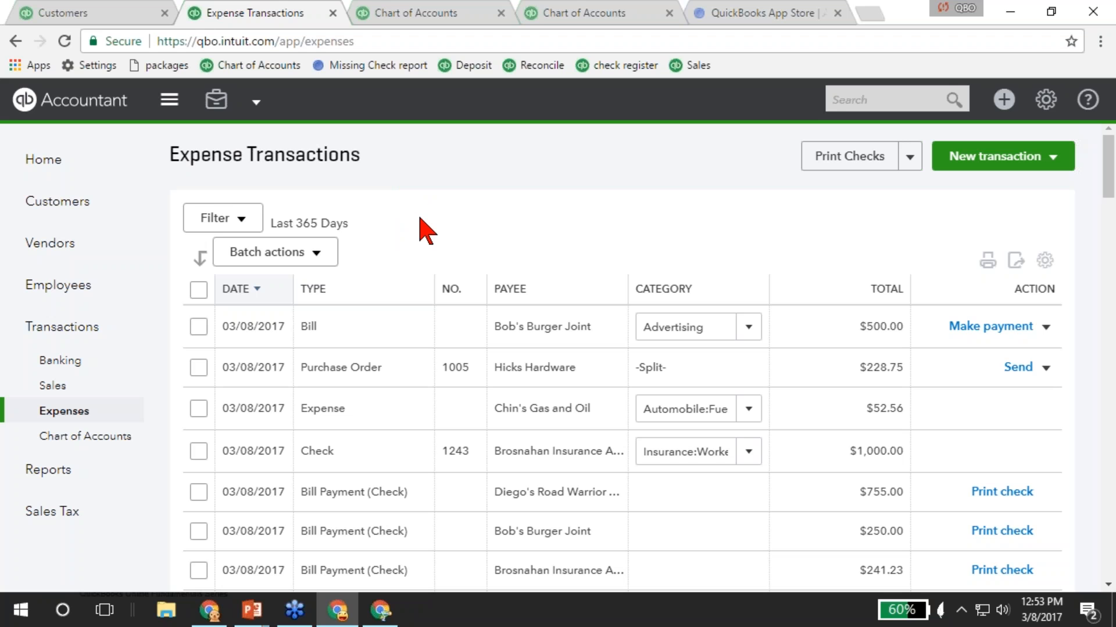
# Switch to the other browser window, change the client company to Larry's Landscaping & Garden Supply, and open its employees list.
pyautogui.click(47, 286)
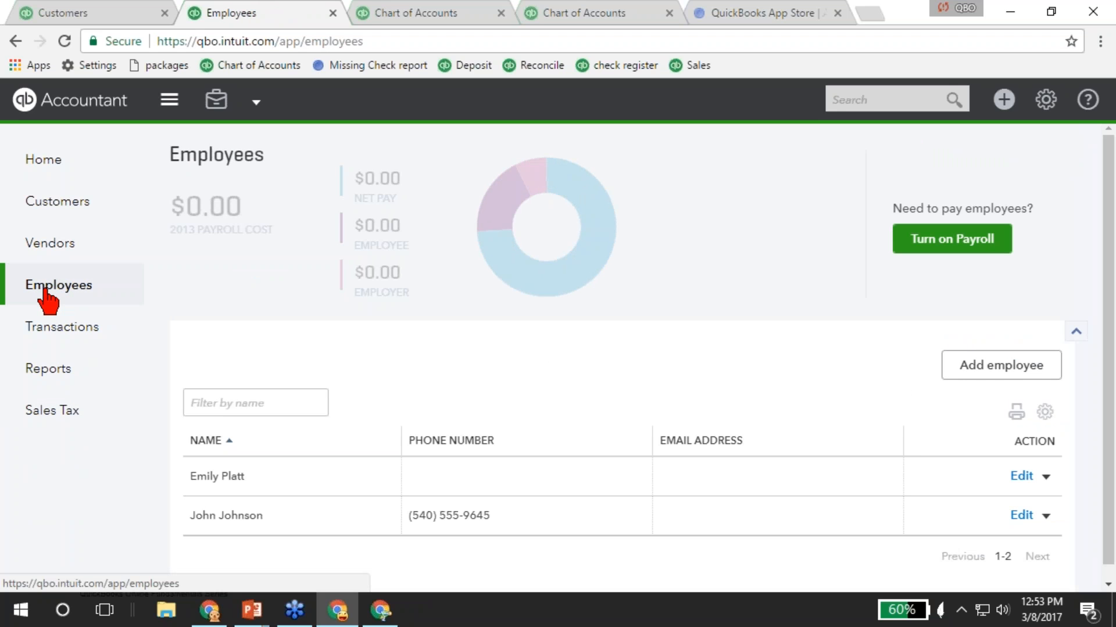
pyautogui.click(381, 610)
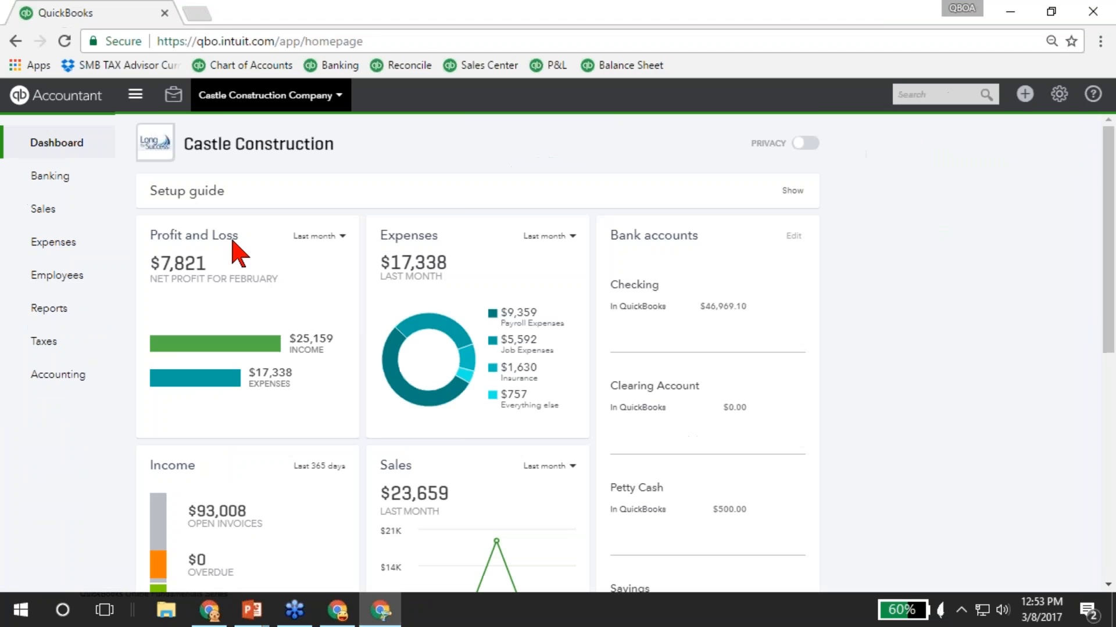
pyautogui.click(237, 105)
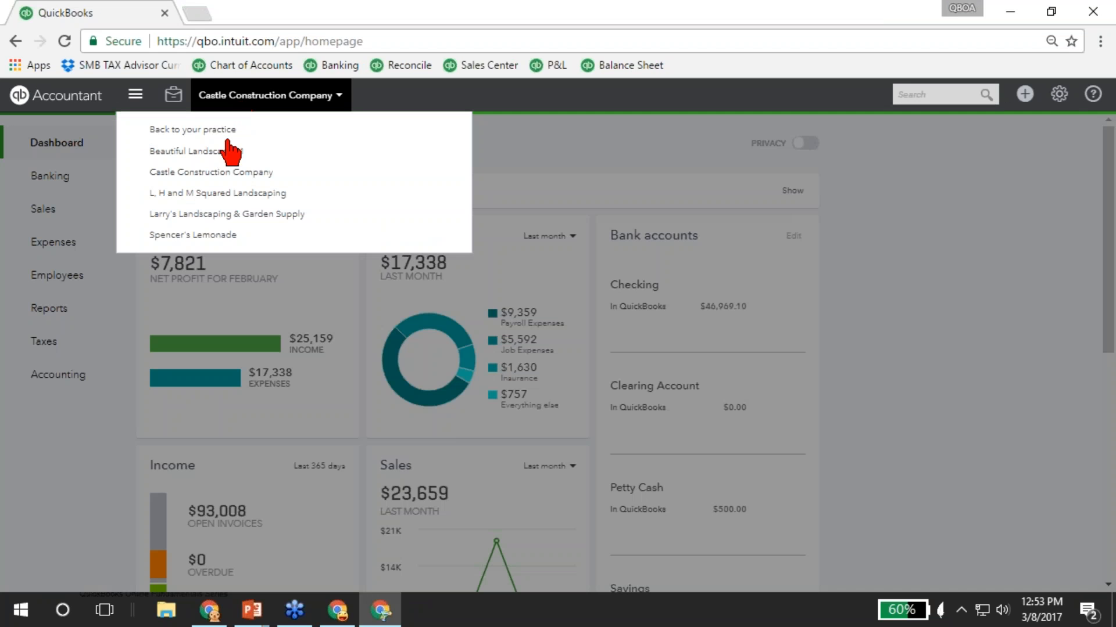
pyautogui.click(230, 215)
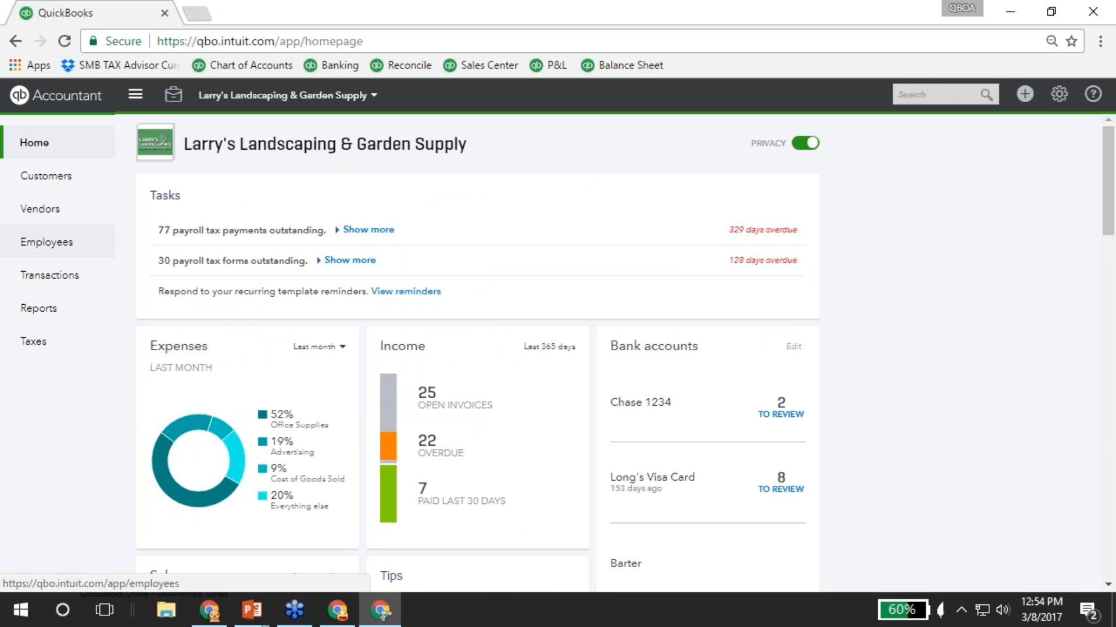
pyautogui.click(52, 246)
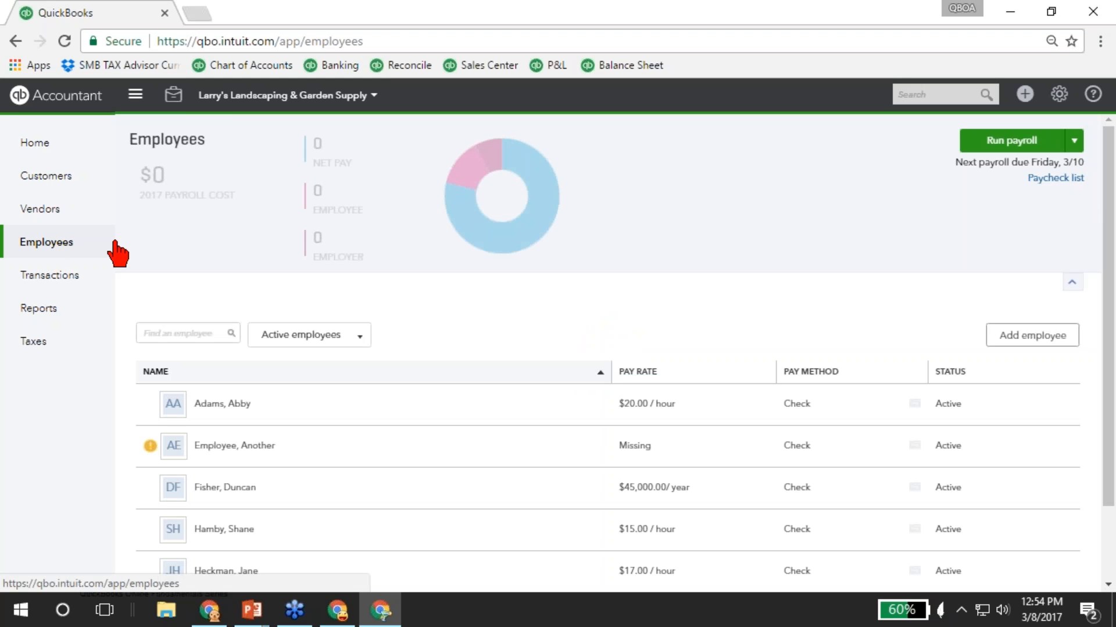
# Start the Every Friday payroll run and set the regular pay hours of the selected $15.00/hour employee to 32.
pyautogui.click(1012, 145)
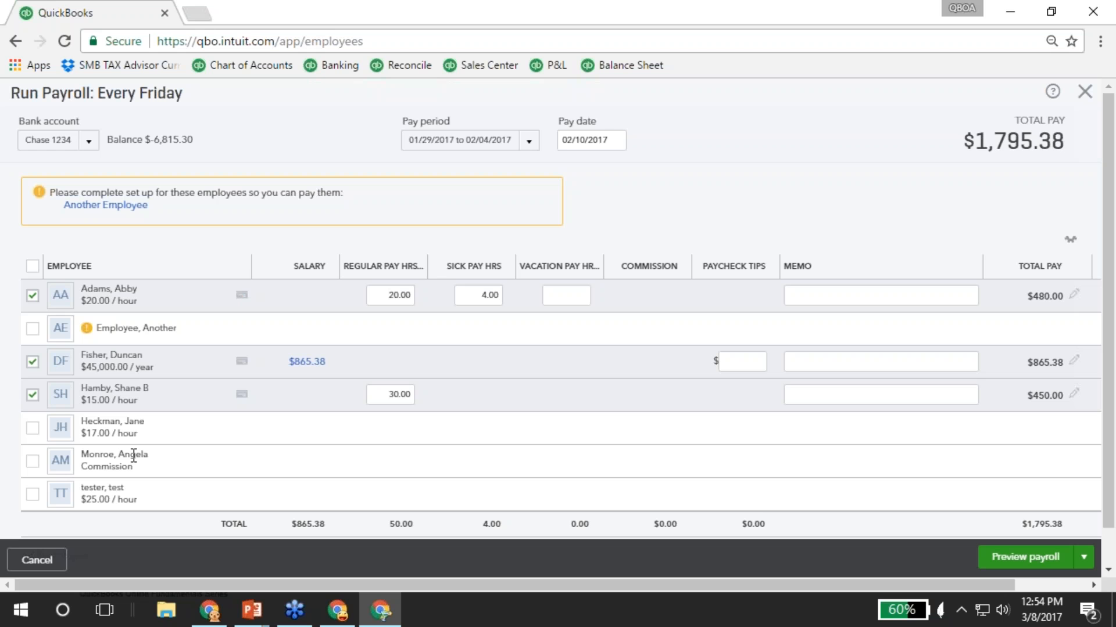
pyautogui.scroll(-1, 133, 456)
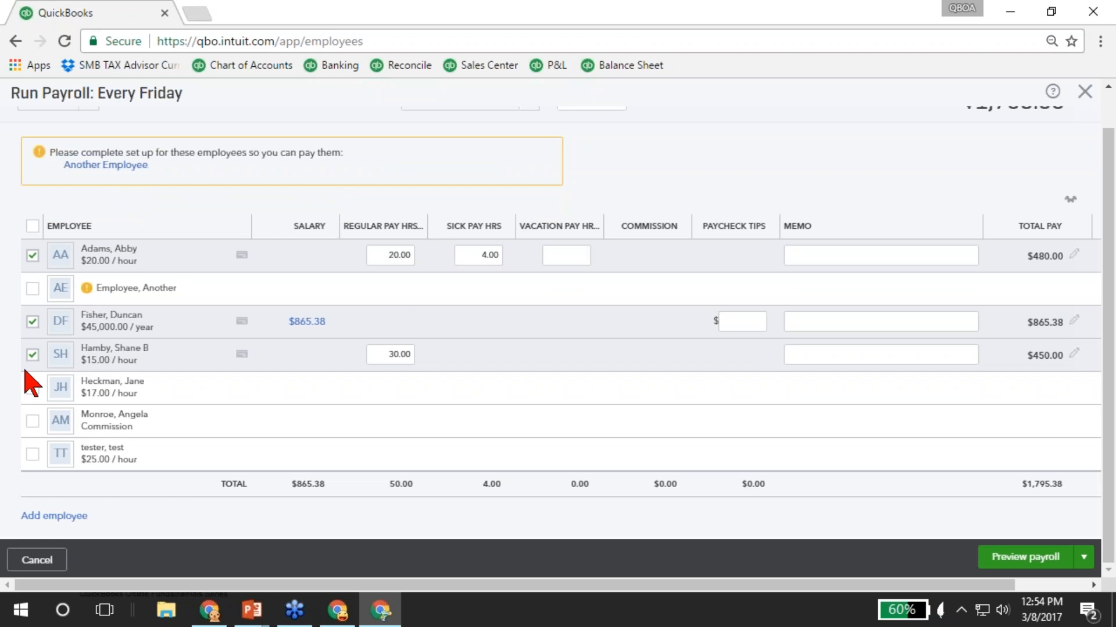
pyautogui.click(391, 355)
pyautogui.write('320')
pyautogui.press('BackSpace')
pyautogui.press('Tab')
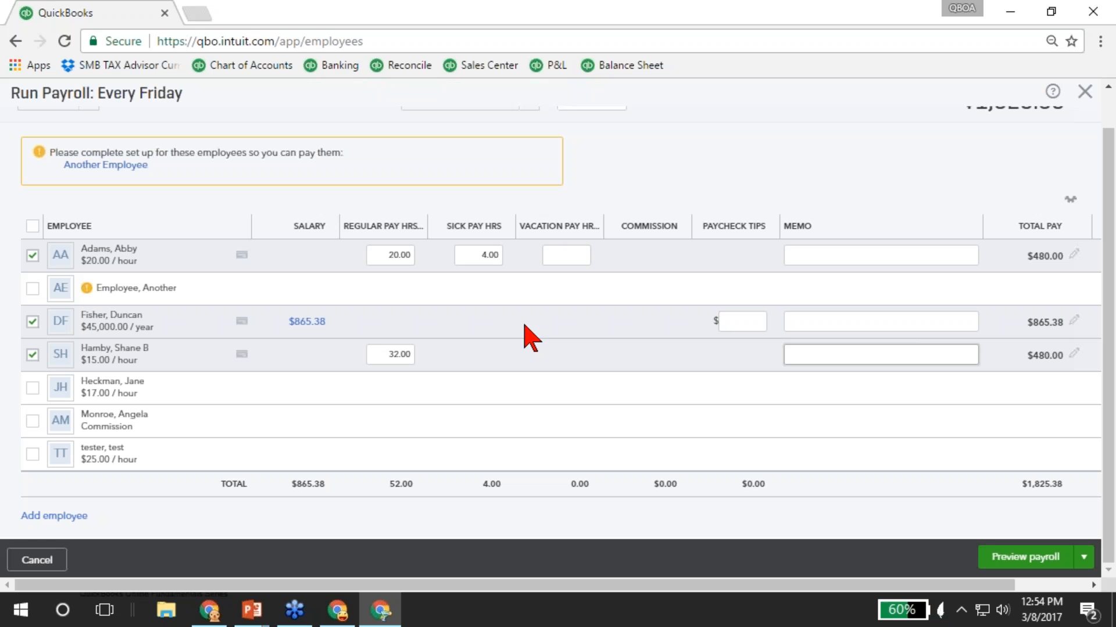
# Enter paycheck tips of 120 for the salaried employee and preview the payroll.
pyautogui.click(738, 321)
pyautogui.write('120')
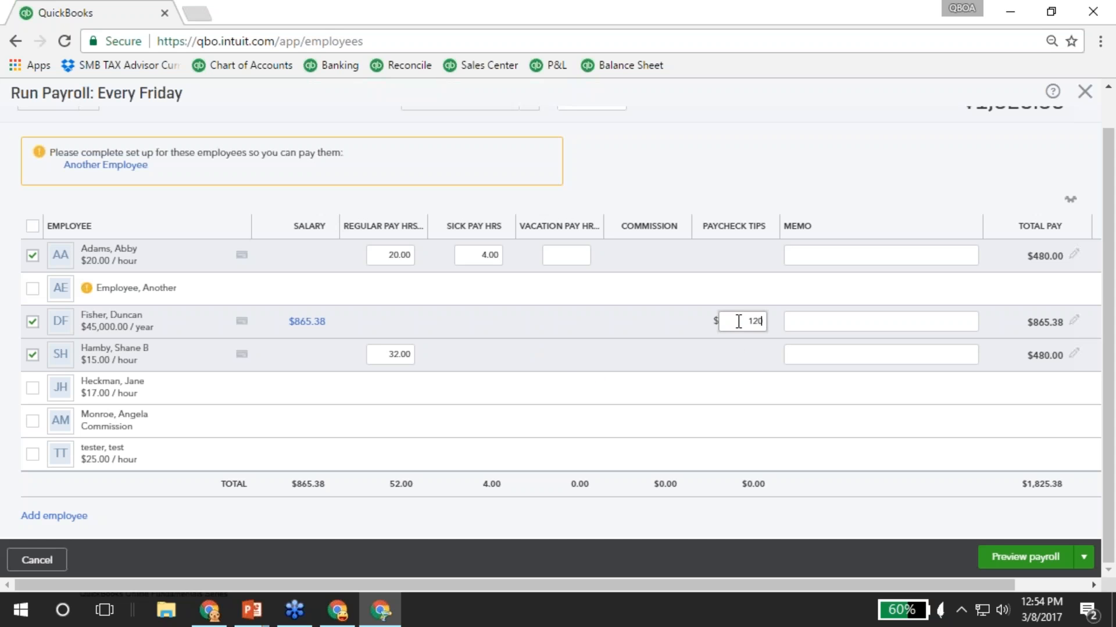
pyautogui.press('Tab')
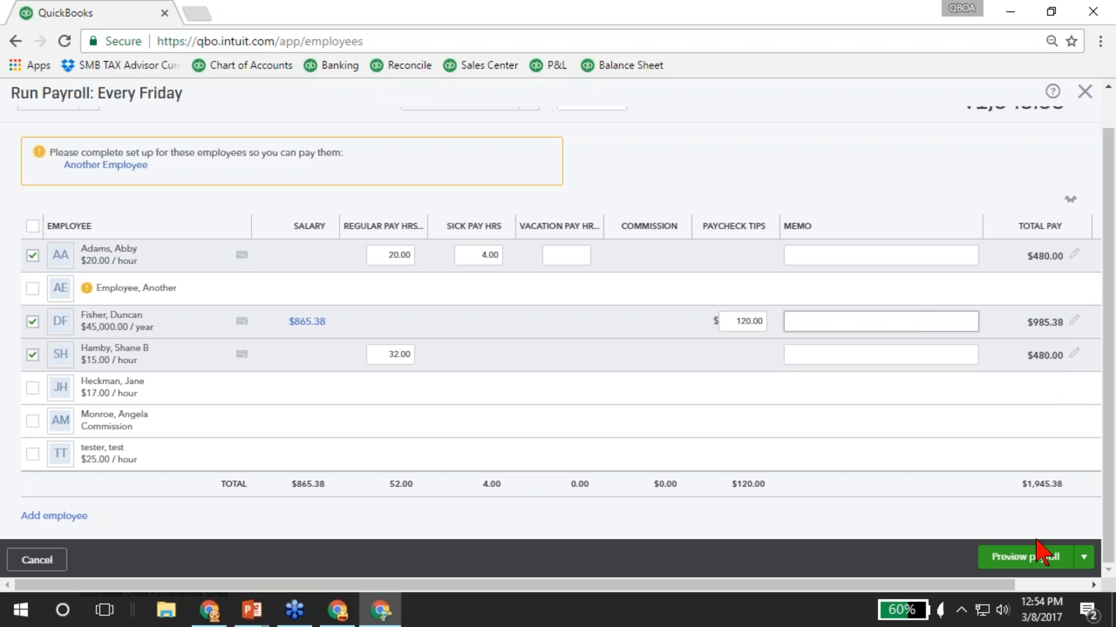
pyautogui.click(1037, 558)
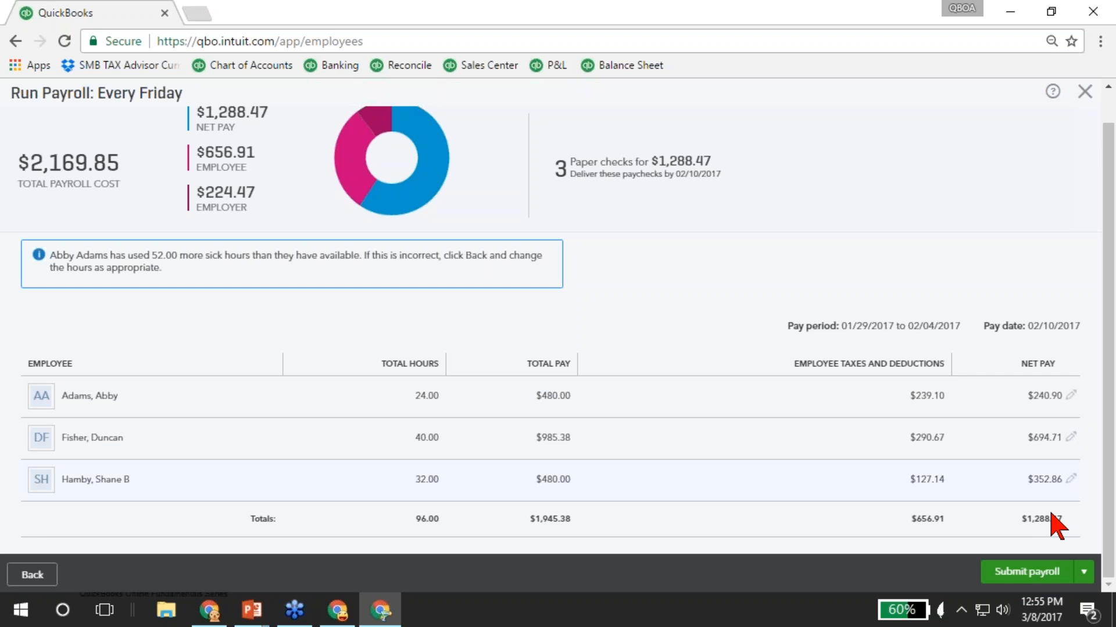
# Try to submit the previewed payroll, and close the payroll run.
pyautogui.click(1025, 573)
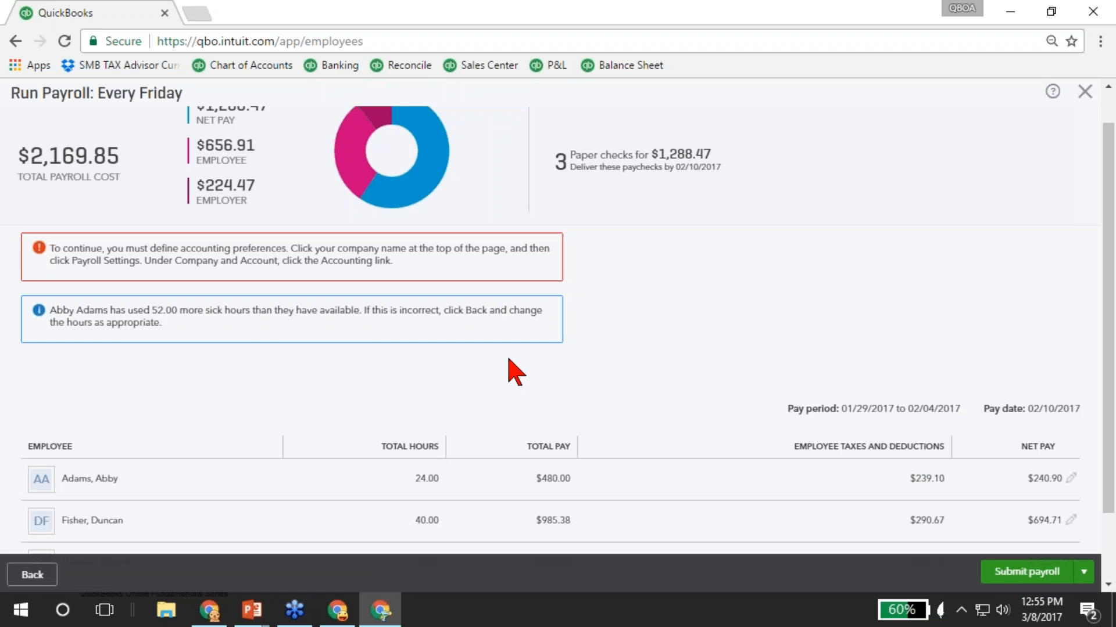
pyautogui.scroll(-2, 498, 393)
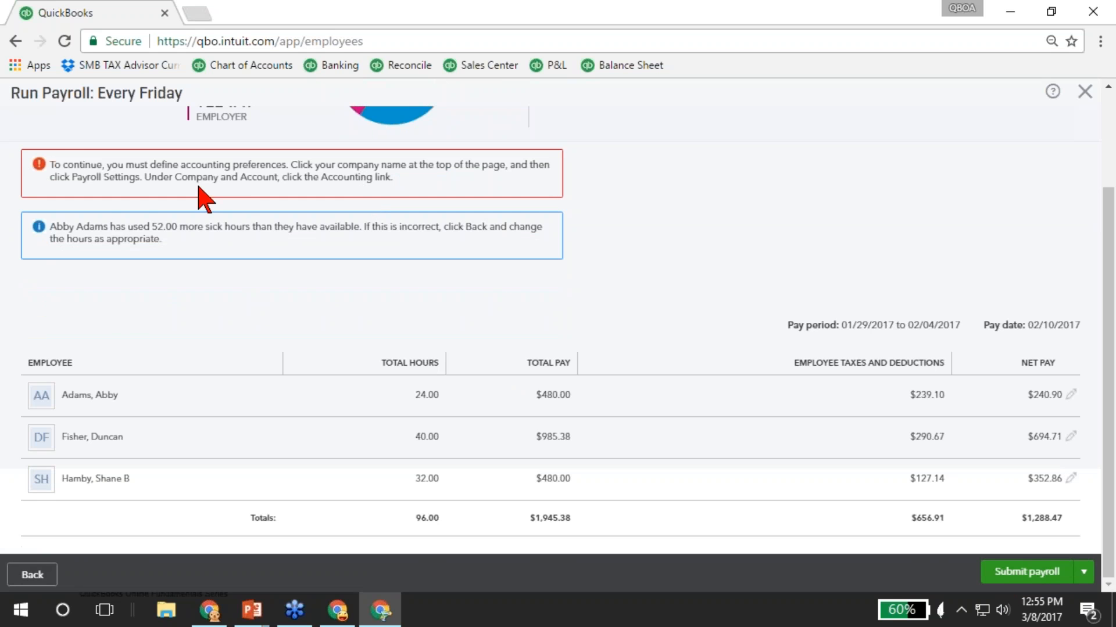
pyautogui.scroll(3, 192, 264)
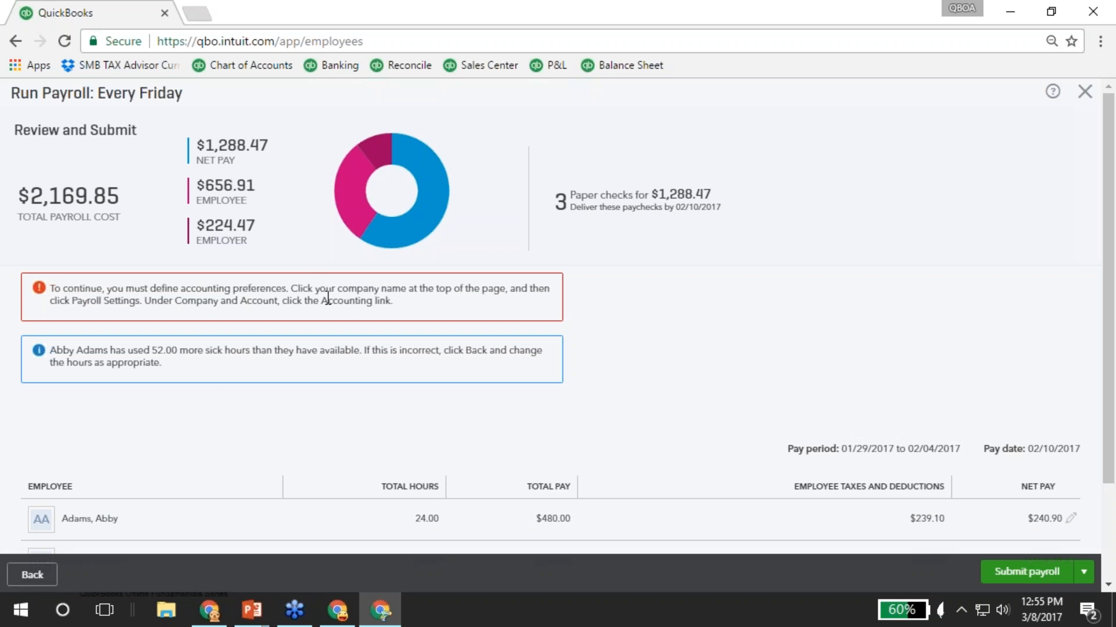
pyautogui.scroll(-3, 639, 453)
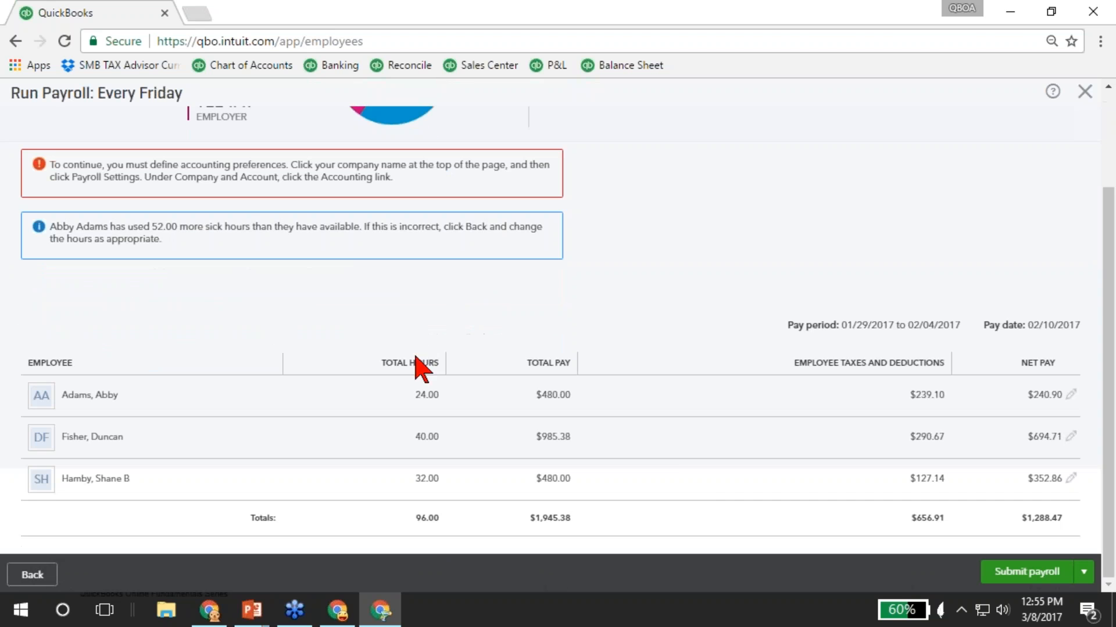
pyautogui.click(1023, 578)
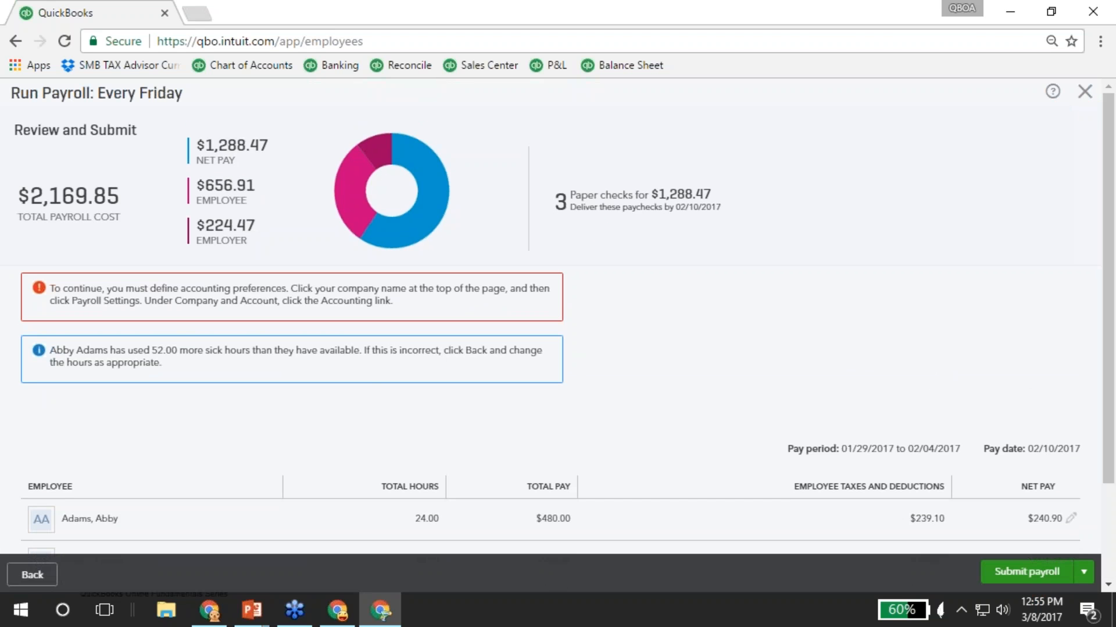
pyautogui.click(1085, 92)
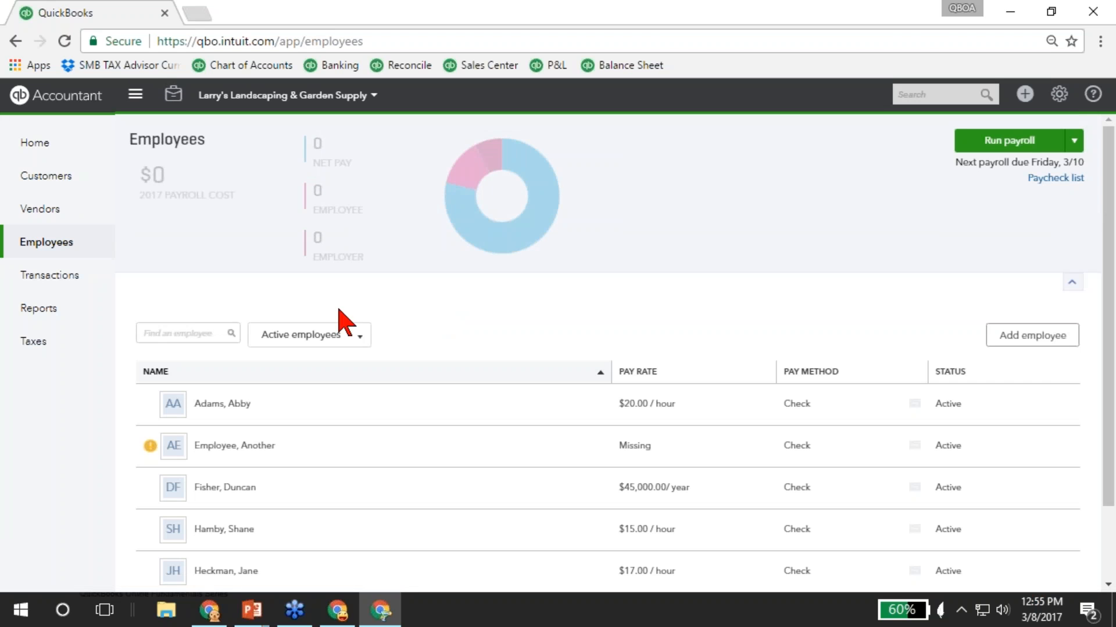
# Open the Manage Payroll category of All Reports and look through the available payroll reports.
pyautogui.click(56, 314)
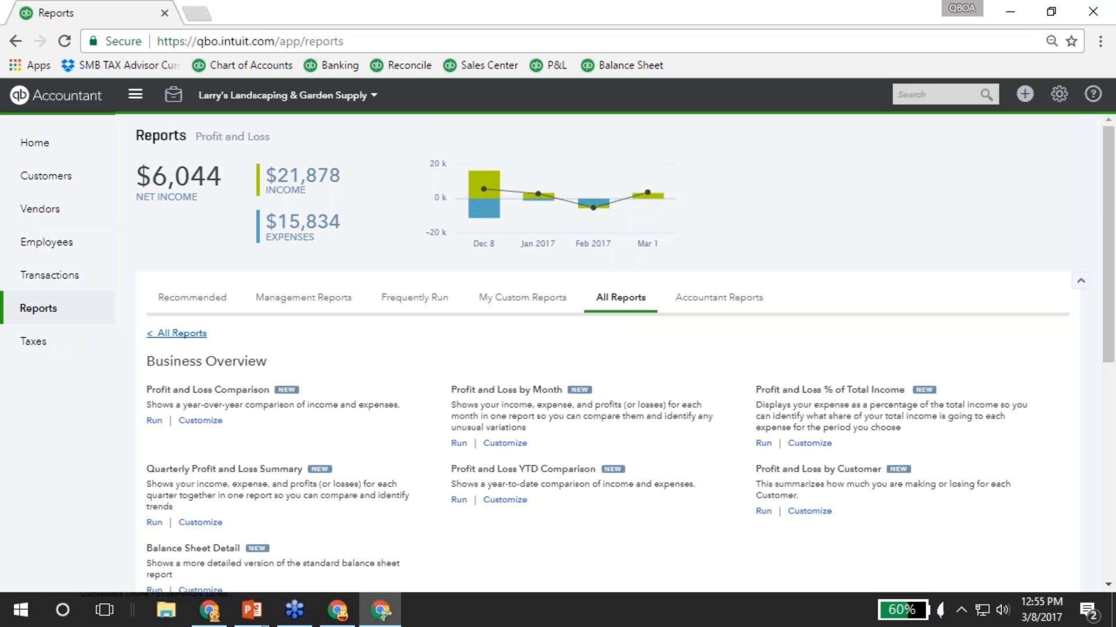
pyautogui.click(180, 334)
pyautogui.scroll(-2, 391, 360)
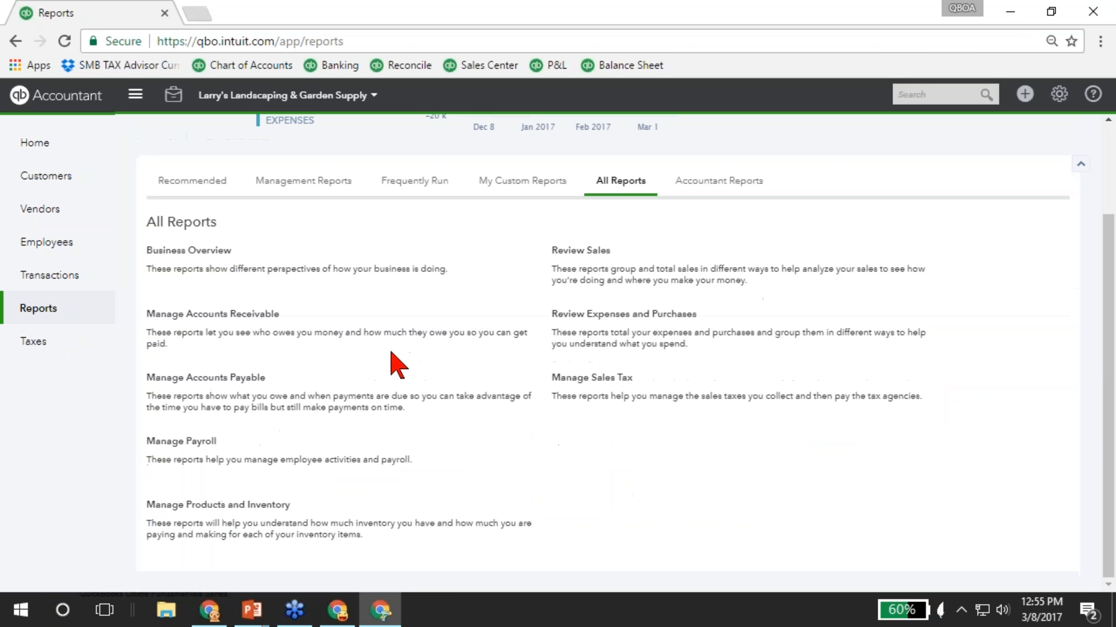
pyautogui.click(185, 443)
pyautogui.scroll(-3, 381, 443)
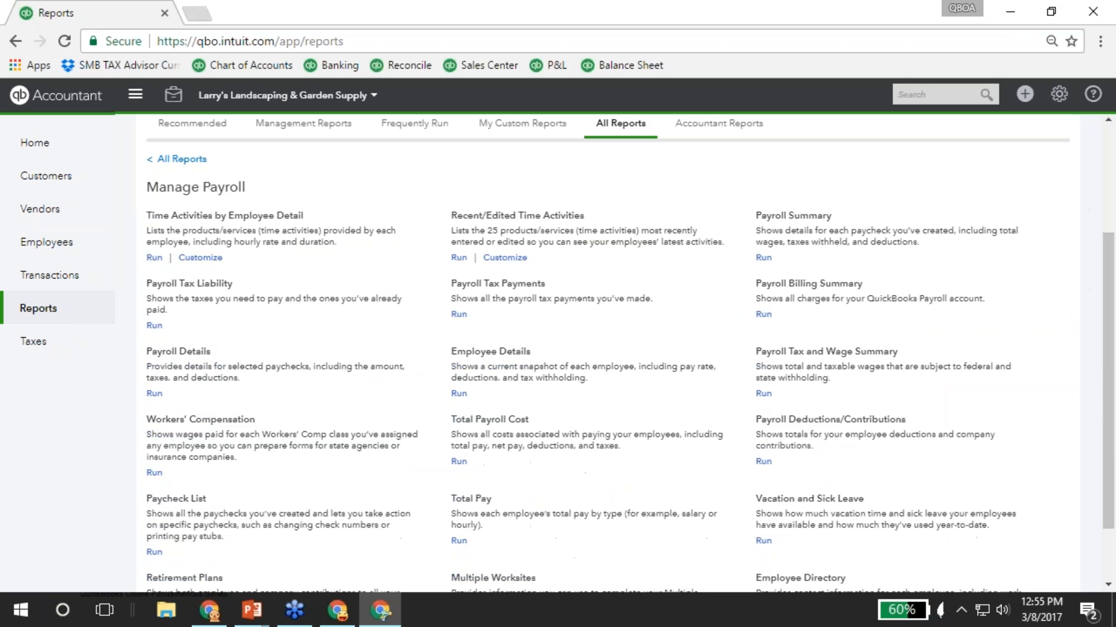
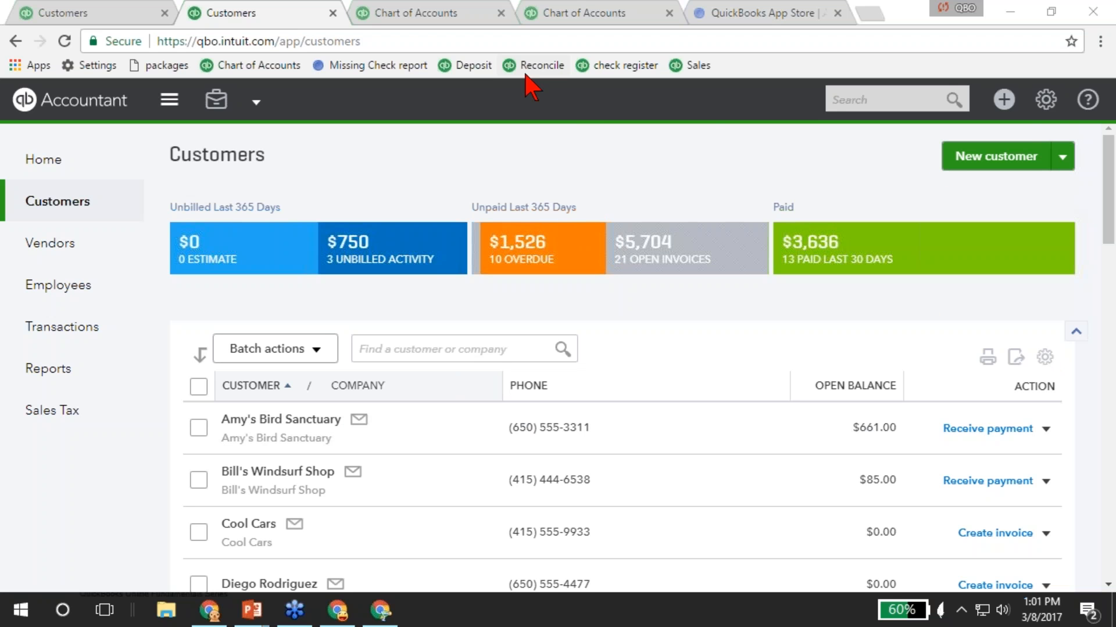
# Start reconciling the Craig's Design and Landscaping Services Checking account with statement ending date 02/28/2017 and ending balance 1,234, keeping the reconciliation open.
pyautogui.click(1046, 100)
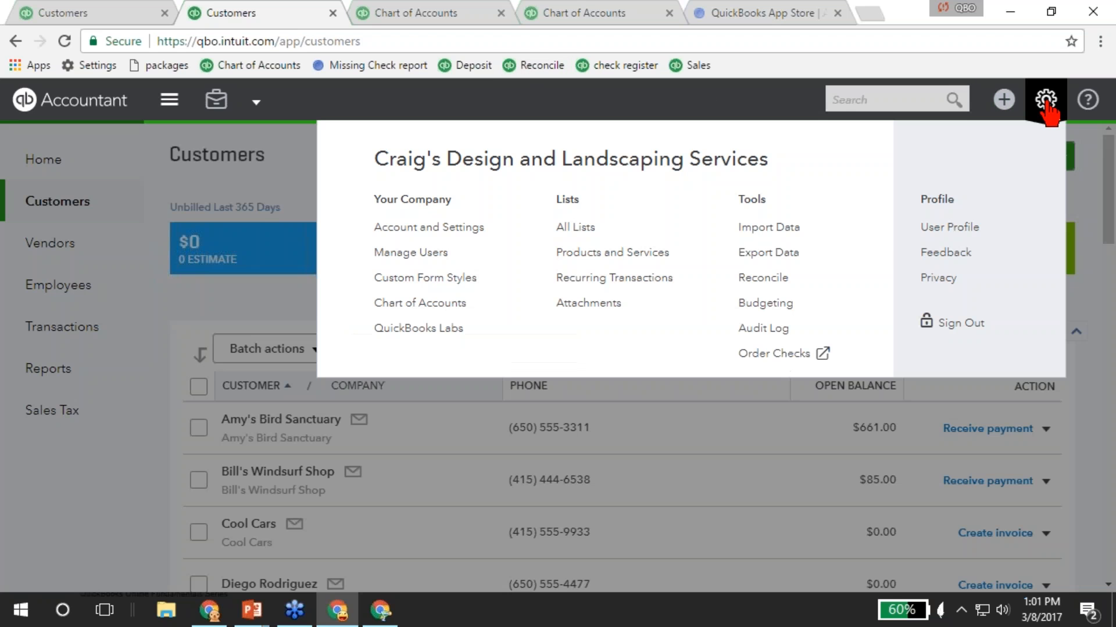
pyautogui.click(761, 278)
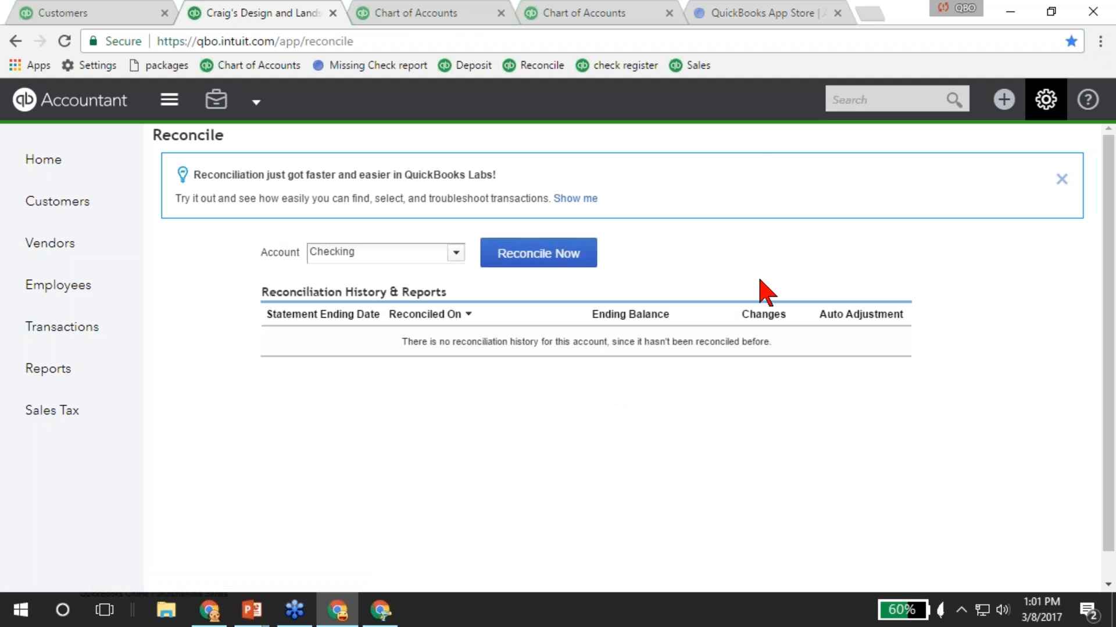
pyautogui.click(529, 263)
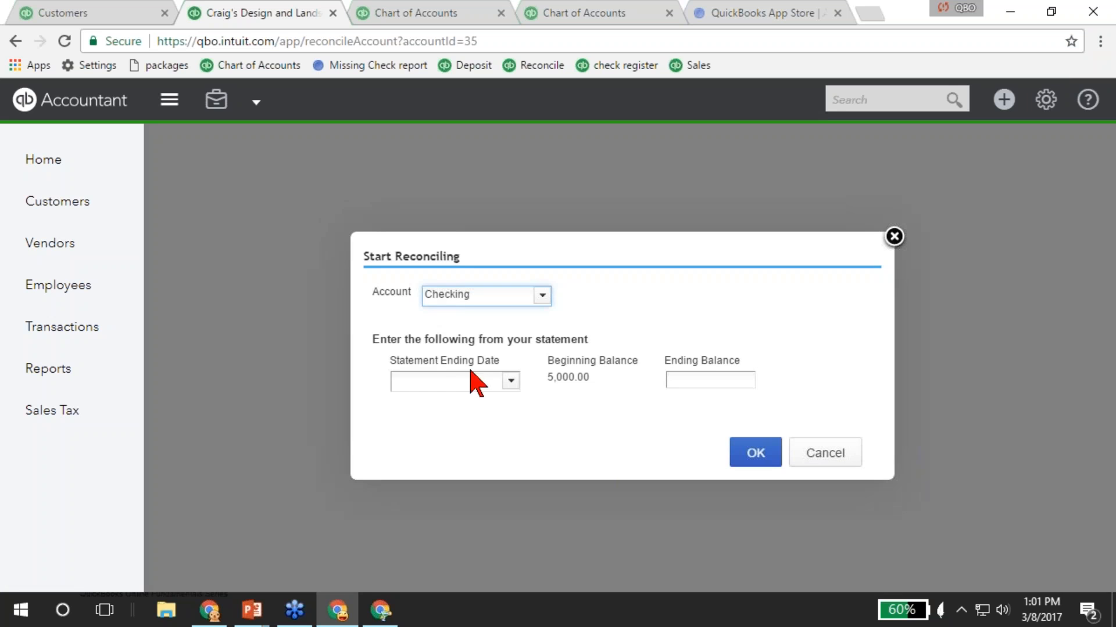
pyautogui.click(475, 379)
pyautogui.write('02282017')
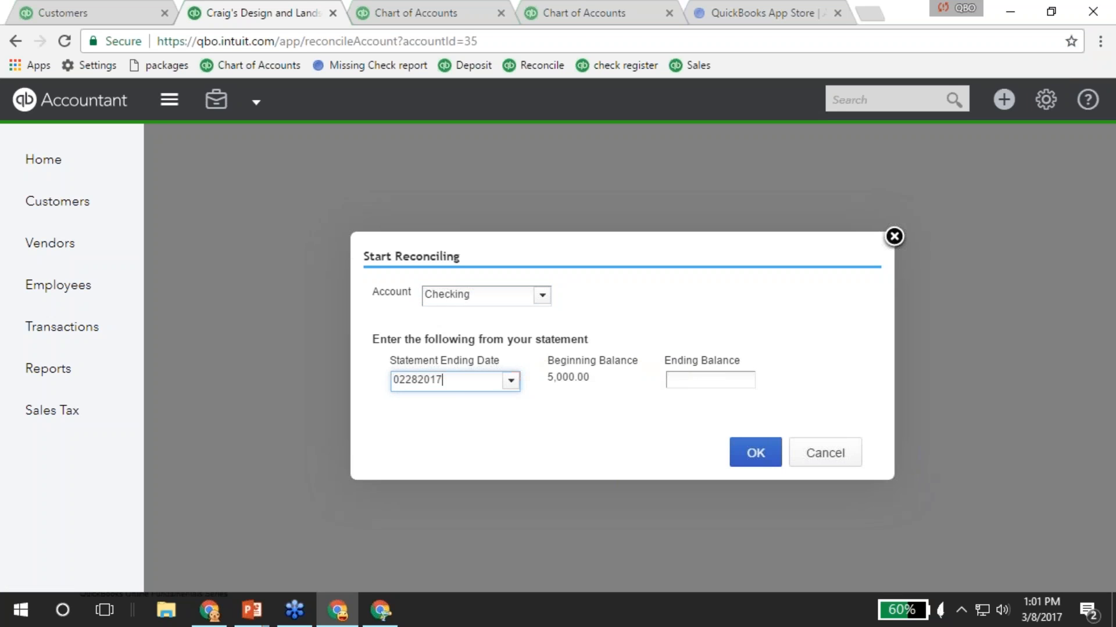
pyautogui.press('Tab')
pyautogui.write('1234')
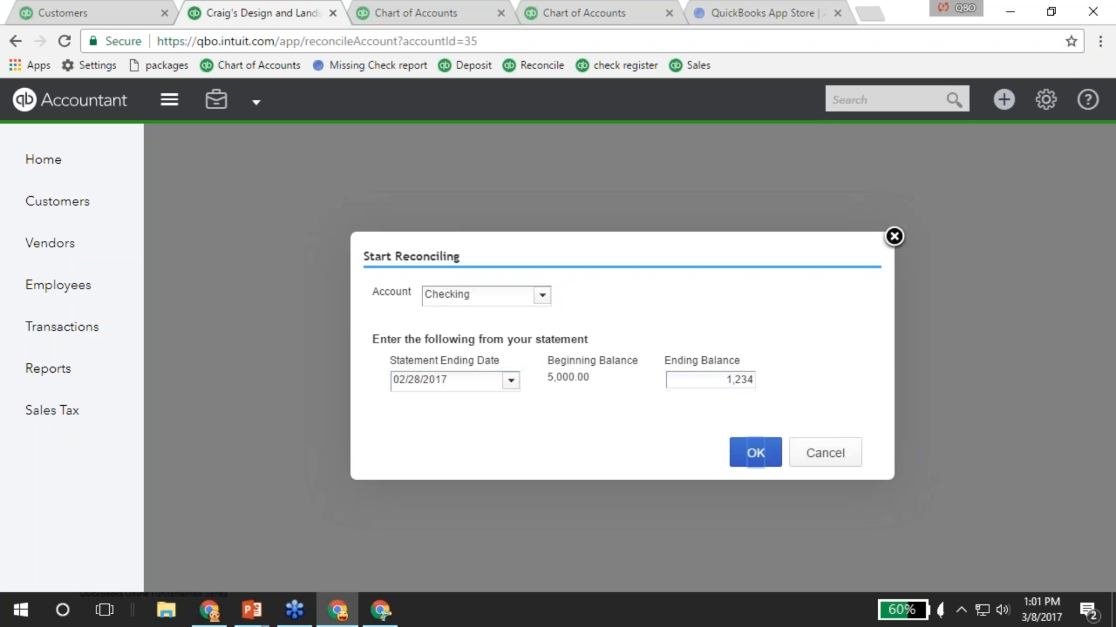
pyautogui.click(755, 458)
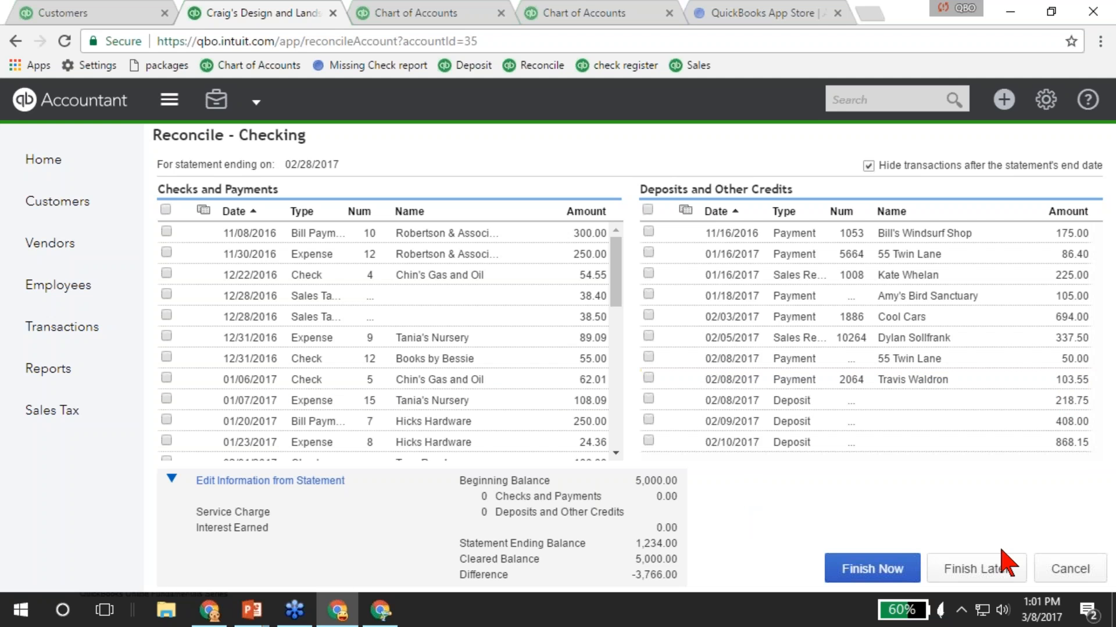
pyautogui.click(1068, 571)
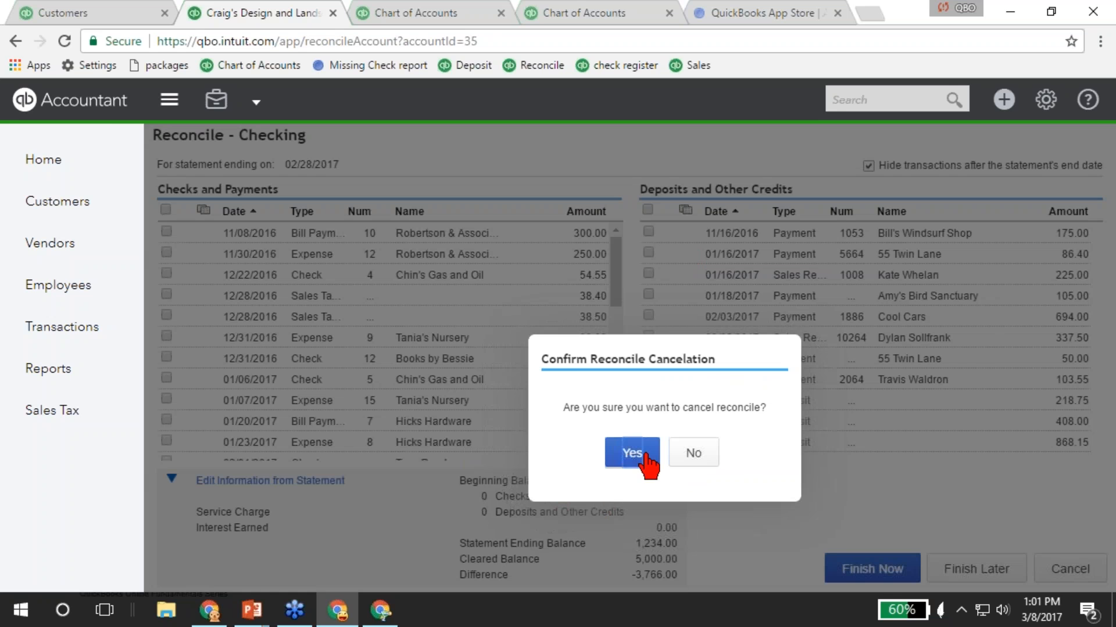
pyautogui.click(689, 452)
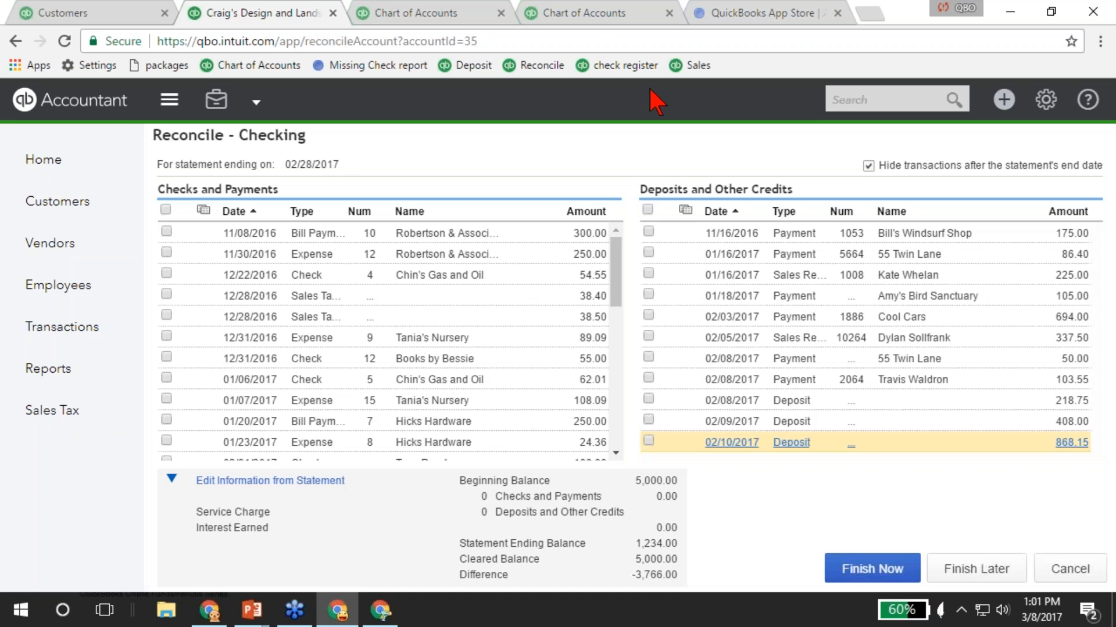
# In the first Chart of Accounts browser tab, open Banking, dismiss the tip, and show the recognized Mastercard transactions for review.
pyautogui.click(429, 14)
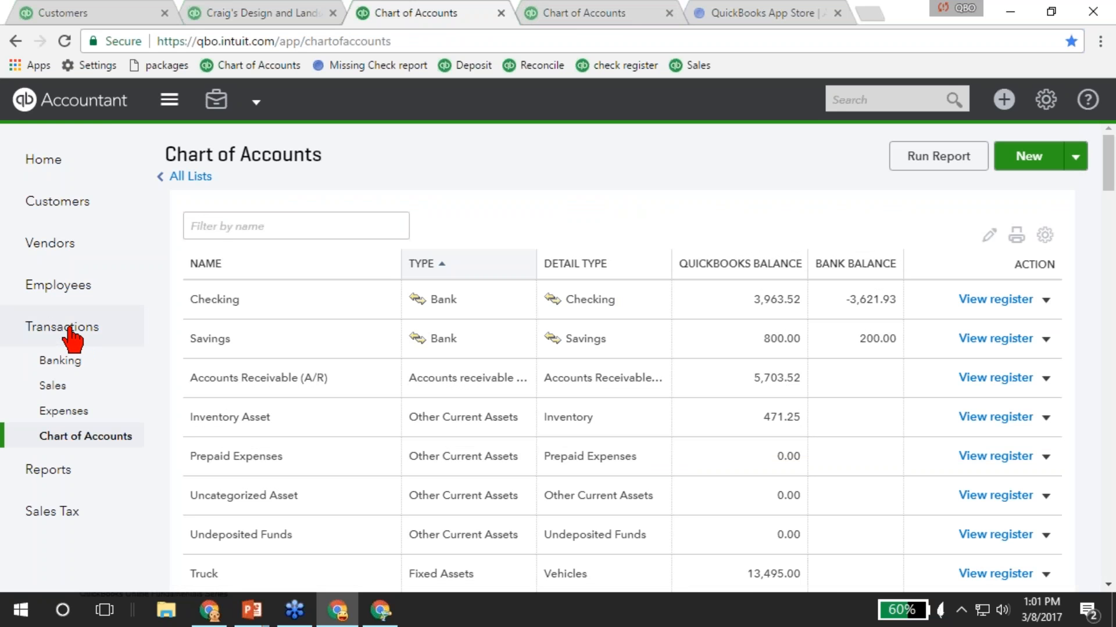
pyautogui.click(65, 363)
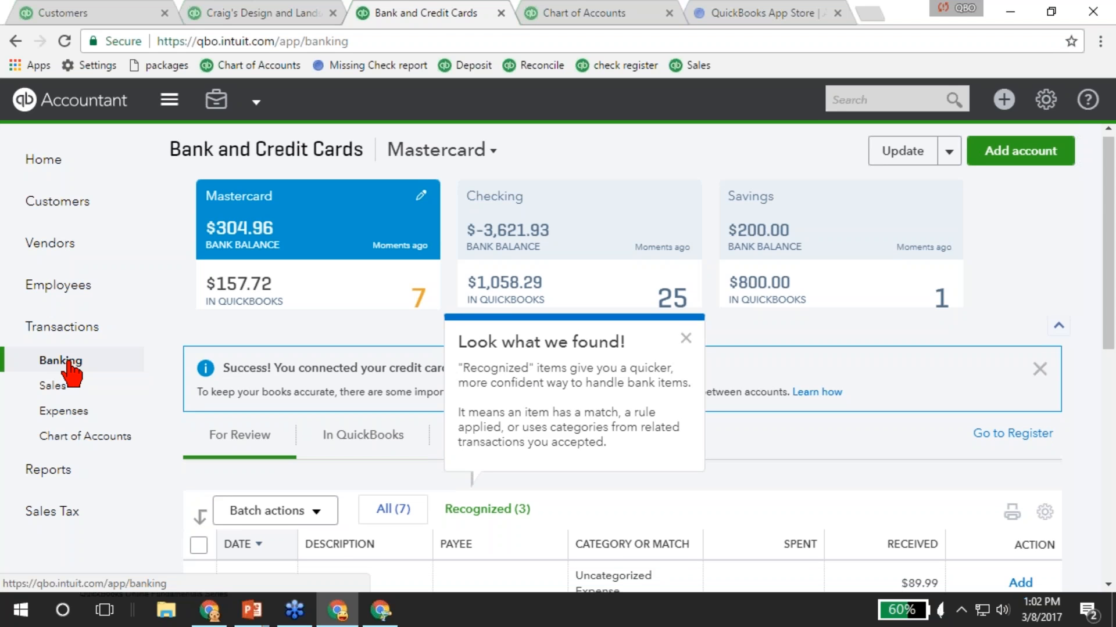
pyautogui.click(686, 339)
pyautogui.click(507, 510)
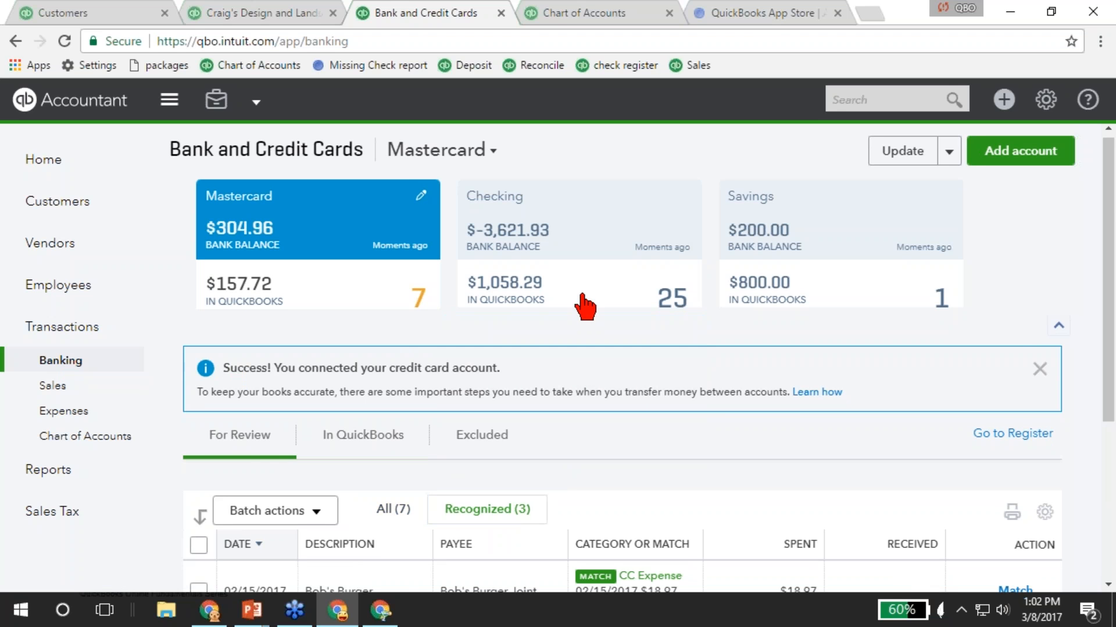
# Show the recognized transactions of the Checking bank feed, select them all, and accept them as a batch.
pyautogui.click(593, 281)
pyautogui.click(505, 448)
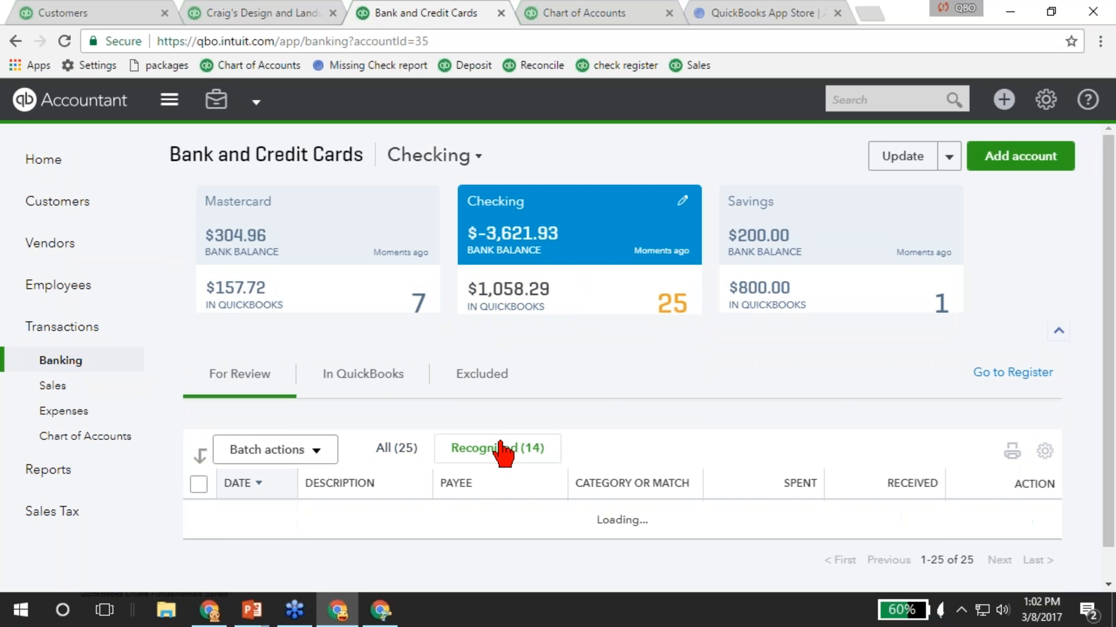
pyautogui.scroll(-5, 291, 302)
pyautogui.click(198, 222)
pyautogui.click(259, 190)
pyautogui.click(264, 222)
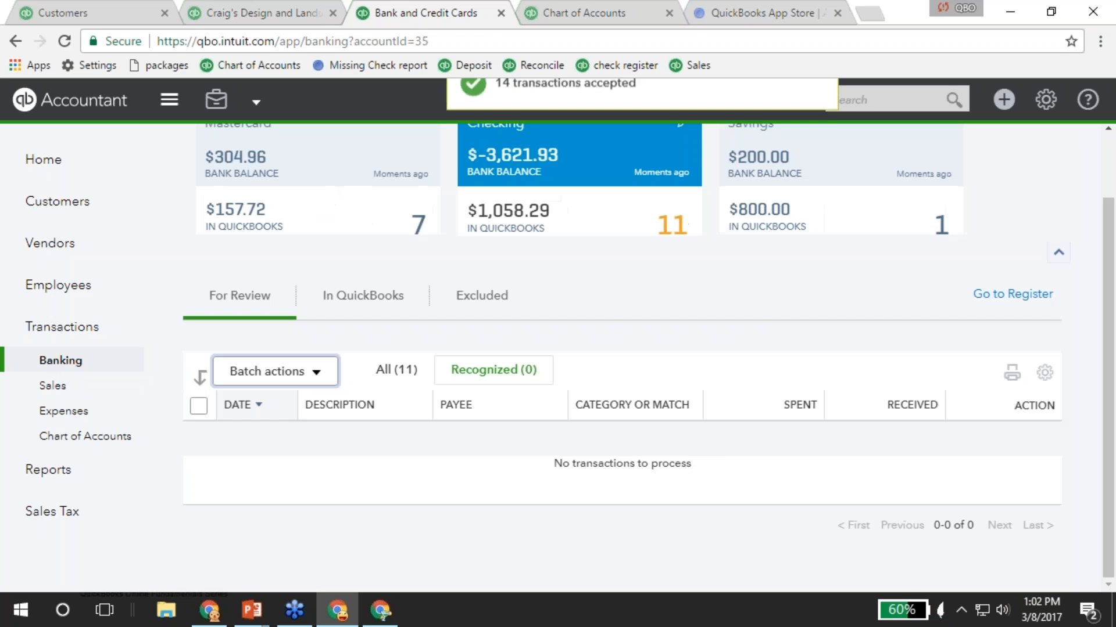
# In the Checking reconciliation browser tab, reload the page, finish reconciling with a difference adjustment dated 02/28/2017, and dismiss the tip.
pyautogui.click(277, 18)
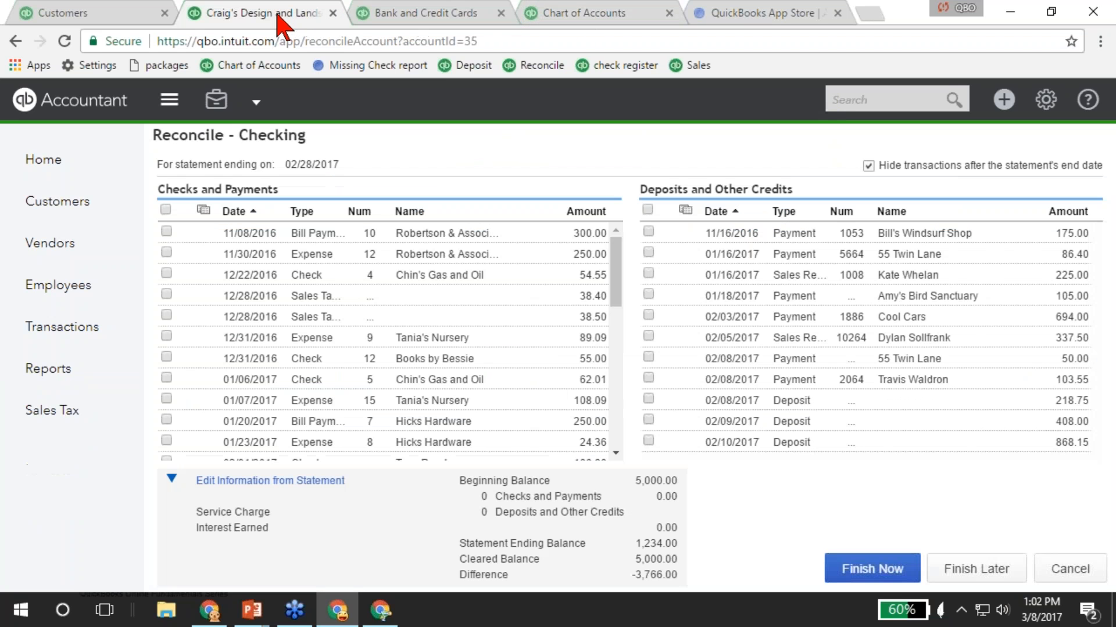
pyautogui.click(65, 41)
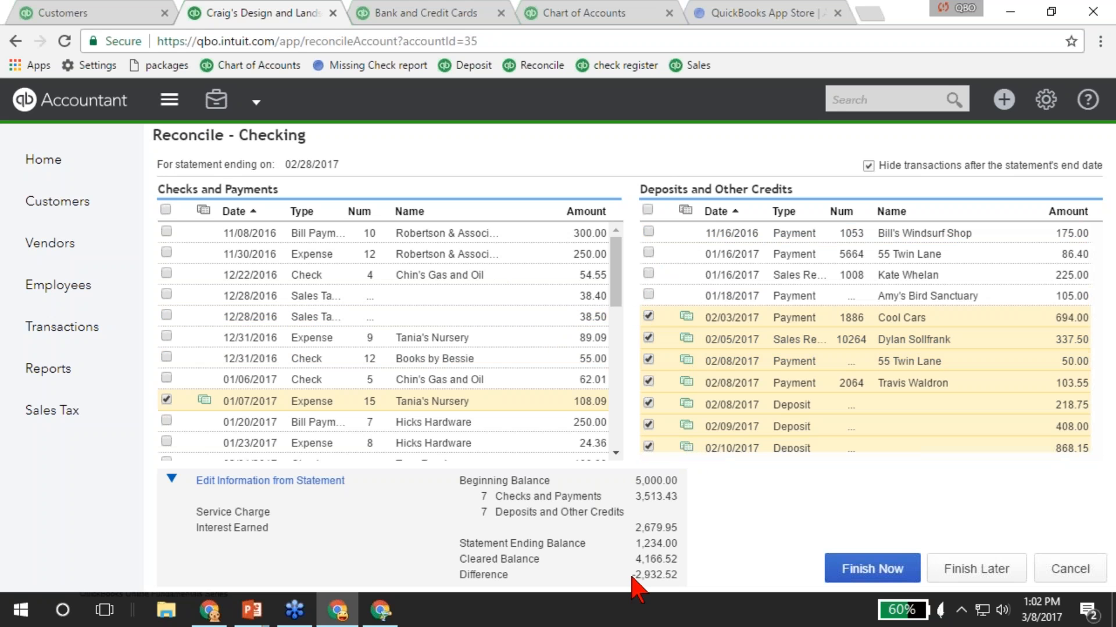
pyautogui.moveTo(629, 575); pyautogui.dragTo(679, 576)
pyautogui.click(870, 570)
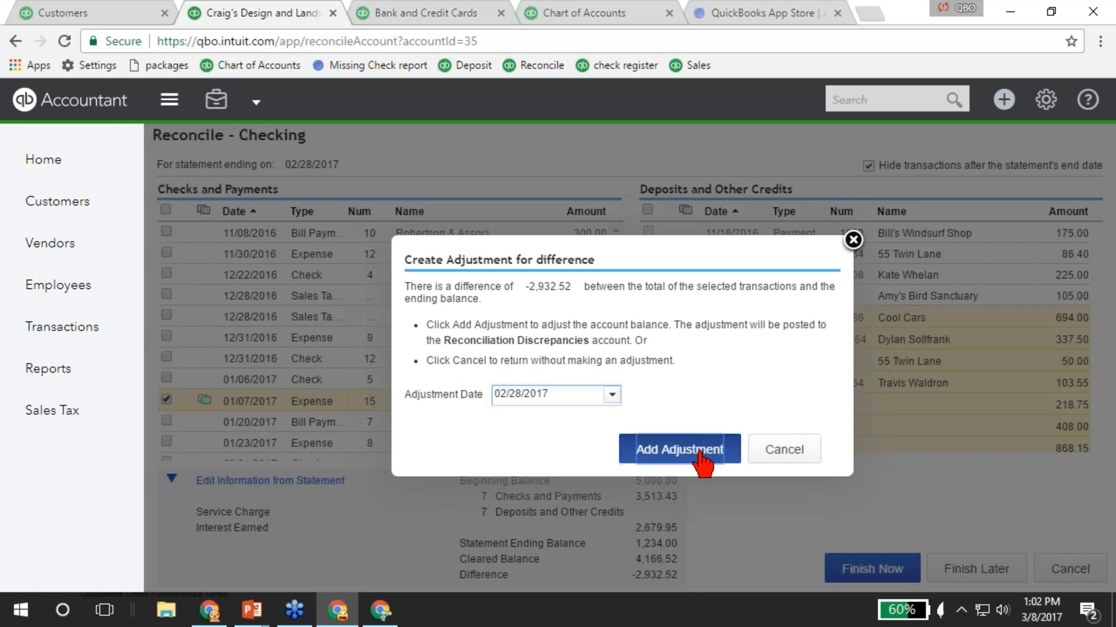
pyautogui.click(702, 455)
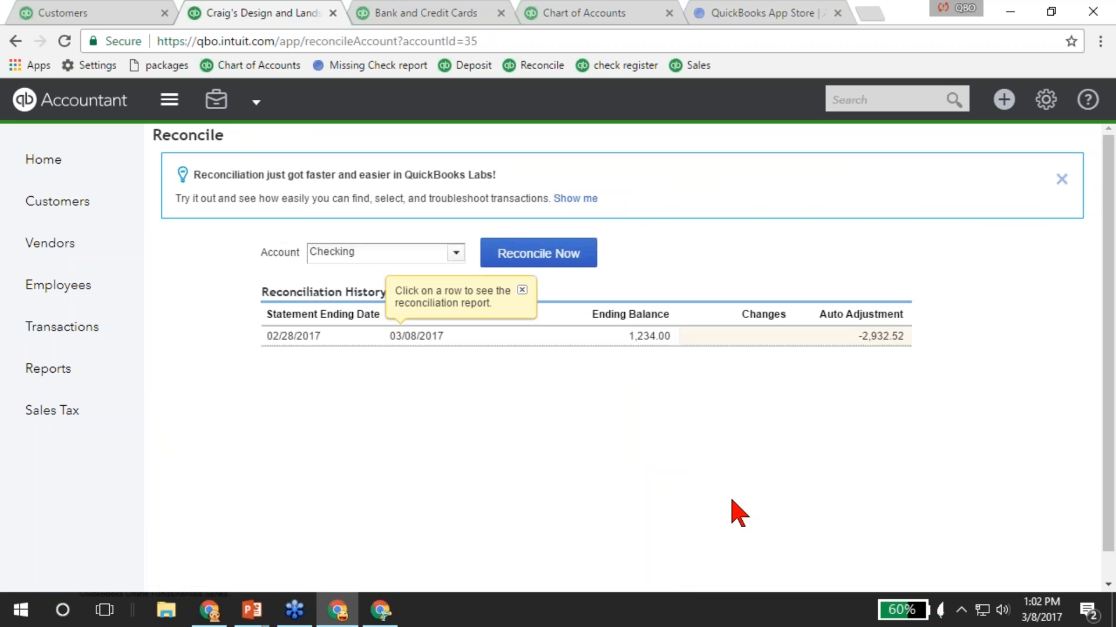
pyautogui.click(527, 290)
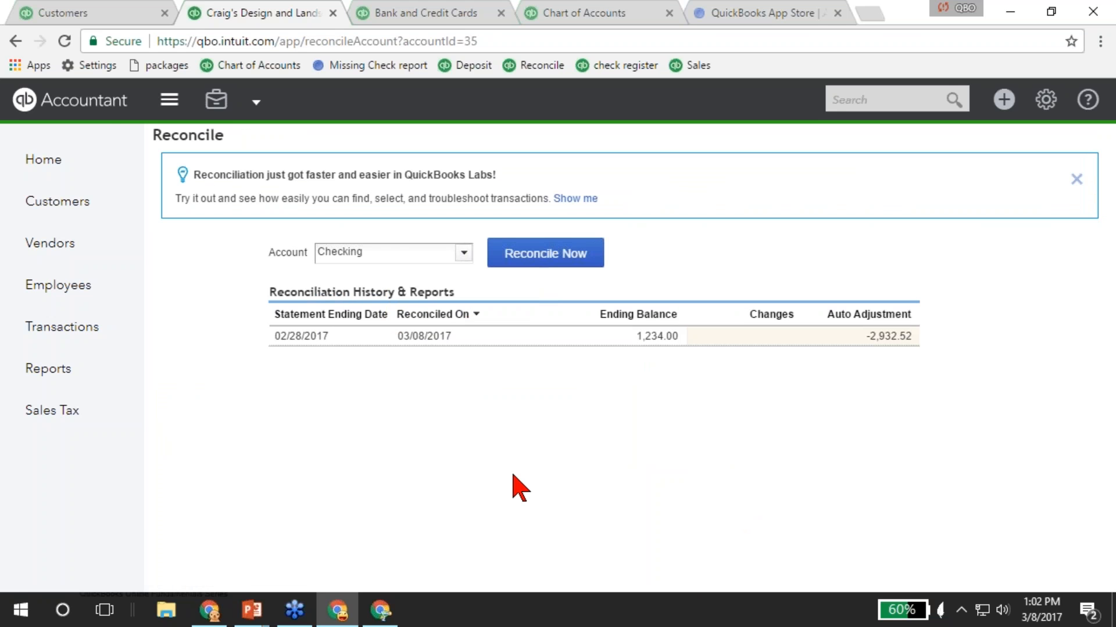
# Examine the Checking reconciliation report for the period ending 02/28/2017, including cleared and uncleared transactions, and return to the reconciliation history.
pyautogui.moveTo(422, 348)
pyautogui.click(431, 340)
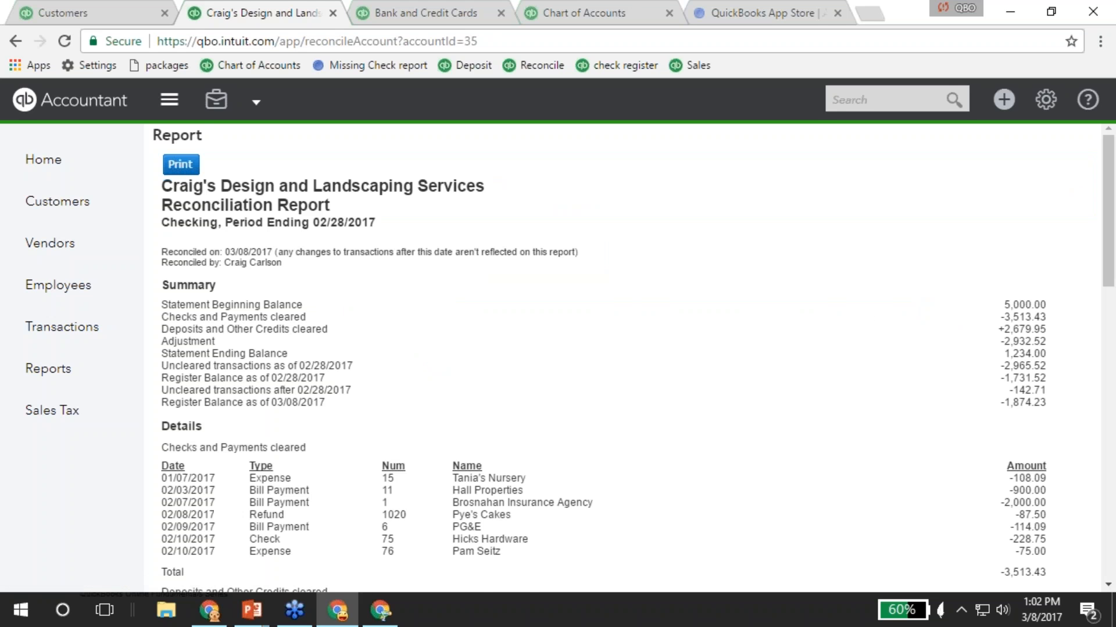
pyautogui.scroll(-10, 172, 343)
pyautogui.scroll(-5, 168, 343)
pyautogui.scroll(6, 510, 348)
pyautogui.scroll(-6, 489, 347)
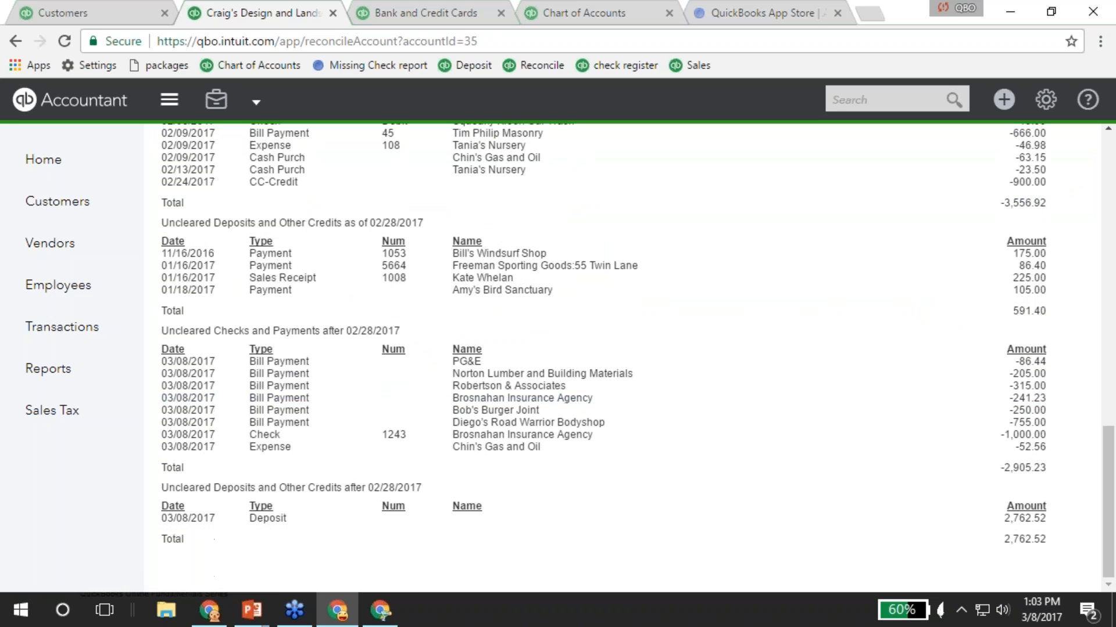
pyautogui.scroll(15, 475, 458)
pyautogui.hotkey('alt', 'Left')
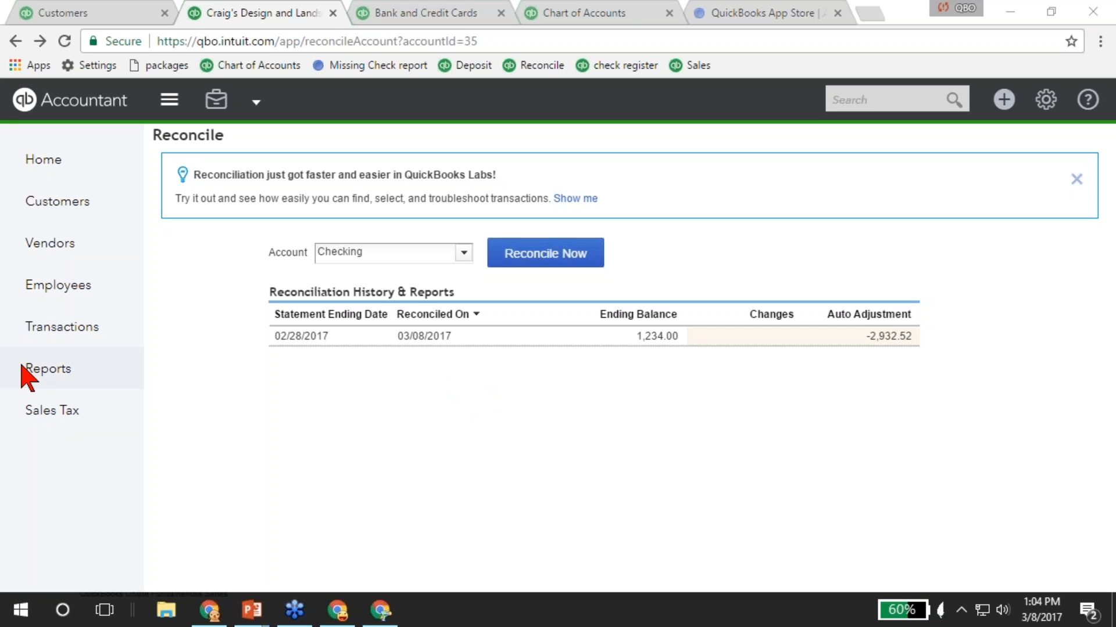
# Open the Profit and Loss report from the recommended reports.
pyautogui.click(48, 369)
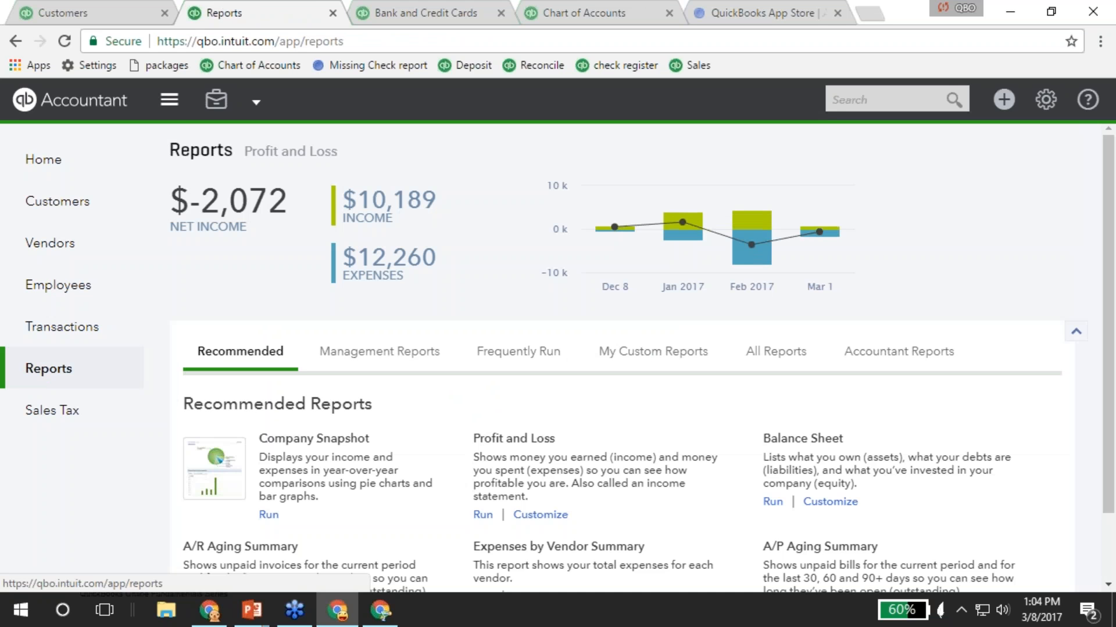
pyautogui.scroll(-1, 465, 356)
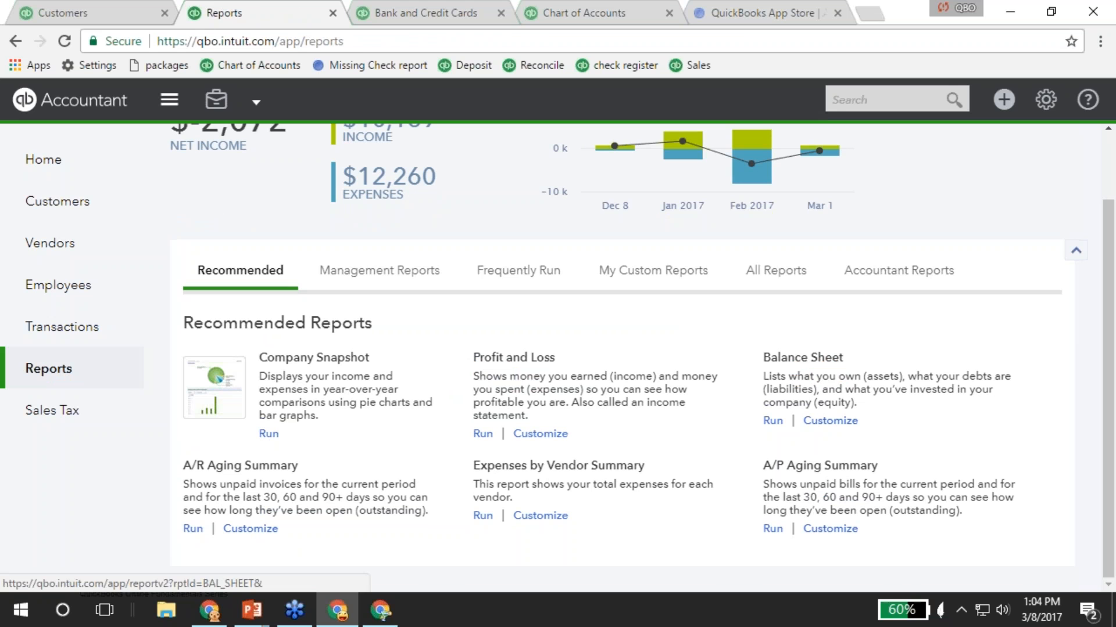
pyautogui.click(517, 362)
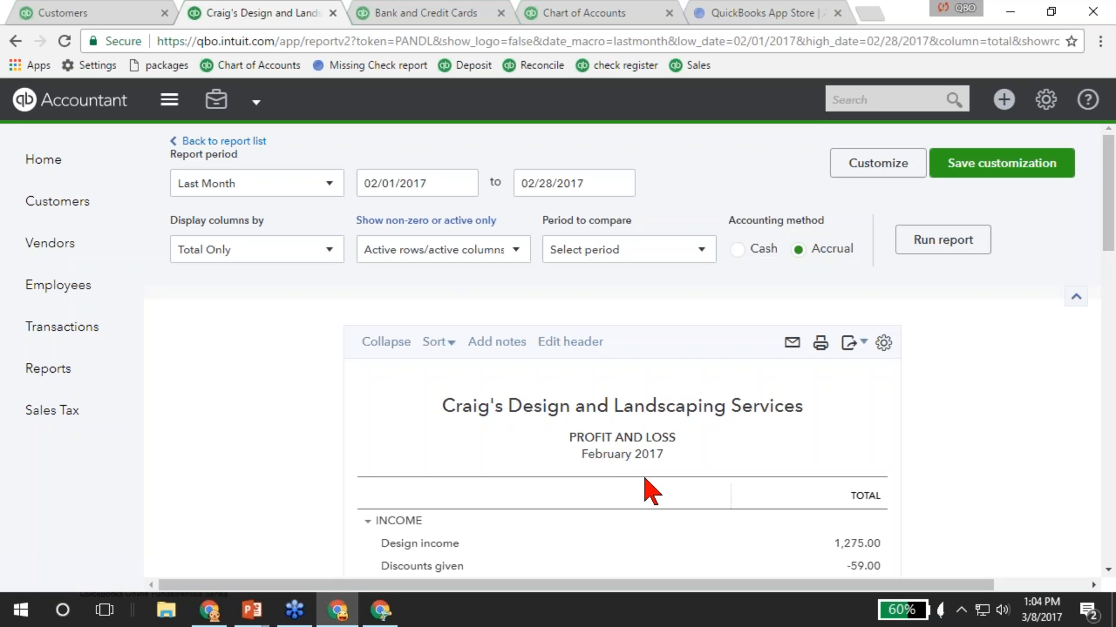
# Run the Profit and Loss report for This Year-to-date with columns displayed by Months.
pyautogui.click(278, 185)
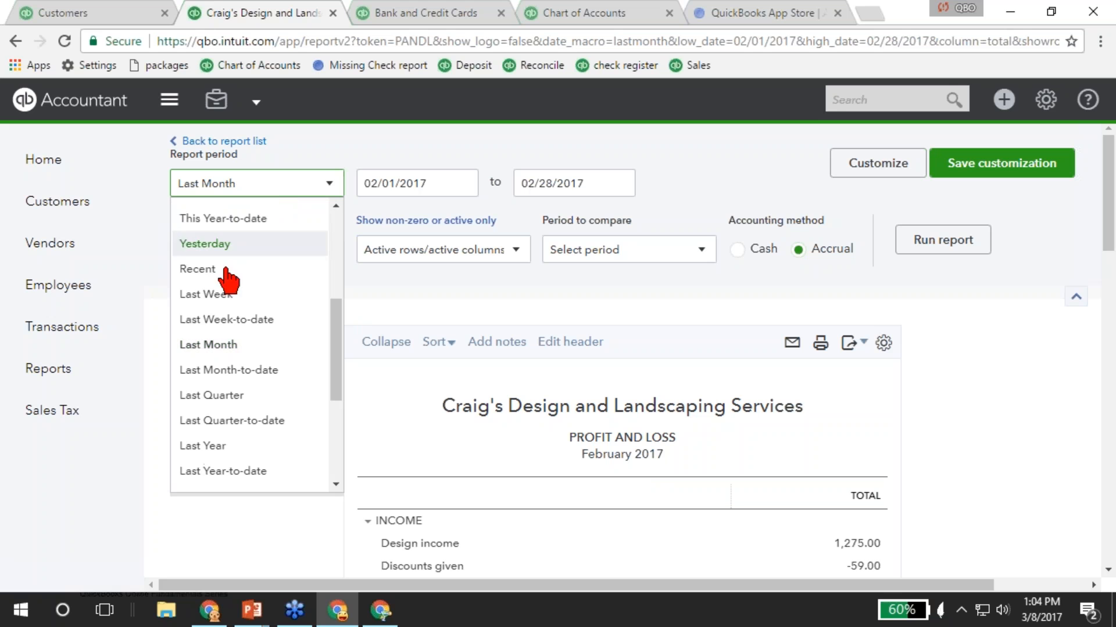
pyautogui.click(233, 219)
pyautogui.click(261, 252)
pyautogui.click(210, 358)
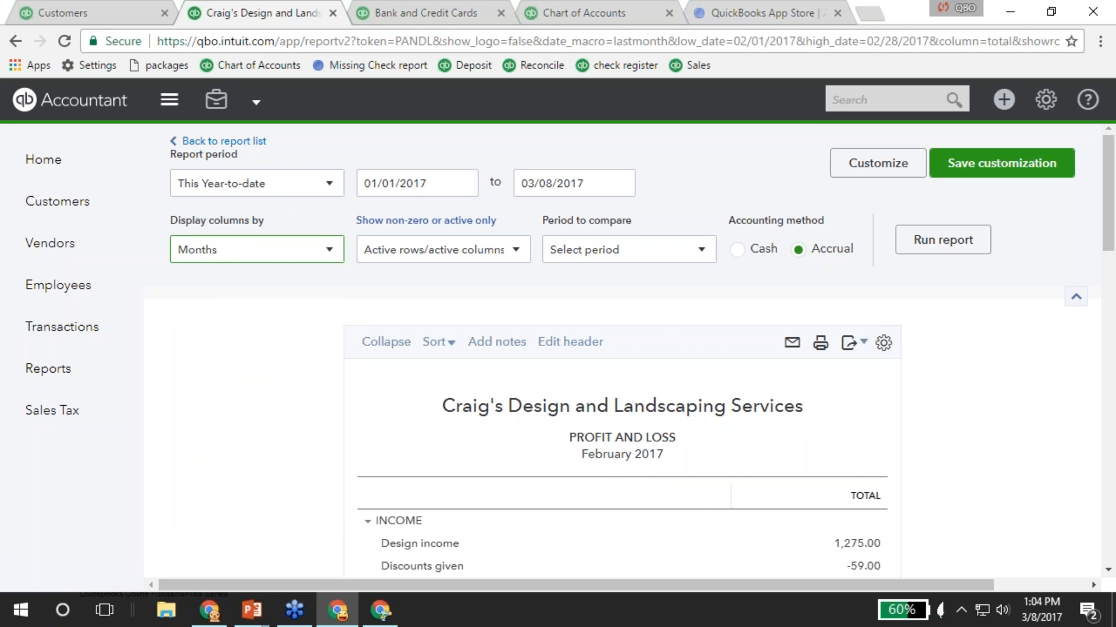
pyautogui.click(962, 253)
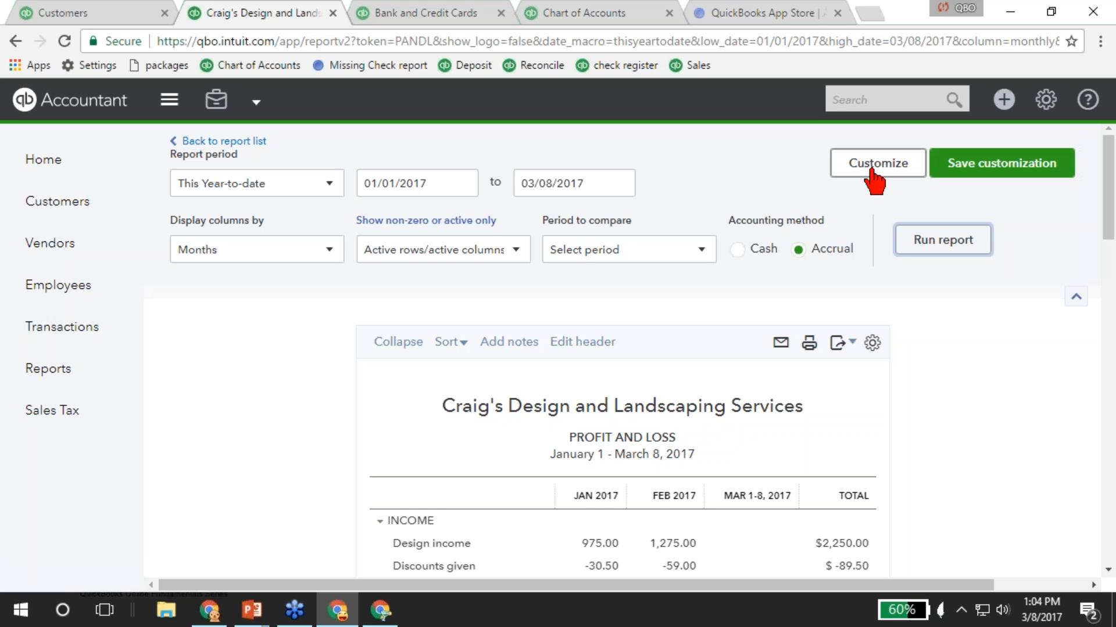
pyautogui.scroll(-2, 877, 159)
pyautogui.scroll(2, 878, 169)
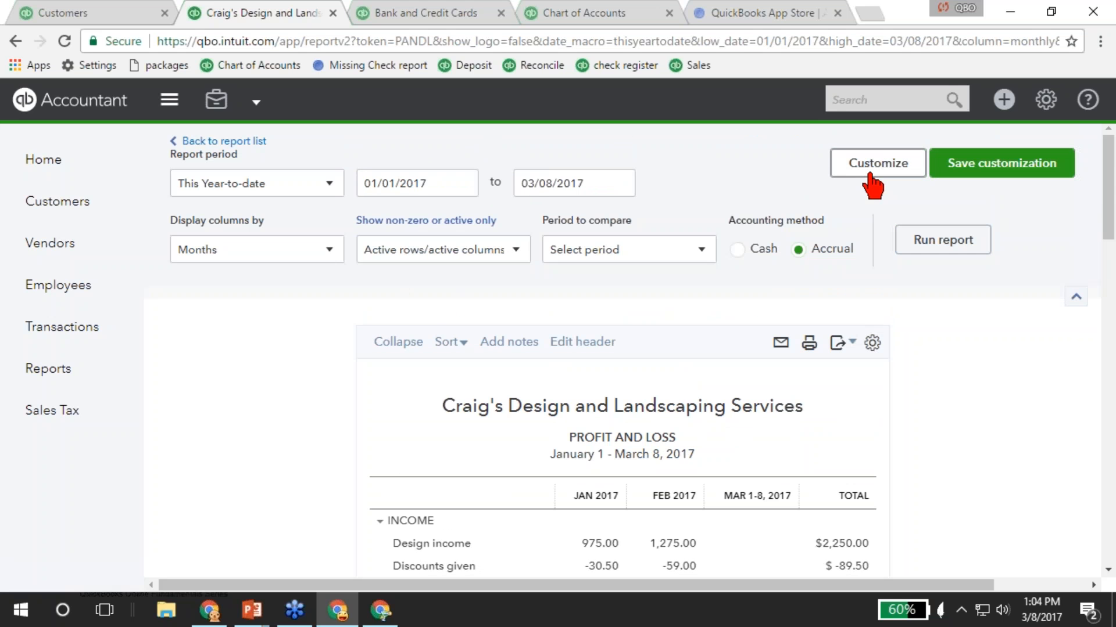
# Customize the report's number format to omit cents and show negative numbers as (100) in red.
pyautogui.click(871, 168)
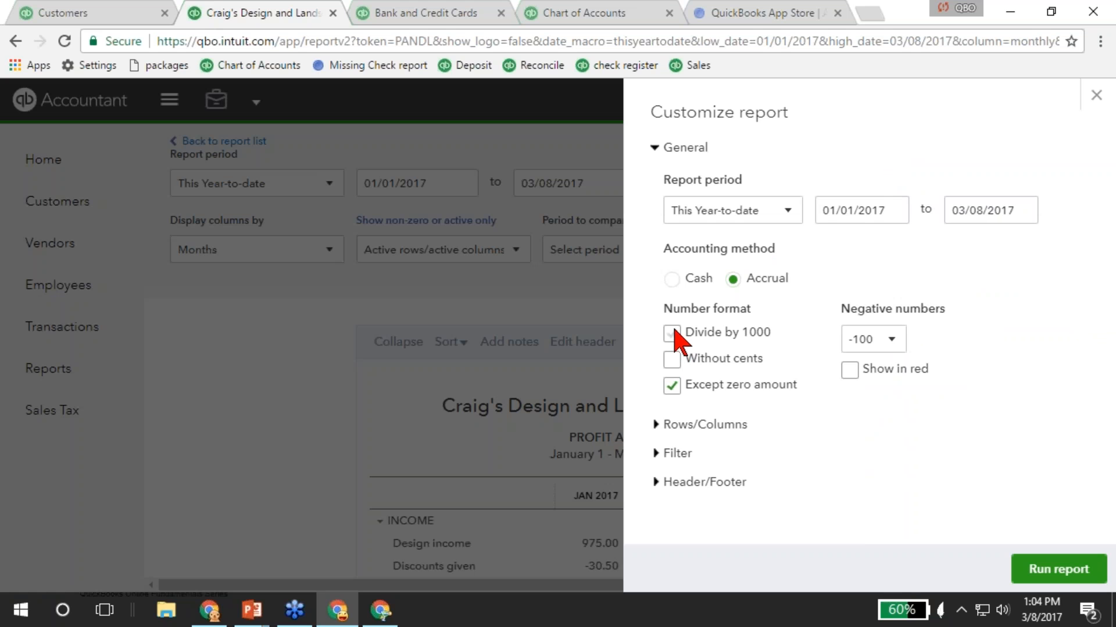
pyautogui.click(672, 360)
pyautogui.click(891, 342)
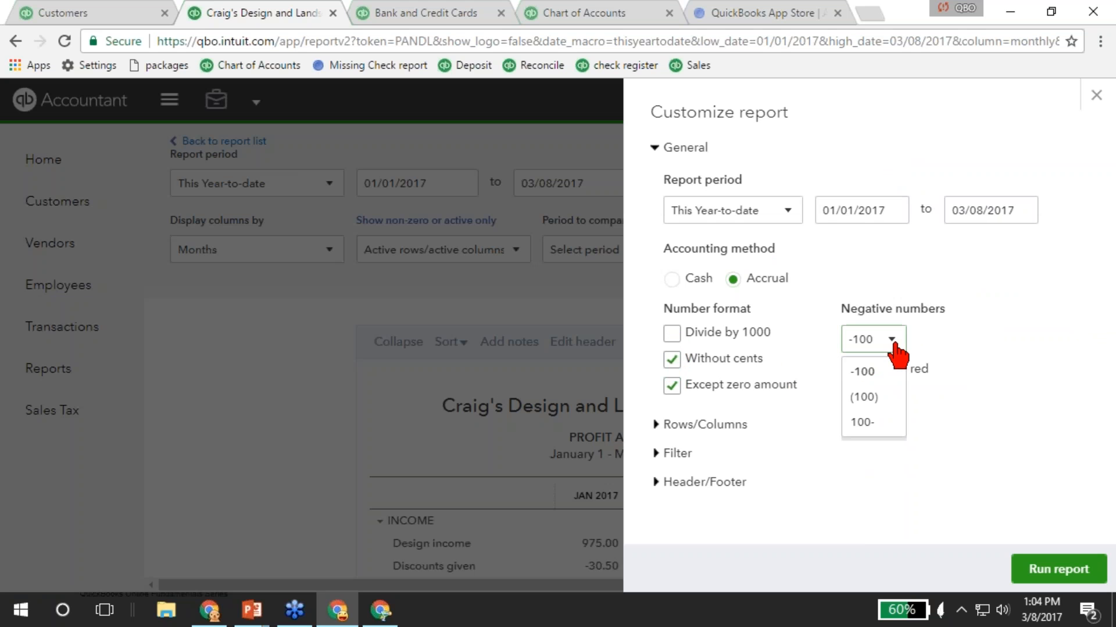
pyautogui.click(871, 401)
pyautogui.click(850, 371)
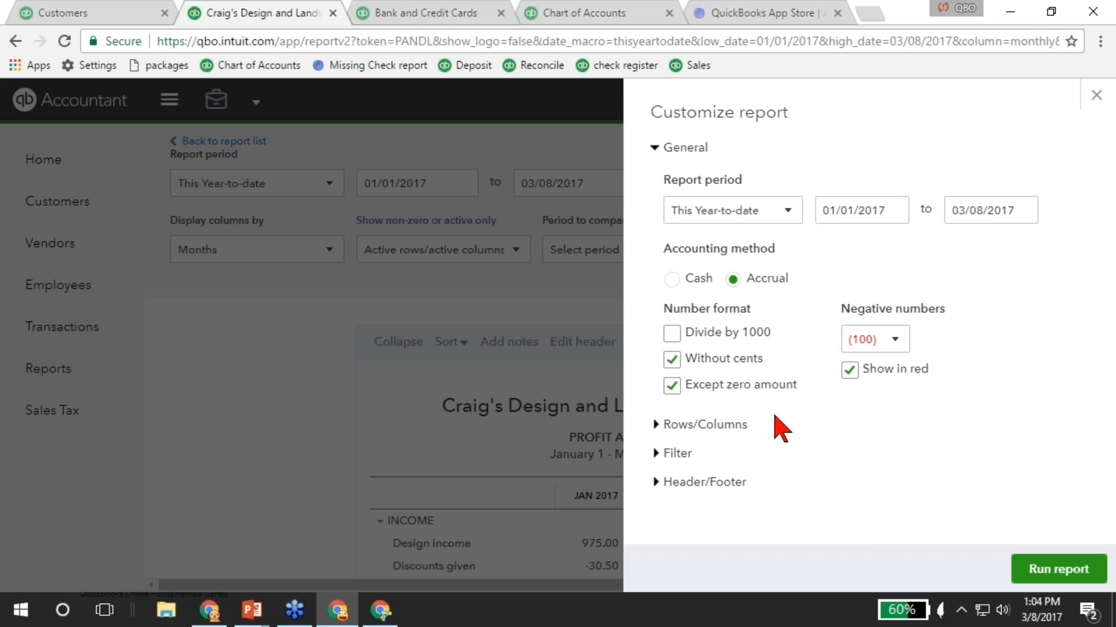
# Add % of Income to the columns in the report customization.
pyautogui.click(720, 426)
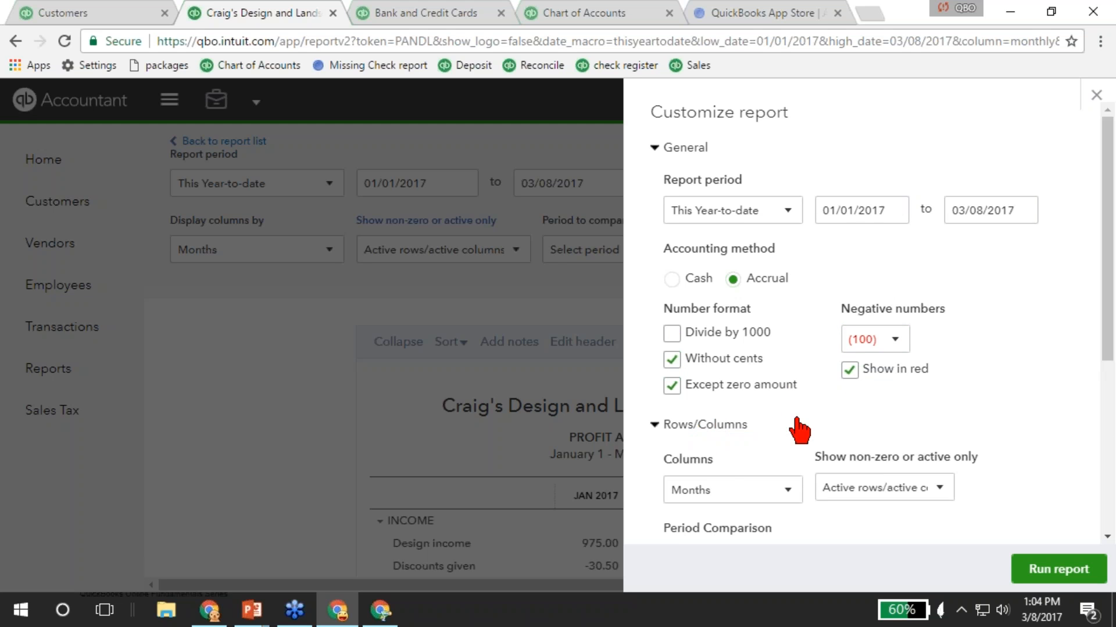
pyautogui.scroll(-3, 797, 430)
pyautogui.scroll(-2, 869, 348)
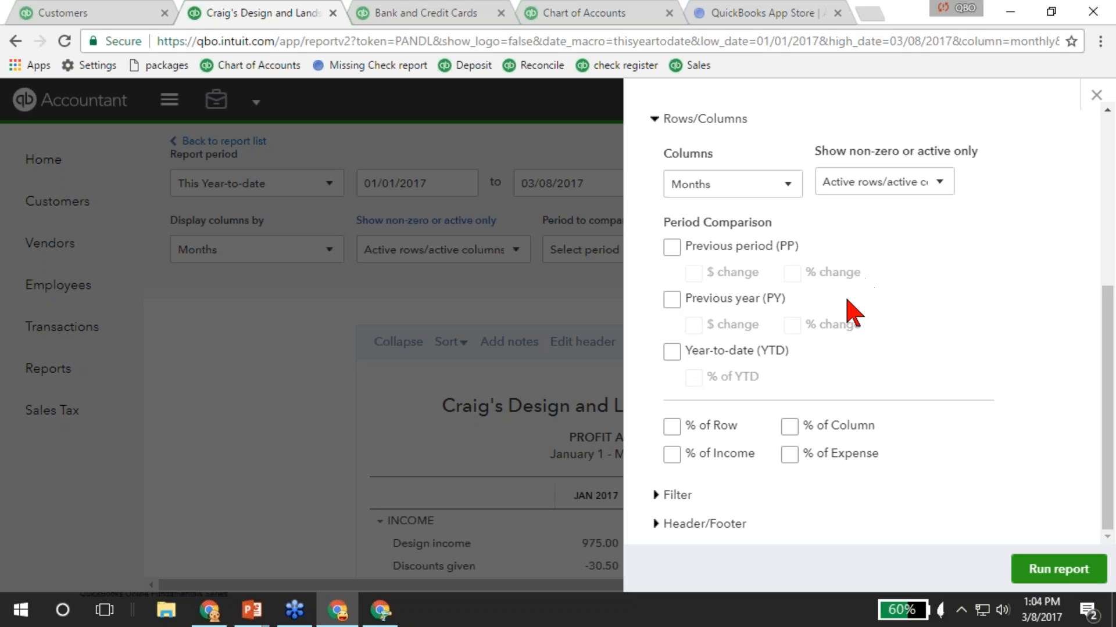
pyautogui.click(673, 456)
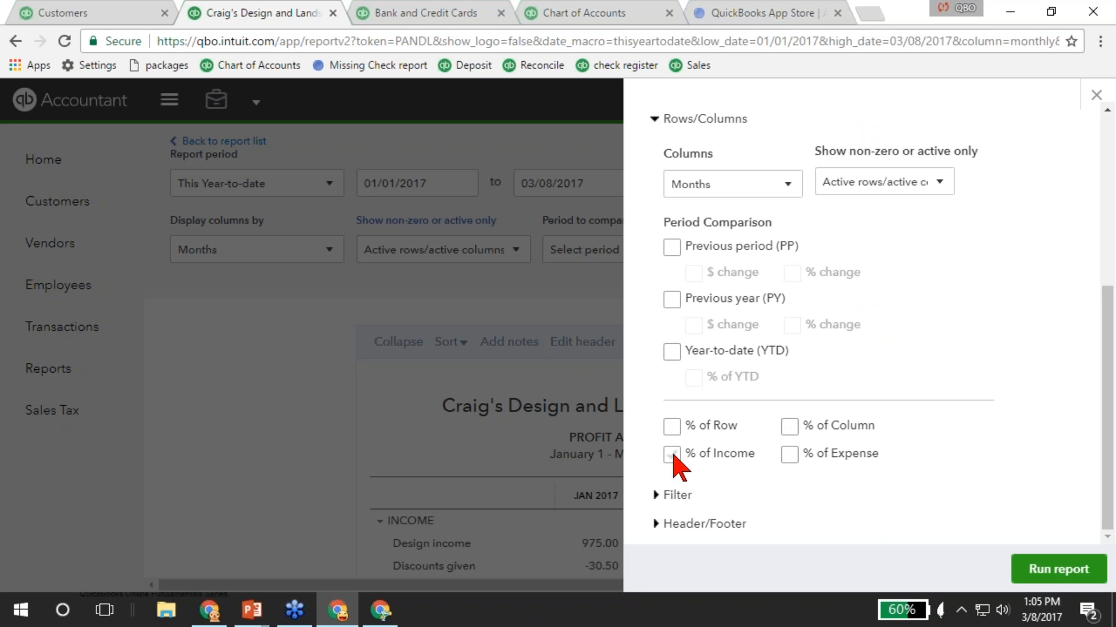
# Review the filter options, change the report title to "Profit and Loss - Monthly", and run the customized report.
pyautogui.click(679, 498)
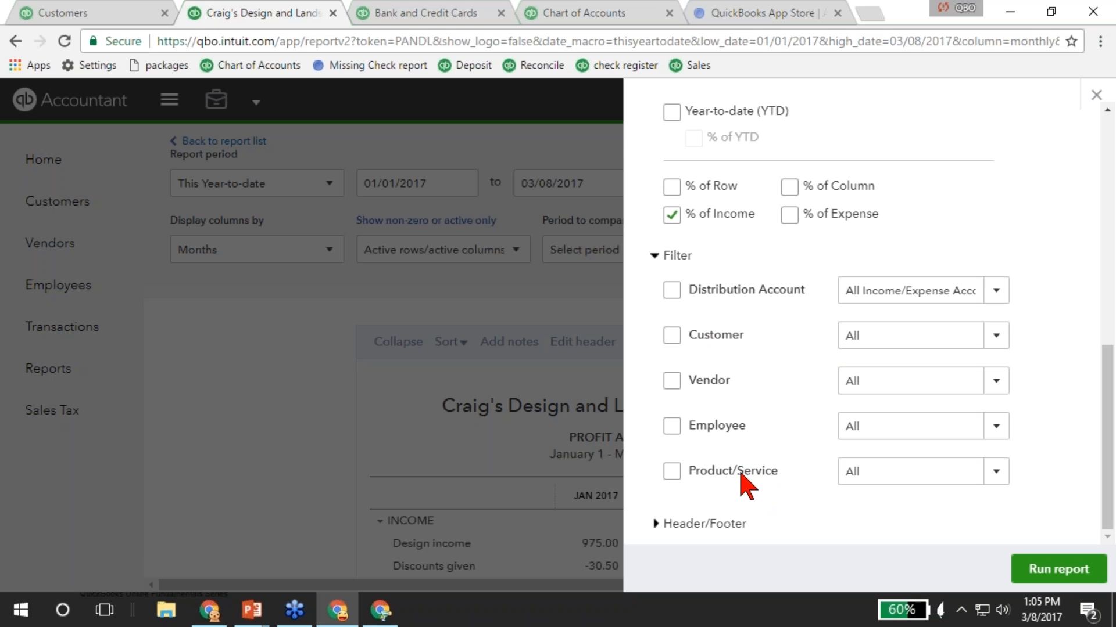
pyautogui.click(731, 520)
pyautogui.scroll(-5, 747, 493)
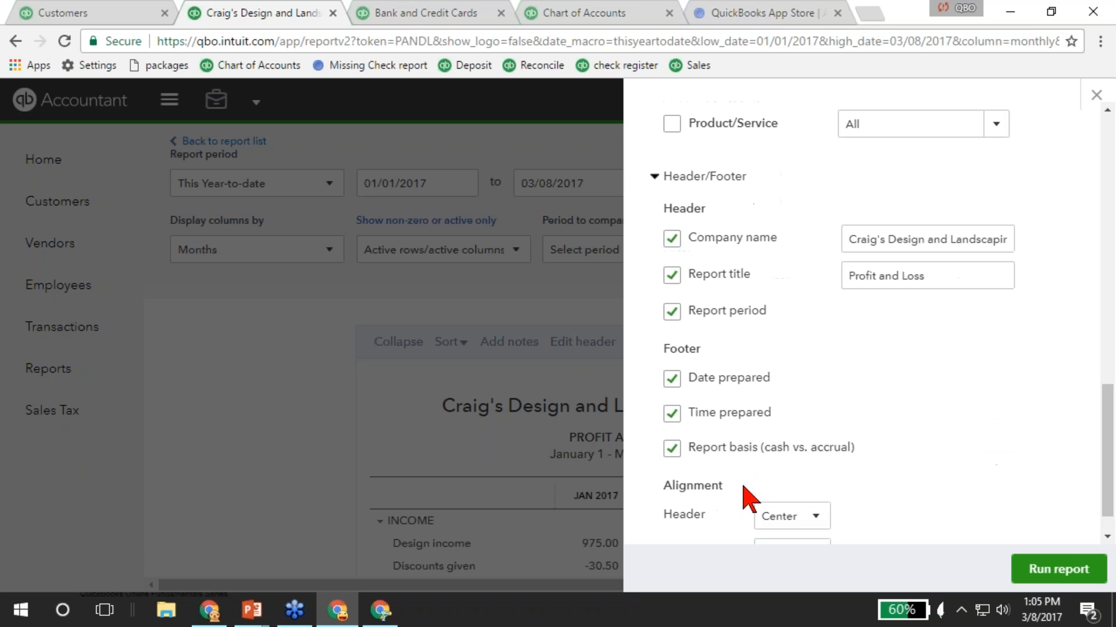
pyautogui.click(948, 275)
pyautogui.press('Right')
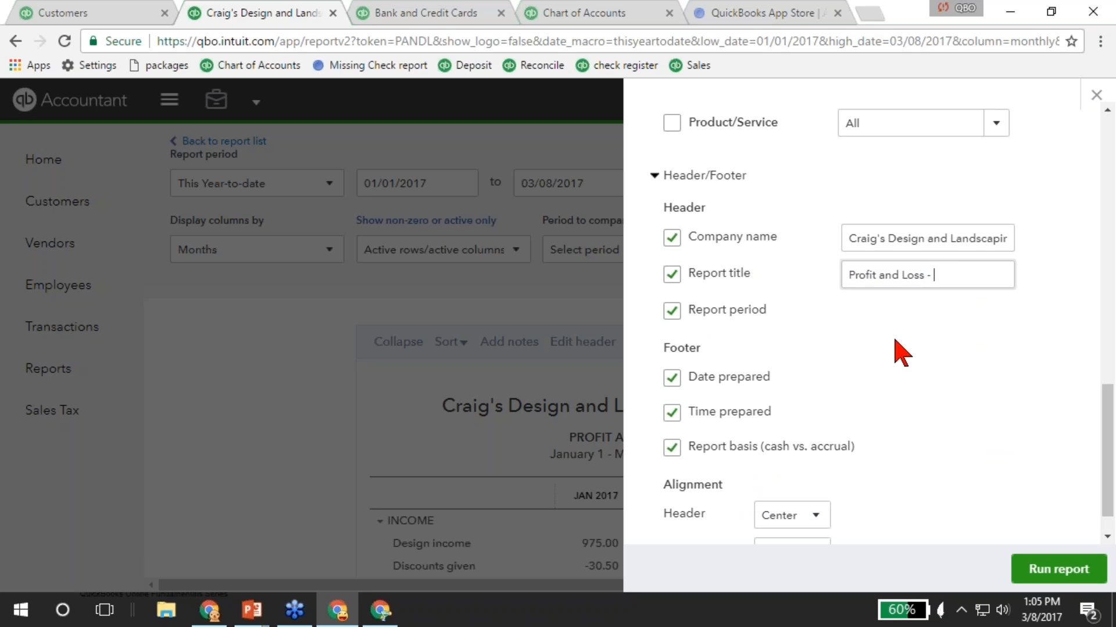
pyautogui.write('- Monthly')
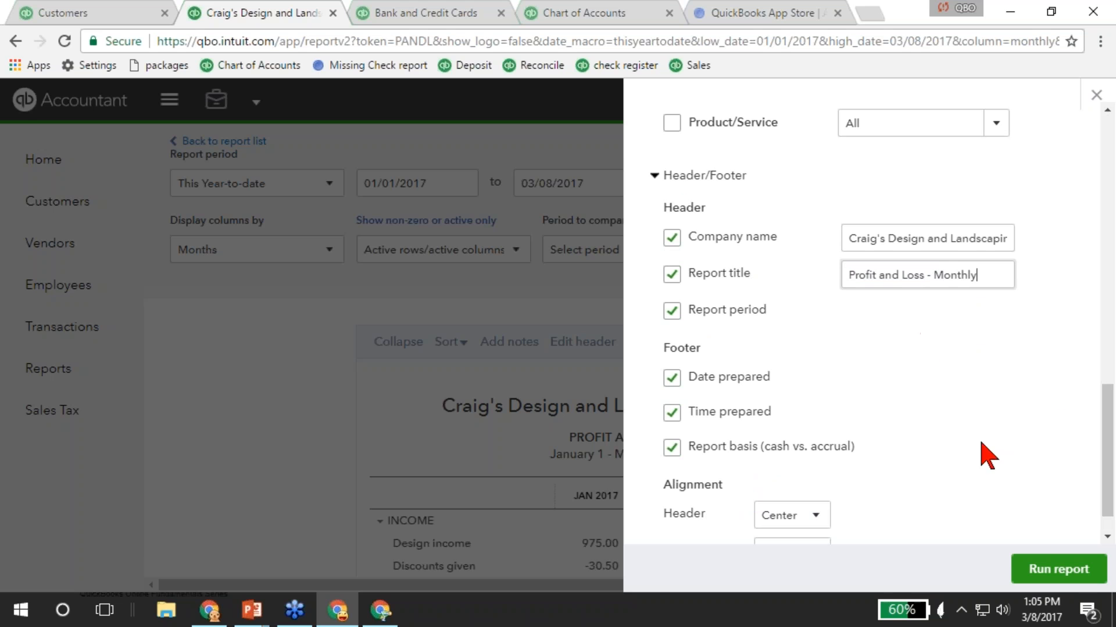
pyautogui.click(1035, 568)
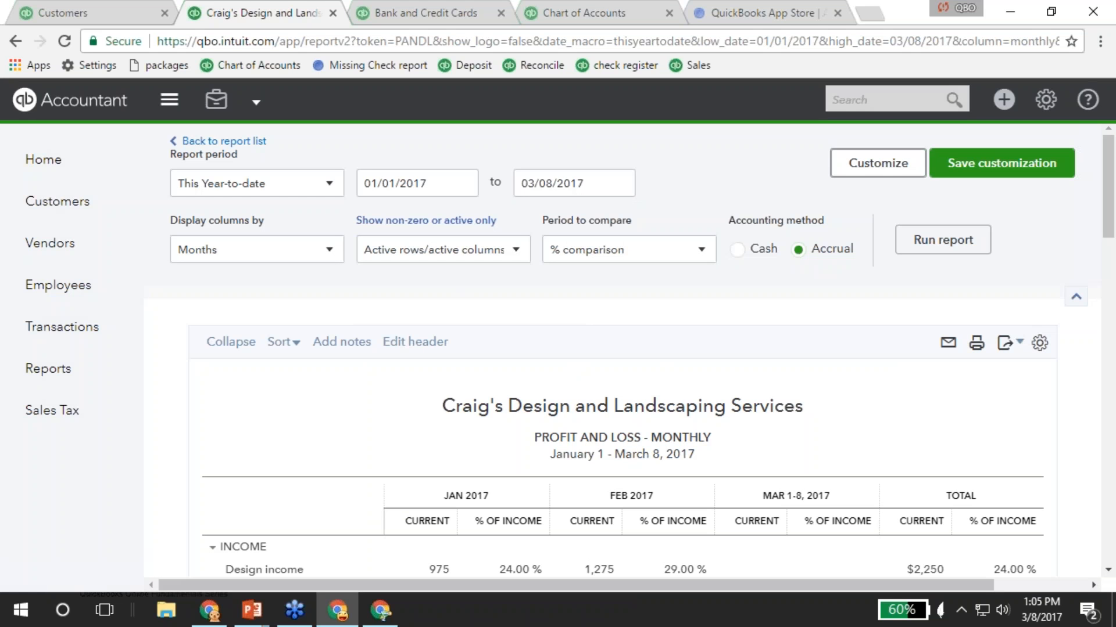
# Save the customized report as "Profit and Loss - Monthly" in a new report group named Monthly, without sharing it.
pyautogui.click(995, 170)
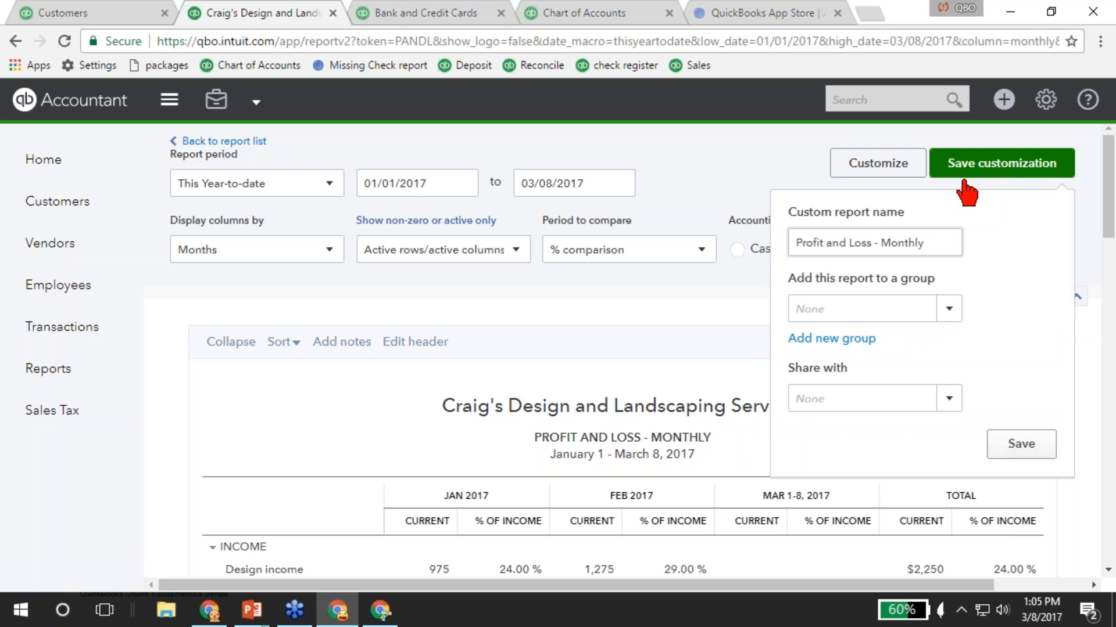
pyautogui.click(944, 314)
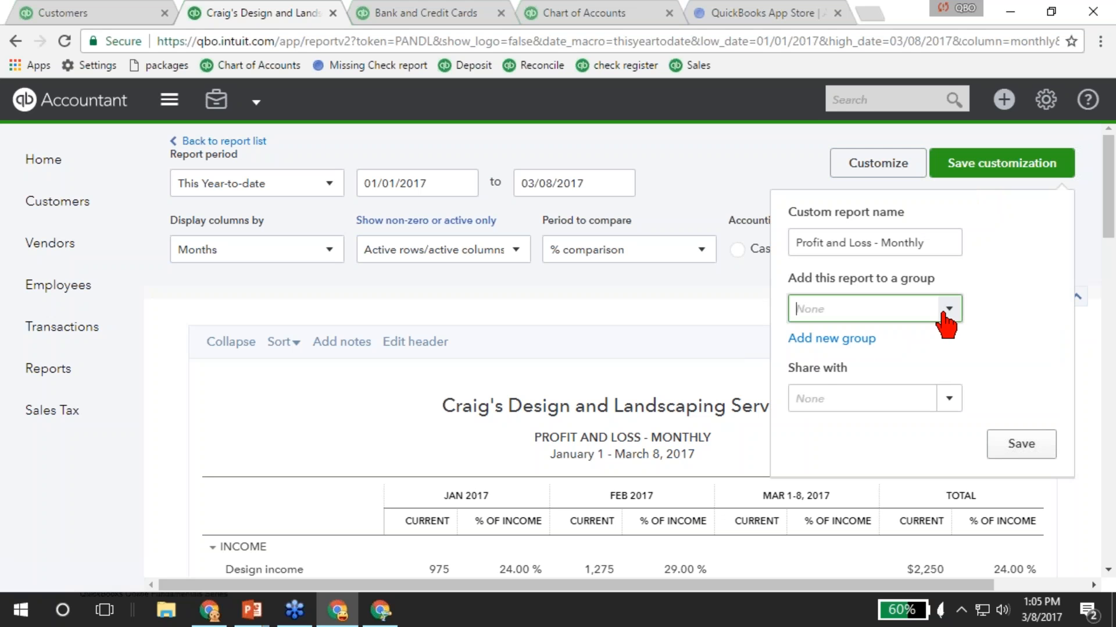
pyautogui.click(854, 341)
pyautogui.click(836, 378)
pyautogui.write('M')
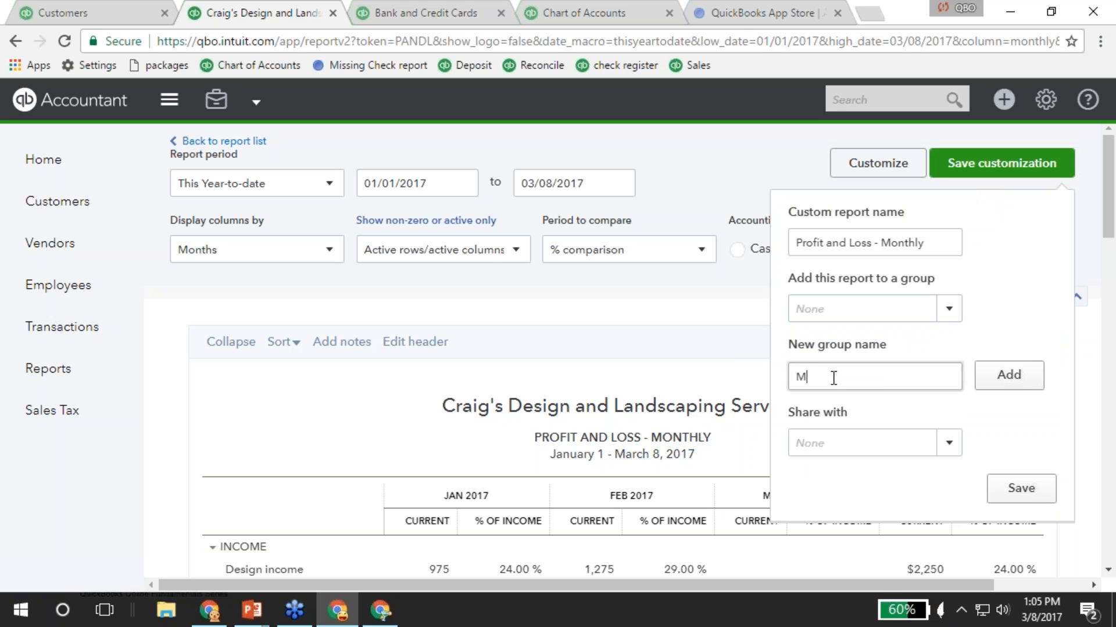
pyautogui.write('onthly')
pyautogui.click(1008, 375)
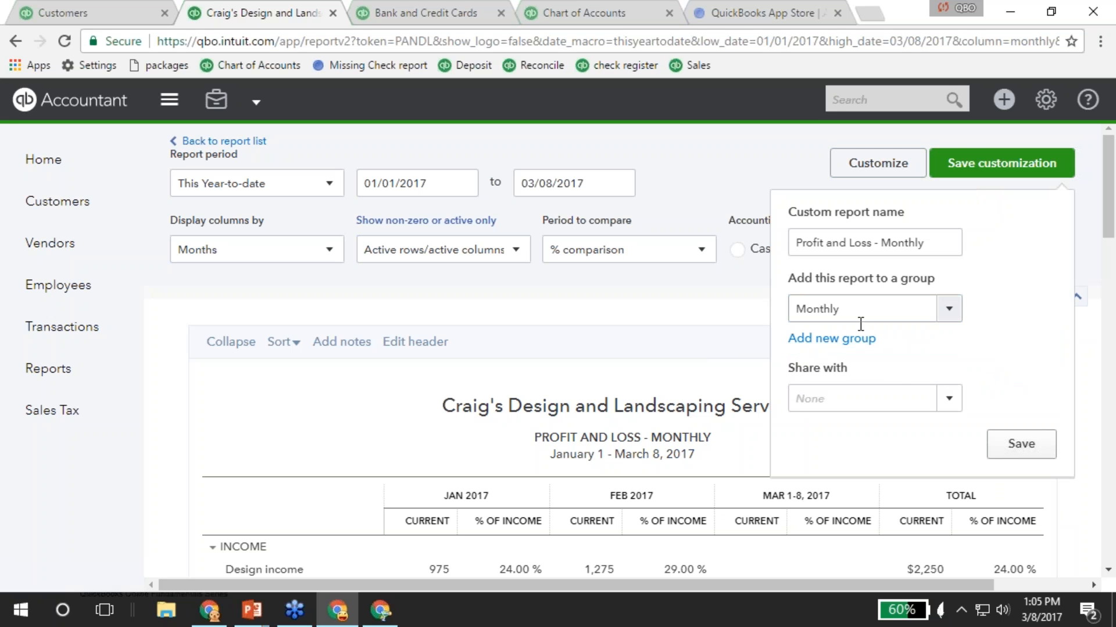
pyautogui.click(949, 401)
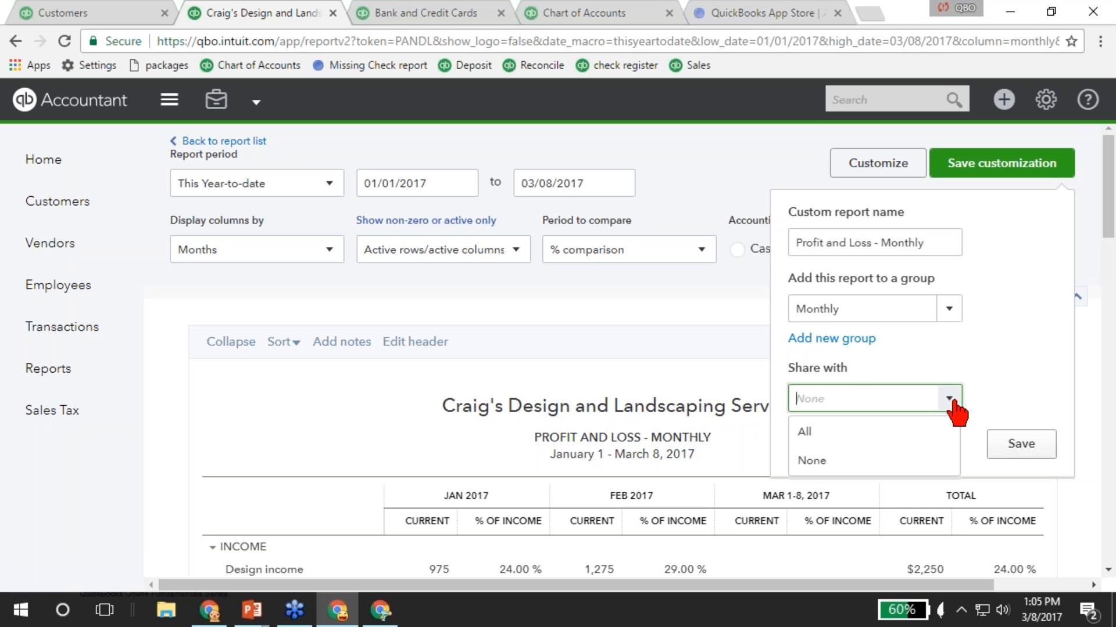
pyautogui.click(952, 404)
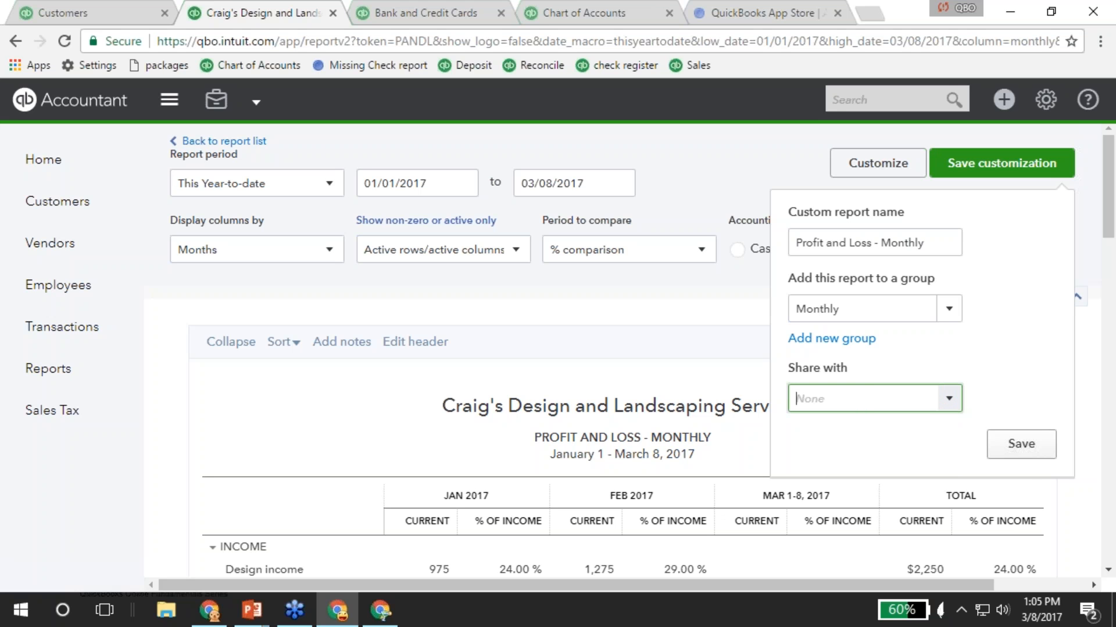
pyautogui.click(1008, 444)
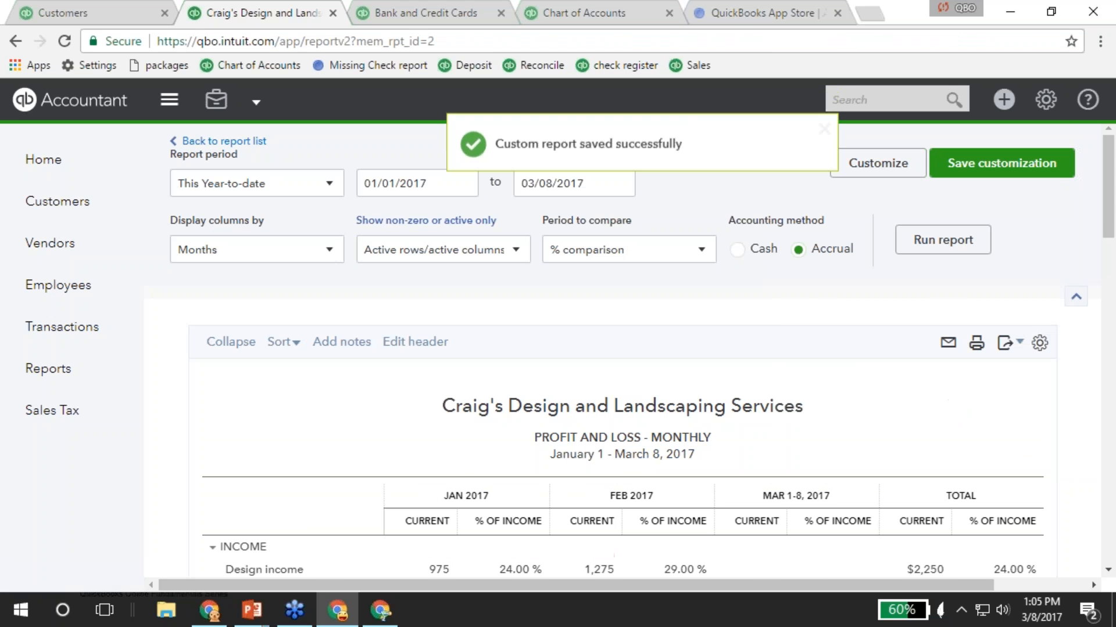
# Return to the report list, open the Balance Sheet report, and set the report period's start date to 02/01/2014.
pyautogui.click(250, 144)
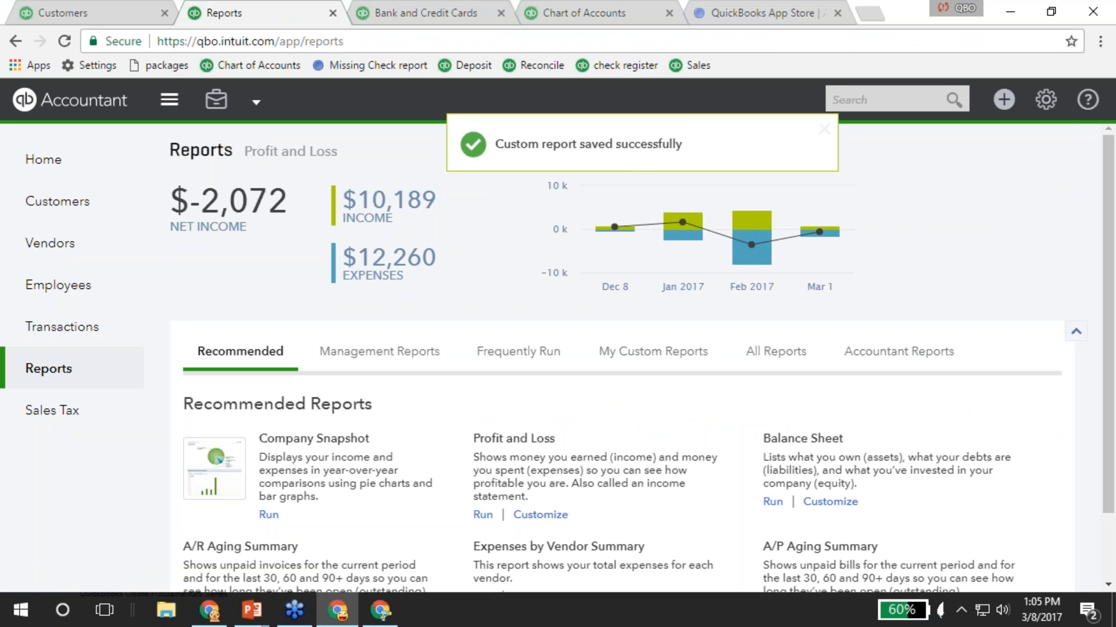
pyautogui.click(805, 445)
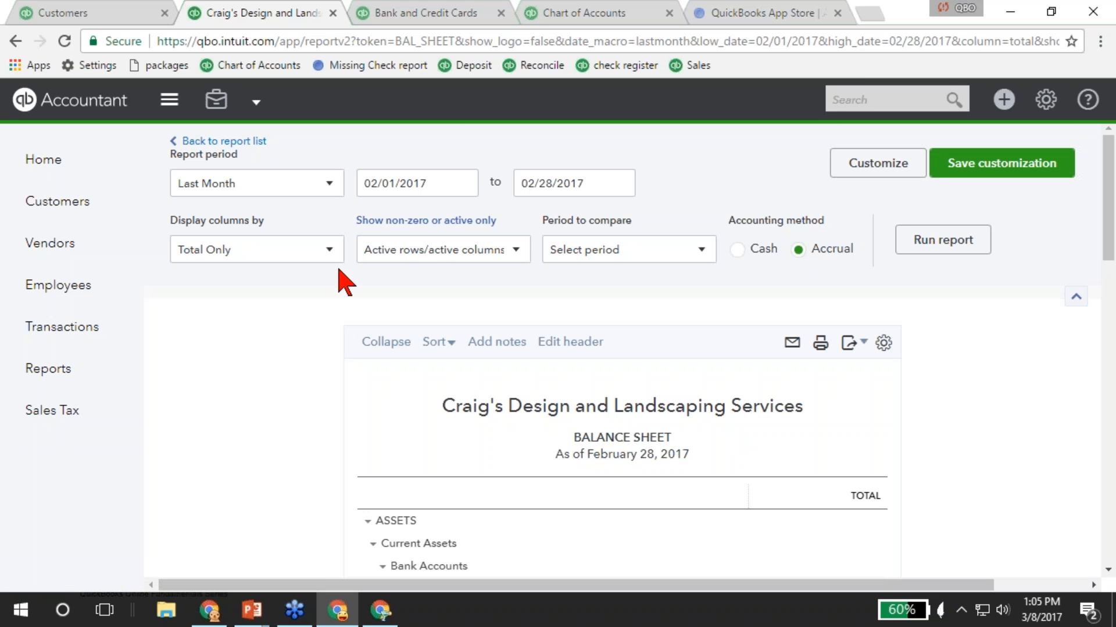
pyautogui.click(428, 183)
pyautogui.write('020121')
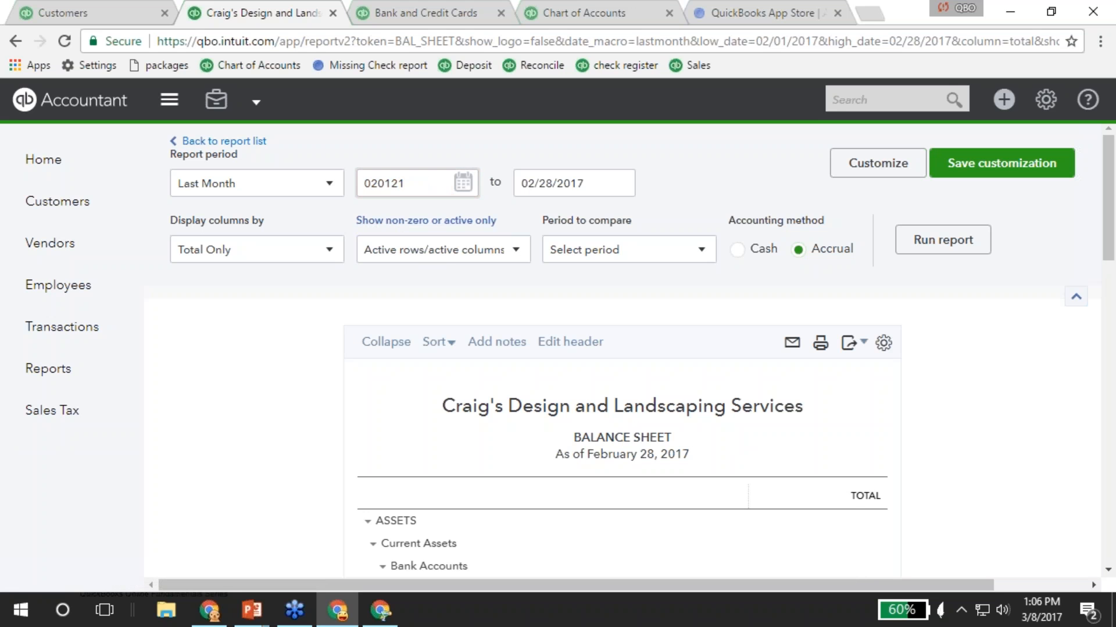
pyautogui.press('BackSpace')
pyautogui.write('014')
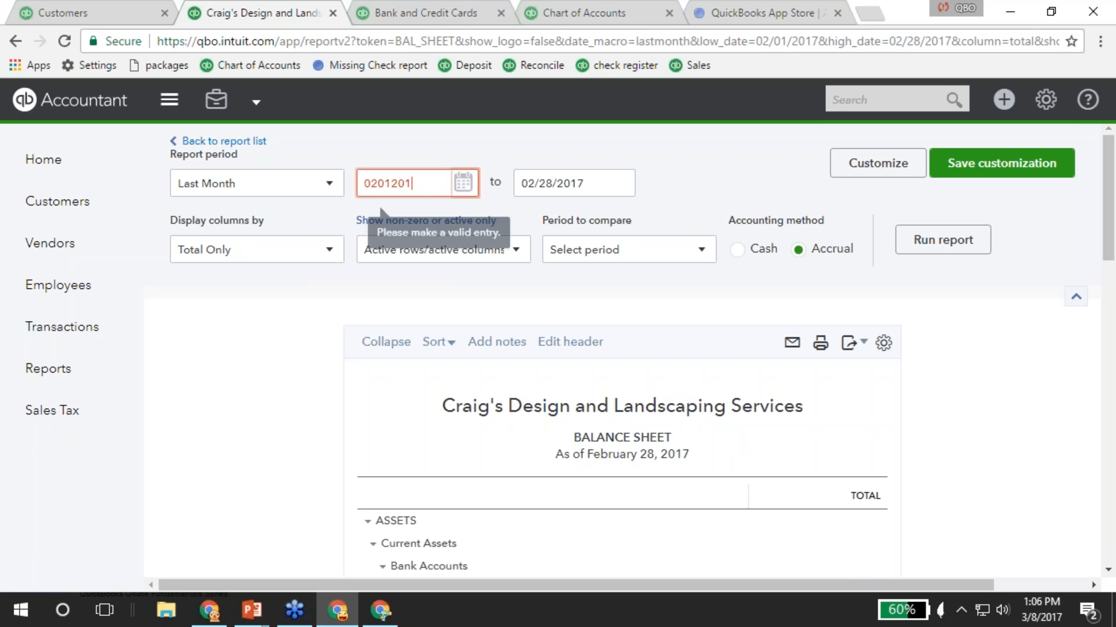
pyautogui.press('Tab')
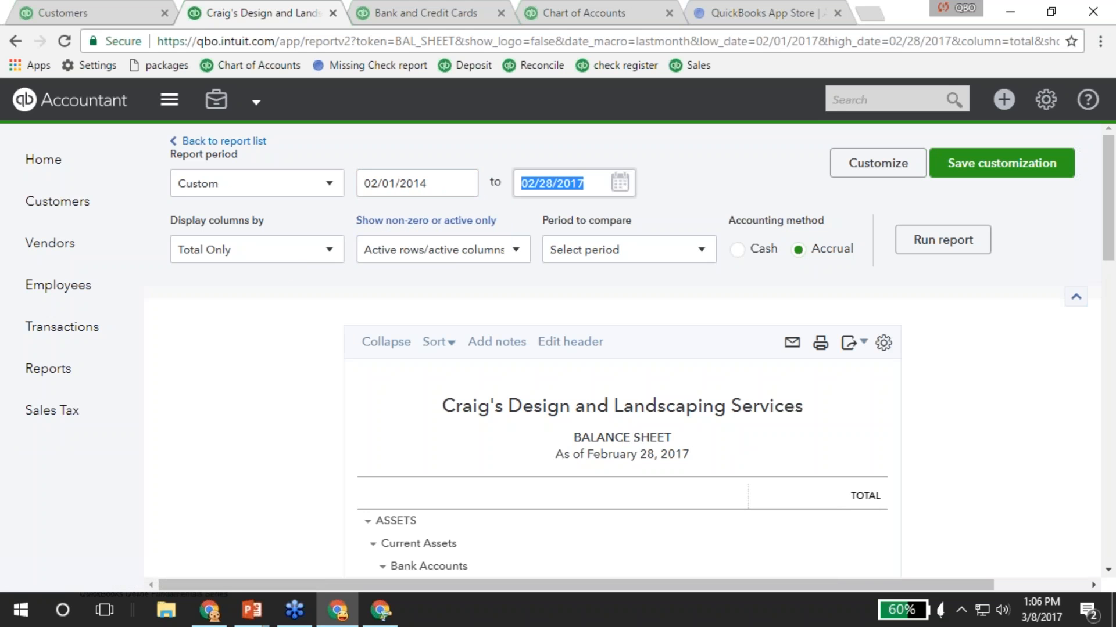
# Display the Balance Sheet columns by Years, run the report, and review the yearly figures.
pyautogui.click(283, 251)
pyautogui.click(217, 408)
pyautogui.click(937, 236)
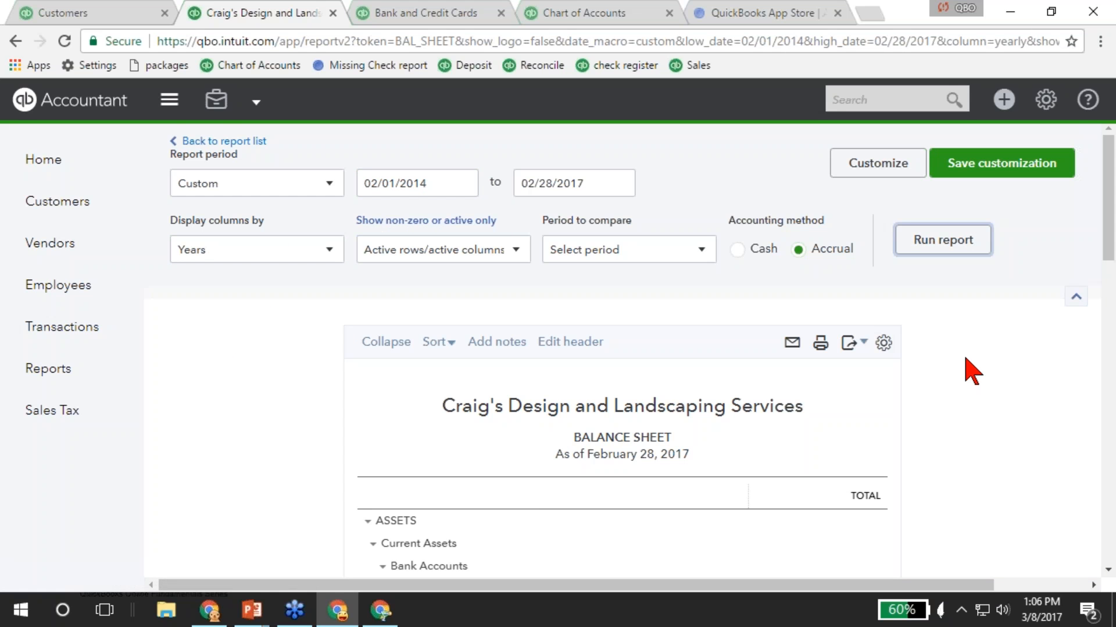
pyautogui.scroll(-5, 967, 369)
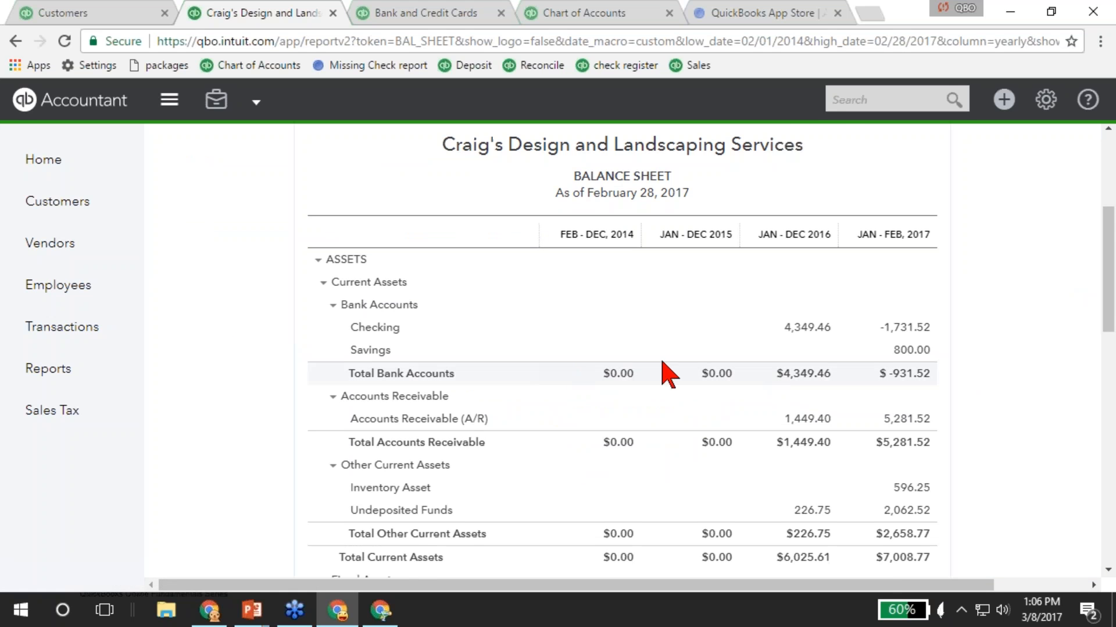
pyautogui.scroll(-5, 708, 448)
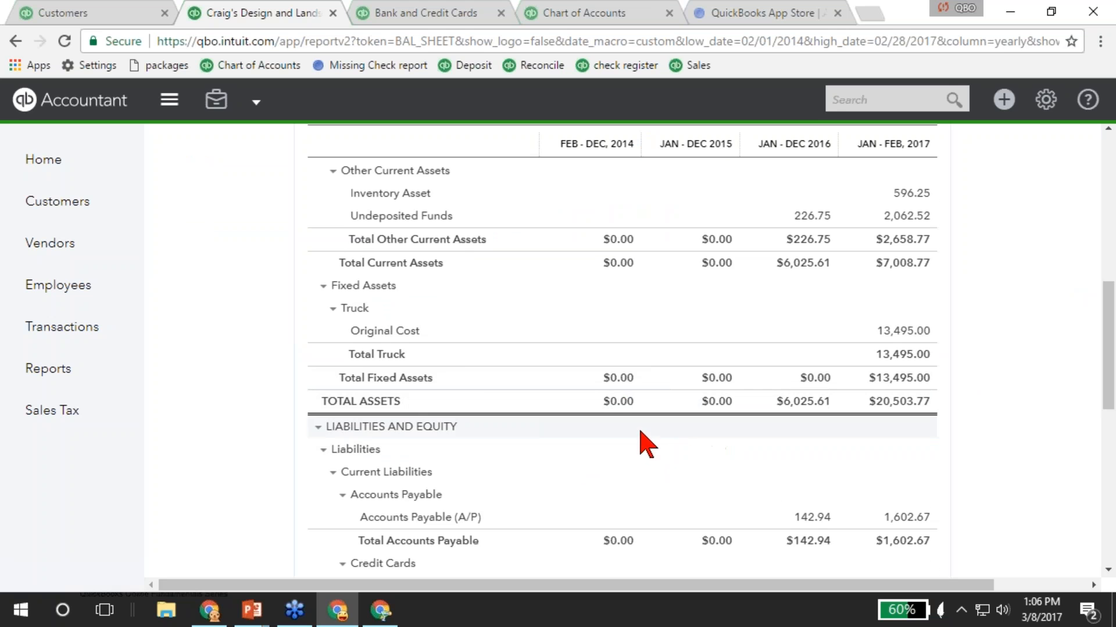
pyautogui.scroll(-3, 640, 445)
pyautogui.scroll(10, 640, 450)
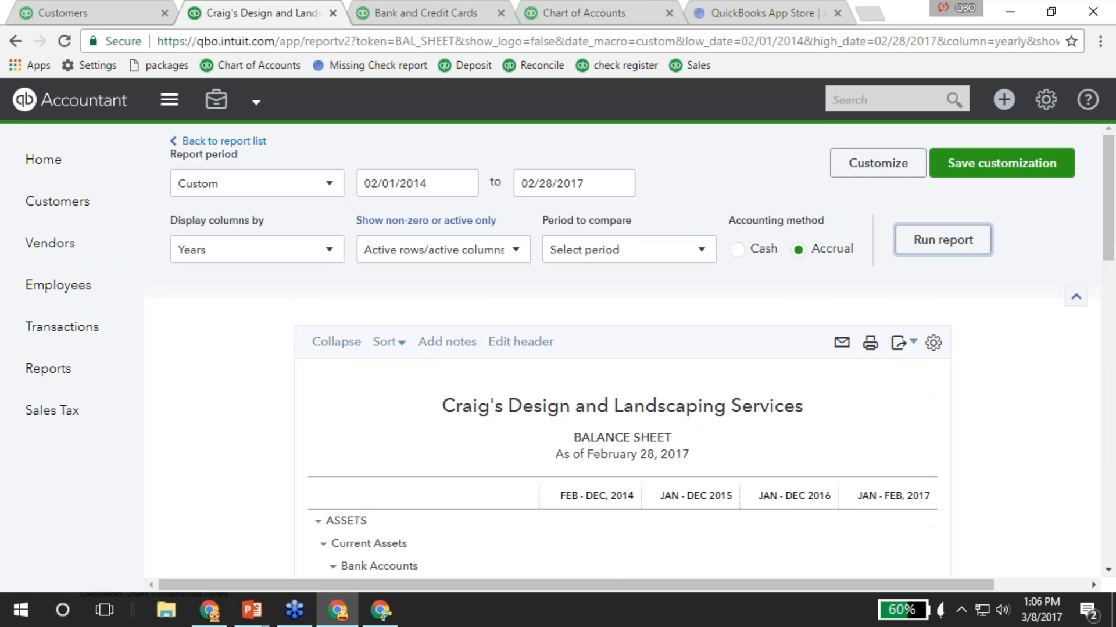
pyautogui.scroll(-2, 592, 349)
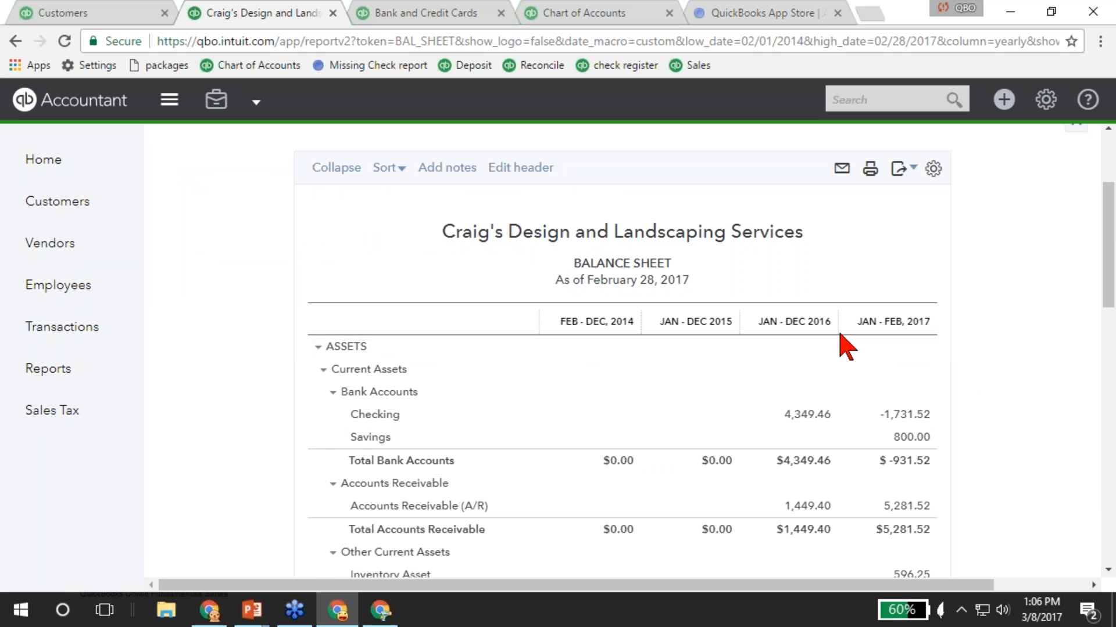
pyautogui.scroll(3, 348, 288)
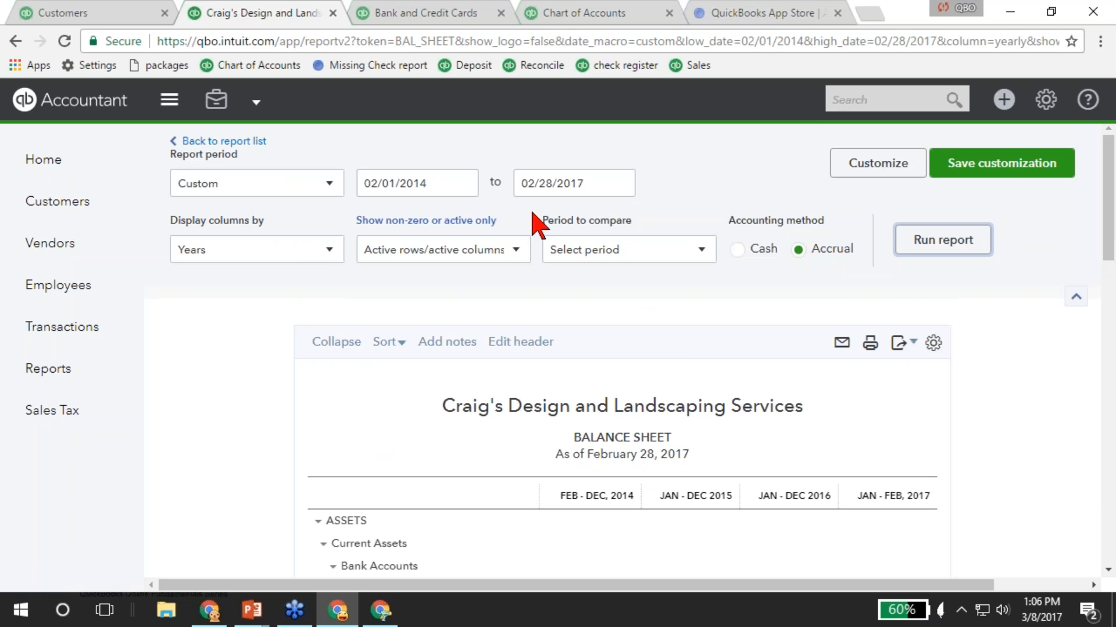
# Save the customized report as "Balance Sheet - multi year" in the Monthly report group.
pyautogui.click(998, 169)
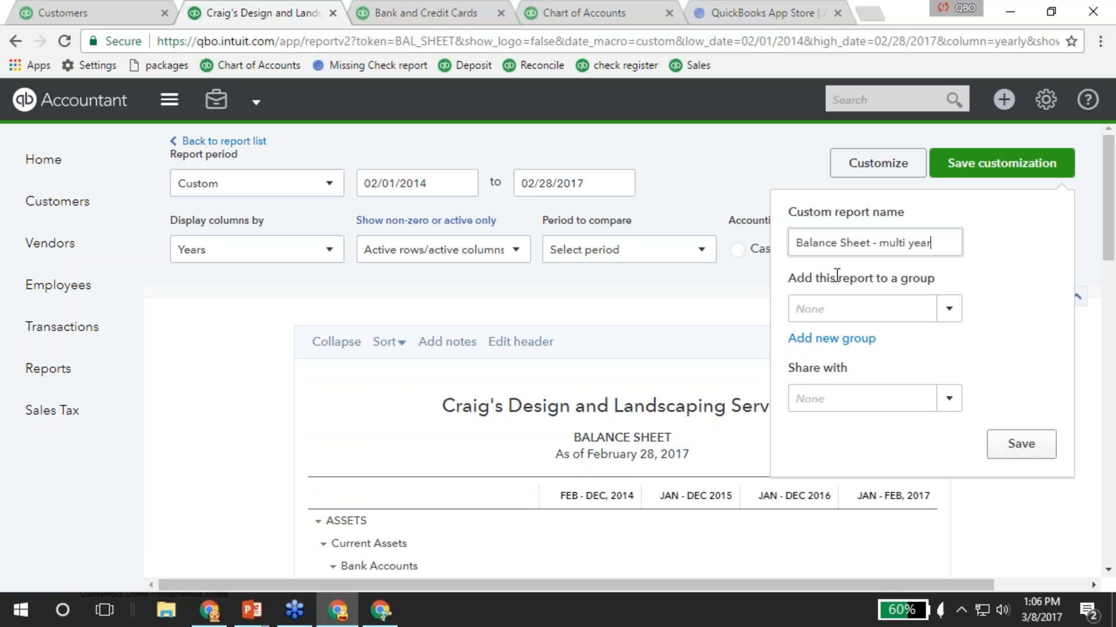
pyautogui.click(948, 308)
pyautogui.click(831, 341)
pyautogui.click(1021, 444)
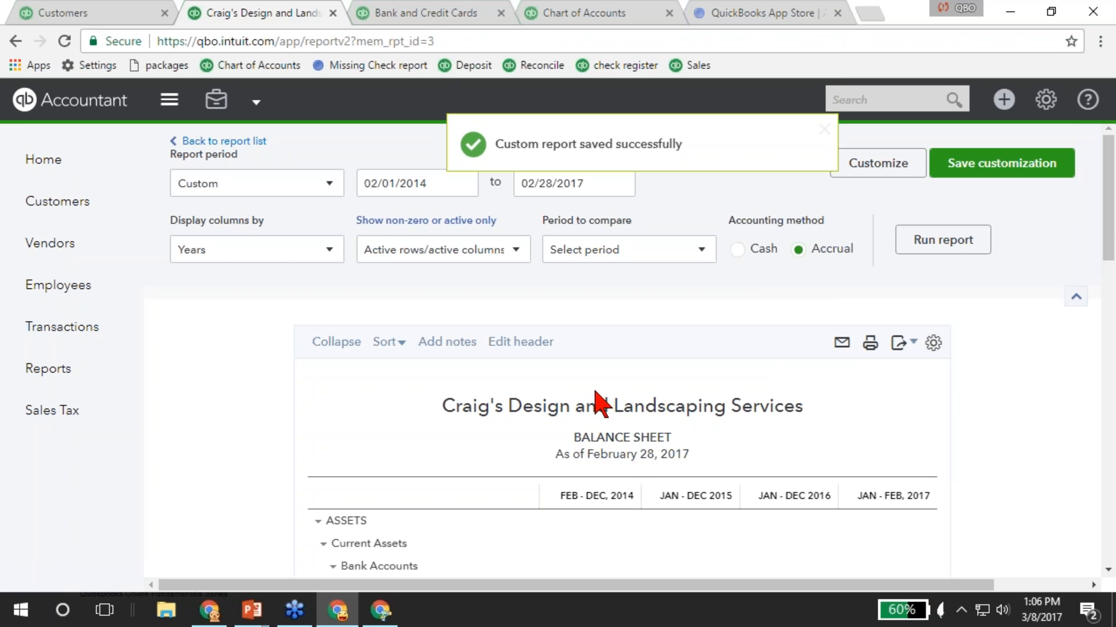
# Return to the report list and open the Company Snapshot report from the recommended reports.
pyautogui.click(215, 141)
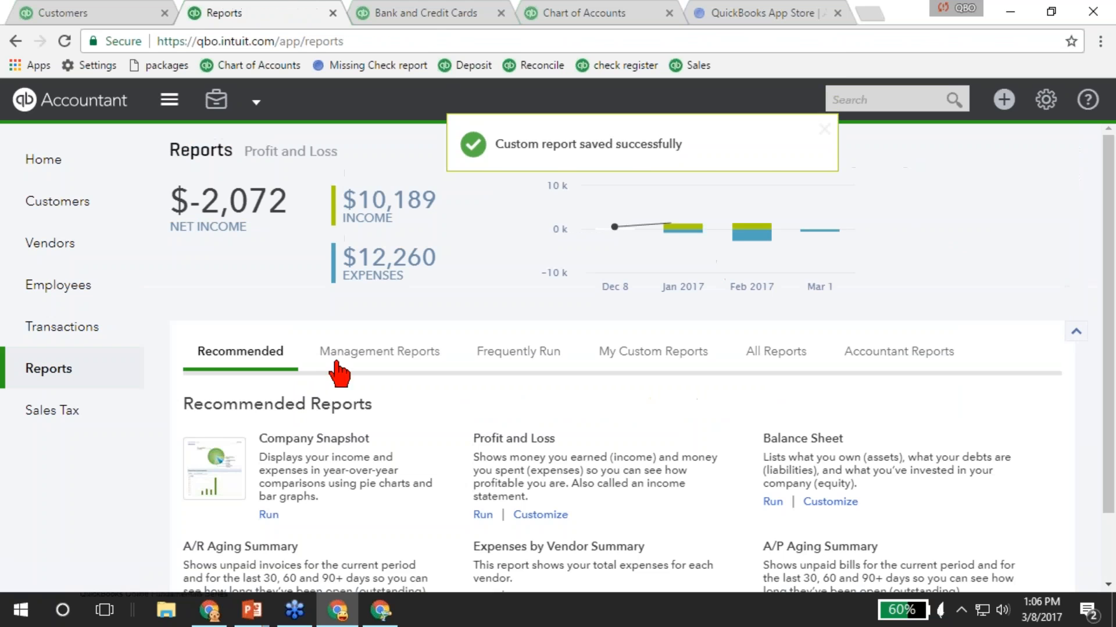
pyautogui.scroll(-2, 235, 409)
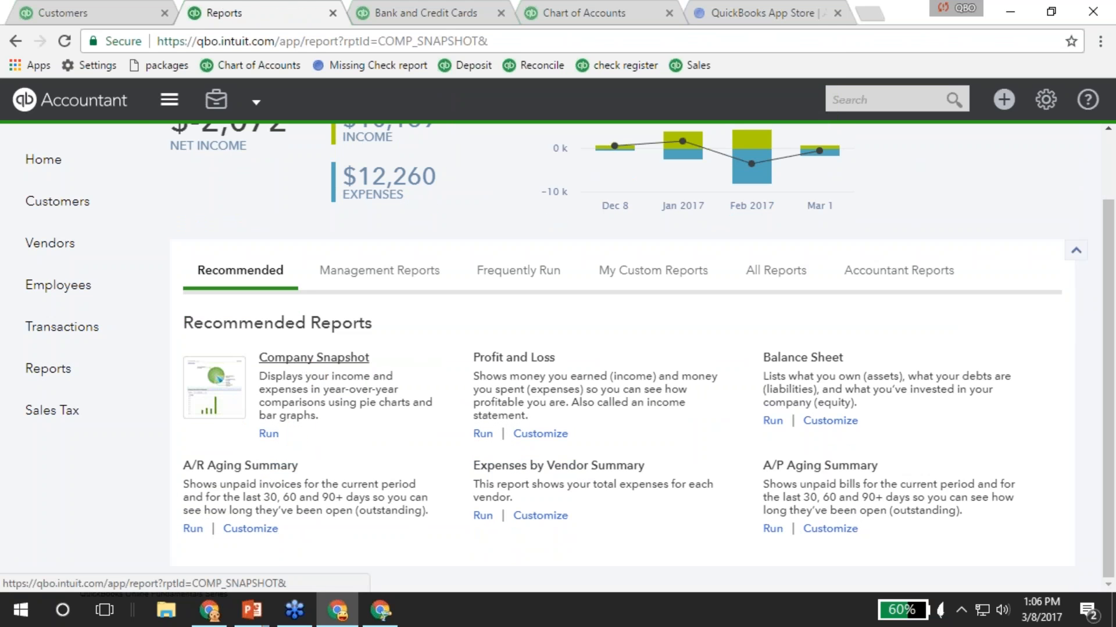
pyautogui.click(312, 361)
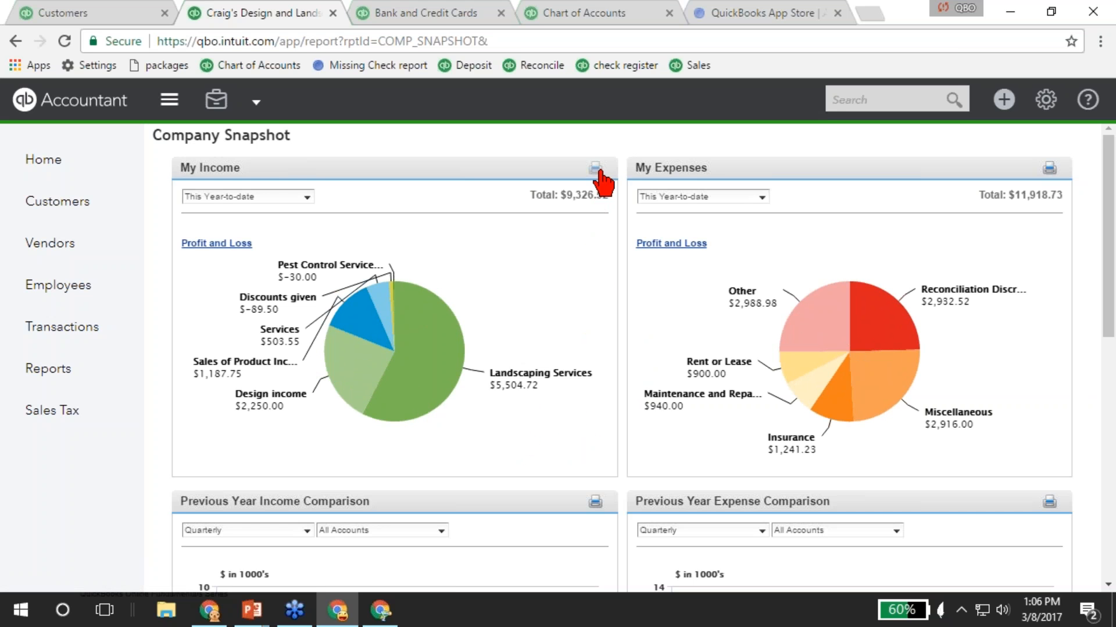
pyautogui.rightClick(506, 281)
pyautogui.click(484, 278)
pyautogui.rightClick(484, 287)
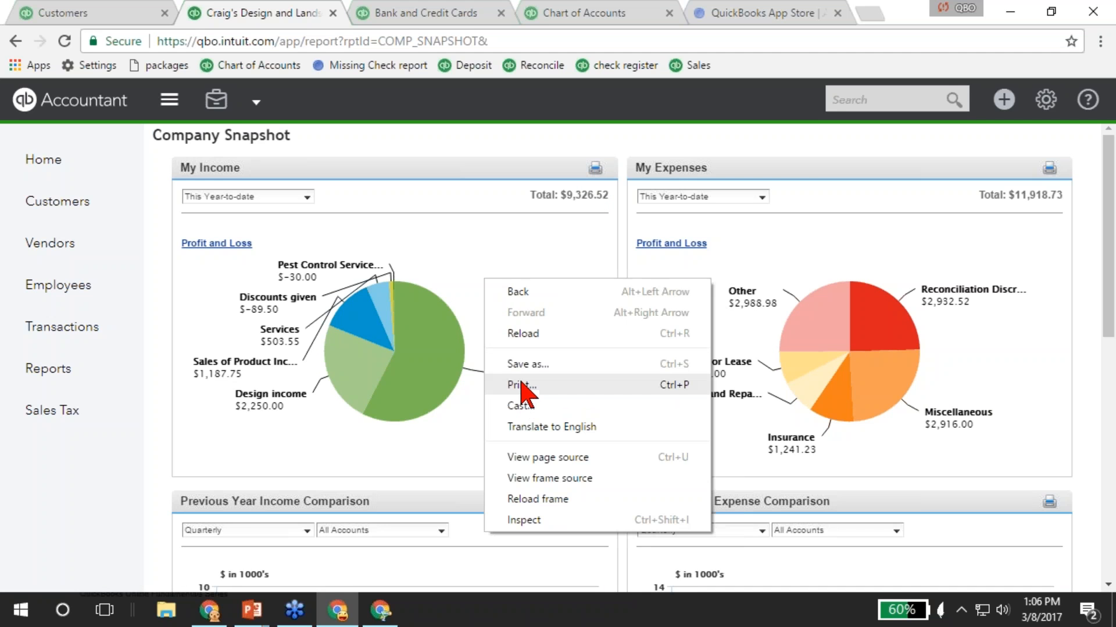
pyautogui.rightClick(451, 252)
pyautogui.click(328, 440)
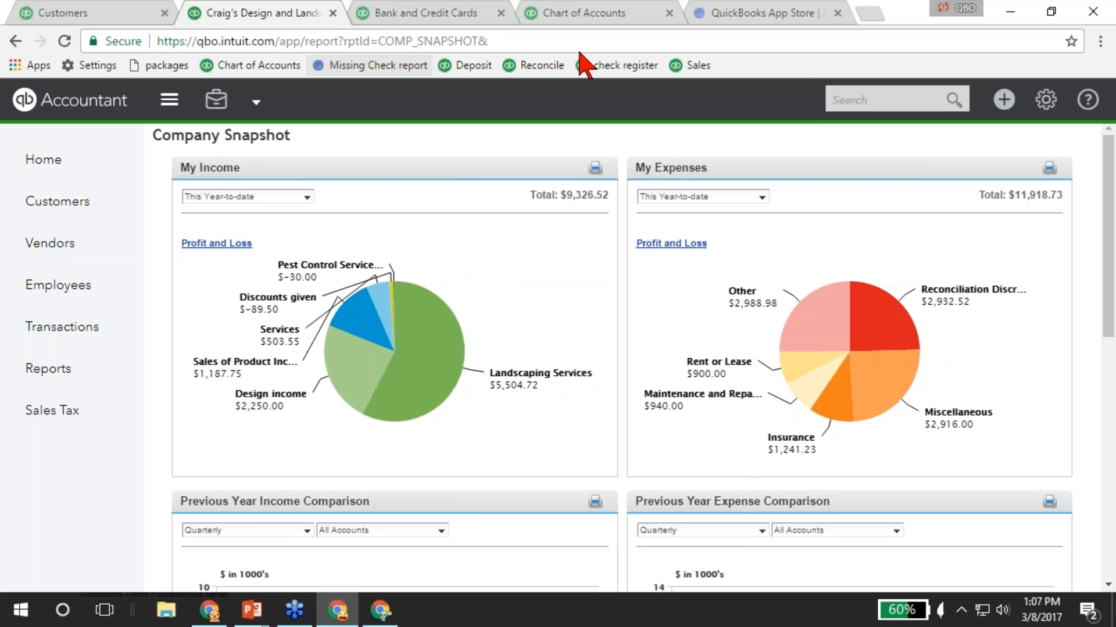
# Bookmark the Company Snapshot page as "Snapshot" on the bookmarks bar and look through its comparison charts and amounts owed.
pyautogui.click(1071, 41)
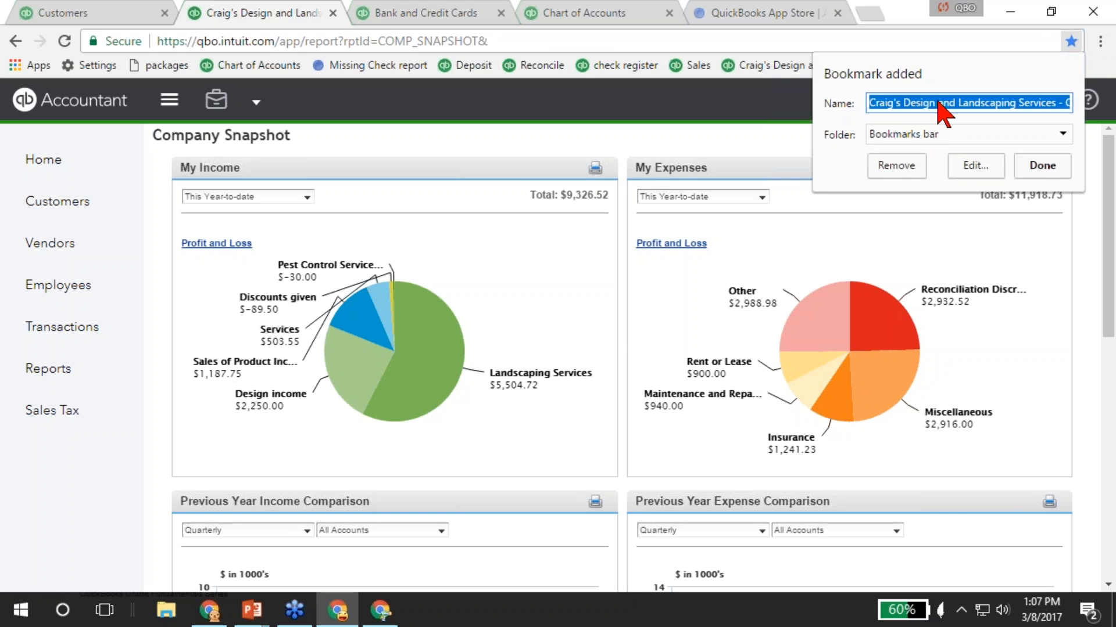
pyautogui.write('Snapshot')
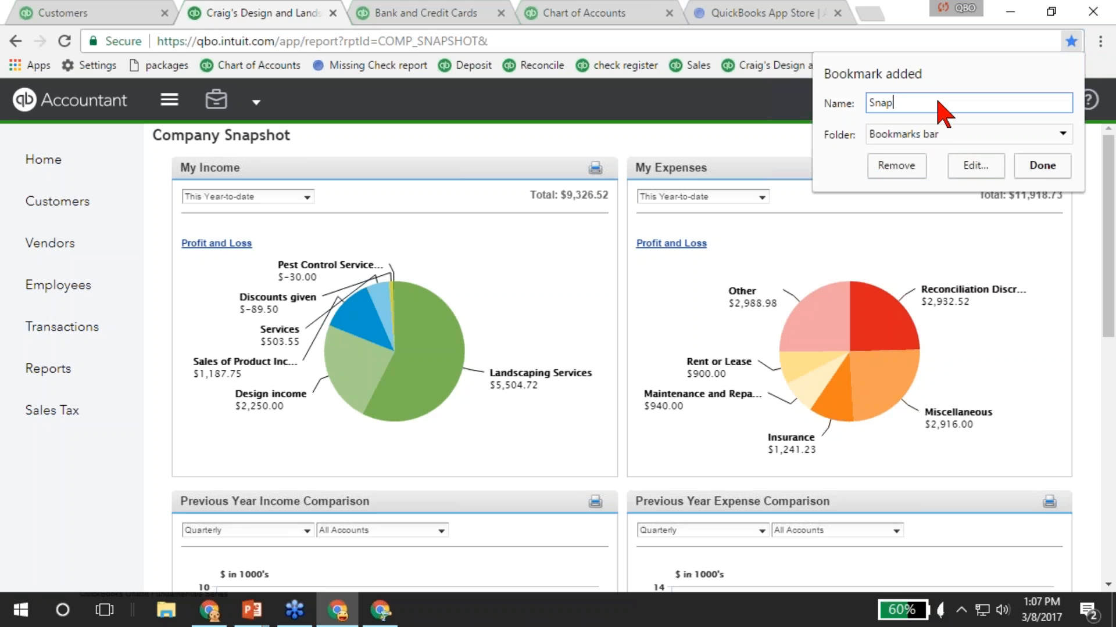
pyautogui.press('Return')
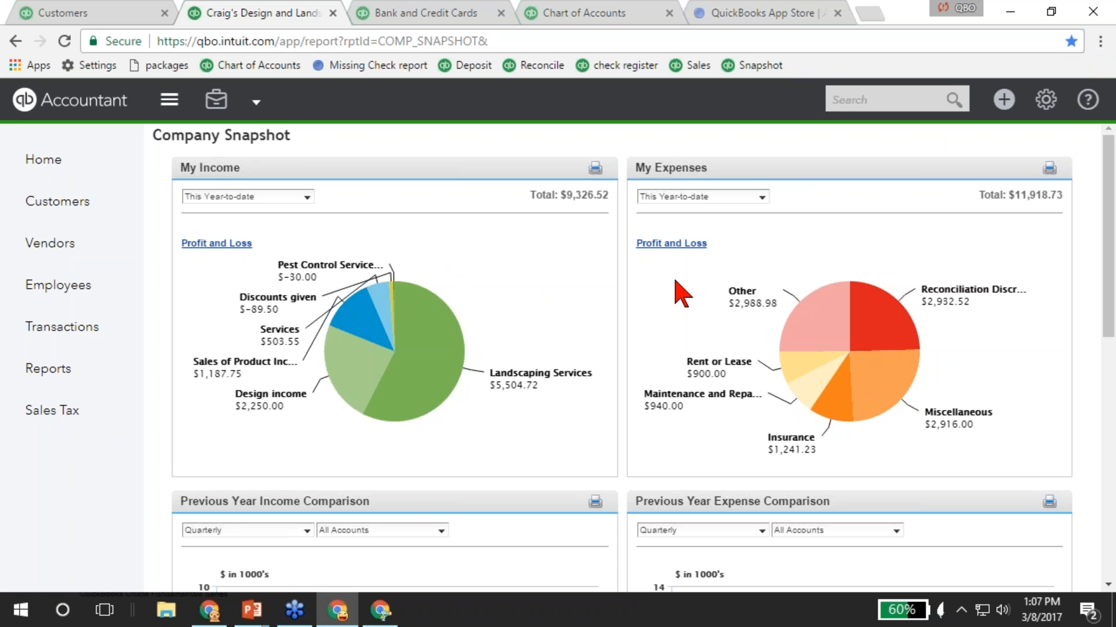
pyautogui.scroll(-1, 681, 293)
pyautogui.scroll(-4, 677, 294)
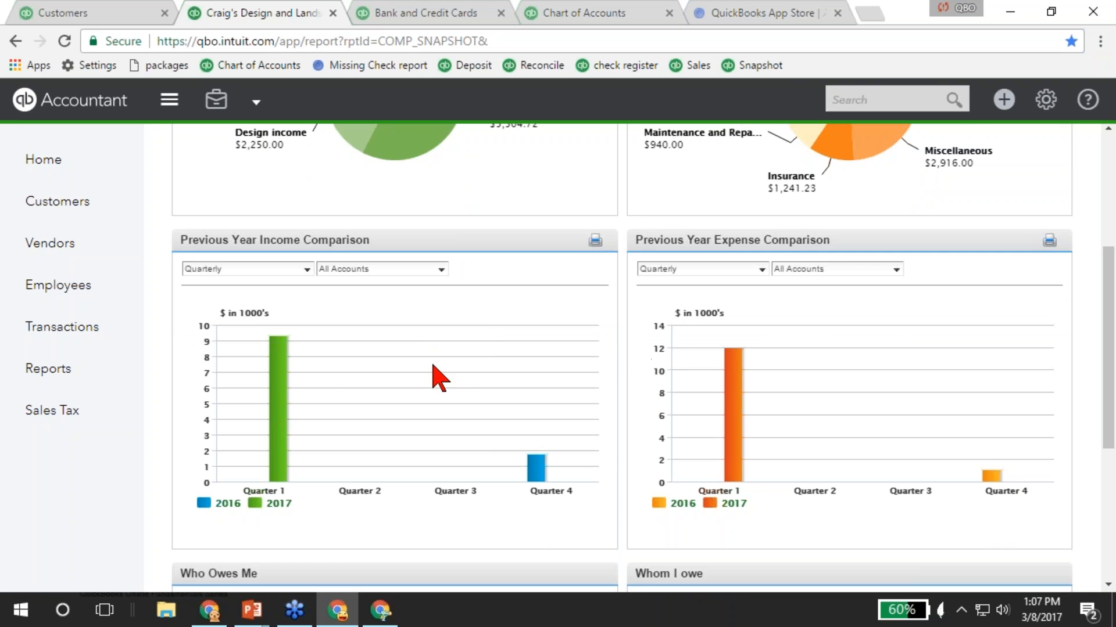
pyautogui.scroll(-5, 438, 377)
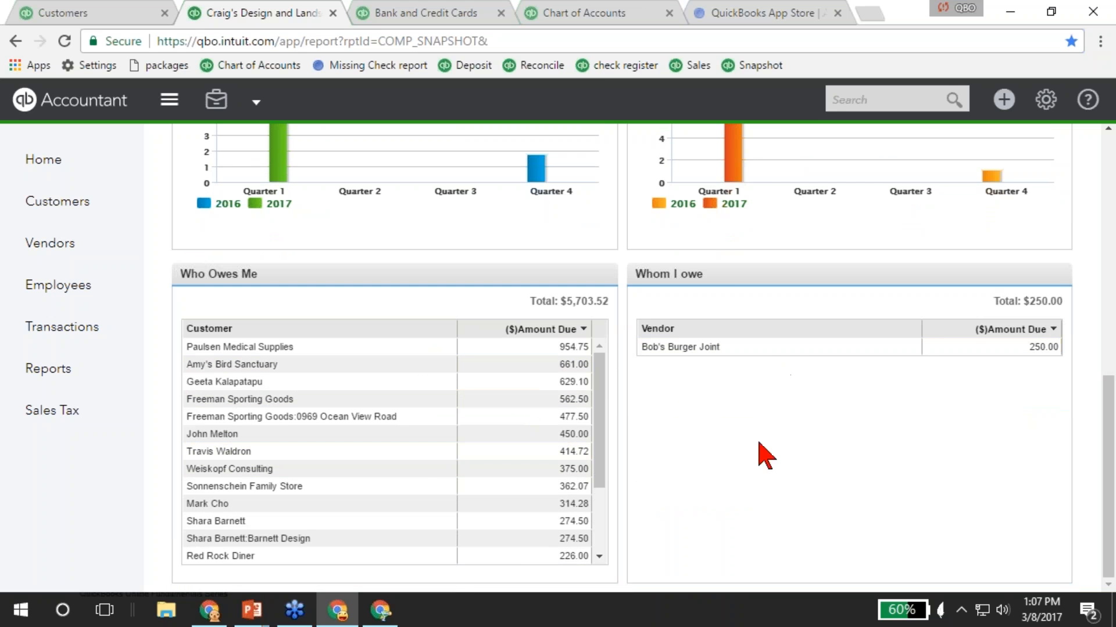
pyautogui.scroll(10, 628, 224)
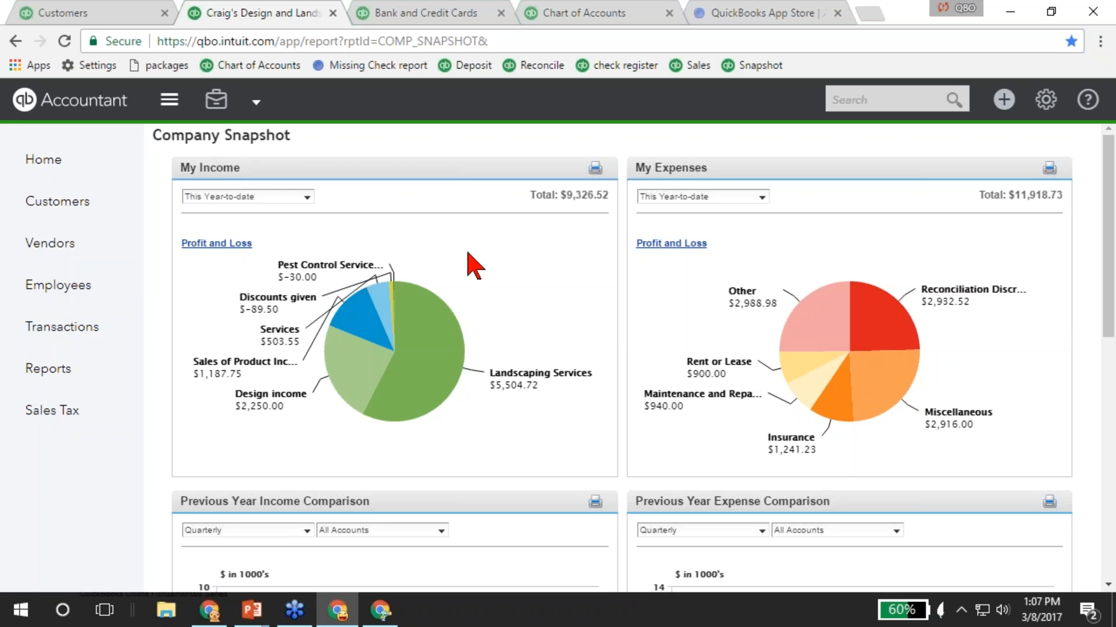
# Go back to the reports, open the Monthly custom report group for editing, and turn on its email schedule.
pyautogui.hotkey('alt', 'Left')
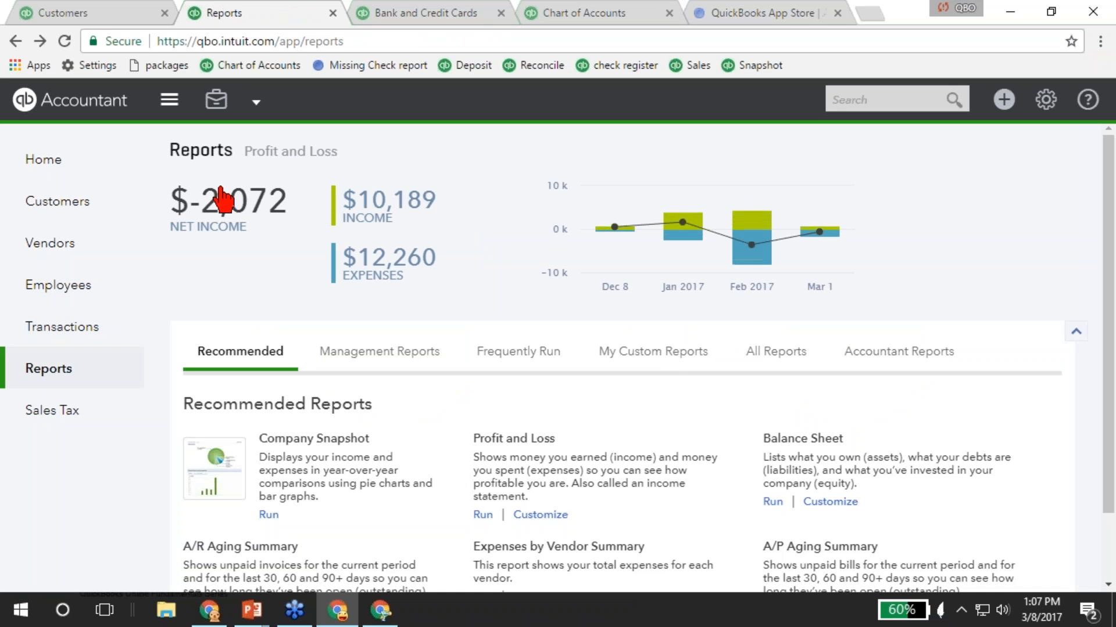
pyautogui.click(666, 361)
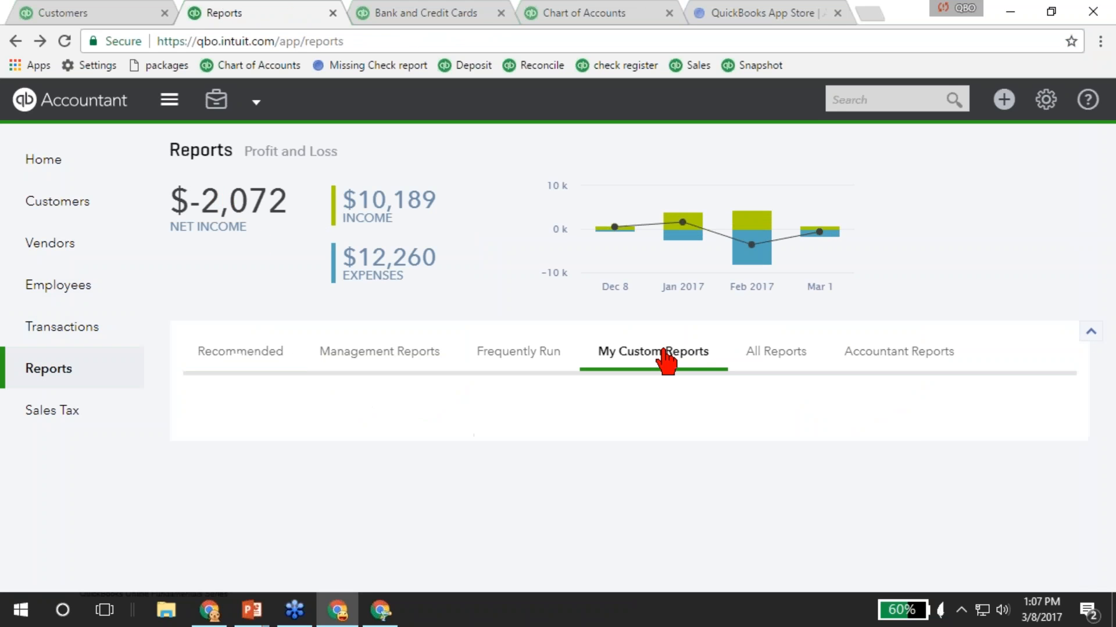
pyautogui.scroll(-1, 666, 361)
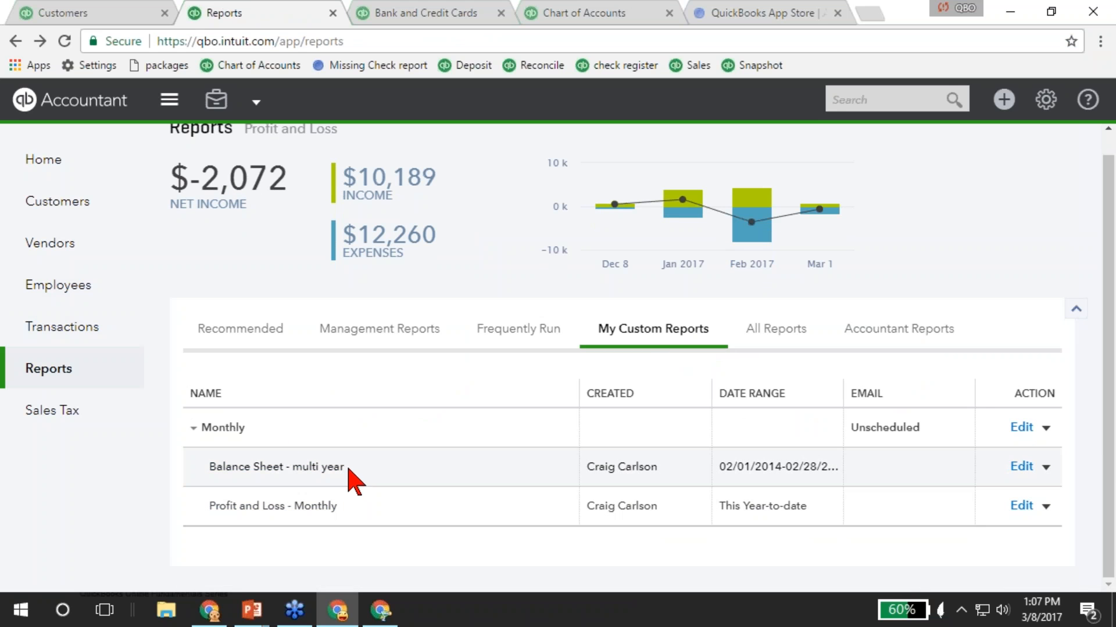
pyautogui.click(1024, 429)
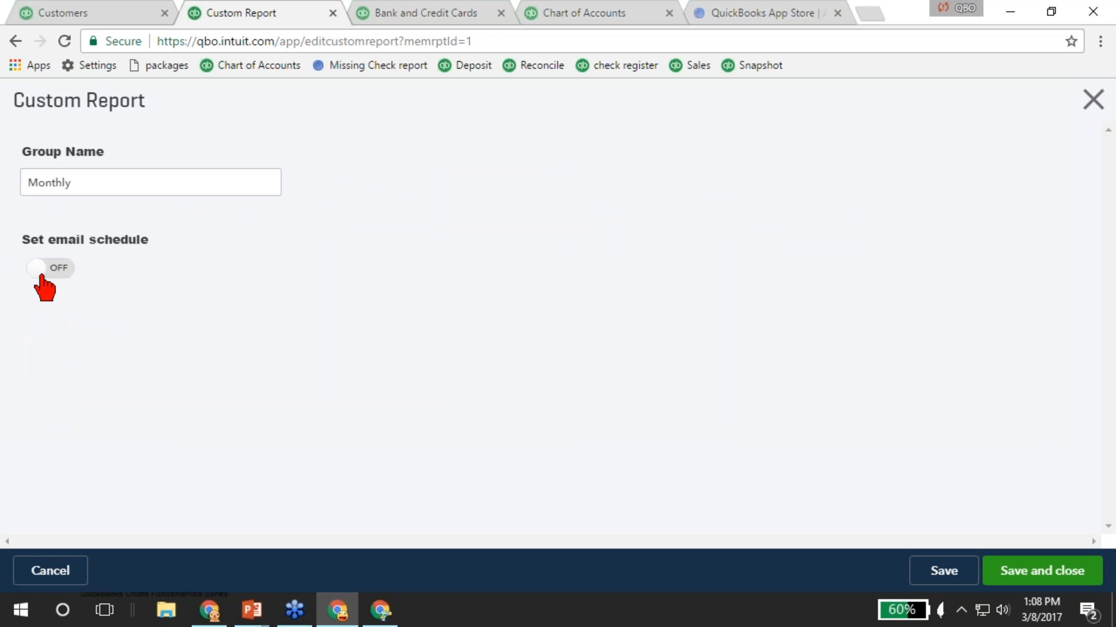
pyautogui.click(50, 274)
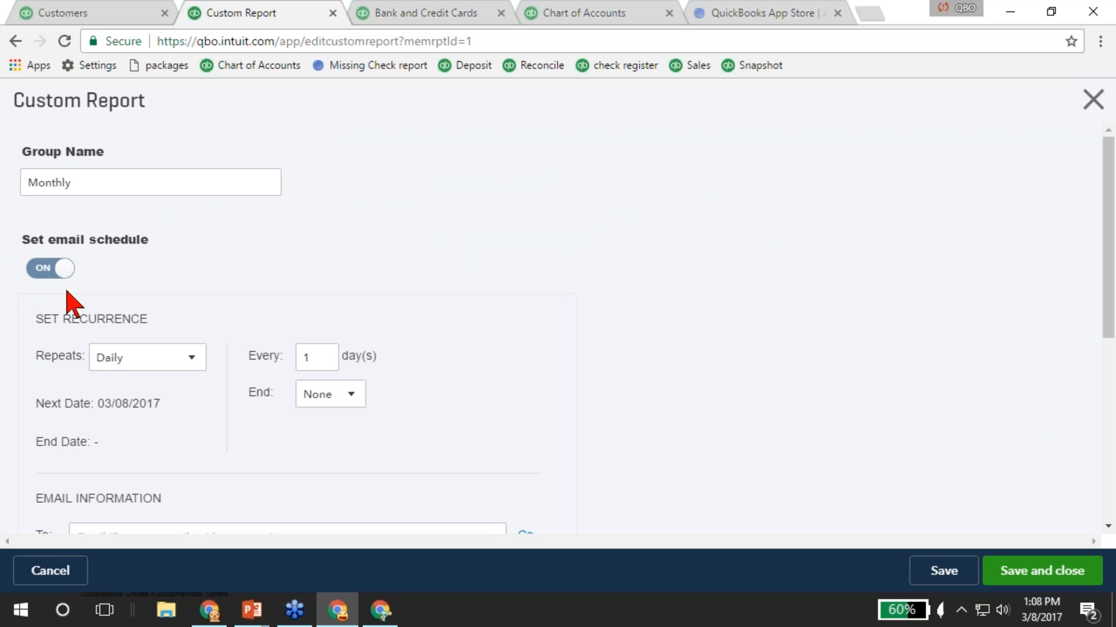
# Set the Monthly group's email schedule to repeat monthly, every 1 month on the 10th day.
pyautogui.click(175, 358)
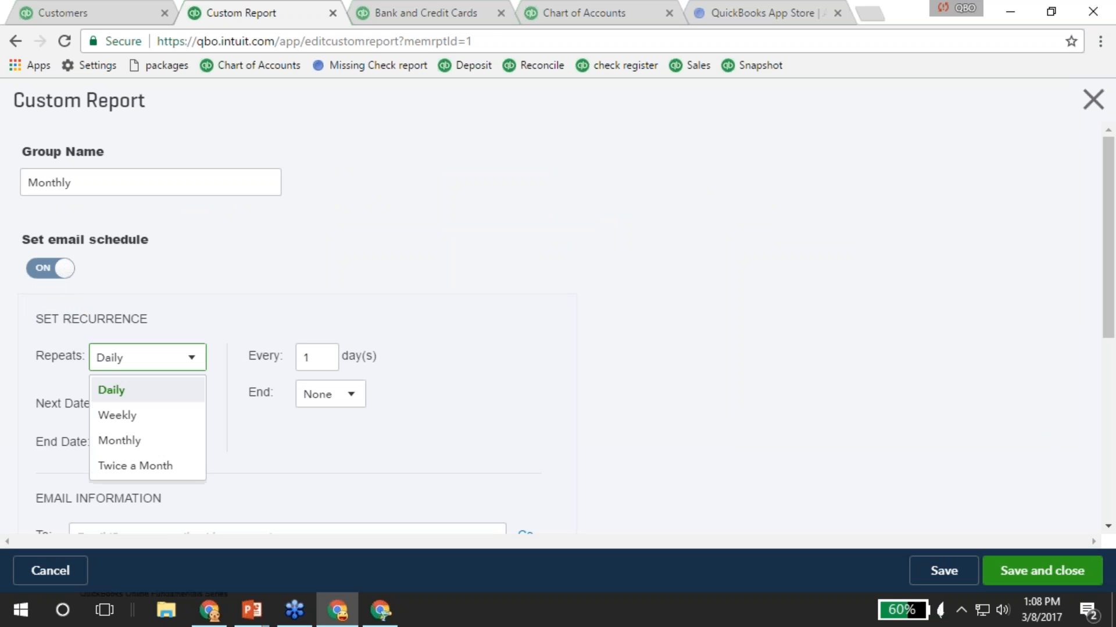
pyautogui.click(137, 442)
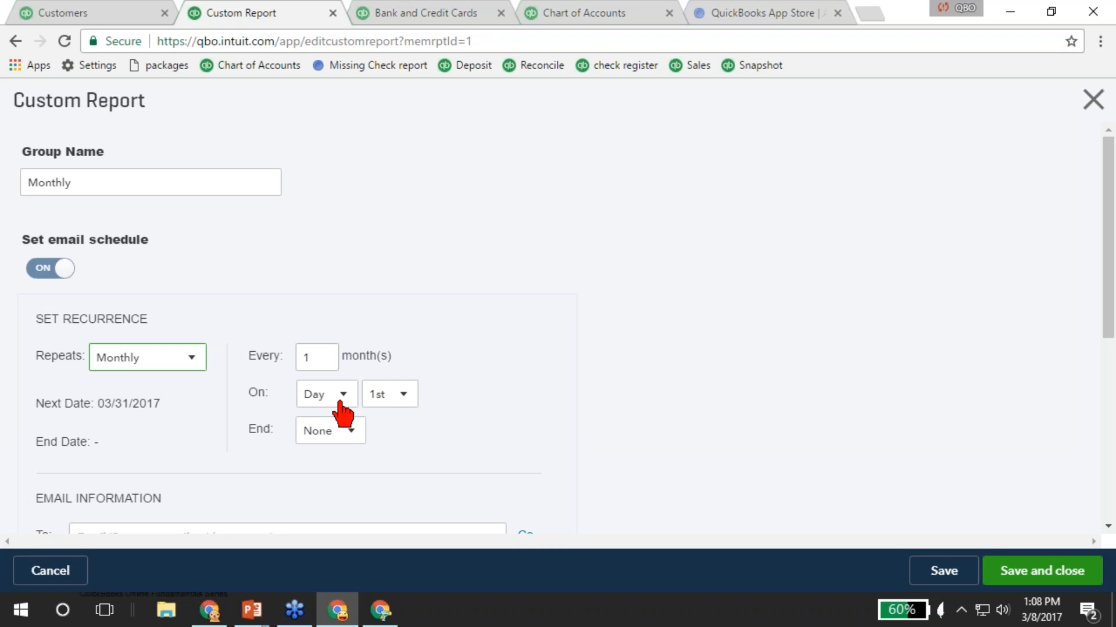
pyautogui.click(405, 409)
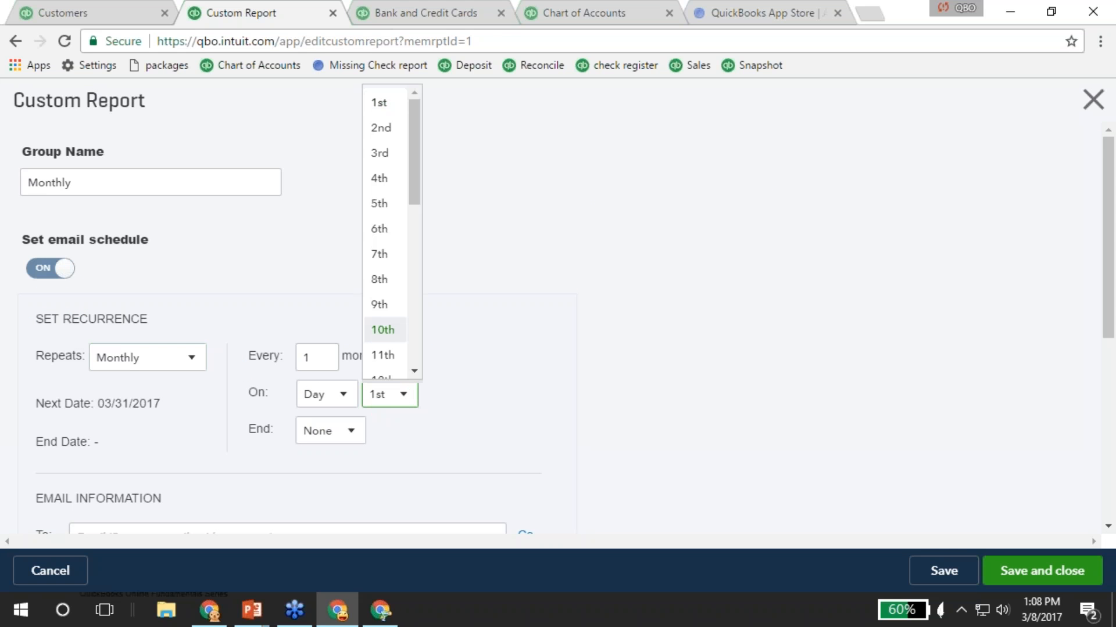
pyautogui.click(381, 329)
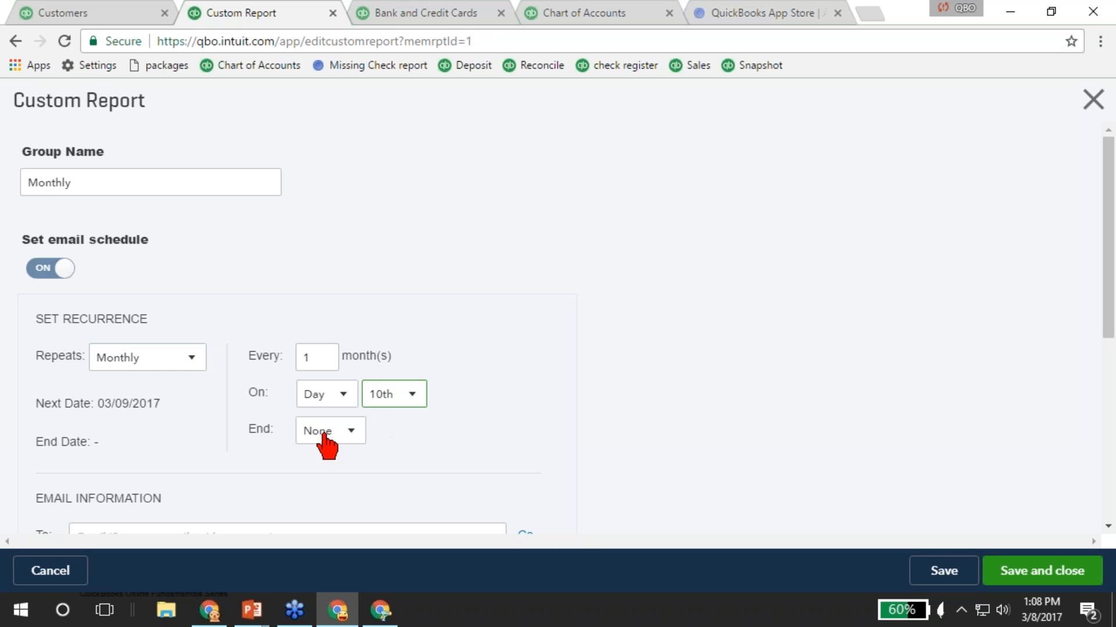
pyautogui.scroll(-1, 175, 400)
pyautogui.scroll(1, 497, 413)
pyautogui.click(192, 360)
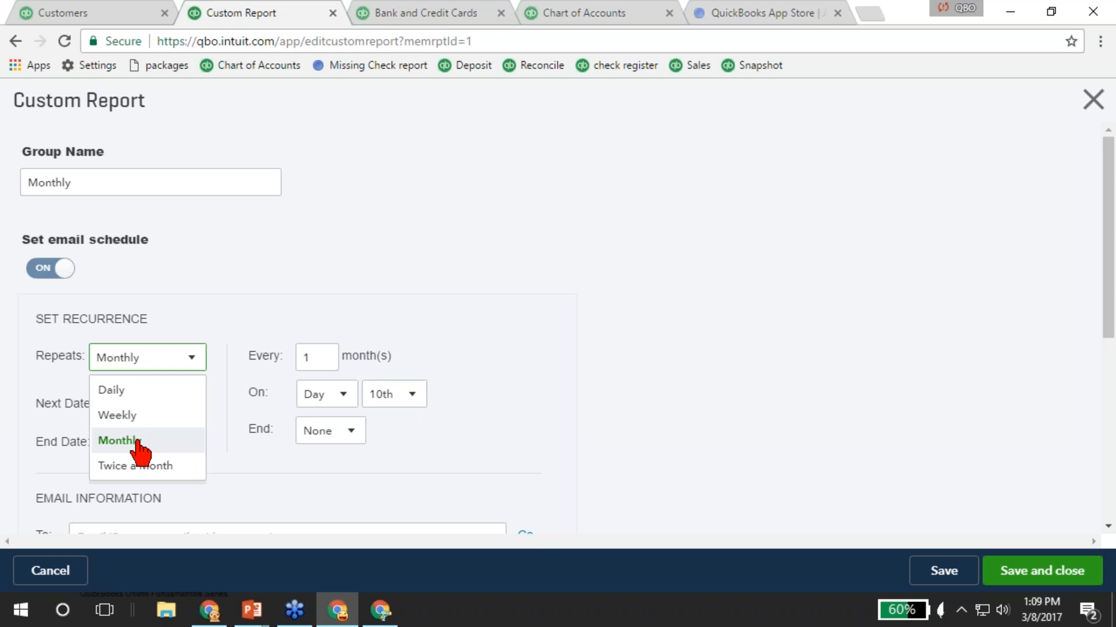
pyautogui.click(322, 365)
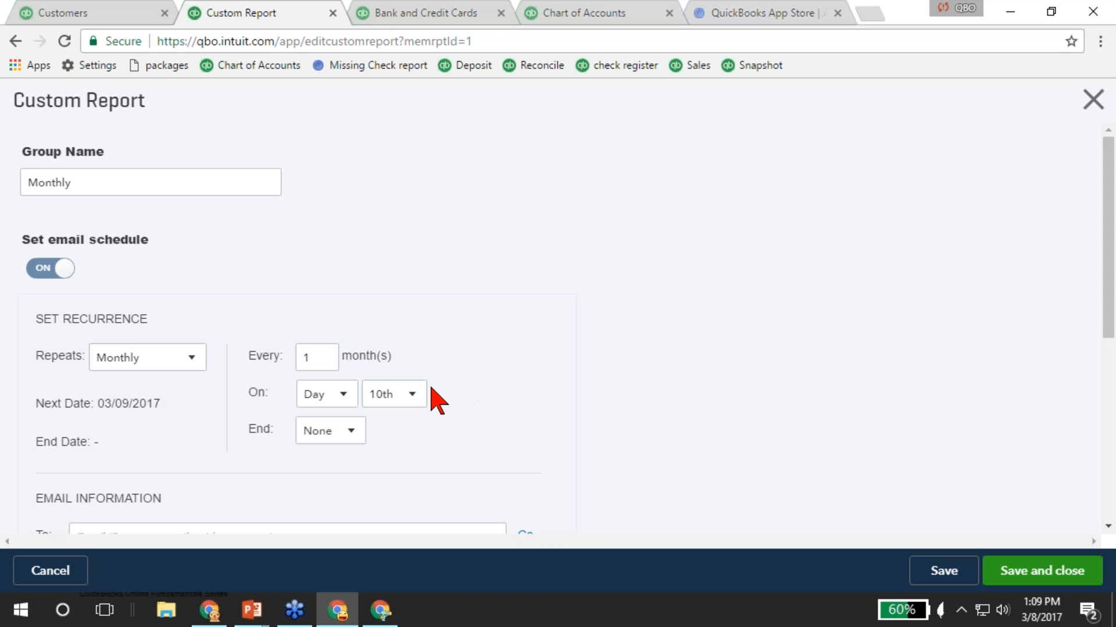
# Enter the recipient's email address for the Monthly group's scheduled report email.
pyautogui.scroll(-3, 516, 438)
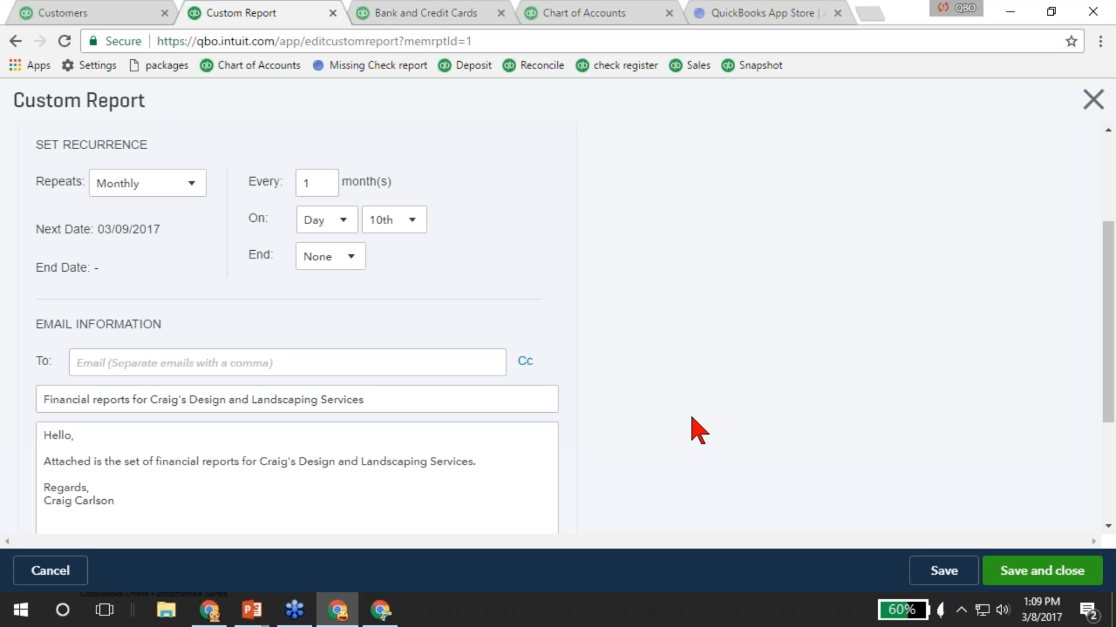
pyautogui.click(317, 366)
pyautogui.write('abc@gmail.com')
pyautogui.press('Tab')
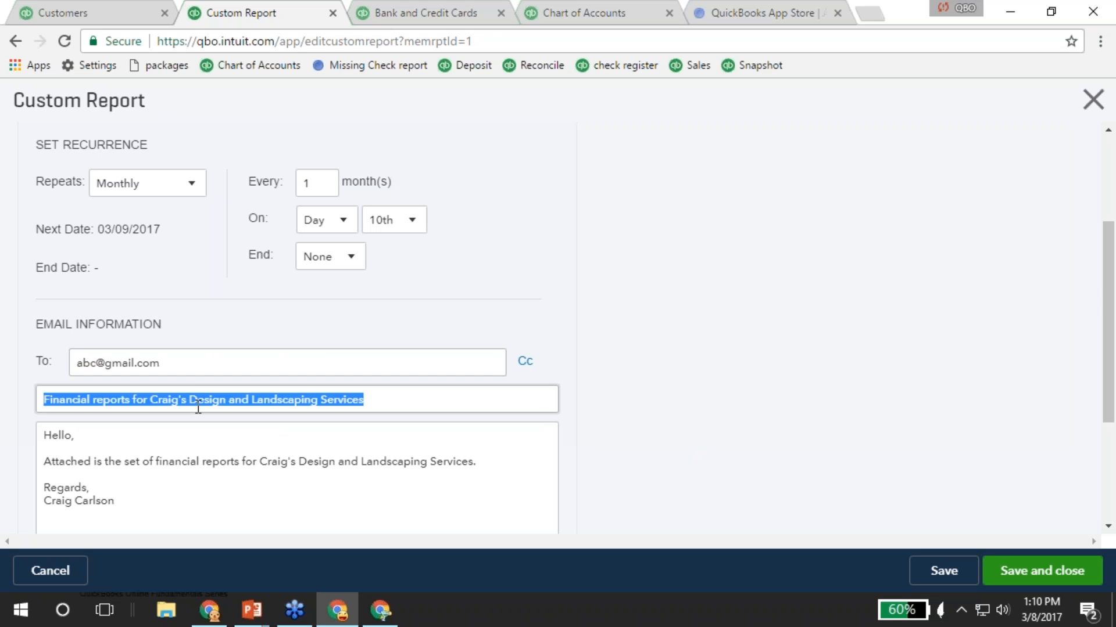
# Set the scheduled email to attach the report as an Excel file, and save and close the Monthly group.
pyautogui.scroll(-3, 157, 459)
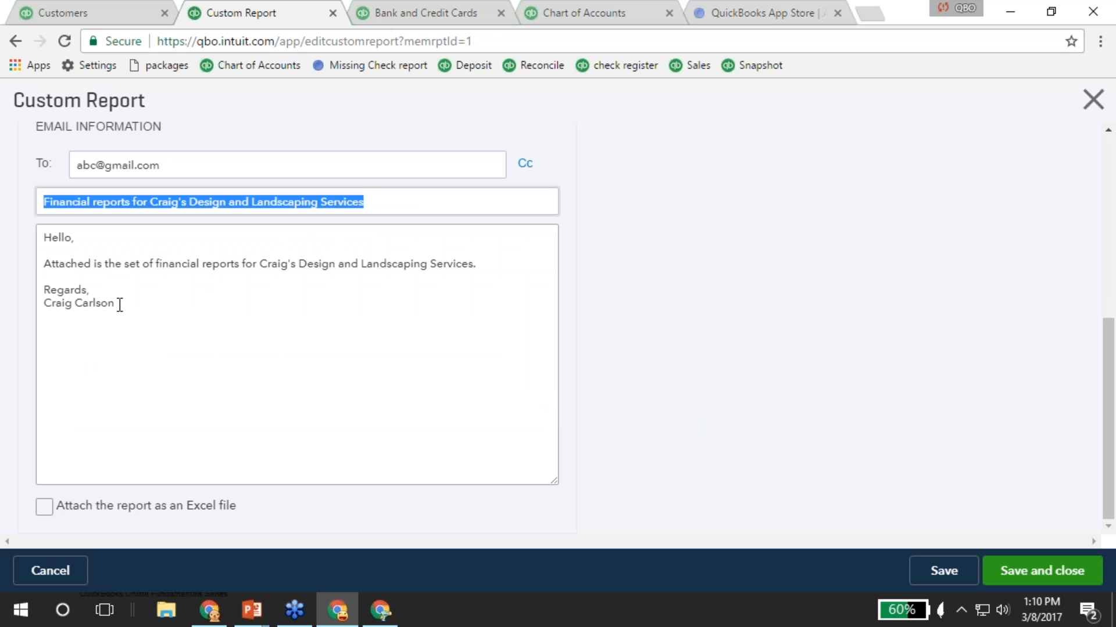
pyautogui.click(45, 506)
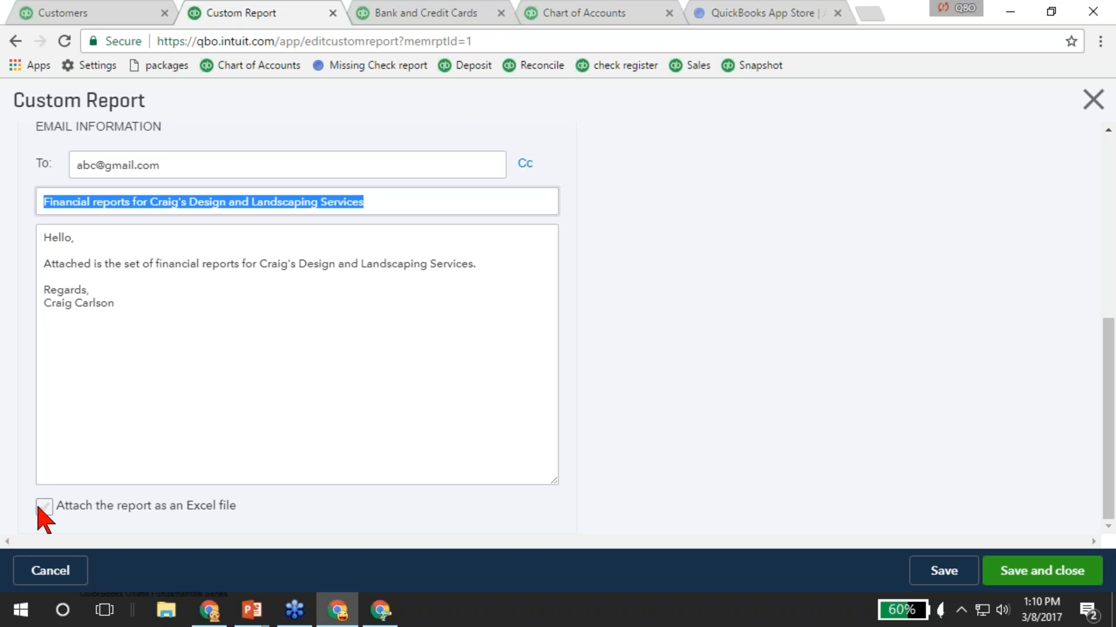
pyautogui.click(44, 510)
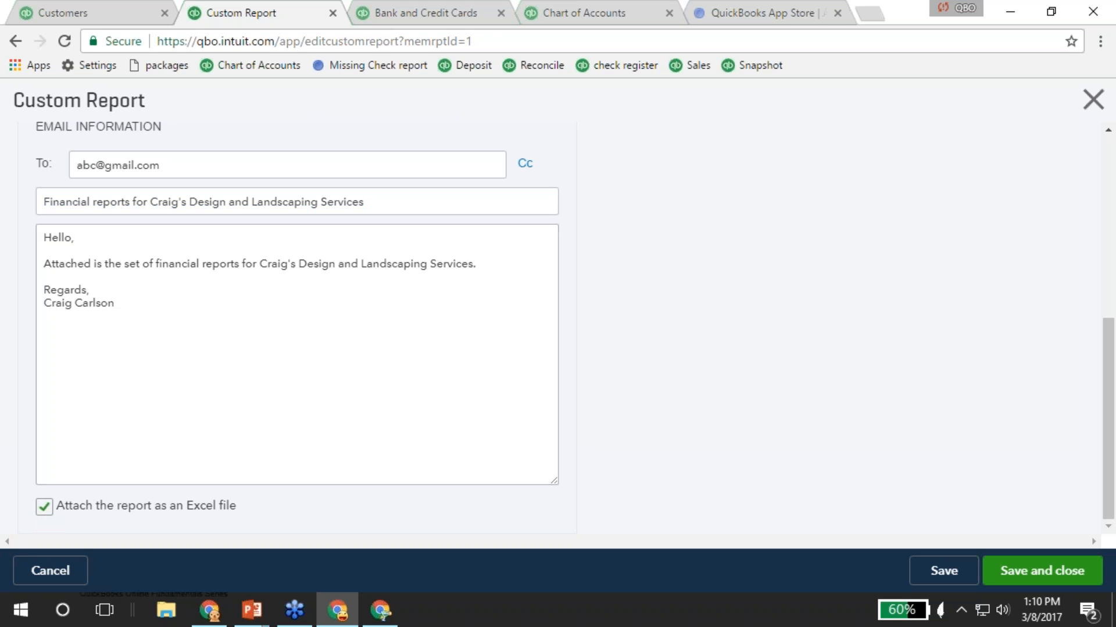
pyautogui.click(1061, 561)
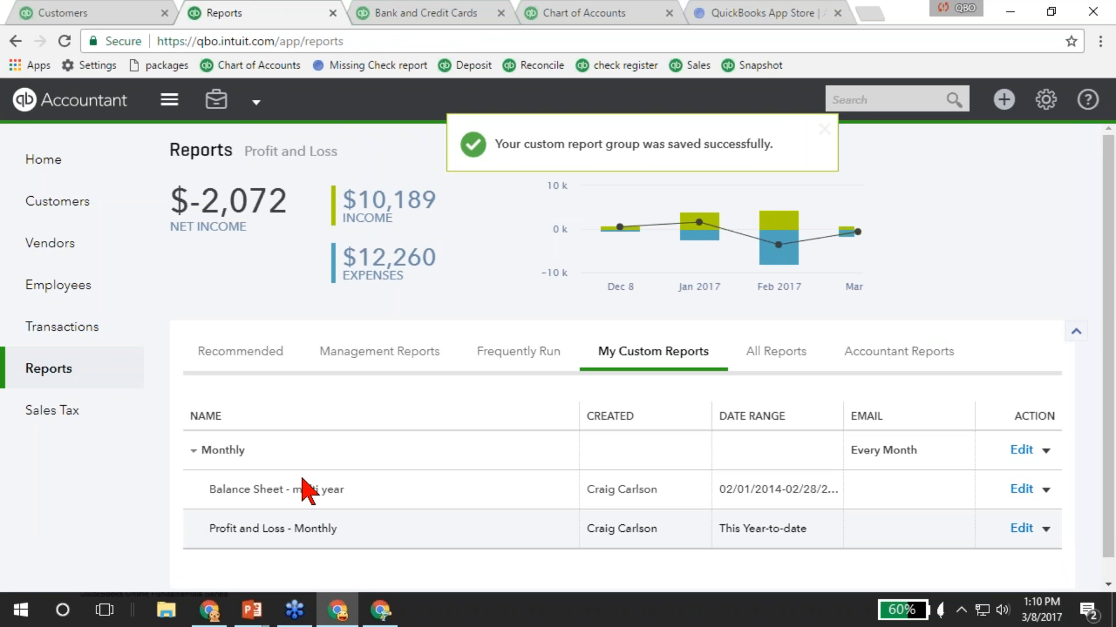
# Open the Profit and Loss - Monthly custom report and toggle its Compact display density to compare the row spacing.
pyautogui.click(273, 530)
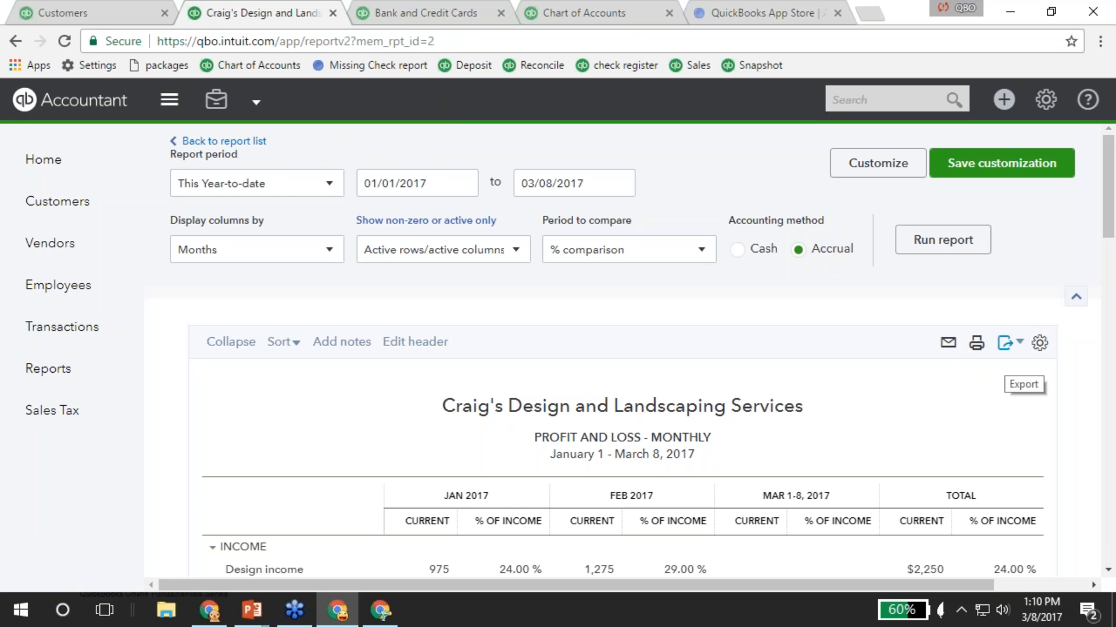
pyautogui.click(1038, 342)
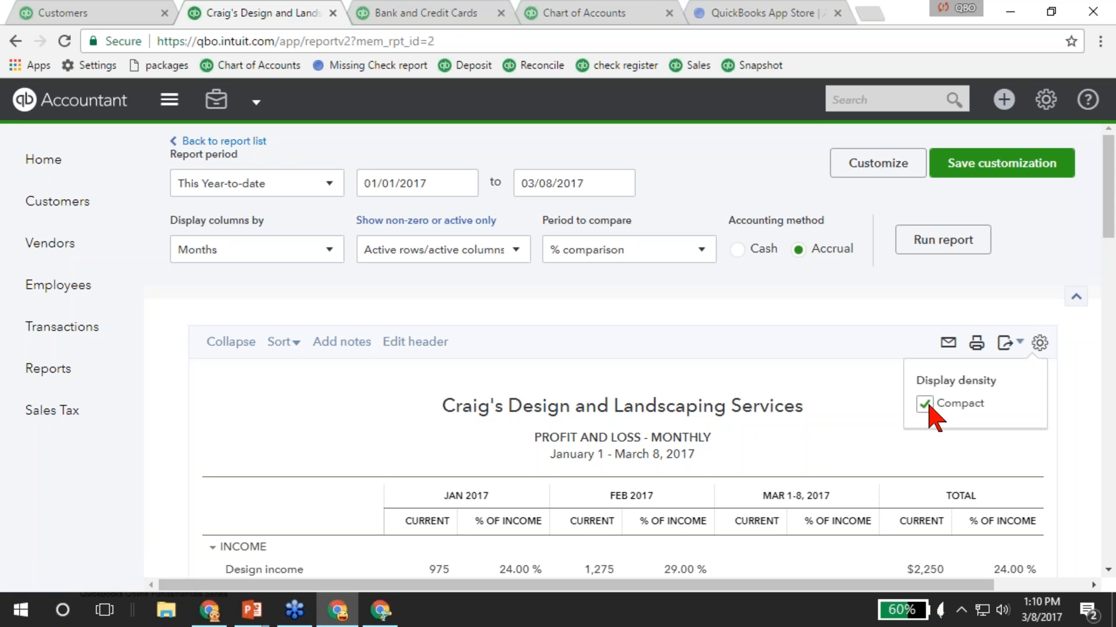
pyautogui.click(924, 404)
pyautogui.click(1039, 343)
pyautogui.click(924, 403)
pyautogui.scroll(-3, 929, 378)
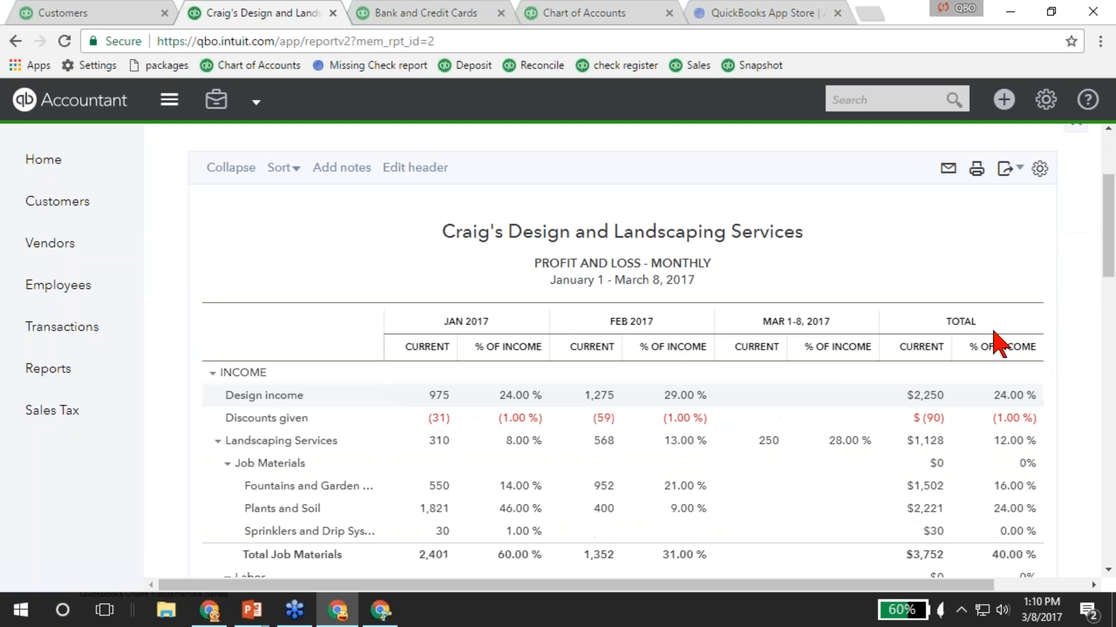
# Check the report's Excel and PDF export options, and switch to the PowerPoint slide show.
pyautogui.scroll(3, 967, 249)
pyautogui.click(1018, 345)
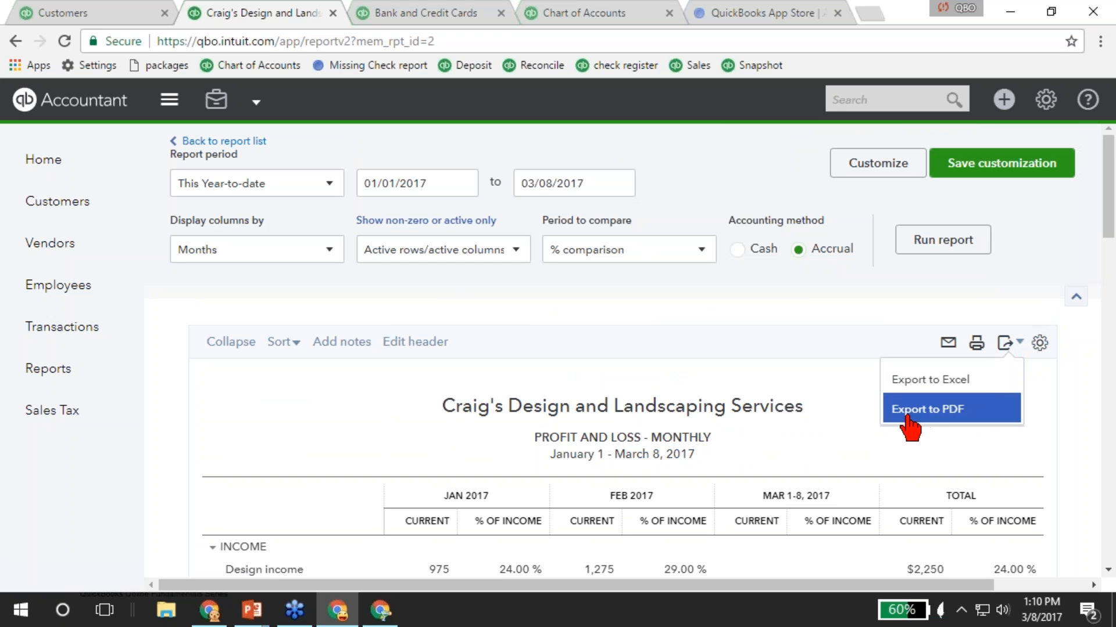
pyautogui.click(842, 406)
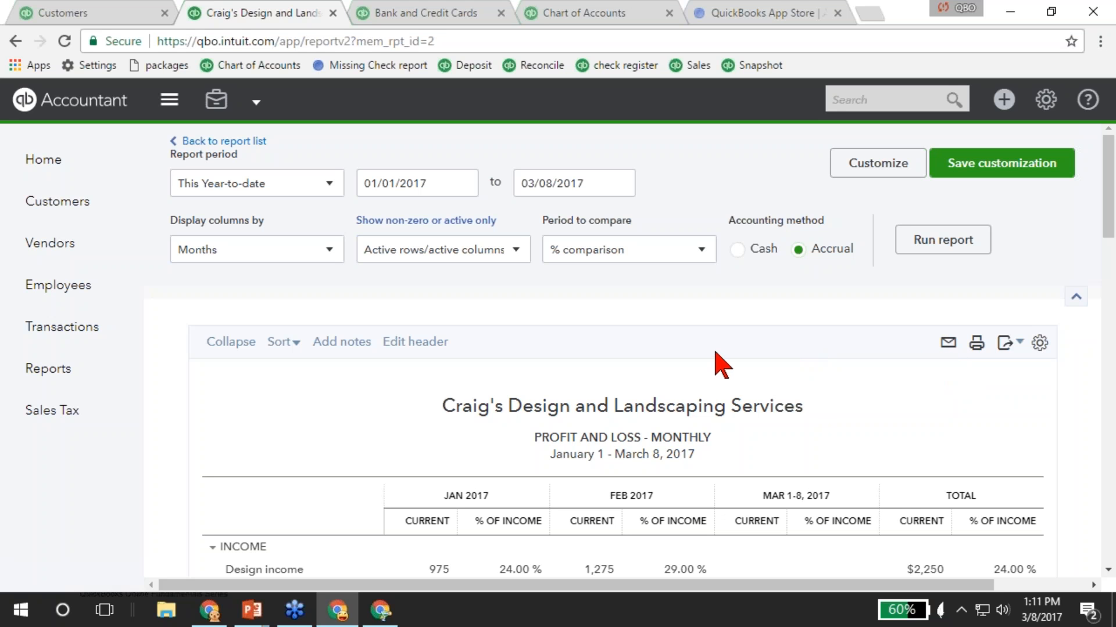
pyautogui.scroll(-3, 719, 365)
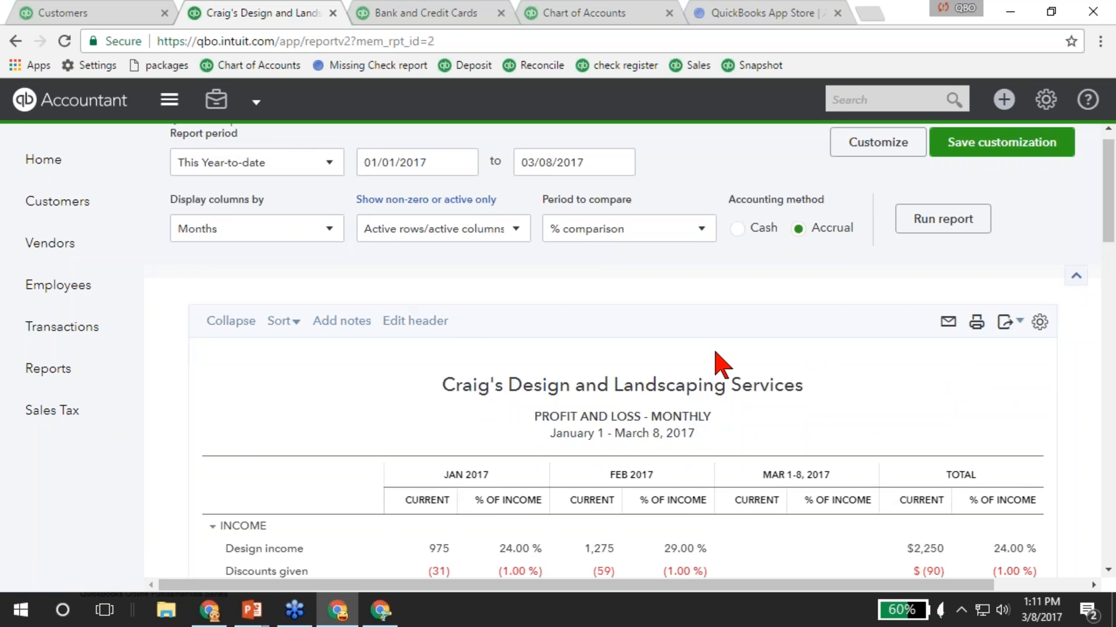
pyautogui.scroll(3, 697, 363)
pyautogui.moveTo(250, 621)
pyautogui.click(318, 526)
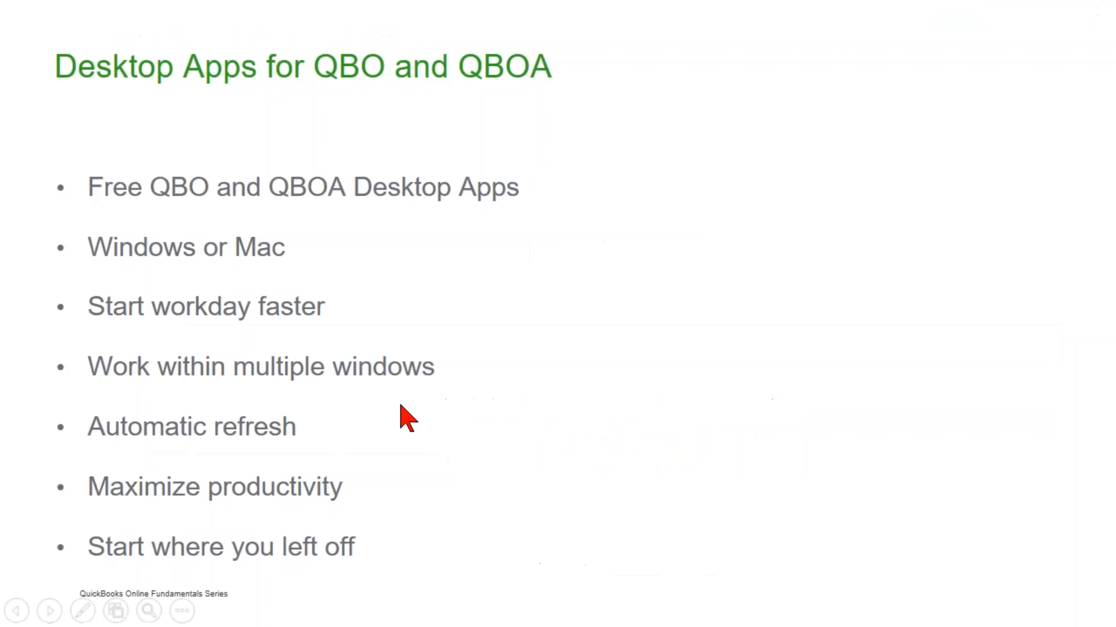
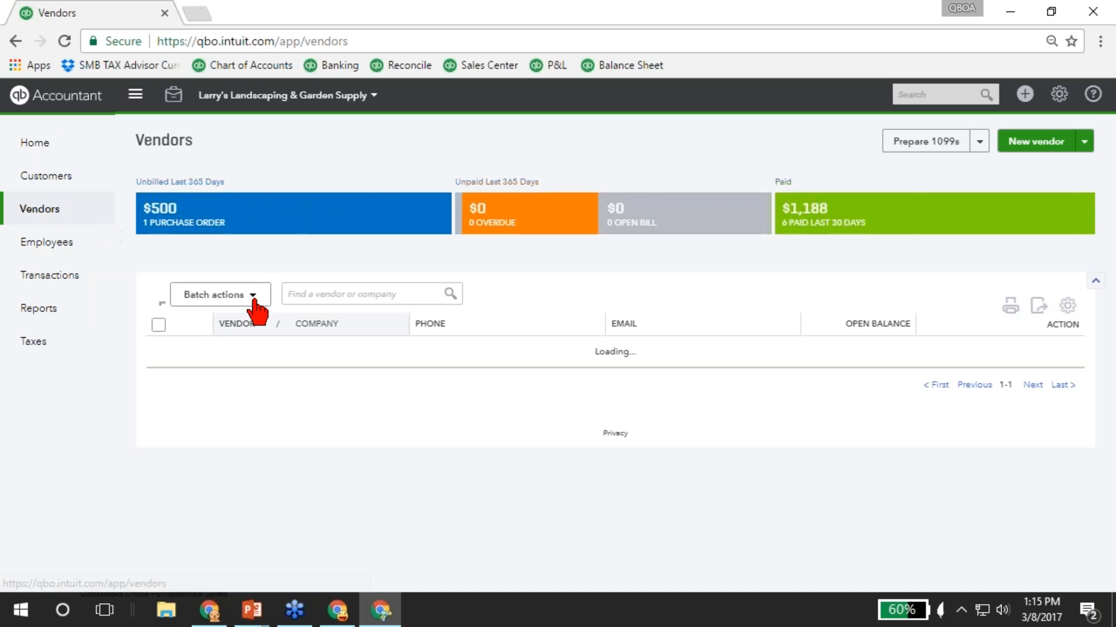
# Open the vendor Atlanta Bread & Bar in Larry's Landscaping & Garden Supply and open its 01/18/2017 expense.
pyautogui.scroll(-5, 256, 349)
pyautogui.click(261, 258)
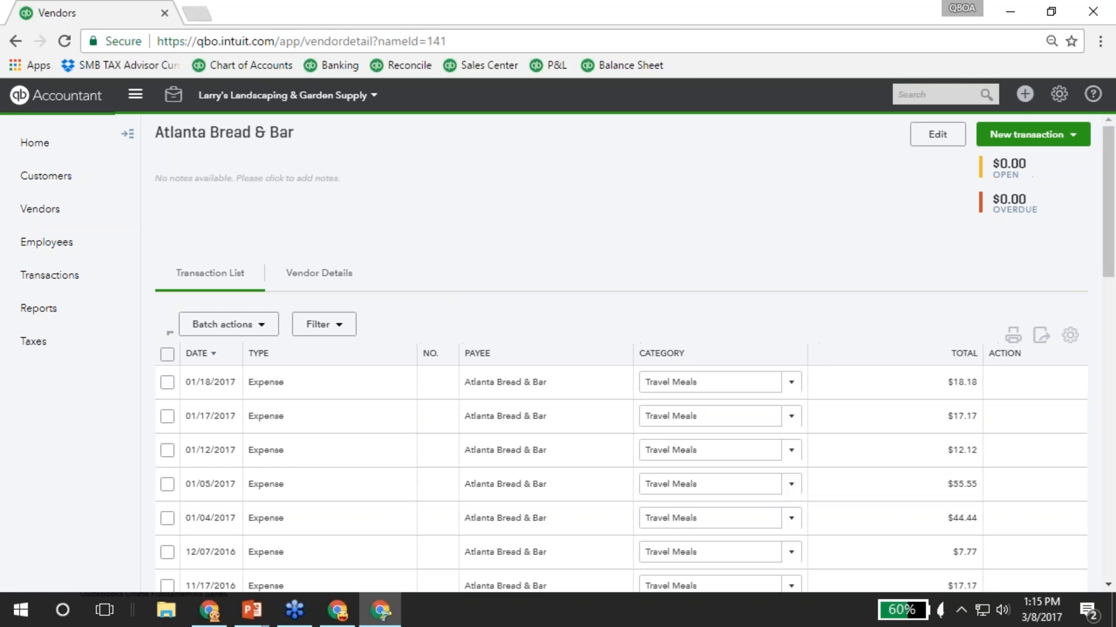
pyautogui.scroll(-3, 355, 382)
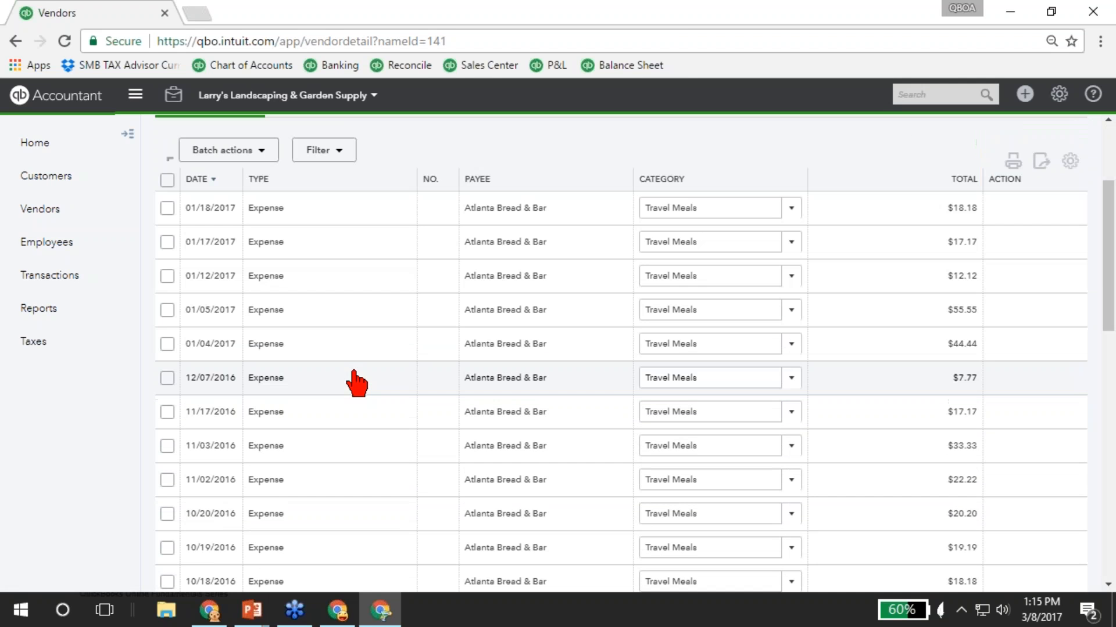
pyautogui.click(265, 209)
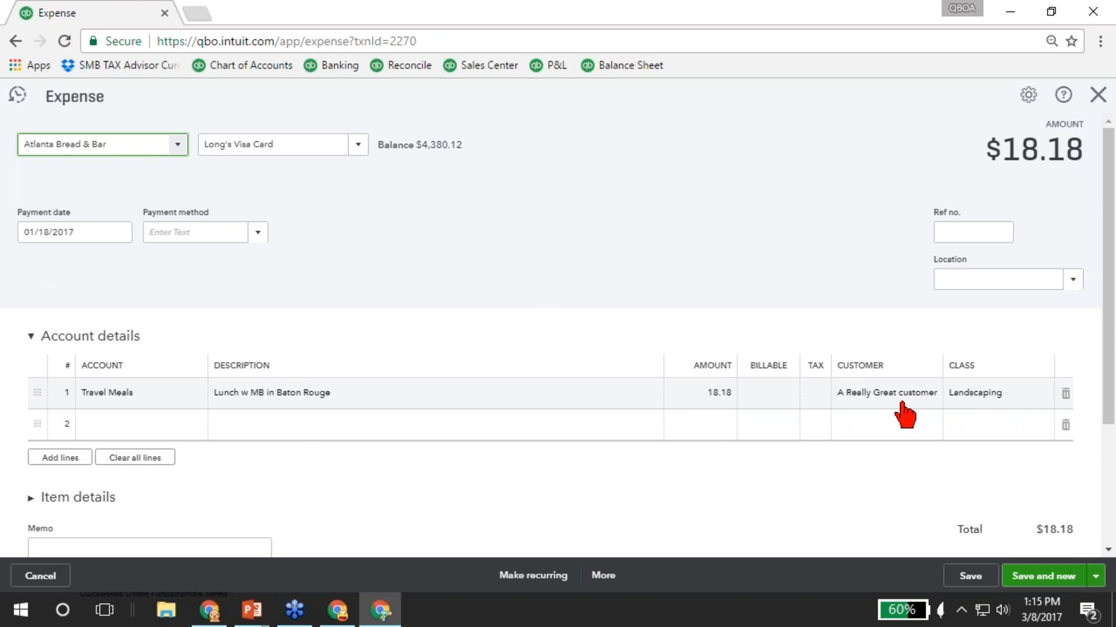
# View the receipt image attached to the expense, and close the expense to return to the vendor's transaction list.
pyautogui.scroll(-3, 278, 441)
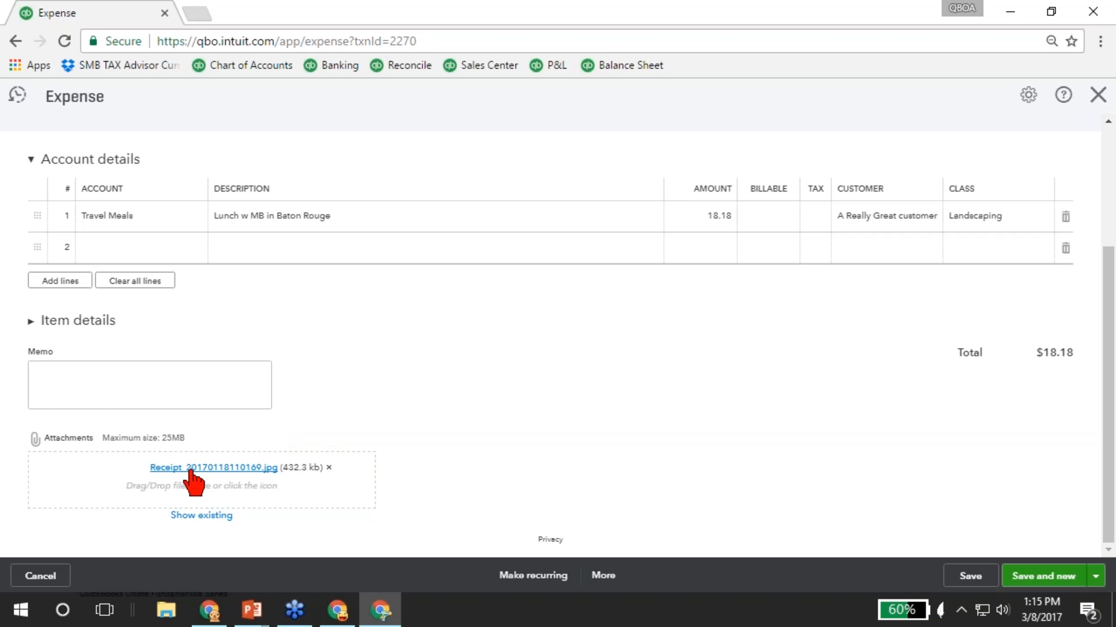
pyautogui.click(191, 468)
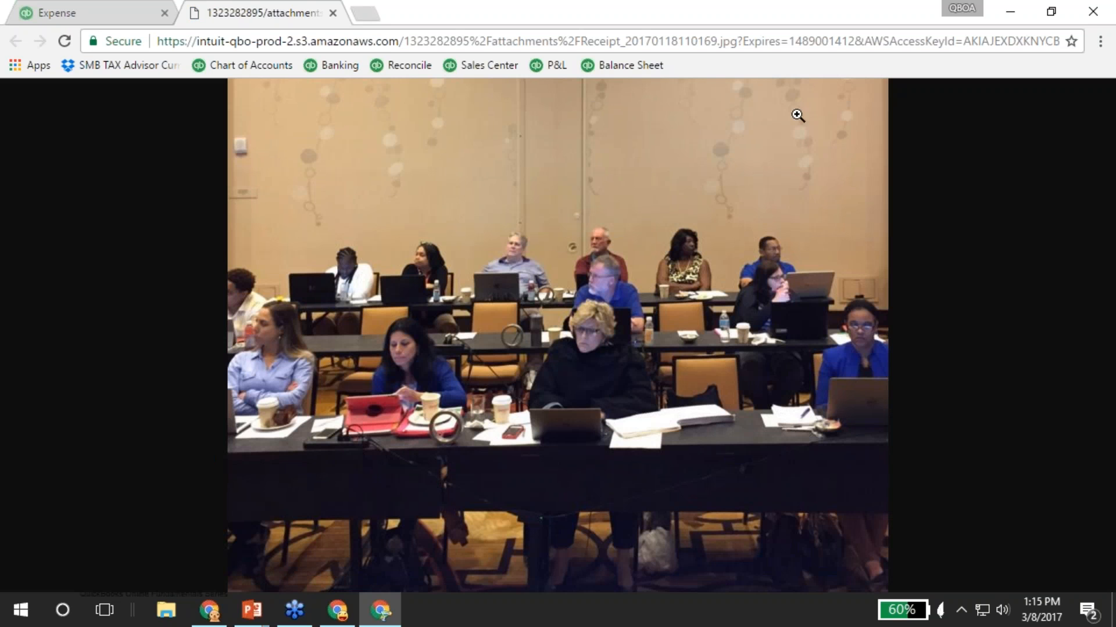
pyautogui.click(332, 12)
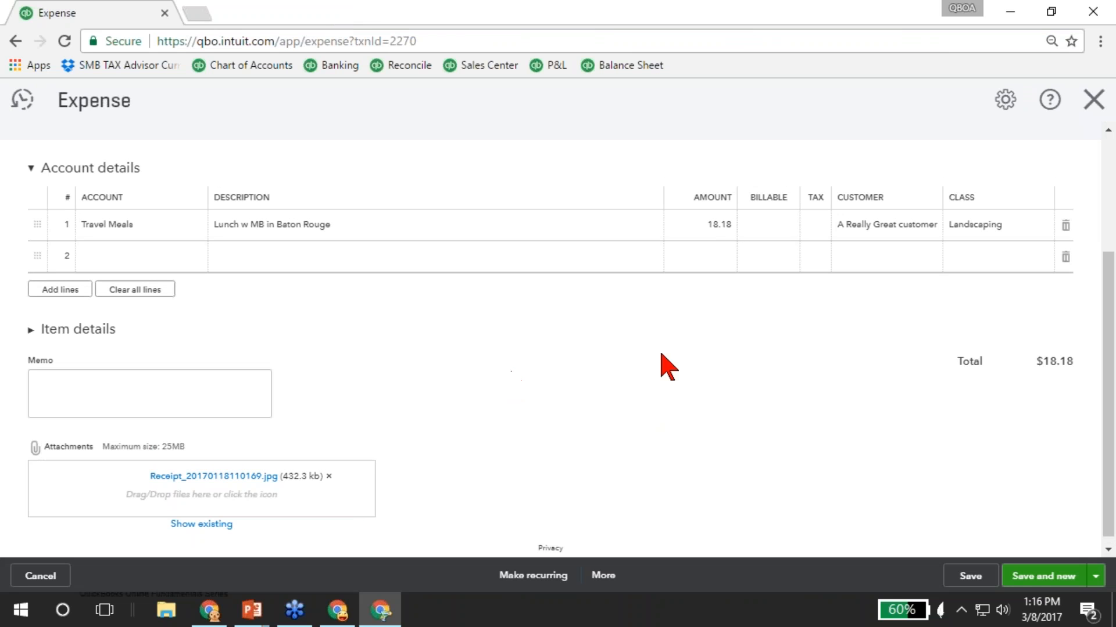
pyautogui.click(1093, 101)
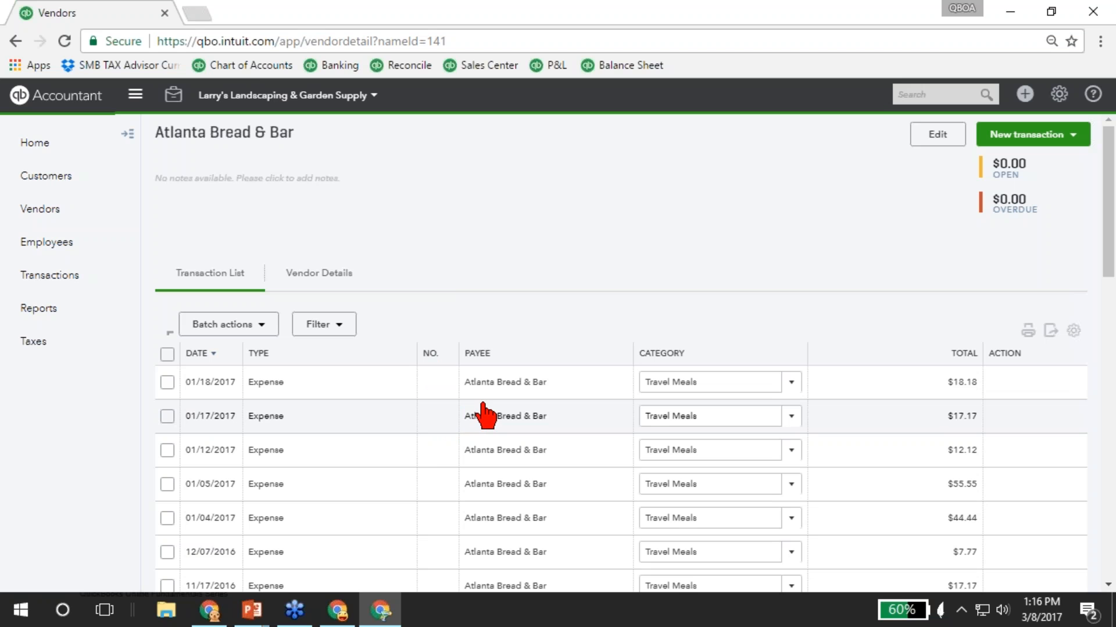
pyautogui.click(202, 17)
pyautogui.write('youtu')
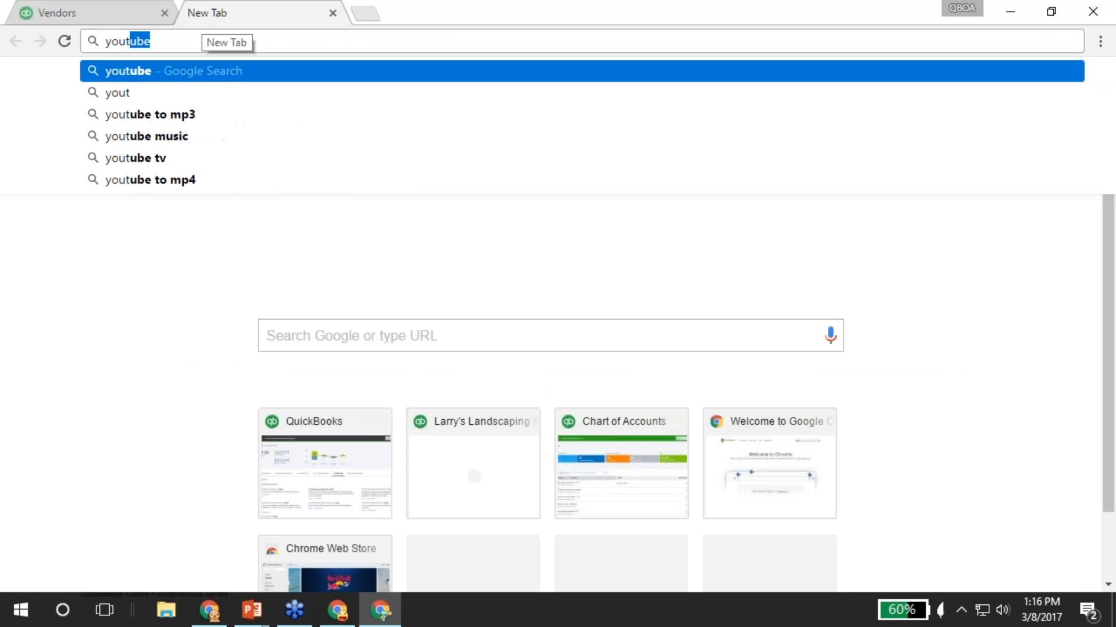
pyautogui.write('b')
pyautogui.press('BackSpace')
pyautogui.write('ub')
pyautogui.press('BackSpace')
pyautogui.press('BackSpace')
pyautogui.press('BackSpace')
pyautogui.press('BackSpace')
pyautogui.press('BackSpace')
pyautogui.press('BackSpace')
pyautogui.press('BackSpace')
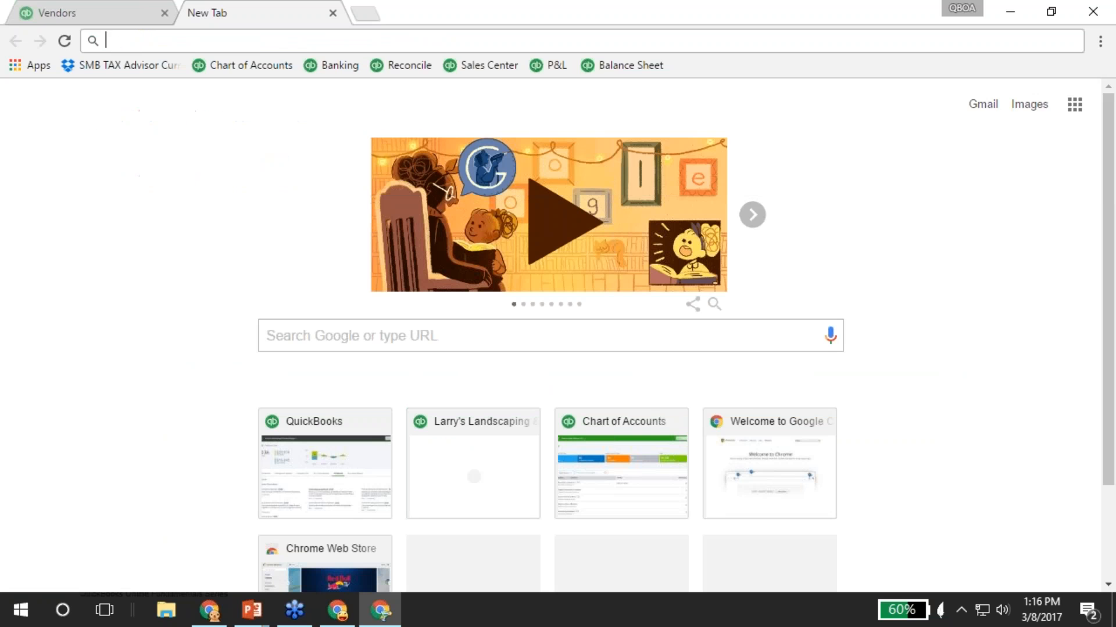
# Switch to the other Chrome window and open youtube.com in a new tab.
pyautogui.click(209, 610)
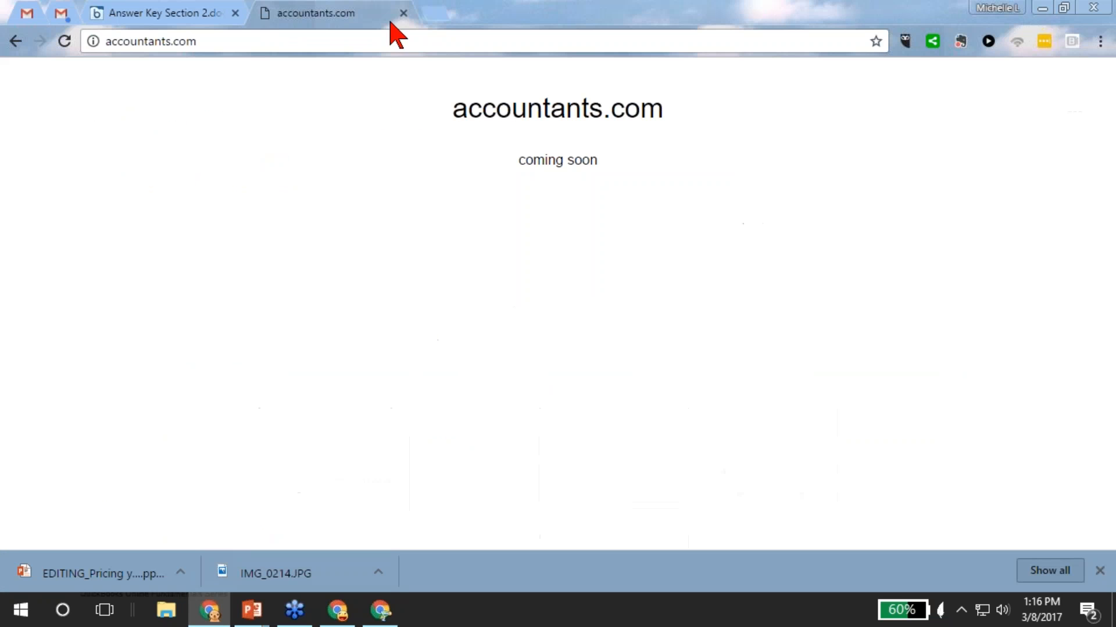
pyautogui.click(441, 12)
pyautogui.write('youtube.com')
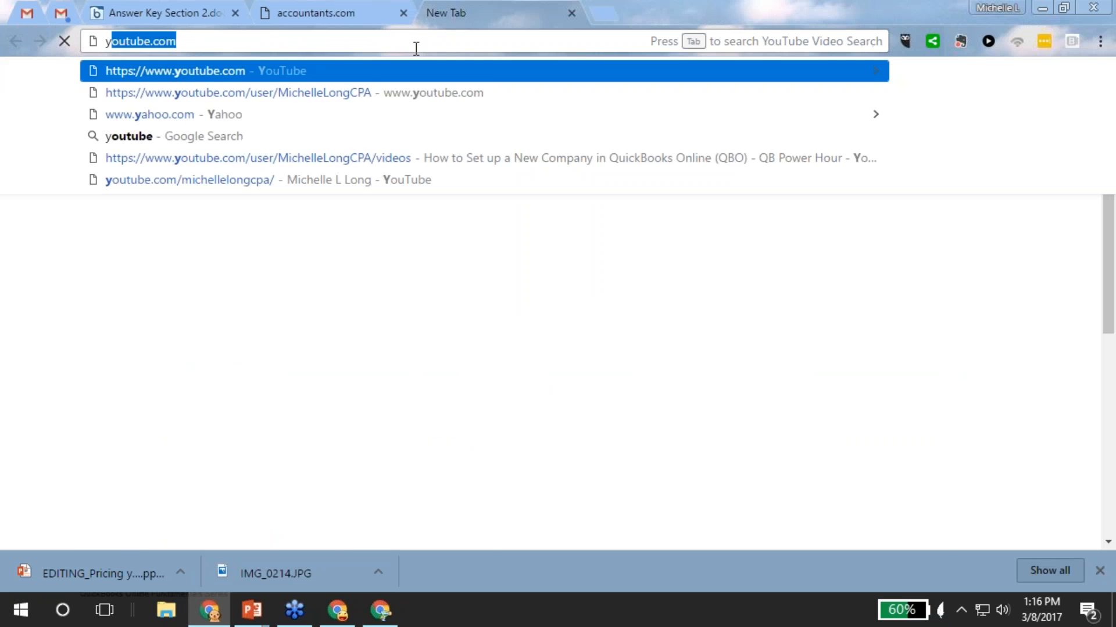
pyautogui.press('Return')
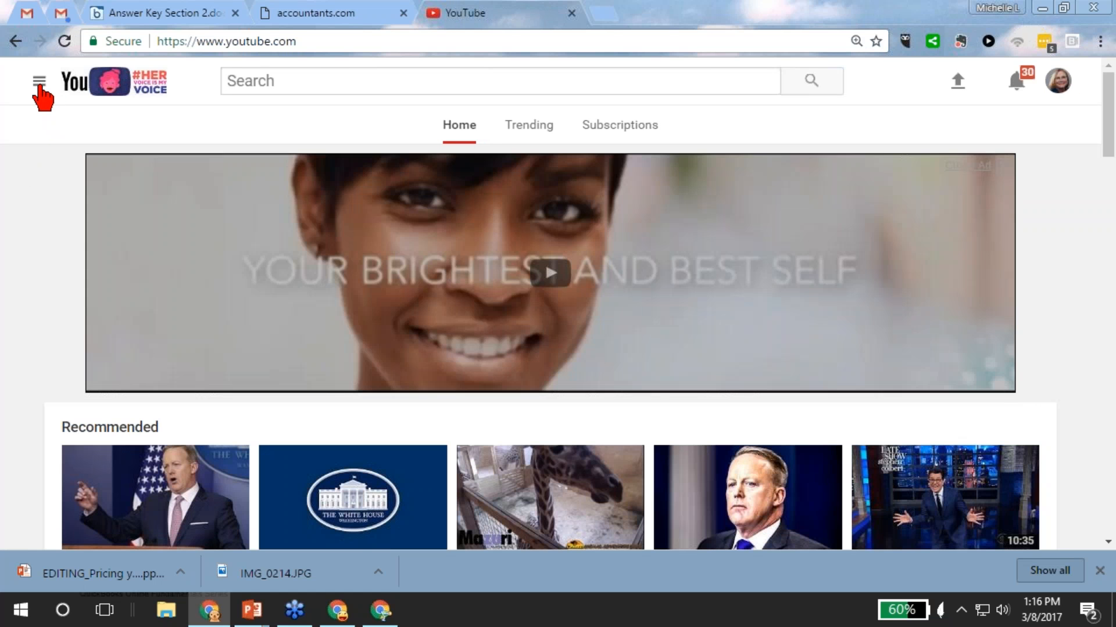
# Open the signed-in account's own YouTube channel and show its uploaded videos.
pyautogui.click(39, 83)
pyautogui.click(79, 167)
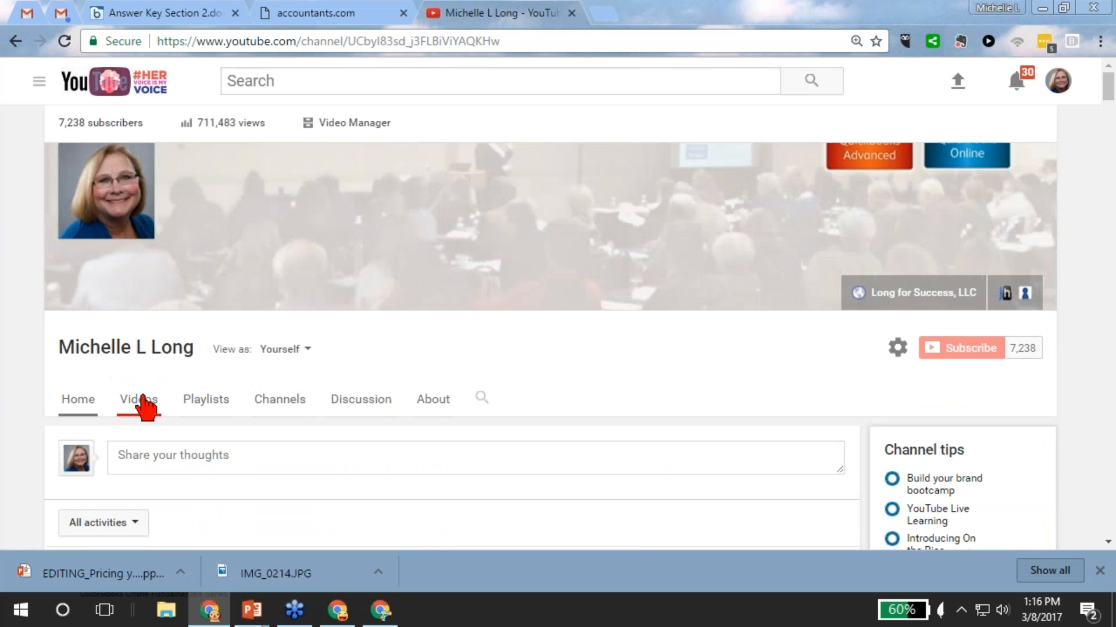
pyautogui.click(142, 402)
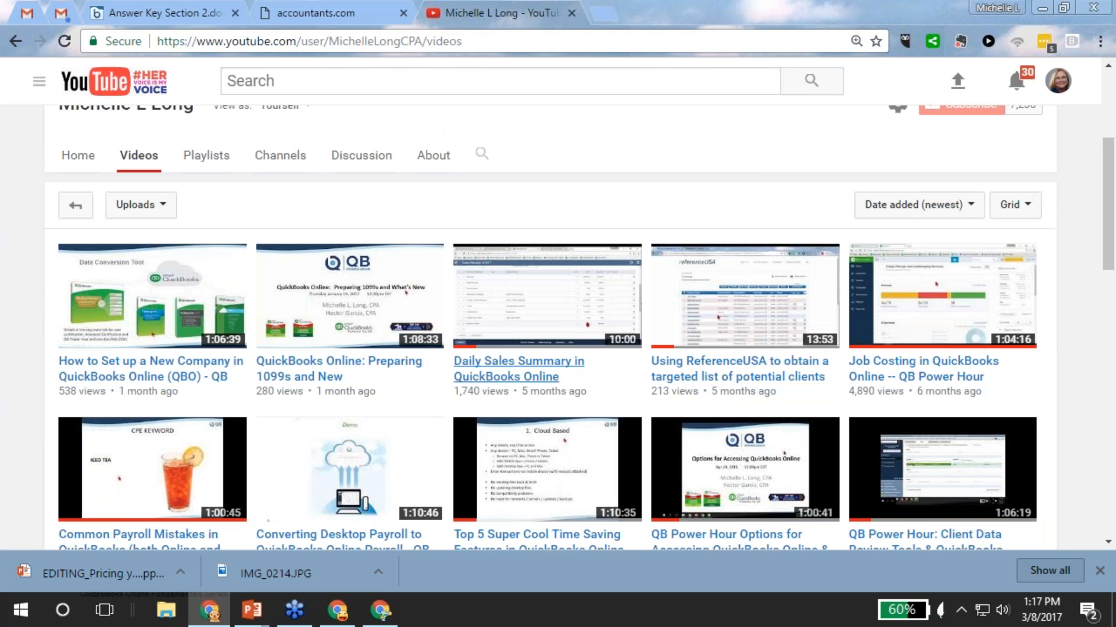
# Browse the channel's uploaded QuickBooks training videos, and switch back to the Profit and Loss - Monthly report in QuickBooks Online.
pyautogui.scroll(-10, 561, 369)
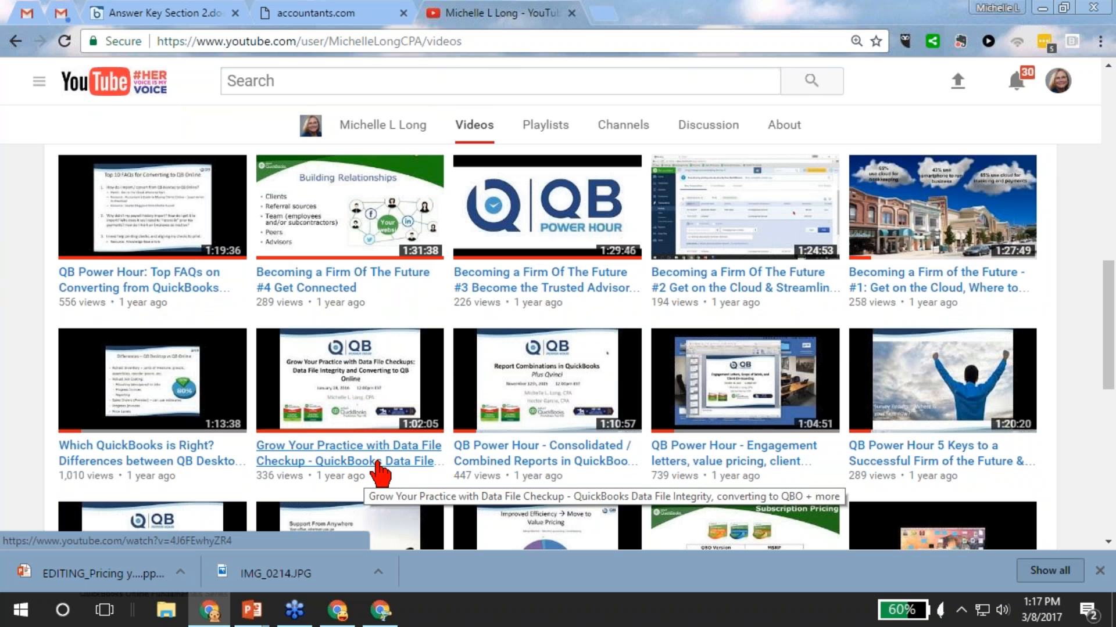
pyautogui.scroll(-5, 379, 468)
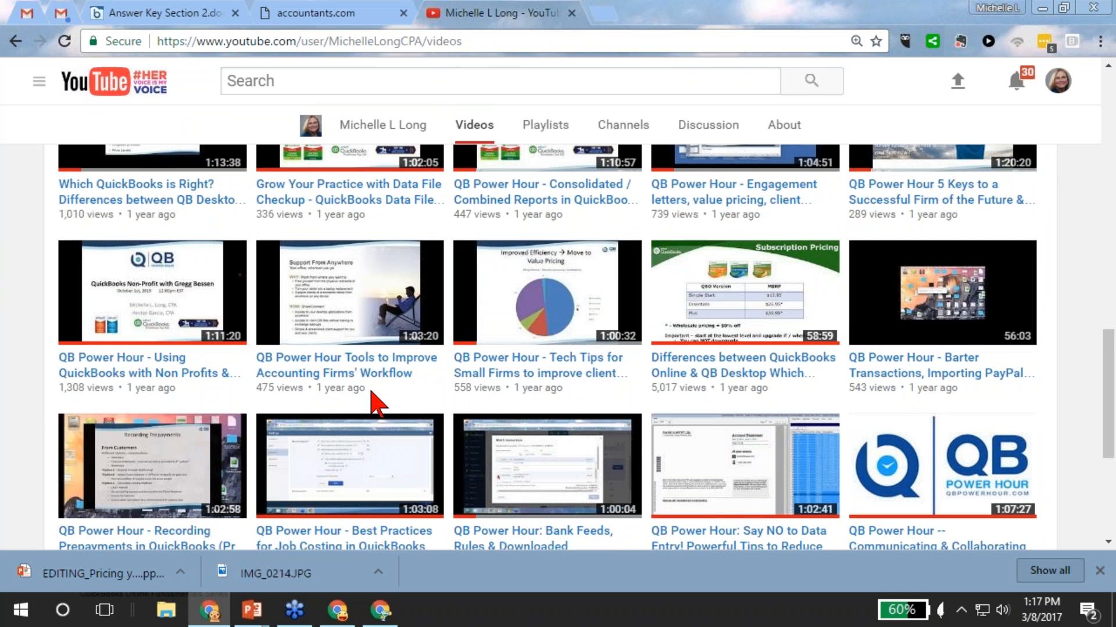
pyautogui.scroll(5, 374, 399)
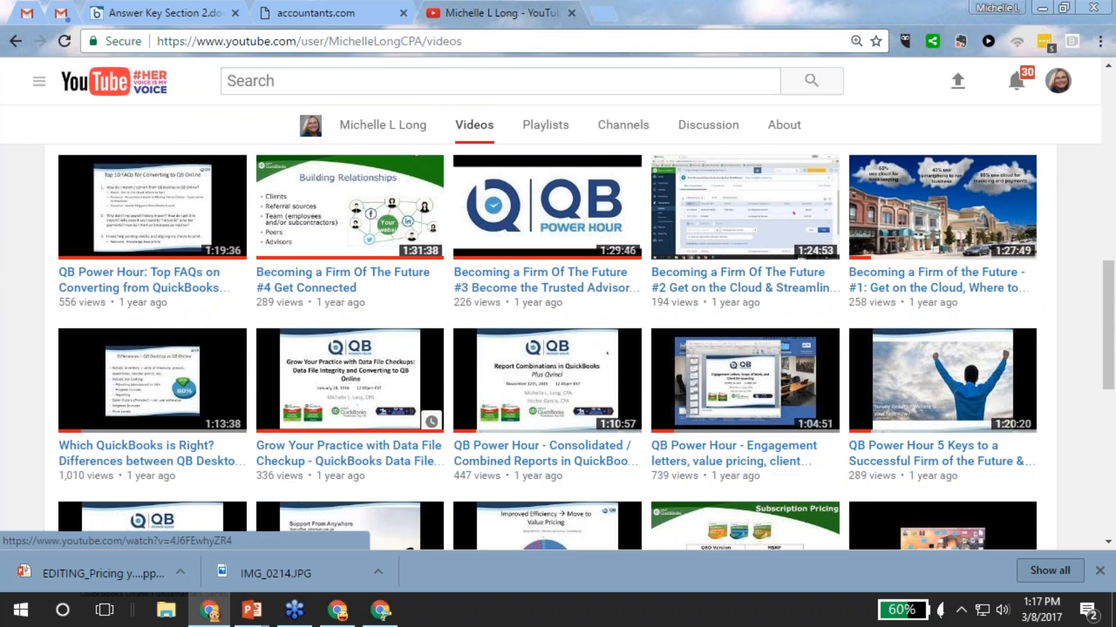
pyautogui.scroll(2, 547, 347)
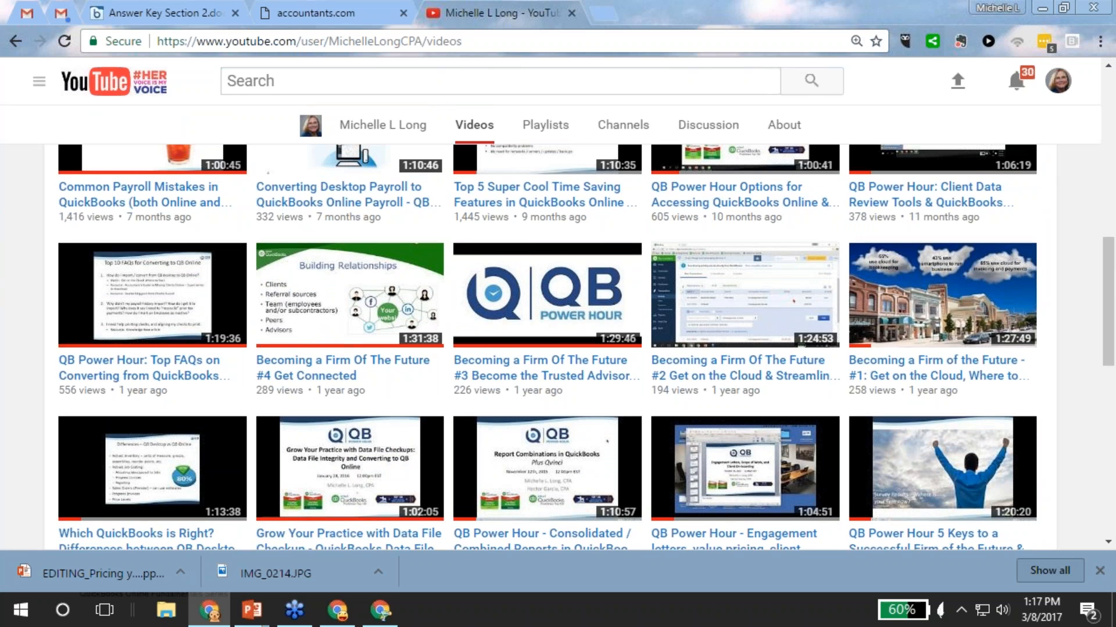
pyautogui.scroll(2, 633, 319)
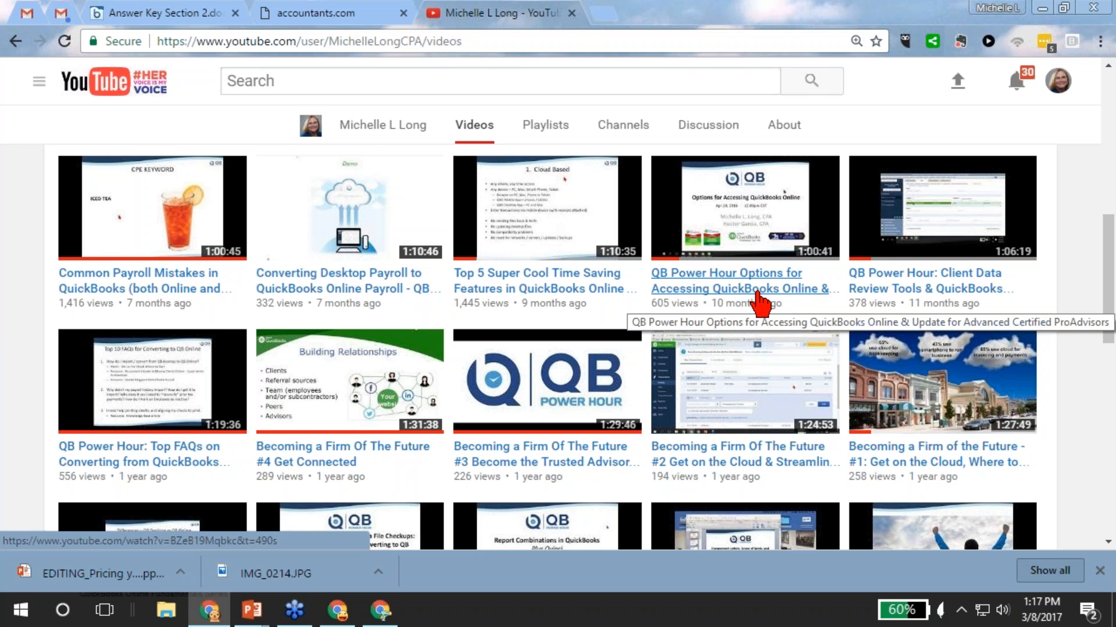
pyautogui.scroll(5, 759, 301)
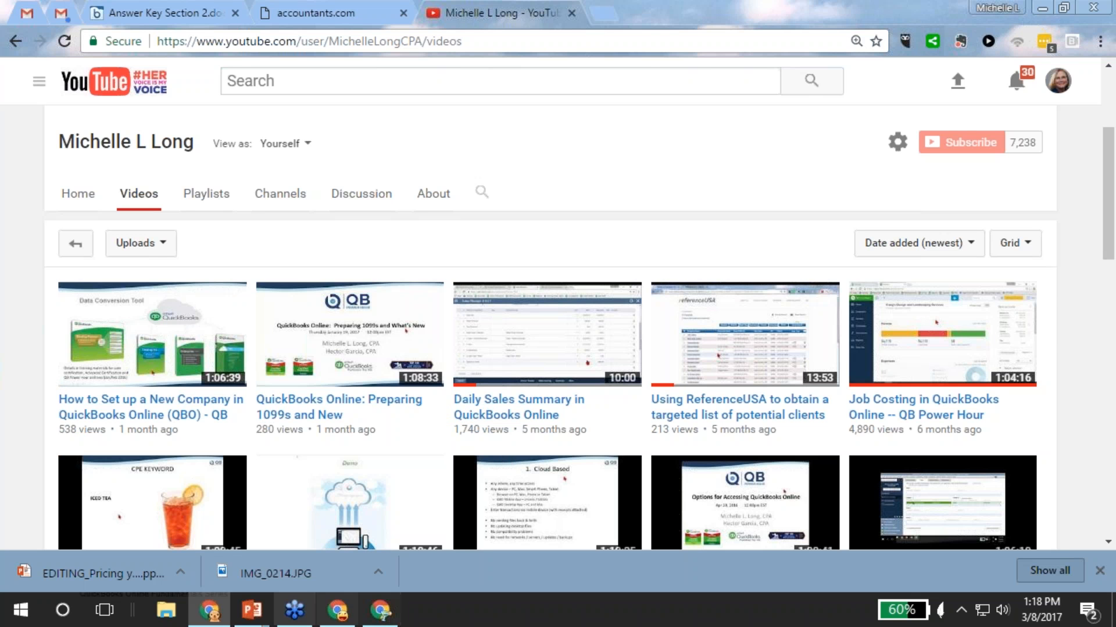
pyautogui.click(336, 611)
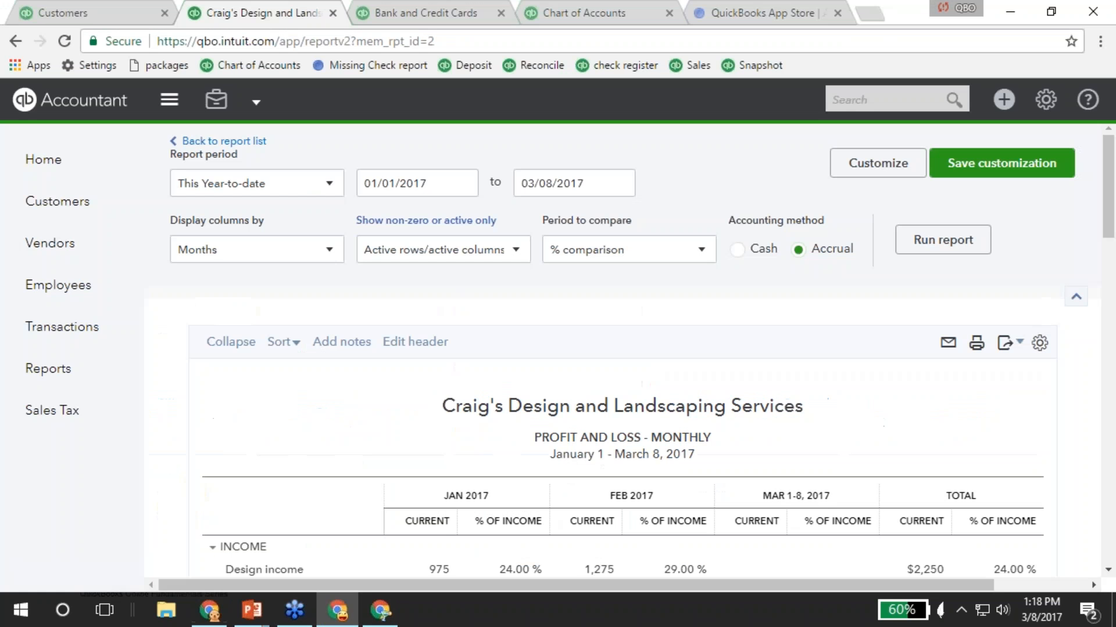
# Switch to the PowerPoint slide show, view the Desktop Apps for QBO and QBOA slide, and return to QuickBooks Online.
pyautogui.moveTo(251, 610)
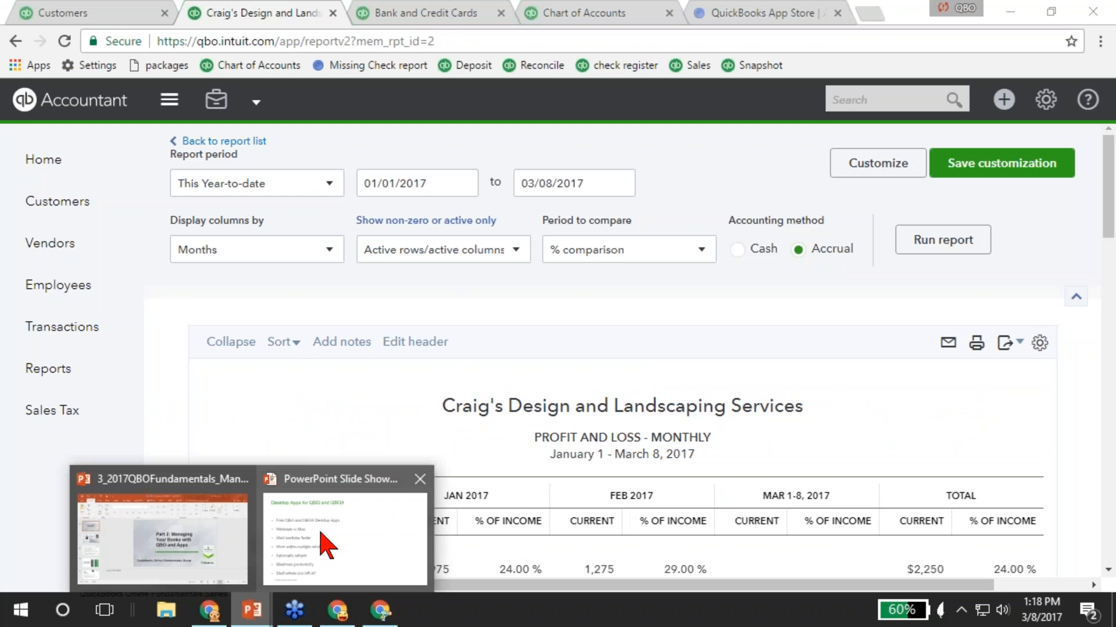
pyautogui.click(323, 511)
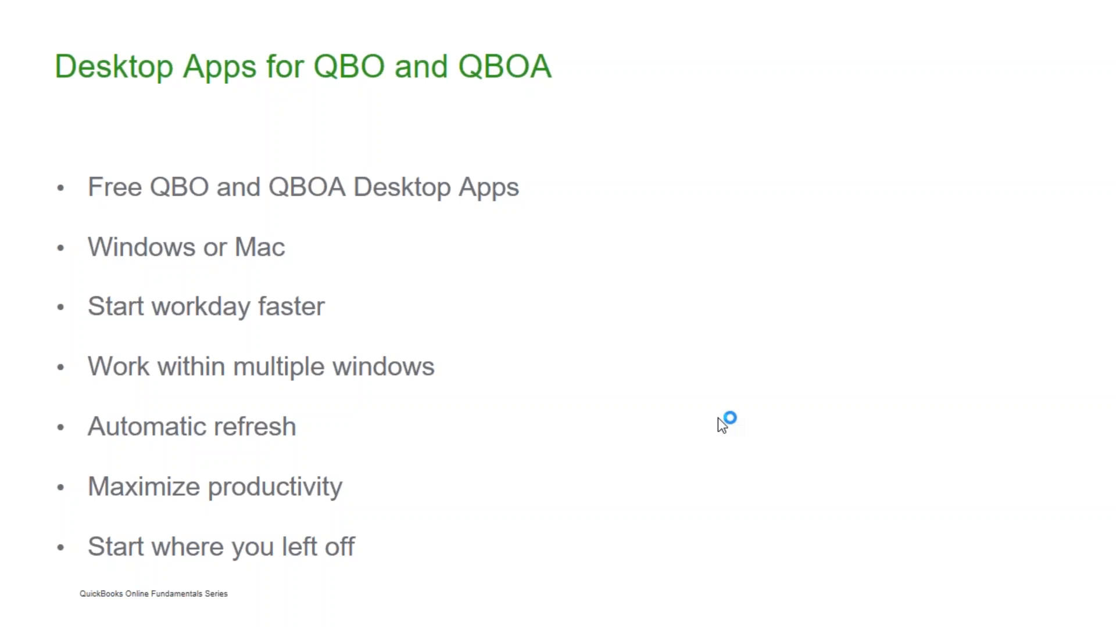
pyautogui.hotkey('alt', 'Tab')
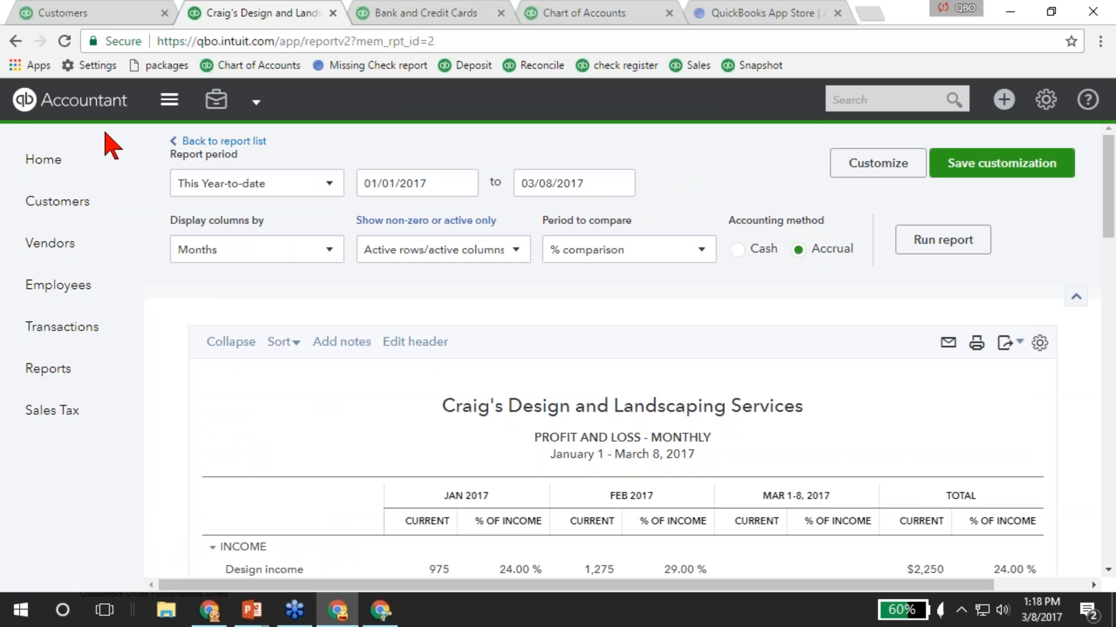
# Start a new expense and look at its attachments area and the alternative save options.
pyautogui.click(1004, 99)
pyautogui.click(585, 227)
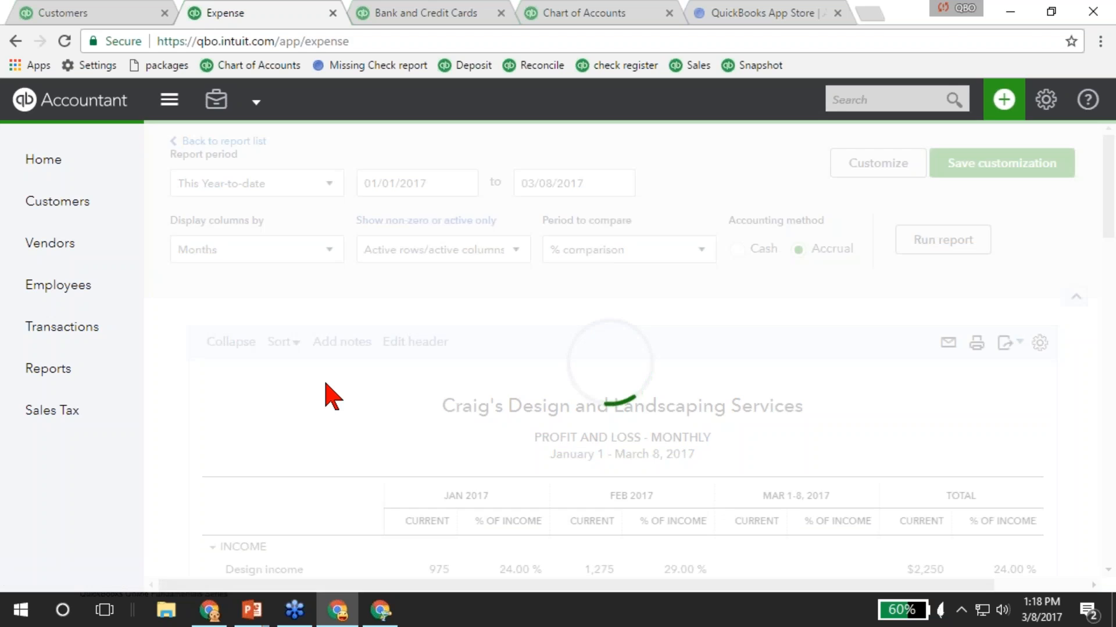
pyautogui.scroll(-6, 50, 459)
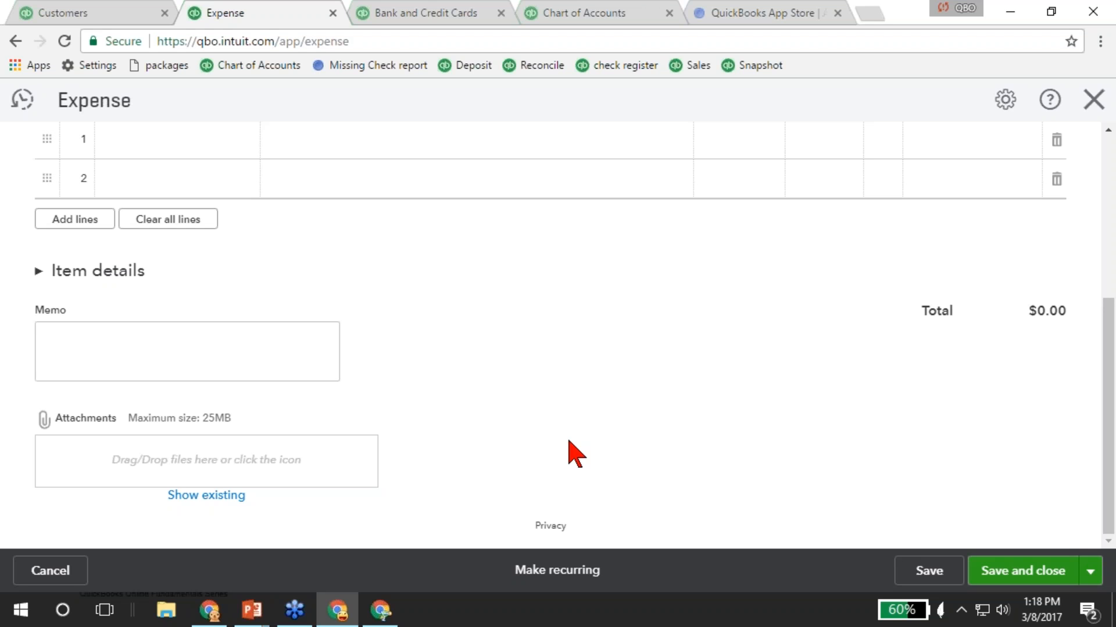
pyautogui.click(1091, 572)
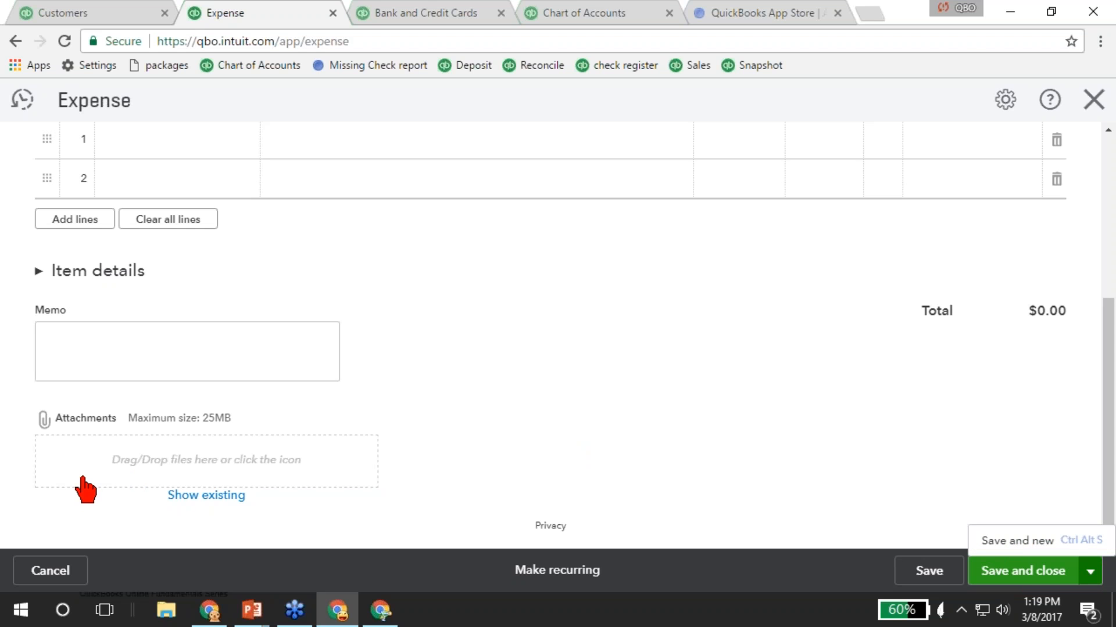
pyautogui.click(335, 470)
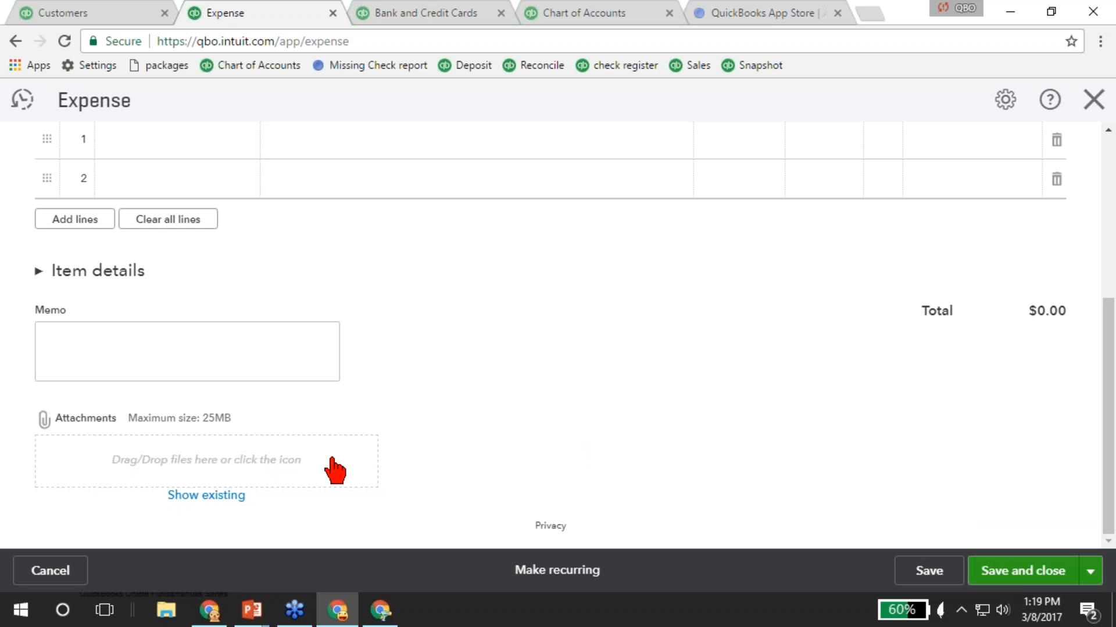
# Set the blank expense's payment date to the end of the month, 03/31/2017, using date shortcuts.
pyautogui.scroll(5, 406, 389)
pyautogui.click(99, 273)
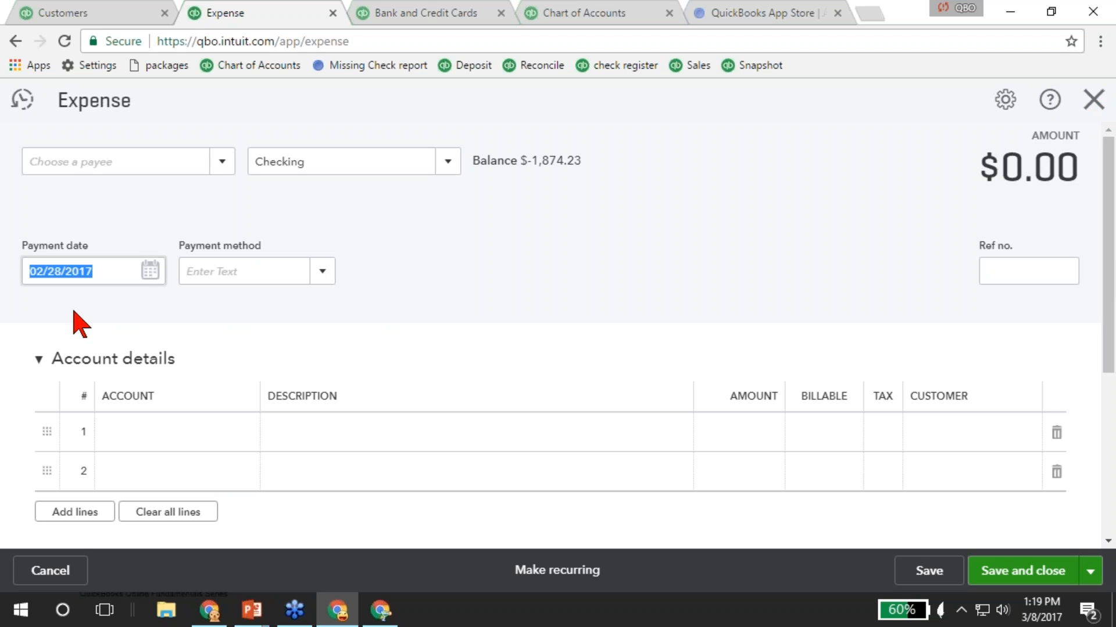
pyautogui.press('m')
pyautogui.press('t')
pyautogui.press('m')
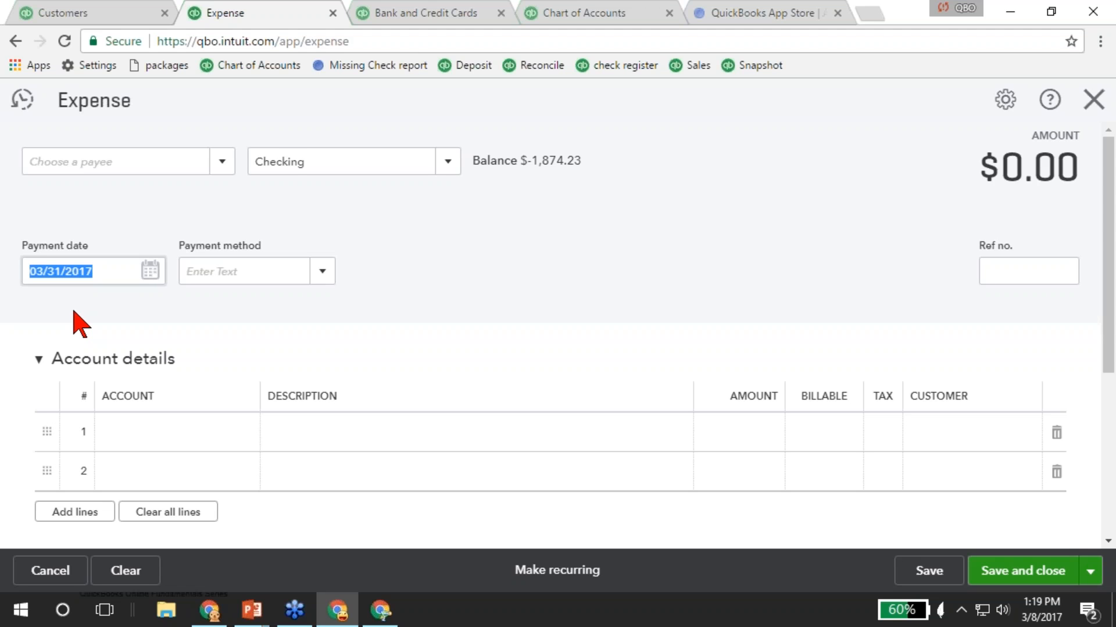
# Shift the expense's payment date to the start and end of the year, and step it day by day to 12/30/2017.
pyautogui.press('y')
pyautogui.press('r')
pyautogui.press('BackSpace')
pyautogui.write('-')
pyautogui.press('-')
pyautogui.press('-')
pyautogui.press('-')
pyautogui.write('=')
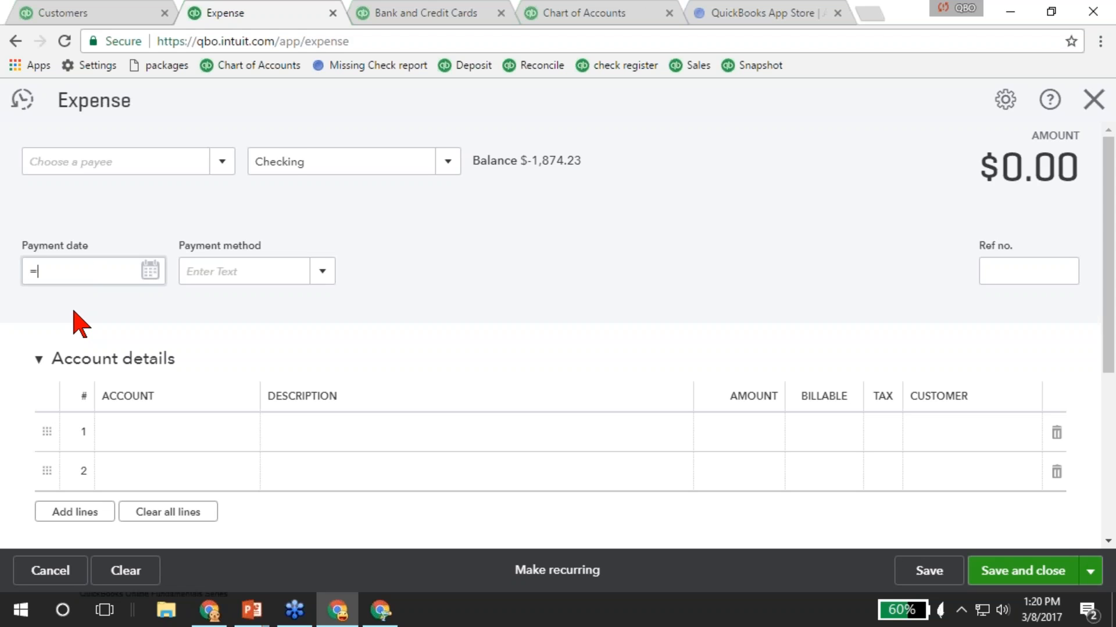
pyautogui.press('=')
pyautogui.press('=')
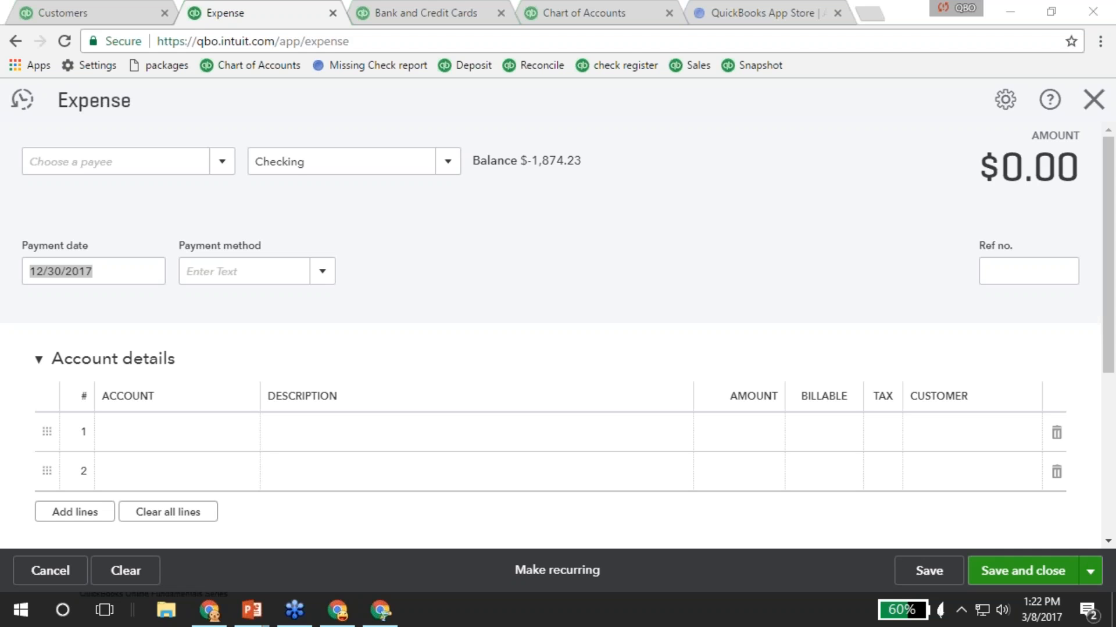
# Search Google in a new browser tab for "long for success keyboard shortcuts".
pyautogui.click(857, 8)
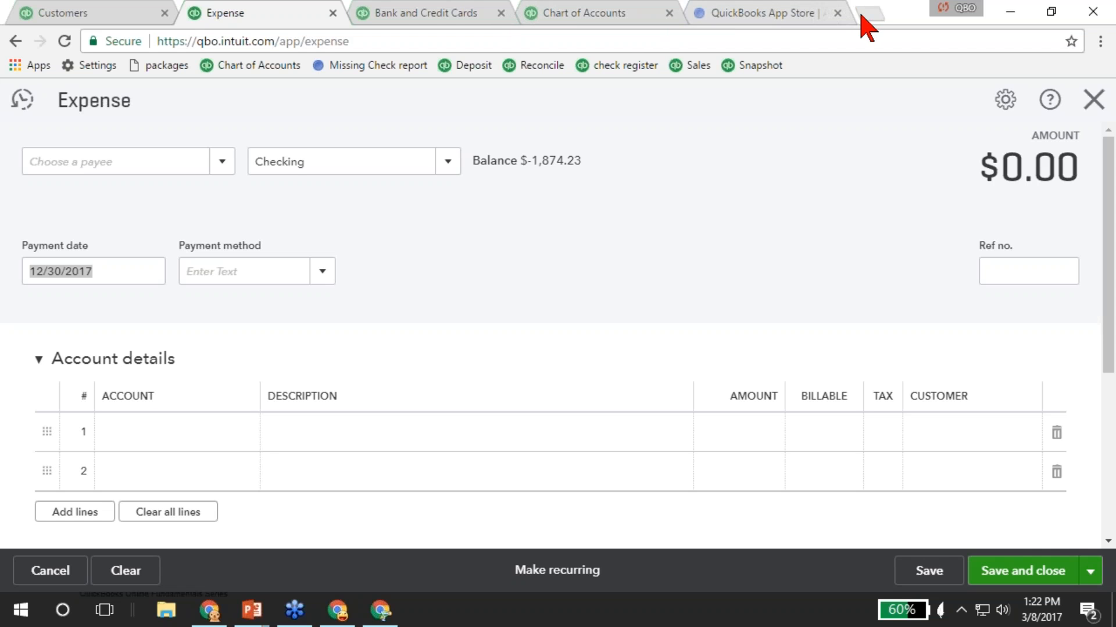
pyautogui.hotkey('ctrl', 't')
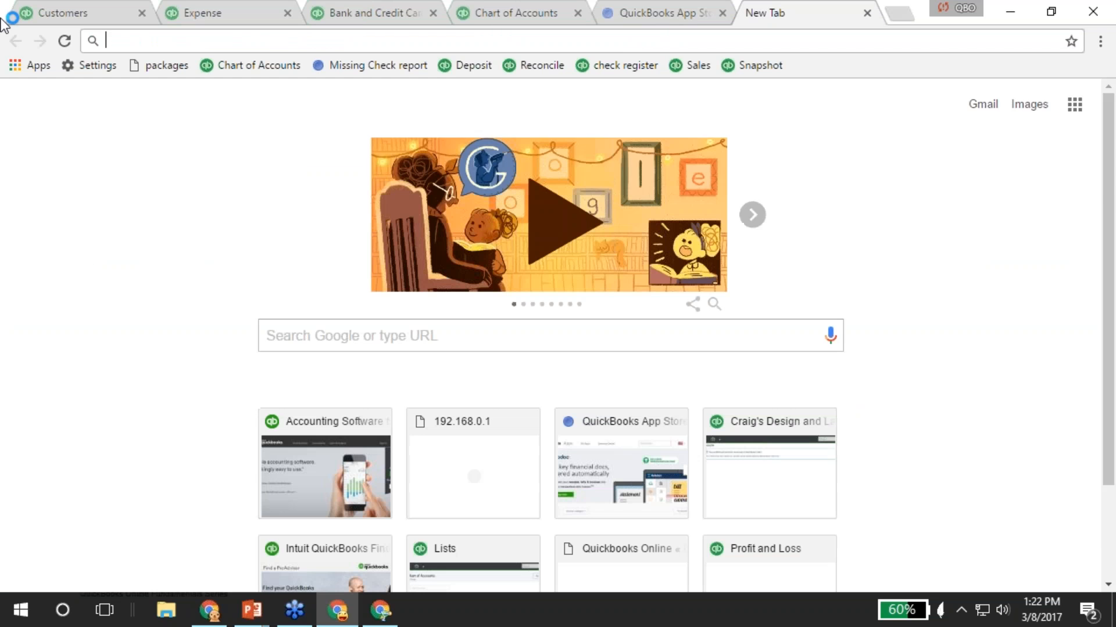
pyautogui.write('long for success ')
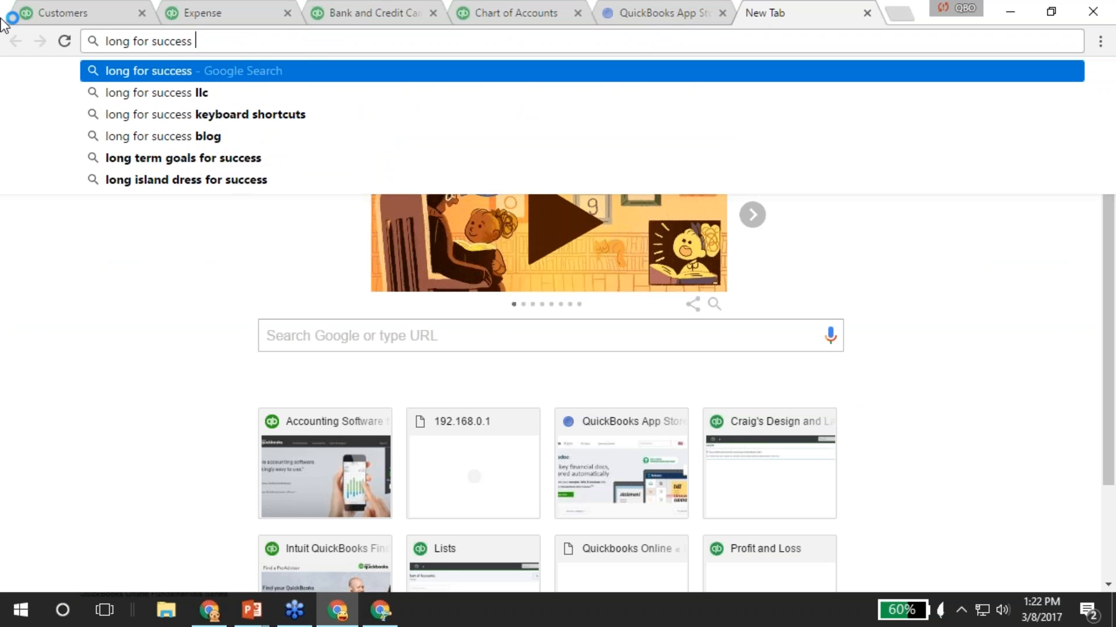
pyautogui.write('ke')
pyautogui.press('BackSpace')
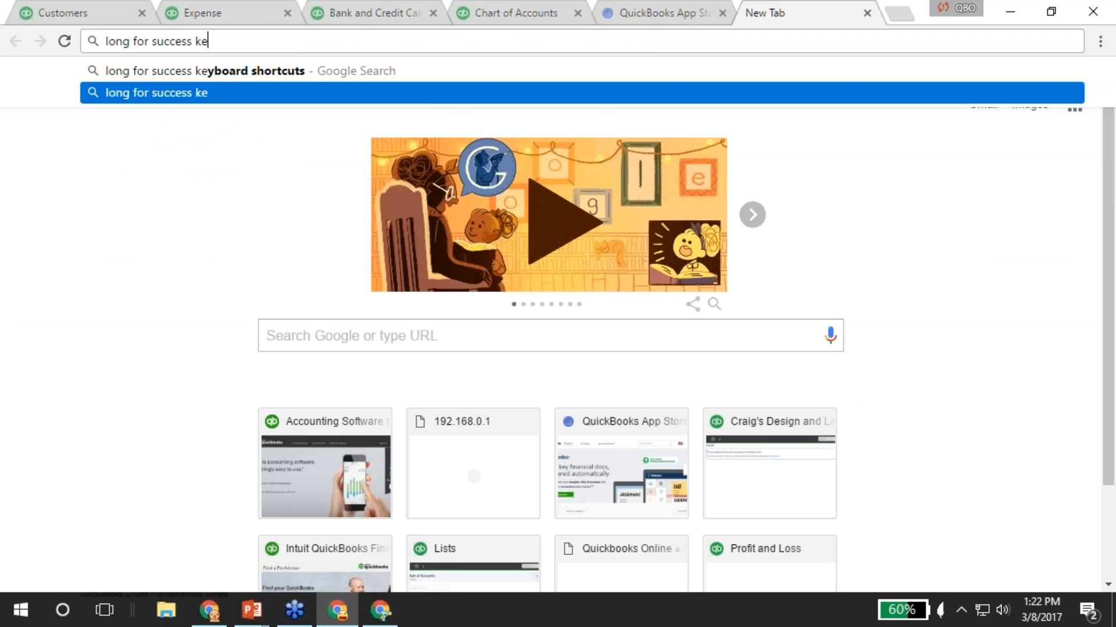
pyautogui.press('Up')
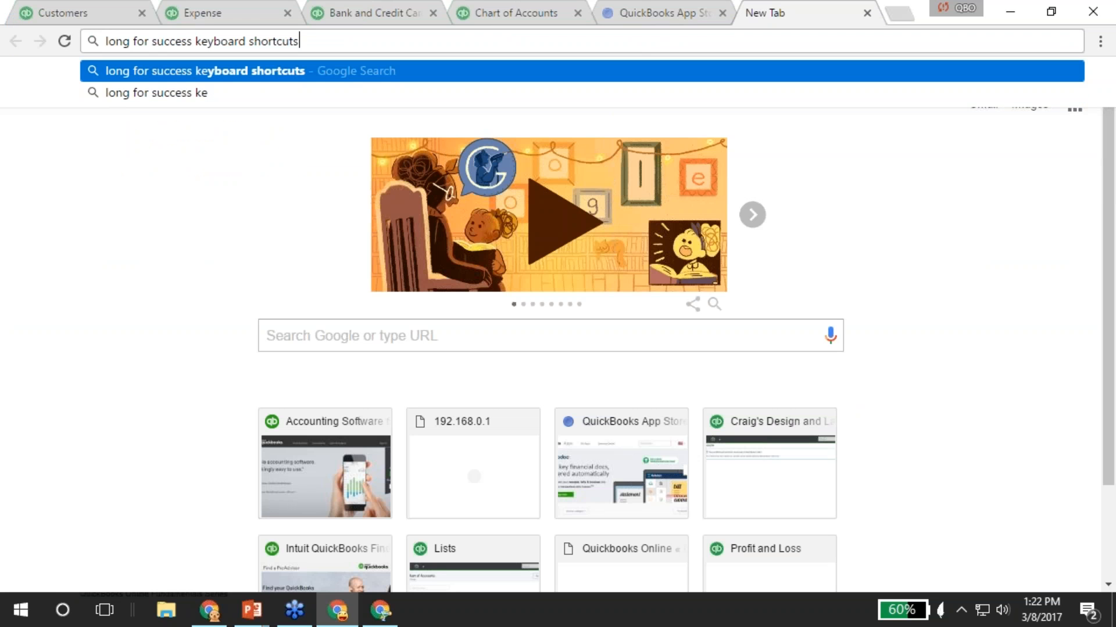
pyautogui.press('Return')
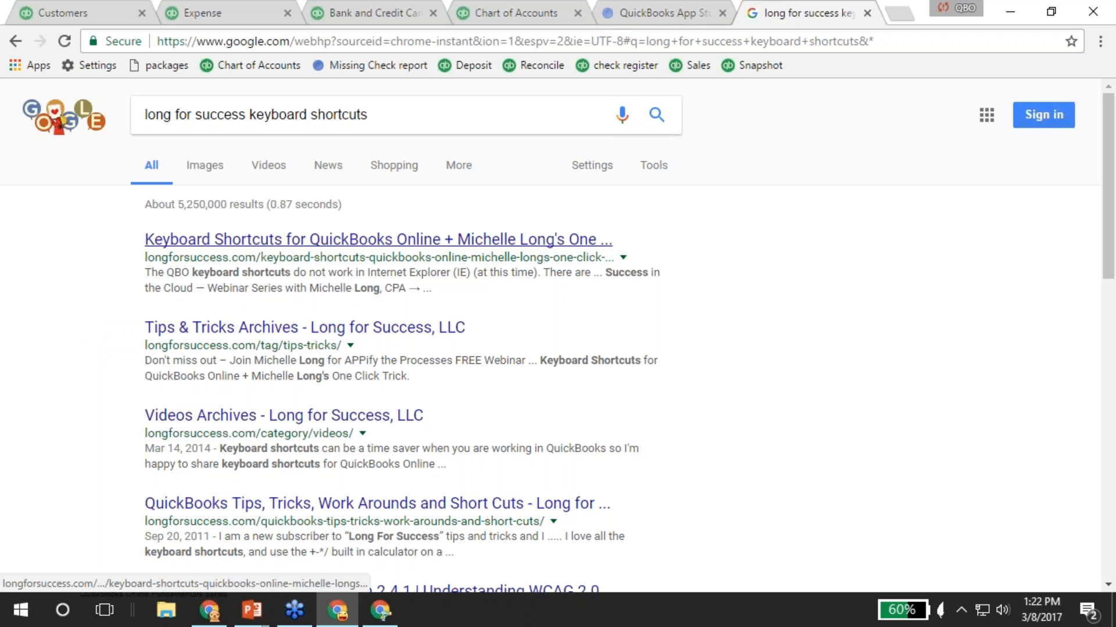
# Open the longforsuccess.com article on QuickBooks Online keyboard shortcuts and review its transaction, calculation and date shortcuts.
pyautogui.click(377, 240)
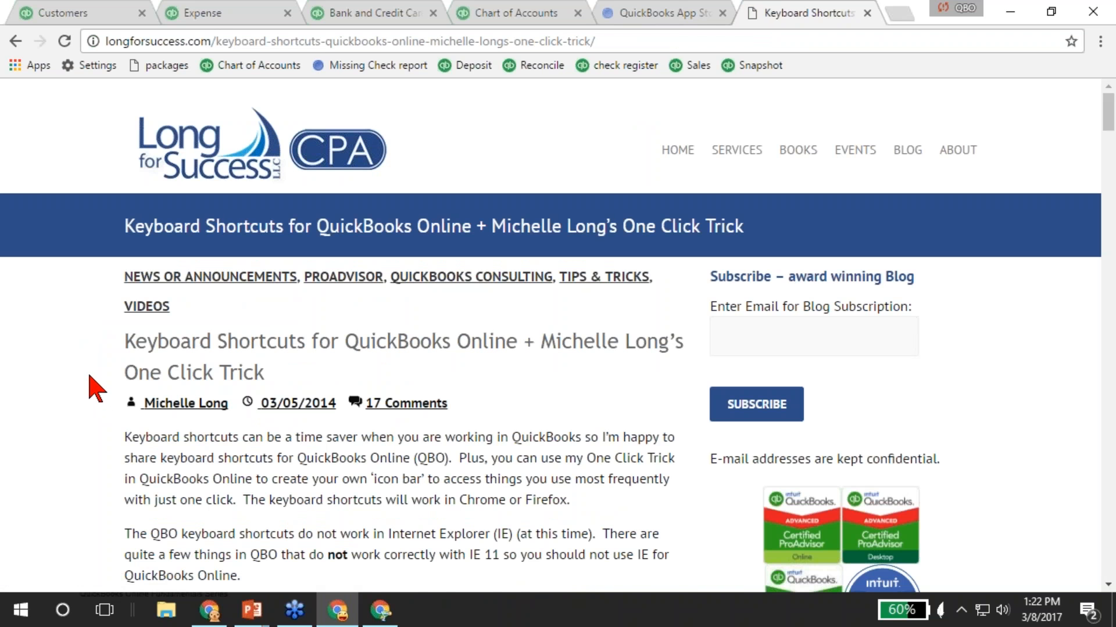
pyautogui.scroll(-9, 90, 387)
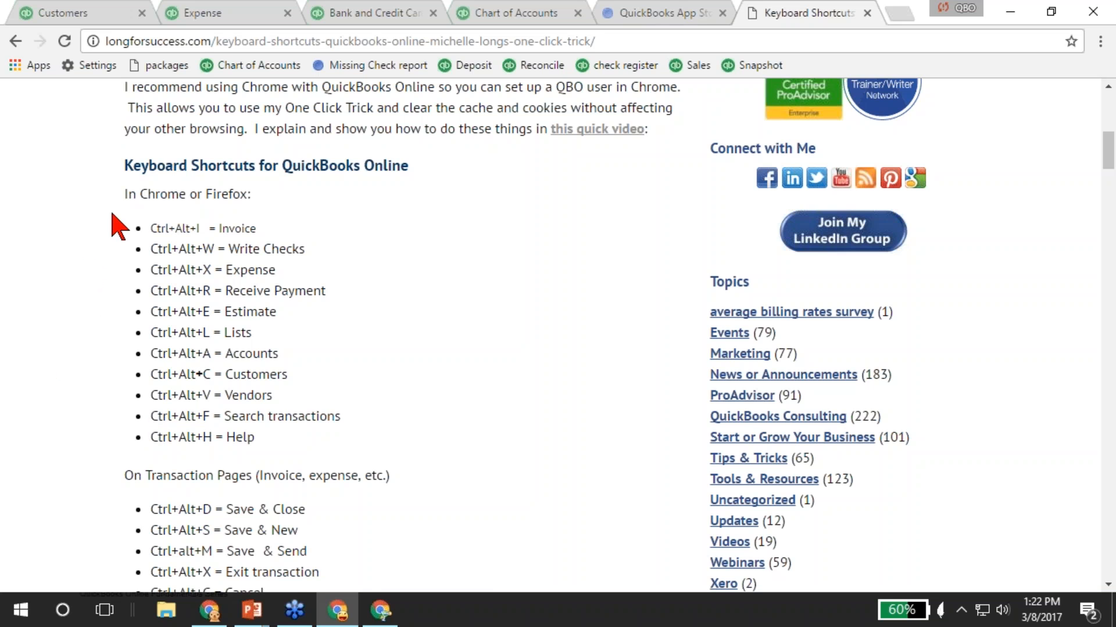
pyautogui.scroll(-3, 124, 212)
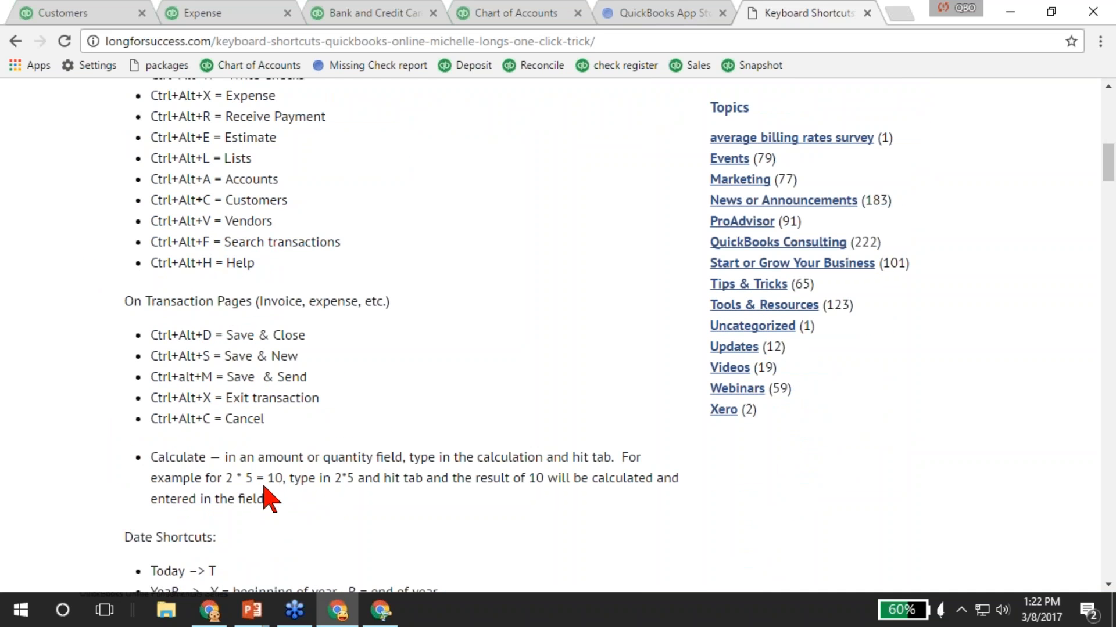
pyautogui.scroll(-5, 264, 498)
pyautogui.scroll(-3, 195, 307)
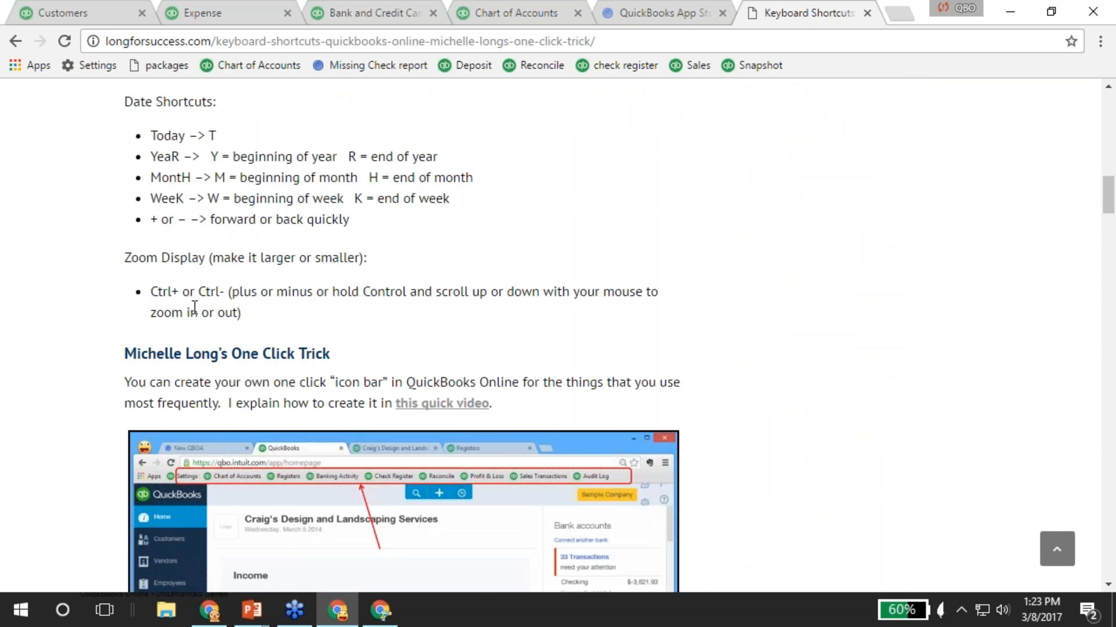
# Zoom the article page in and out repeatedly, and restore its original zoom level.
pyautogui.hotkey('ctrl', '+')
pyautogui.hotkey('ctrl', '+')
pyautogui.hotkey('ctrl', '+')
pyautogui.hotkey('ctrl', '+')
pyautogui.hotkey('ctrl', '+')
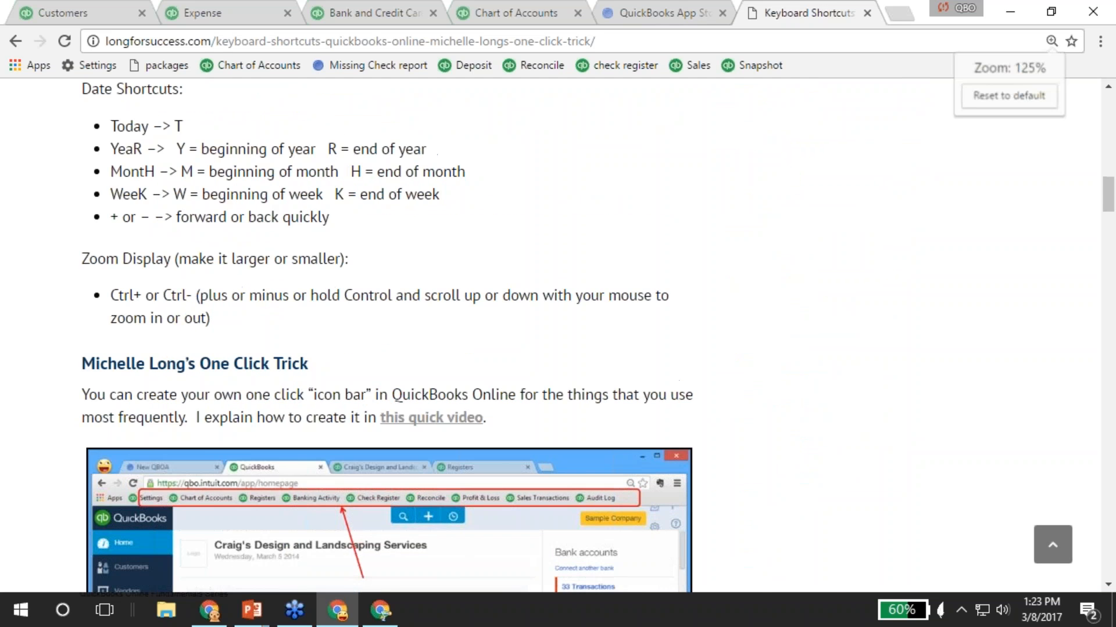
pyautogui.hotkey('ctrl', '-')
pyautogui.hotkey('ctrl', '-')
pyautogui.hotkey('ctrl', '-')
pyautogui.hotkey('ctrl', '-')
pyautogui.hotkey('ctrl', '-')
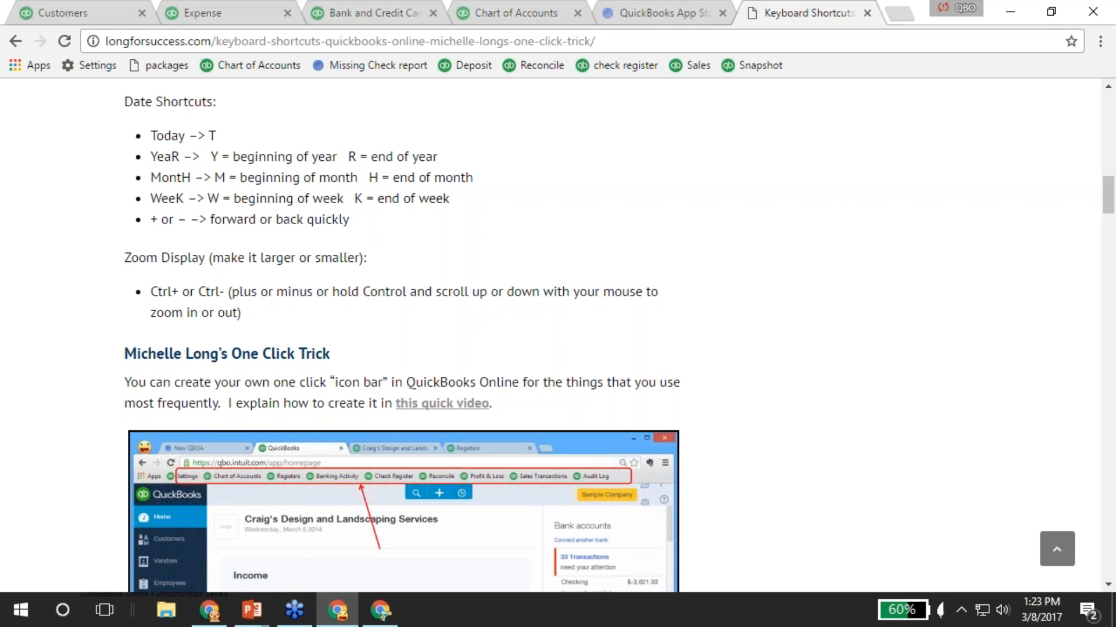
pyautogui.hotkey('ctrl', '+')
pyautogui.hotkey('ctrl', '+')
pyautogui.hotkey('ctrl', '+')
pyautogui.hotkey('ctrl', '-')
pyautogui.hotkey('ctrl', '-')
pyautogui.hotkey('ctrl', '-')
pyautogui.hotkey('ctrl', '-')
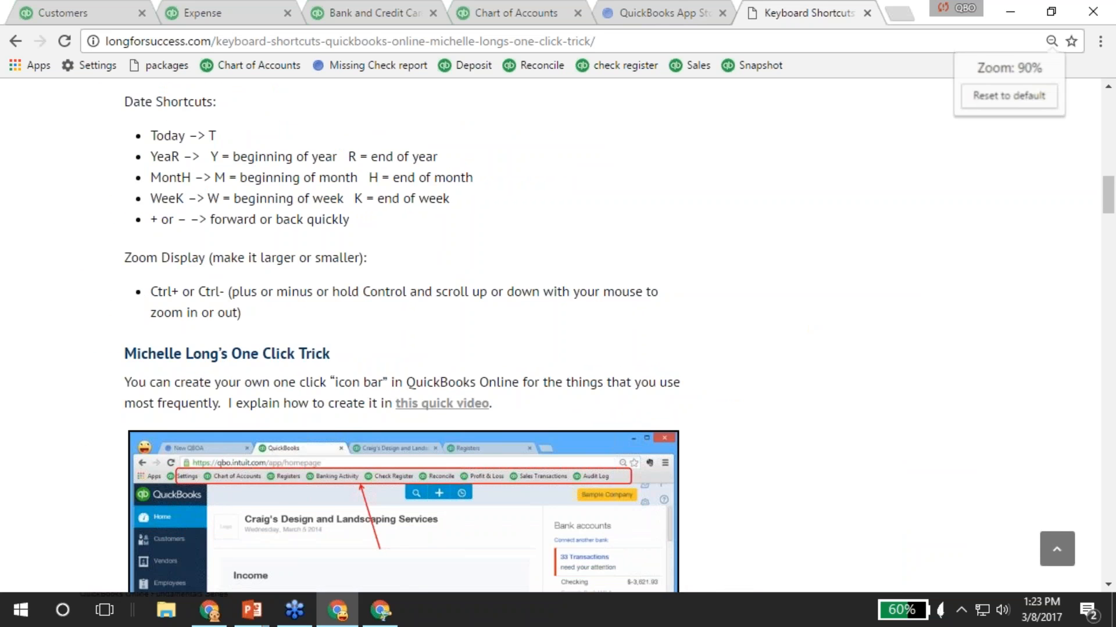
pyautogui.hotkey('ctrl', '+')
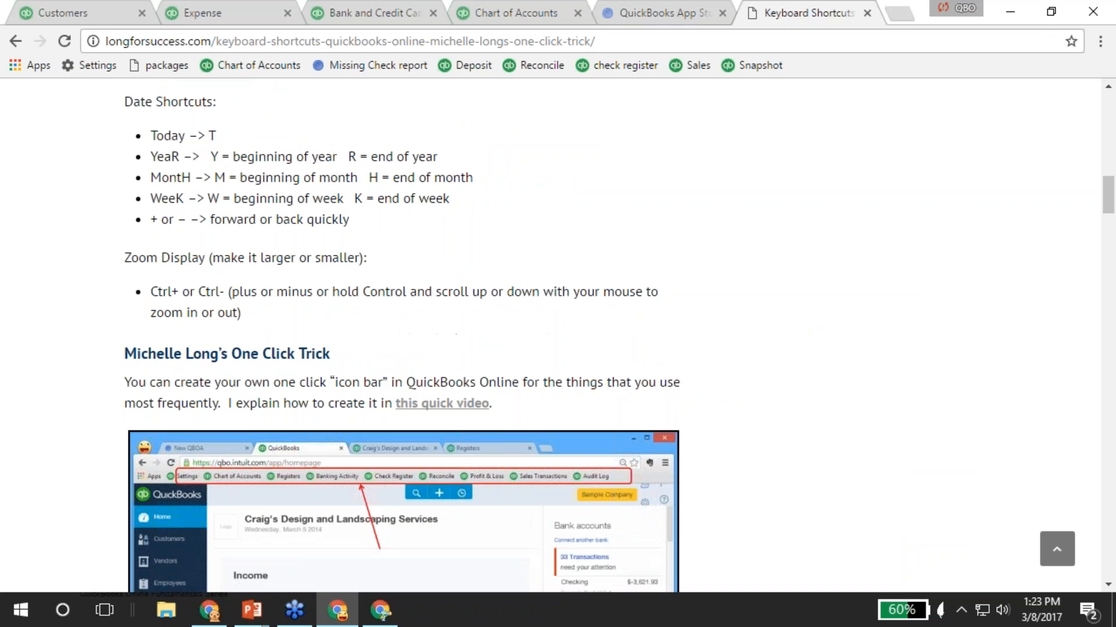
# Review the article's one-click trick section and copy the article's web address.
pyautogui.scroll(-5, 302, 121)
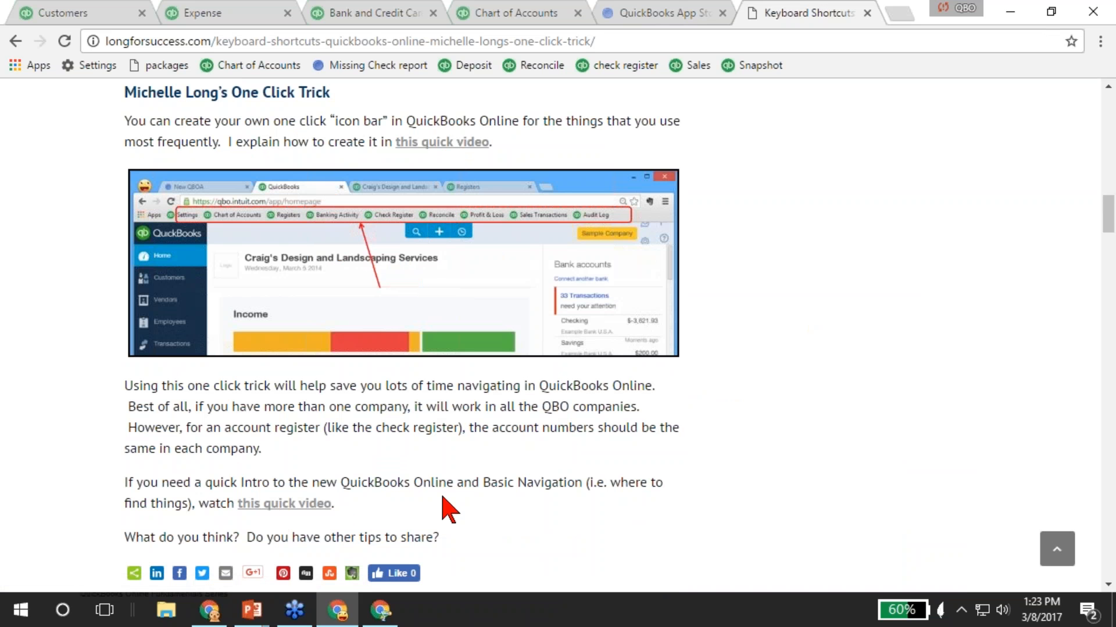
pyautogui.scroll(10, 443, 497)
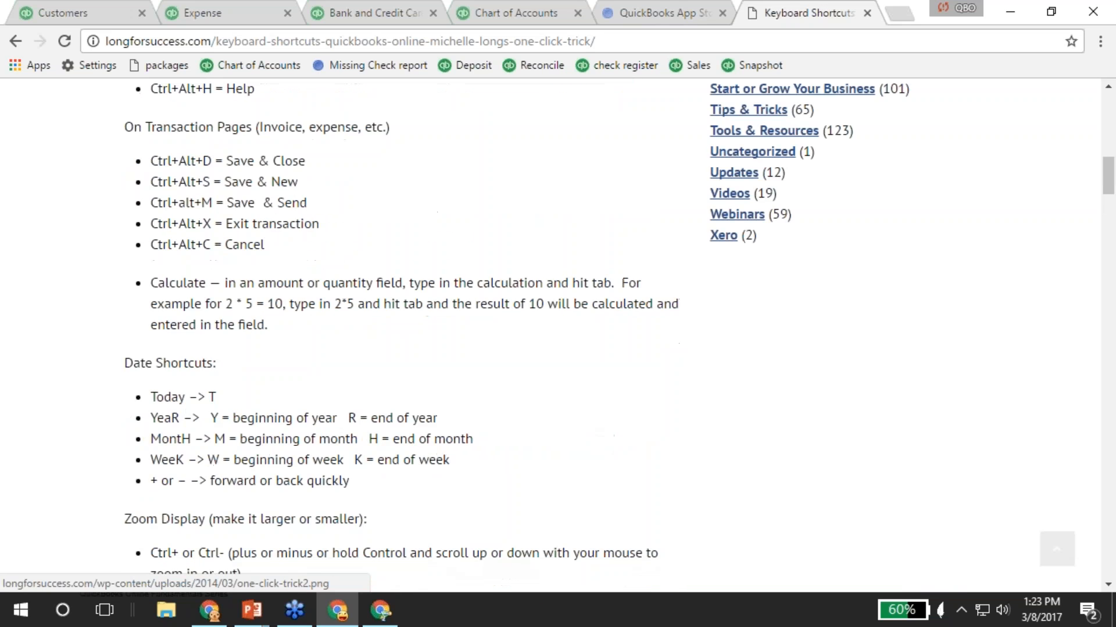
pyautogui.scroll(5, 395, 194)
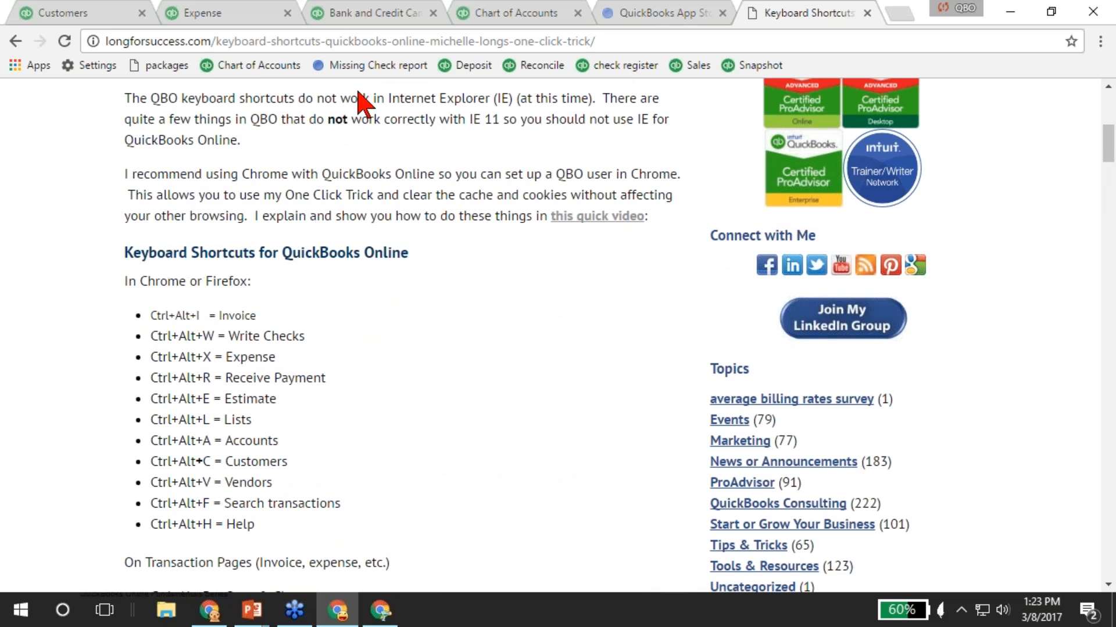
pyautogui.rightClick(385, 45)
pyautogui.click(424, 110)
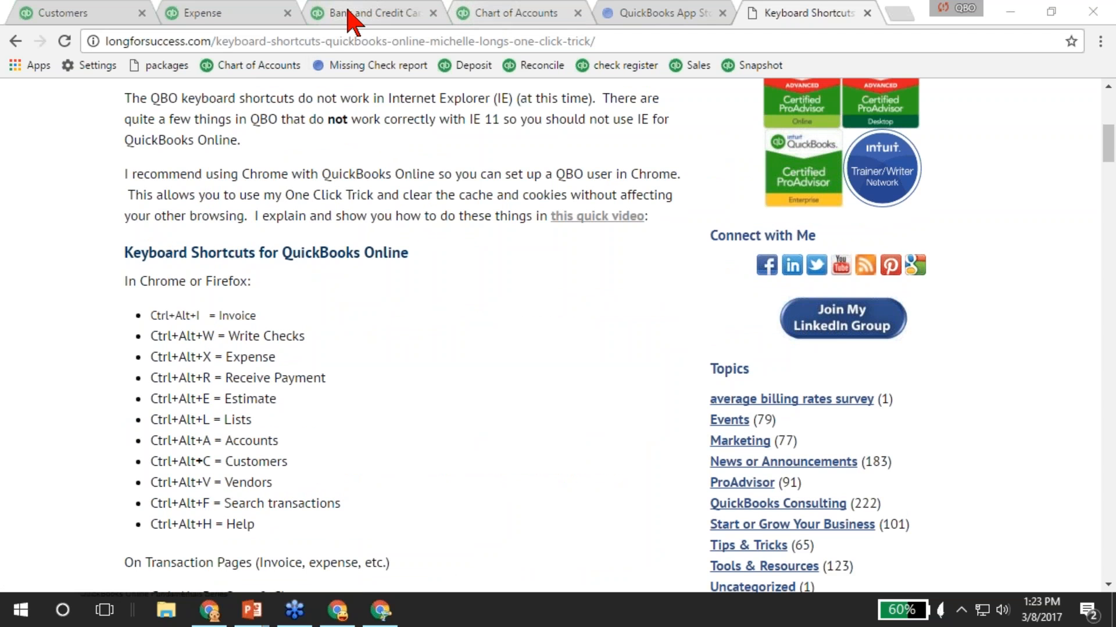
# Return to the blank expense and close it without saving the changes.
pyautogui.click(211, 10)
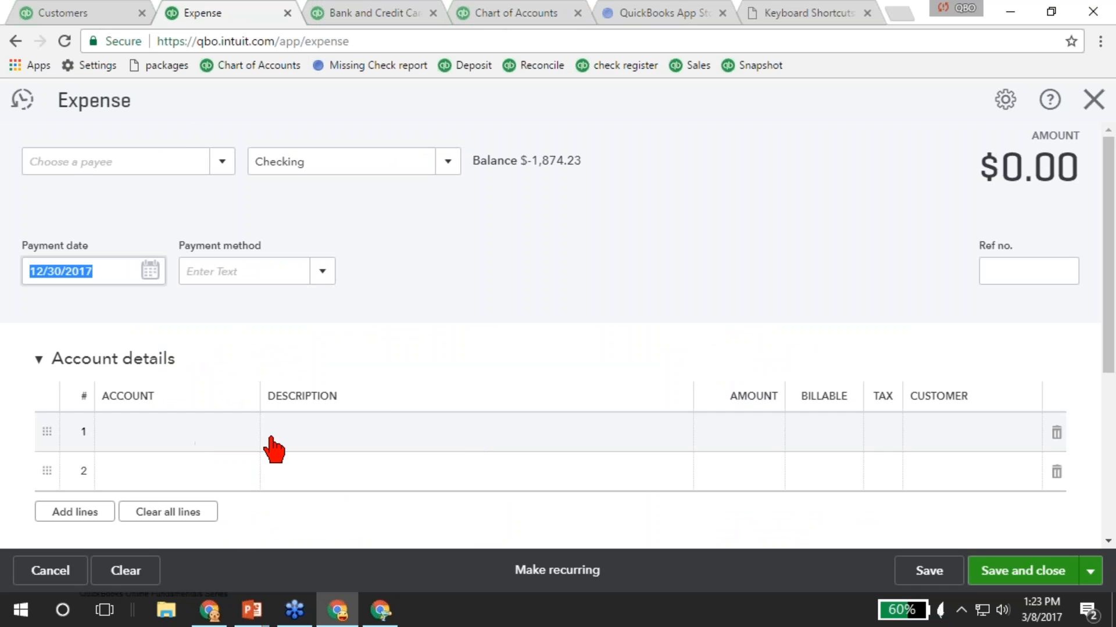
pyautogui.click(1095, 103)
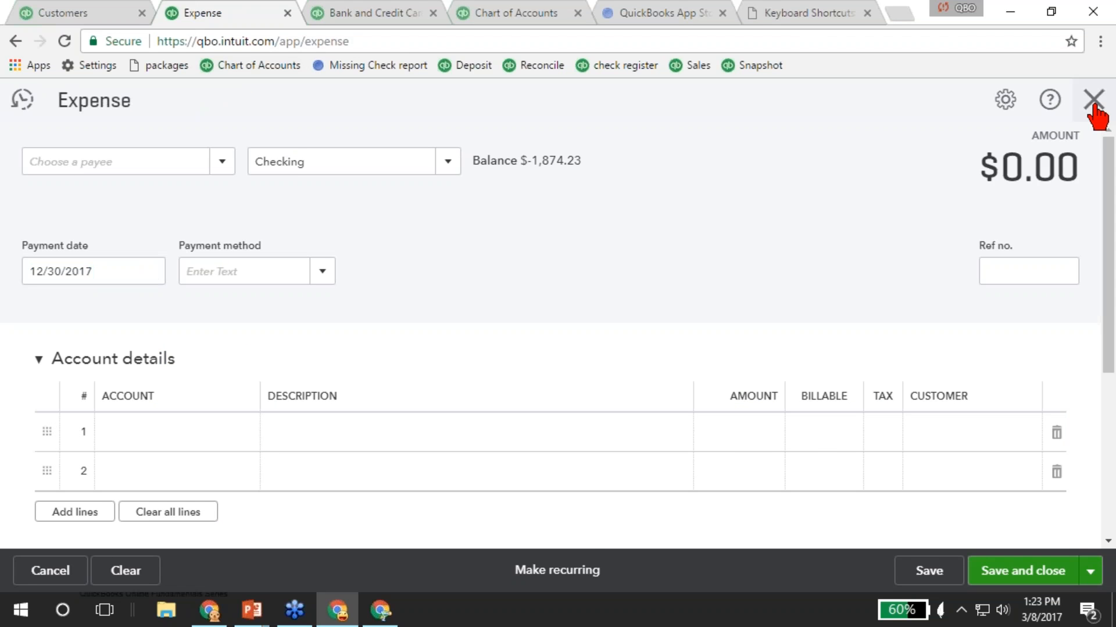
pyautogui.click(649, 361)
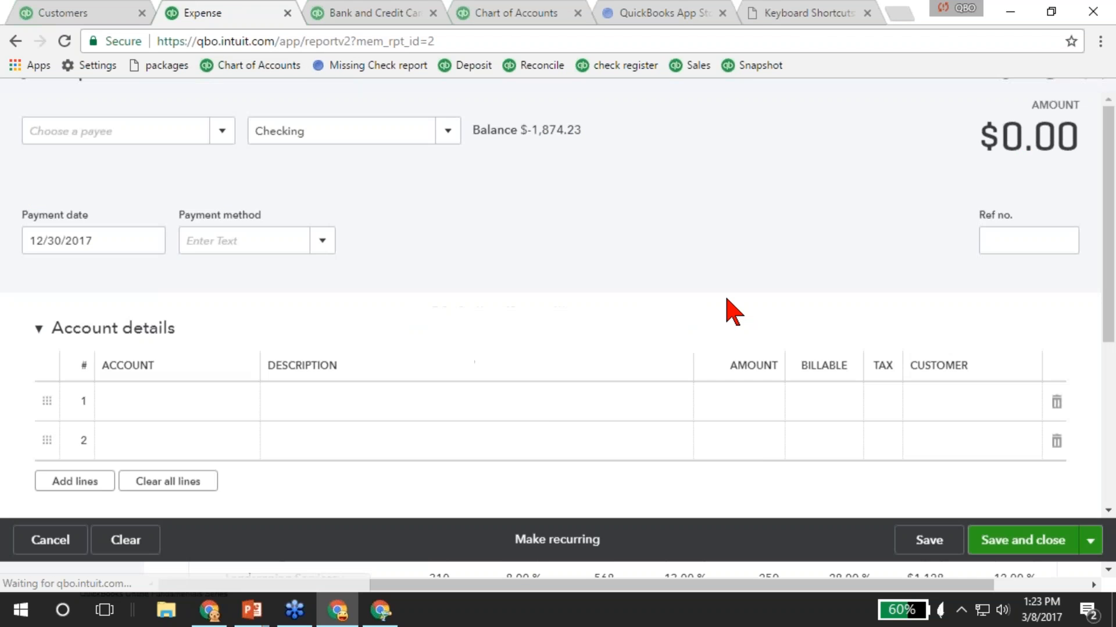
pyautogui.click(884, 99)
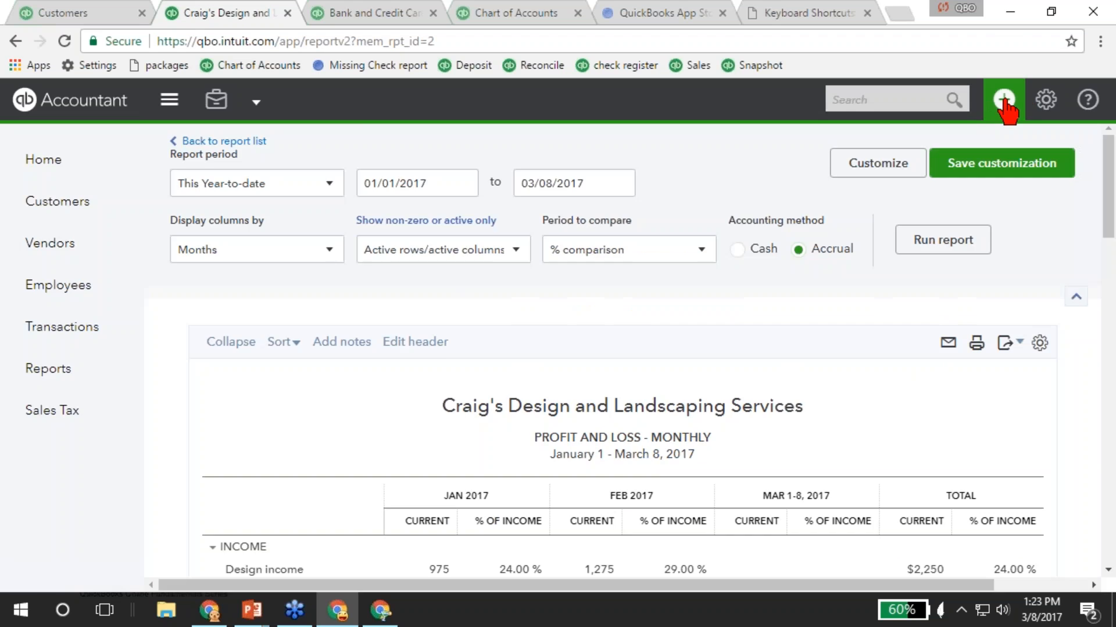
# Start a new invoice and enter the calculation 2*5 as the first line's quantity.
pyautogui.click(1003, 99)
pyautogui.click(433, 220)
pyautogui.scroll(-2, 465, 255)
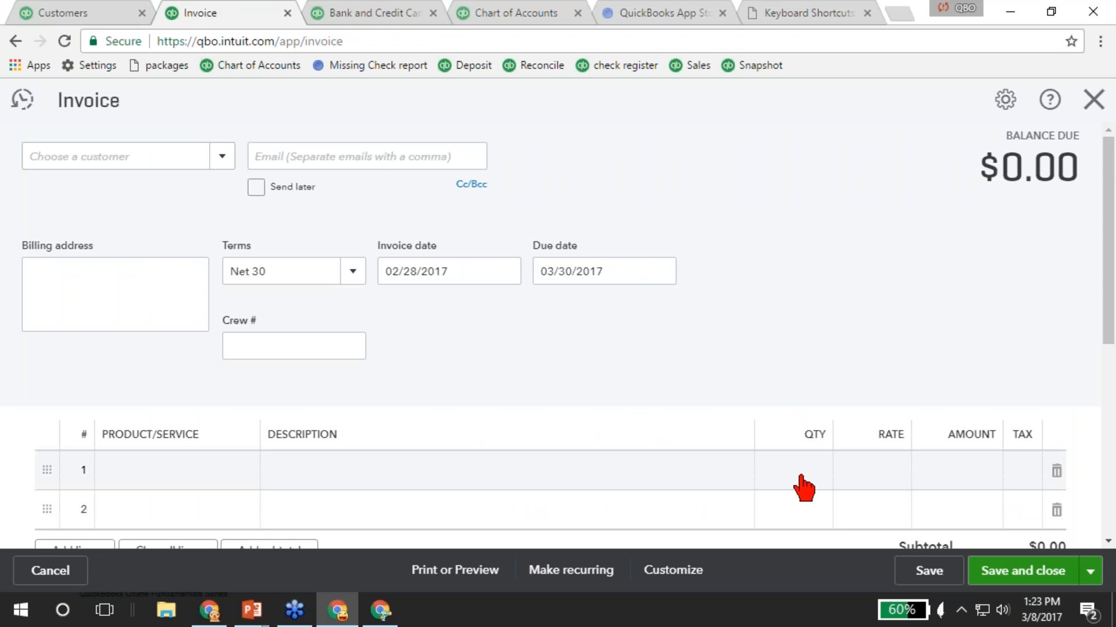
pyautogui.click(801, 477)
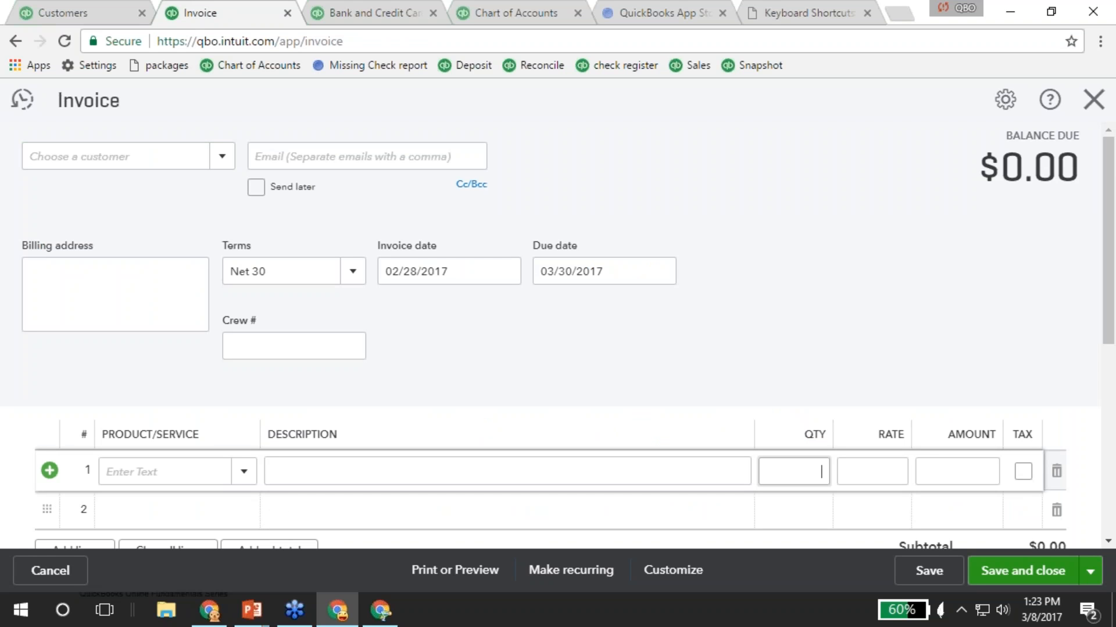
pyautogui.write('2*')
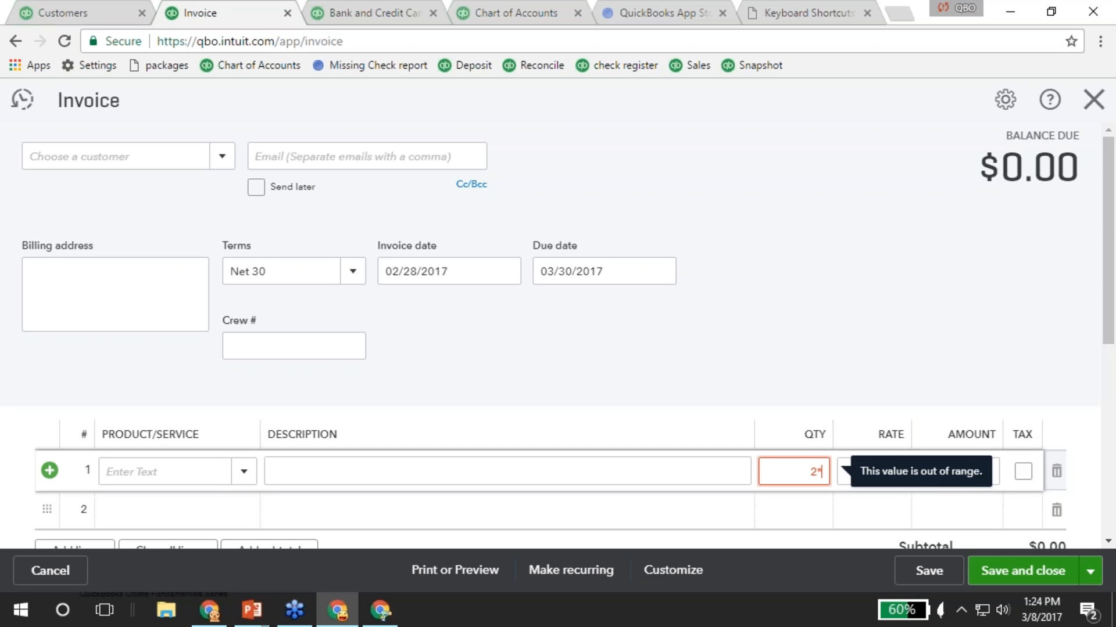
pyautogui.write('5')
pyautogui.press('Tab')
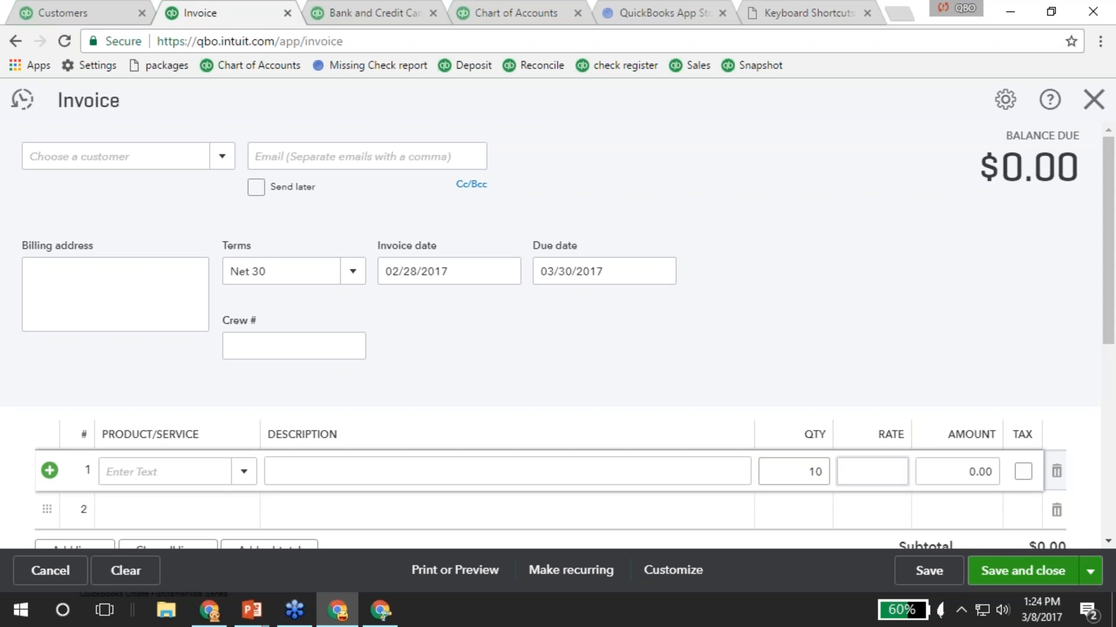
# Clear the first line's quantity and enter the calculation 2*5 again.
pyautogui.moveTo(803, 472); pyautogui.dragTo(838, 474)
pyautogui.press('BackSpace')
pyautogui.write('2')
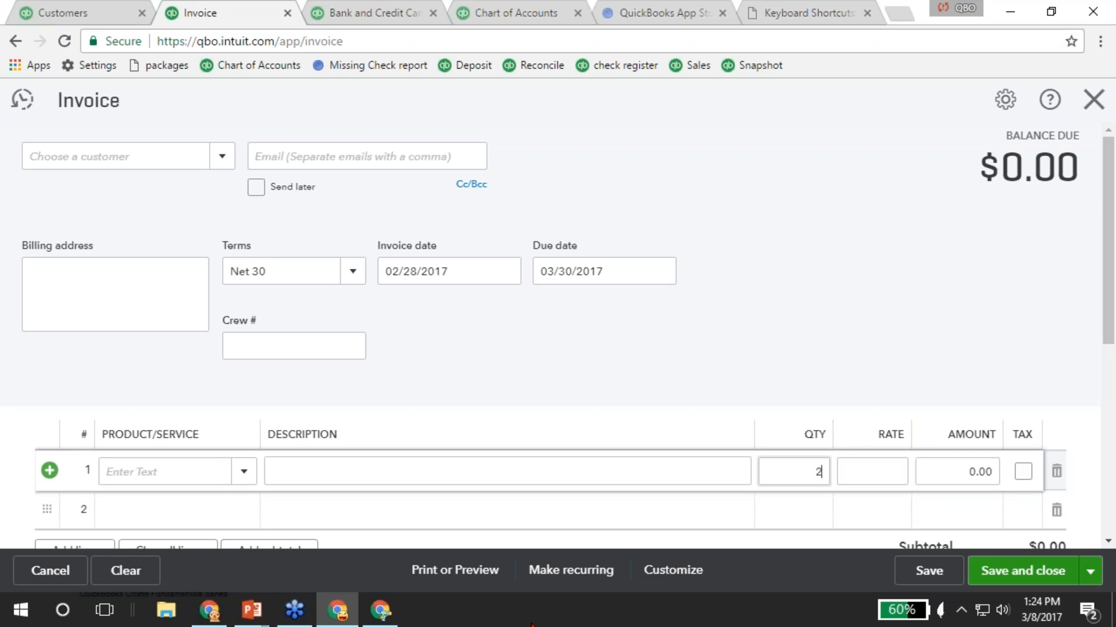
pyautogui.write('*5')
pyautogui.press('Tab')
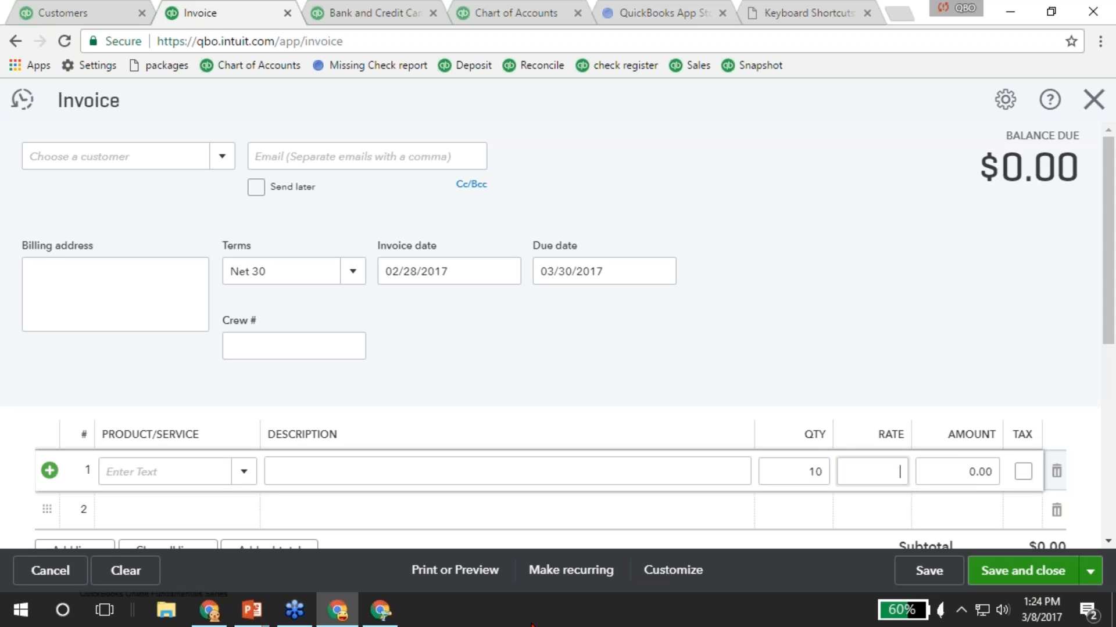
# Replace the first line's quantity with the calculation 500*.02.
pyautogui.click(801, 469)
pyautogui.moveTo(802, 469); pyautogui.dragTo(848, 473)
pyautogui.write('500')
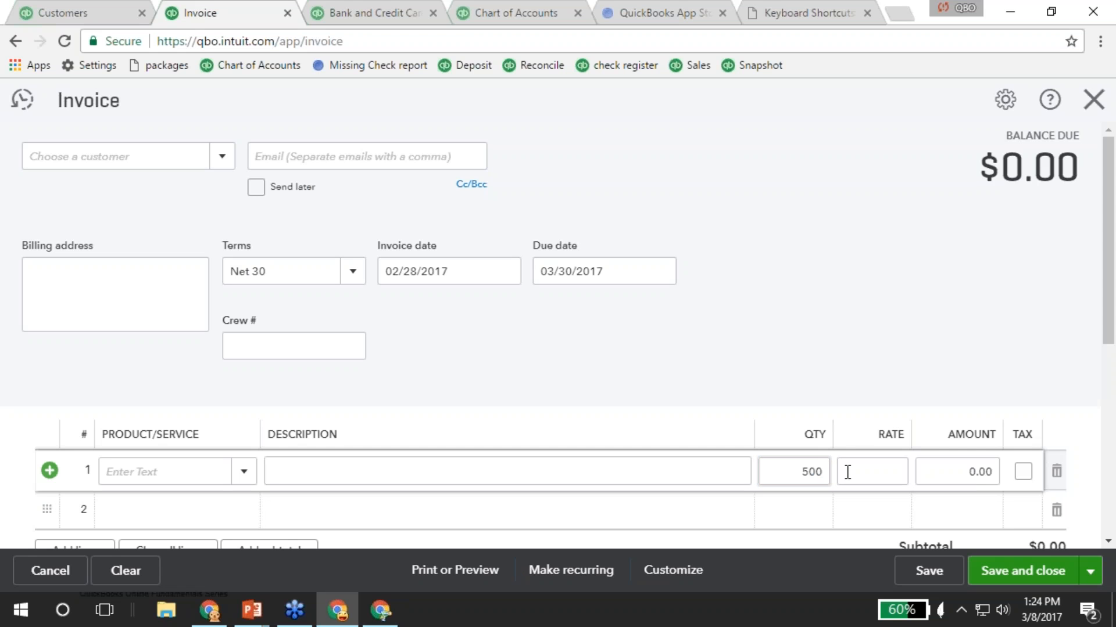
pyautogui.write('*.02')
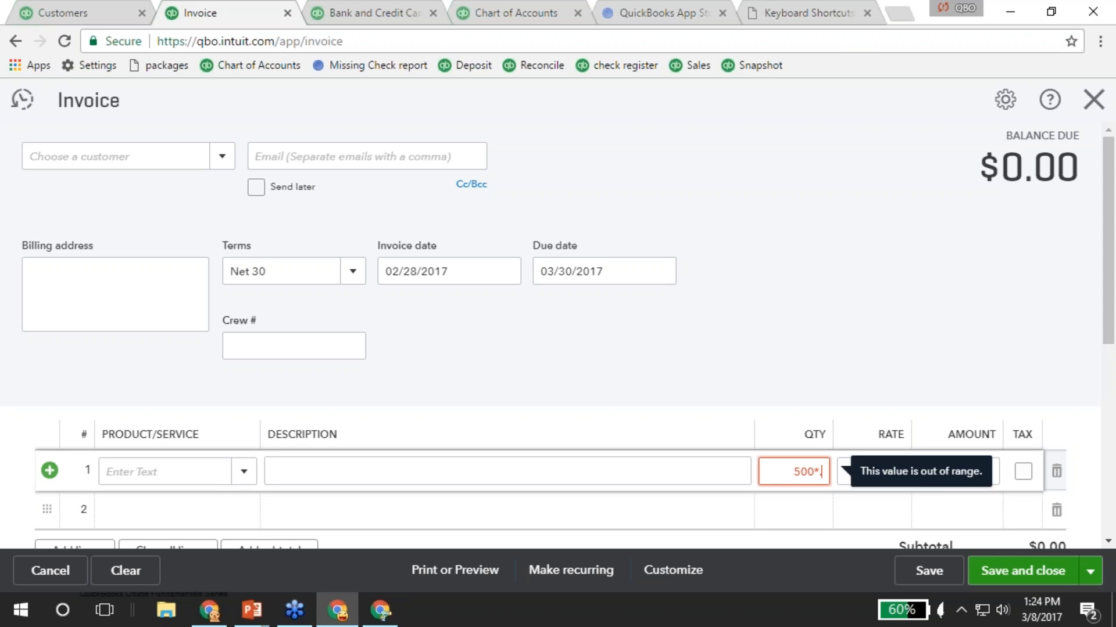
pyautogui.press('Tab')
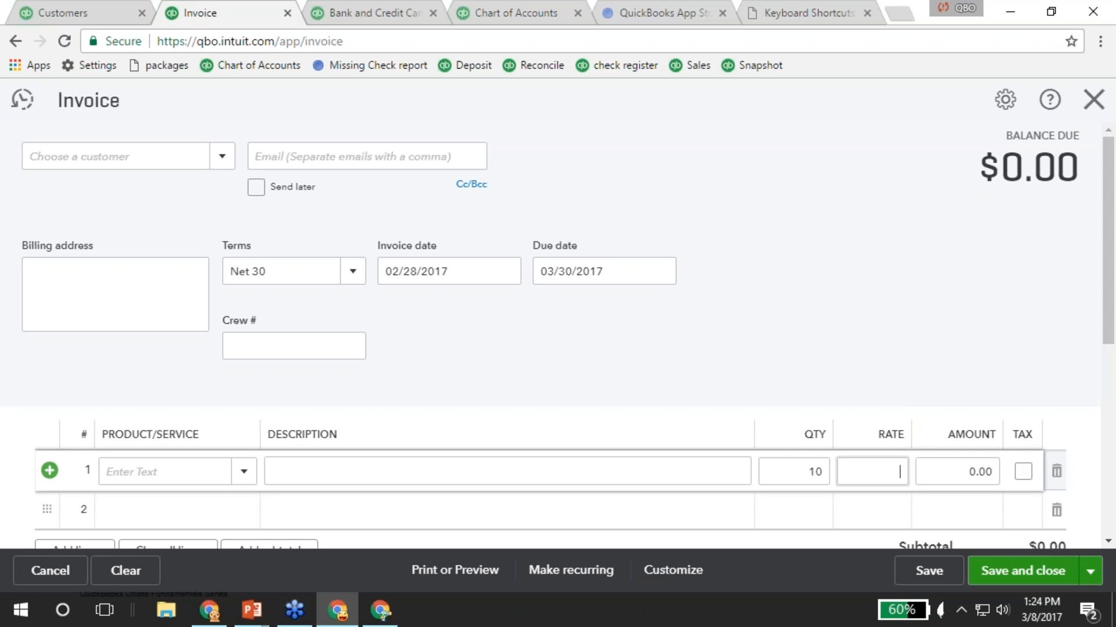
# Close the invoice without saving its changes.
pyautogui.click(1092, 101)
pyautogui.click(645, 362)
pyautogui.scroll(-3, 621, 348)
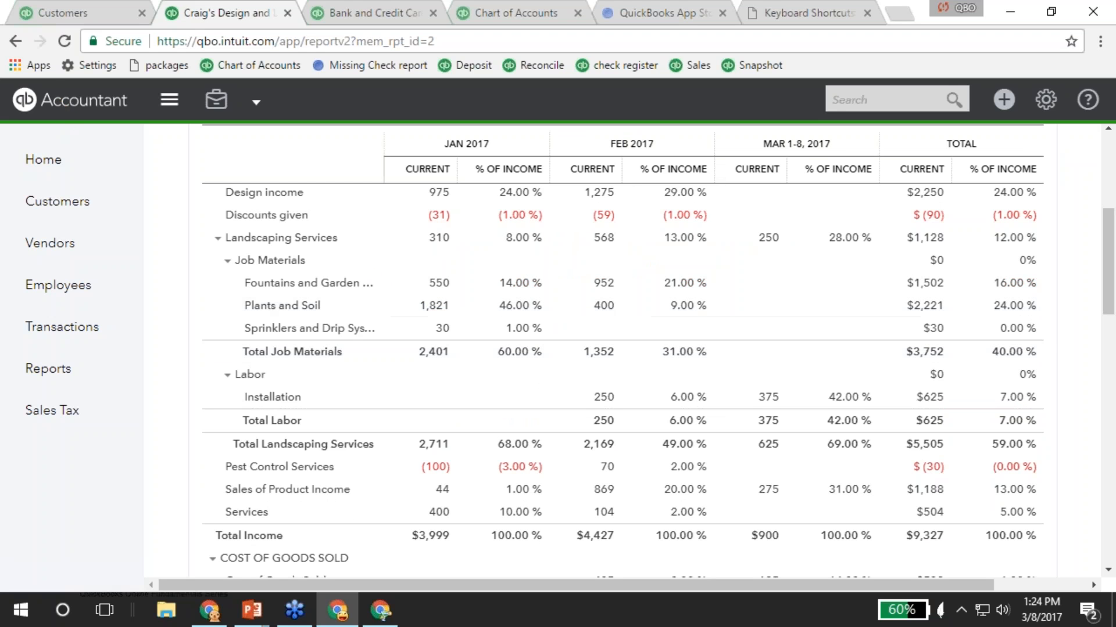
# Go back to the invoice page, forward to the Profit and Loss report, and back to the invoice.
pyautogui.click(16, 41)
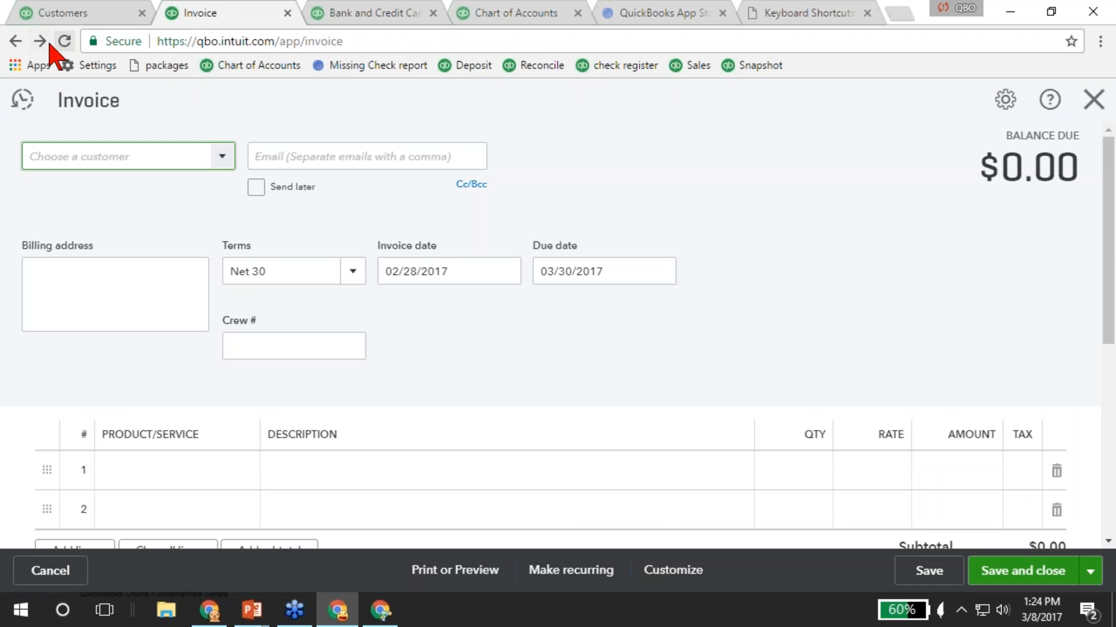
pyautogui.click(40, 41)
pyautogui.click(16, 40)
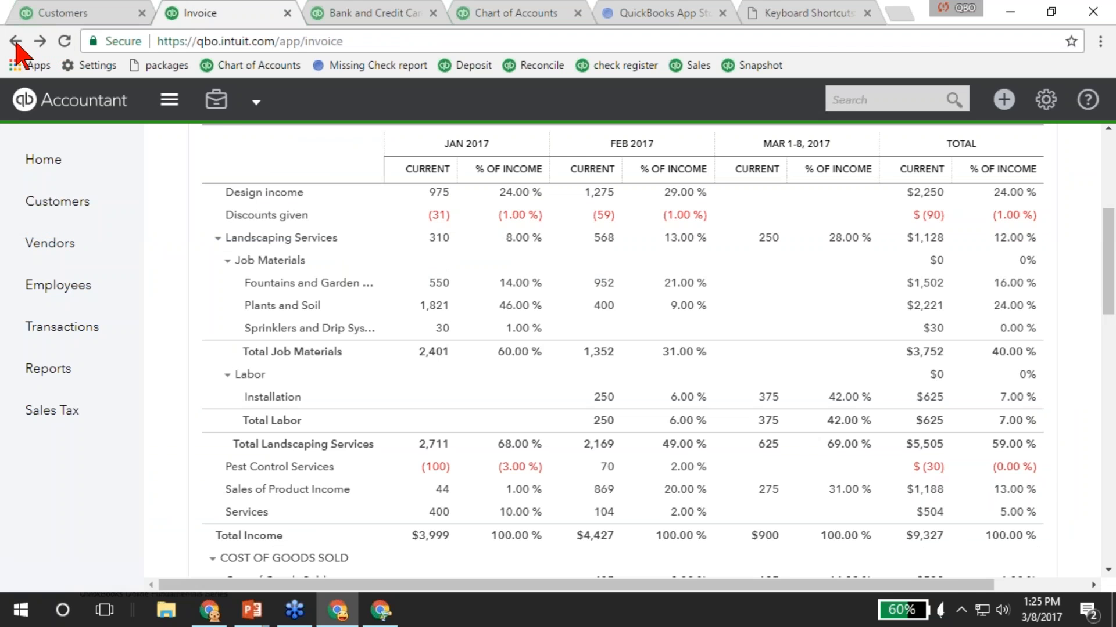
# Jump back to an earlier Profit and Loss report from the browser's history list, and forward to the Expense page.
pyautogui.rightClick(16, 43)
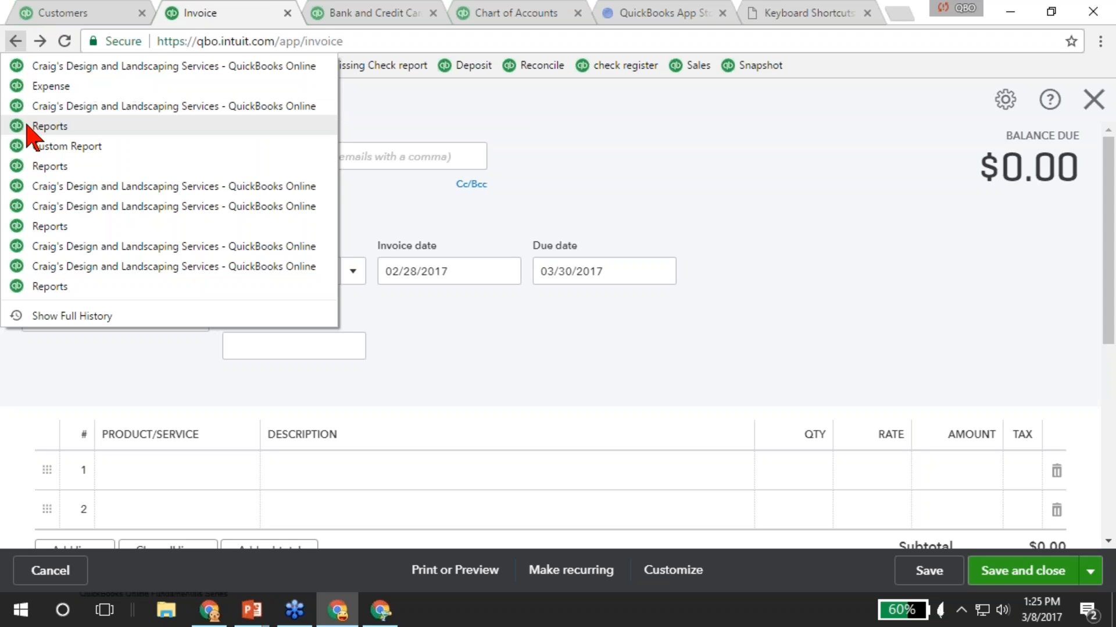
pyautogui.click(72, 266)
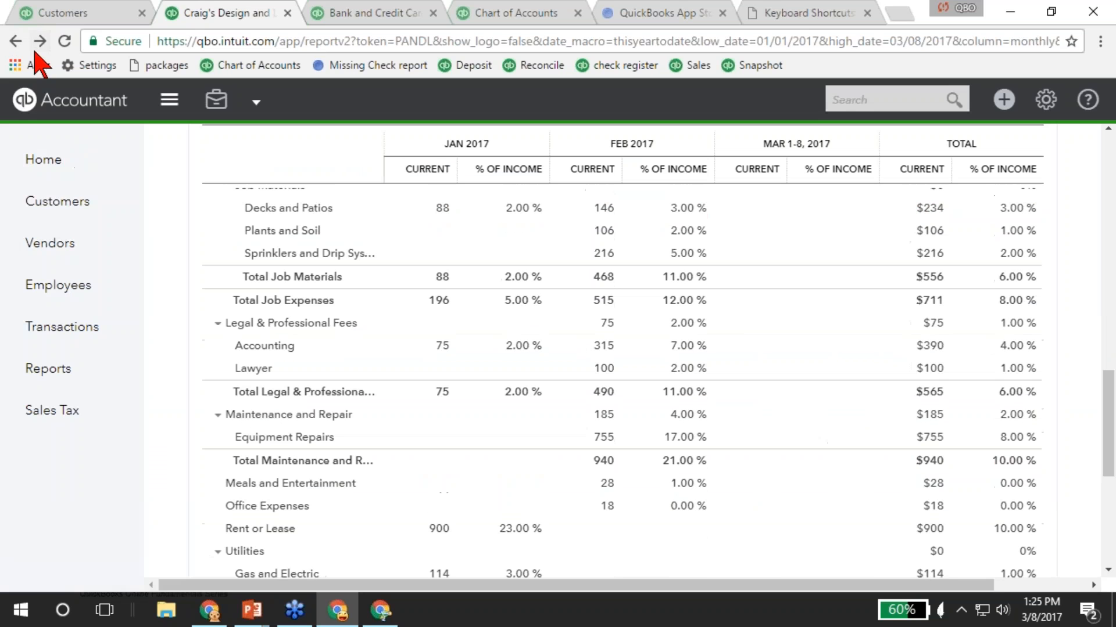
pyautogui.rightClick(16, 42)
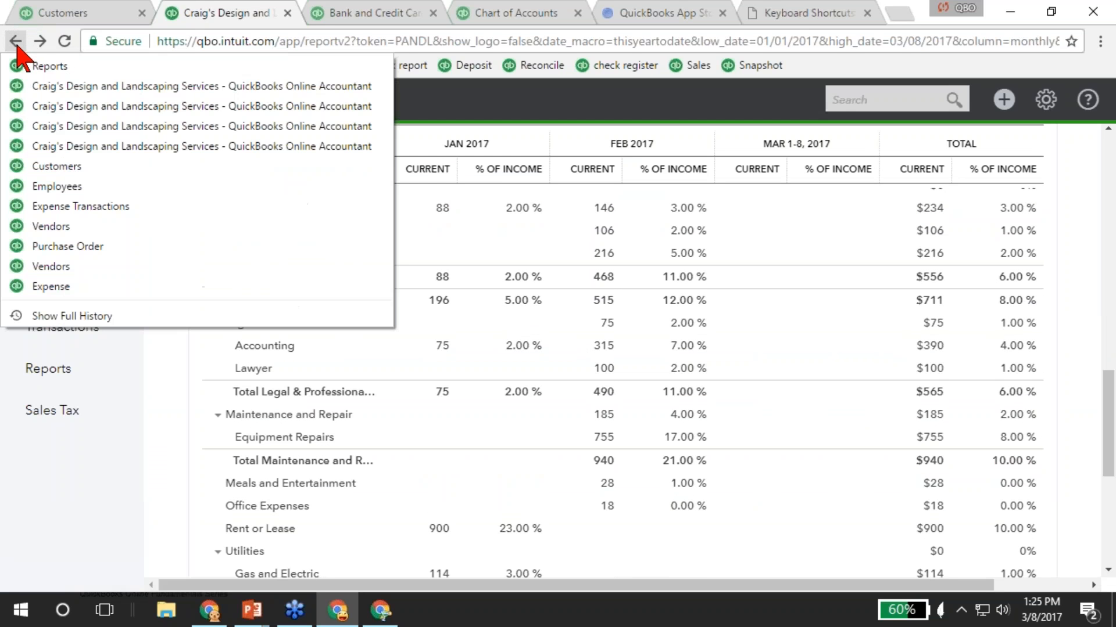
pyautogui.rightClick(40, 42)
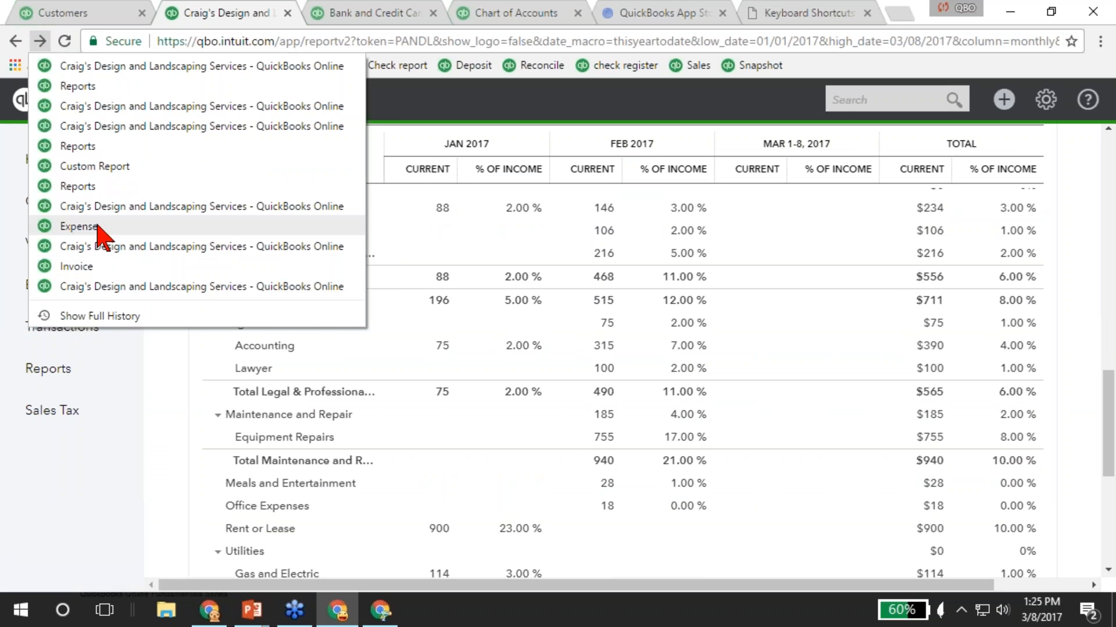
pyautogui.click(41, 228)
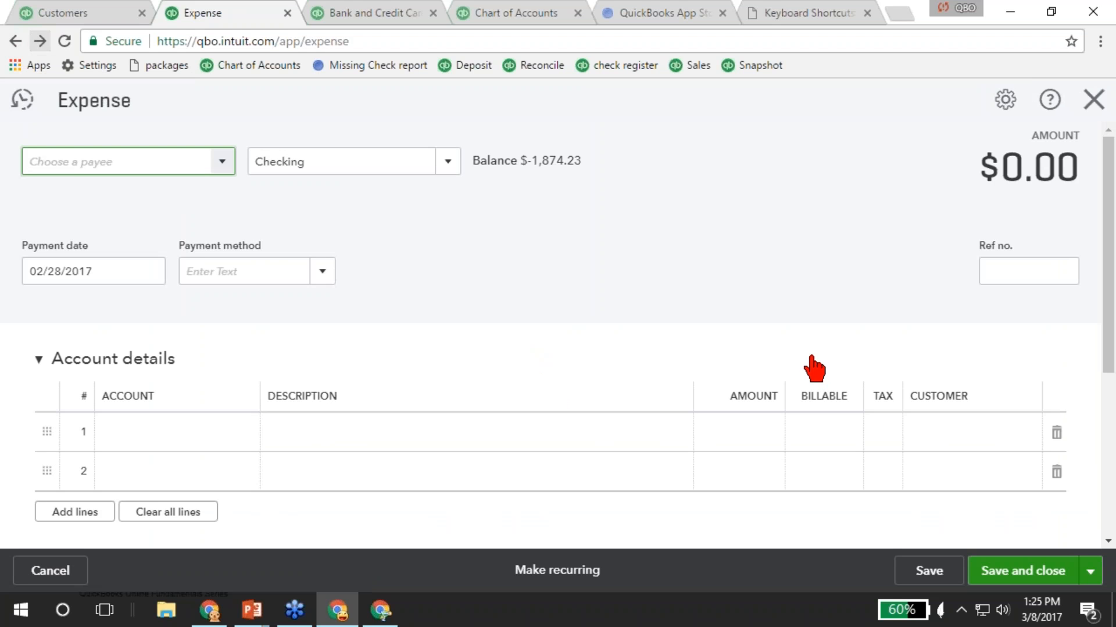
# Step back and forward between the Expense page and the Profit and Loss report in the browser history.
pyautogui.hotkey('alt', 'Left')
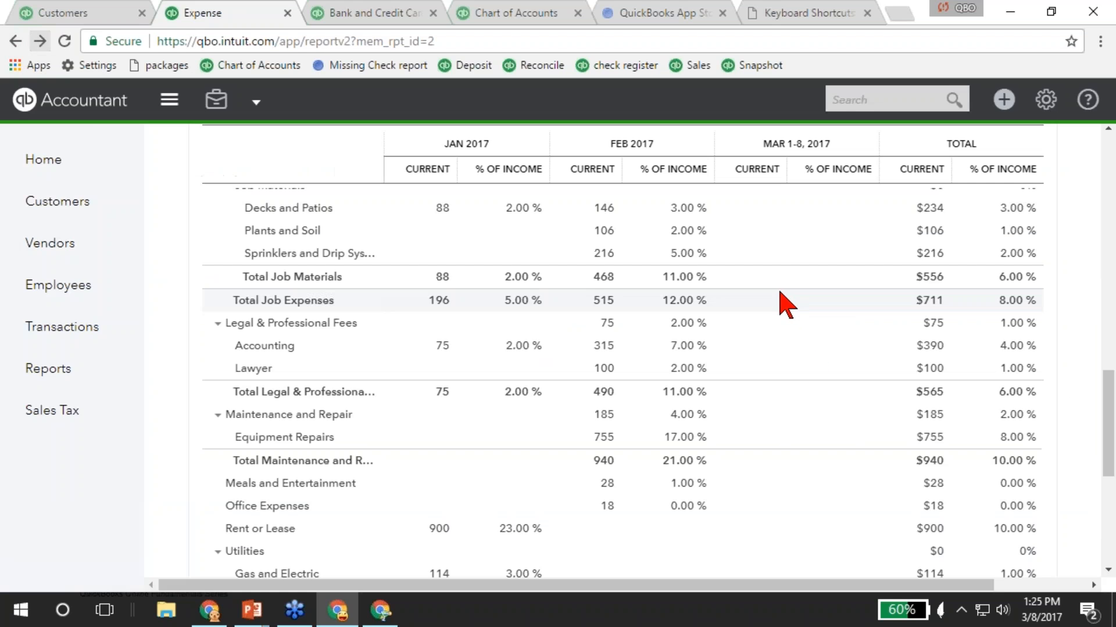
pyautogui.hotkey('alt', 'Right')
pyautogui.hotkey('alt', 'Left')
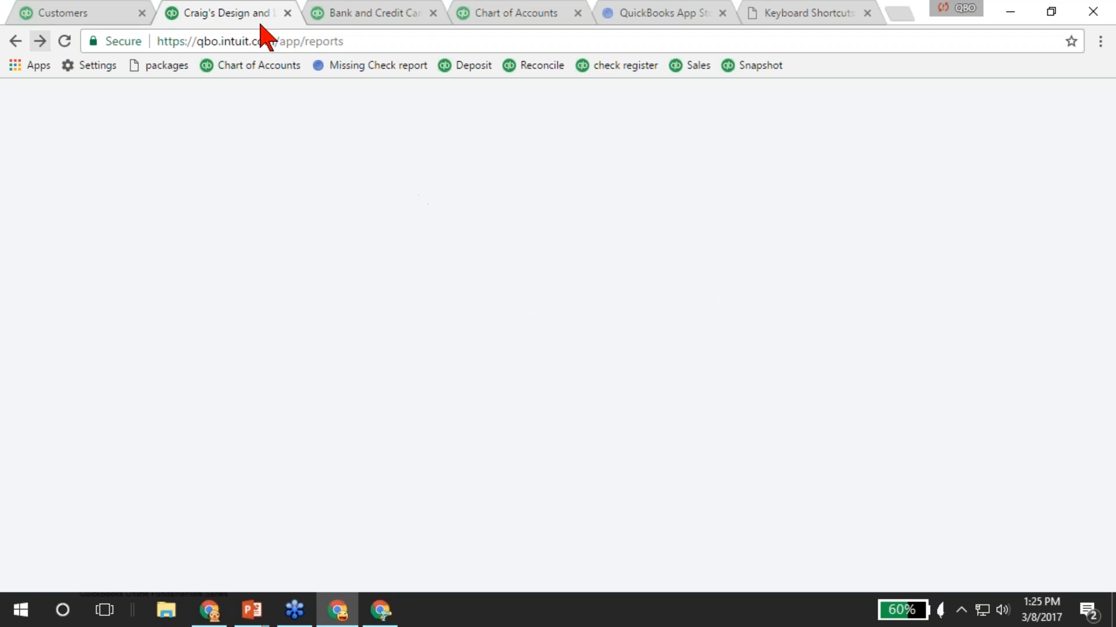
# Close the Craig's Design and Landscaping Services report's browser tab and switch to the PowerPoint slide show.
pyautogui.click(287, 13)
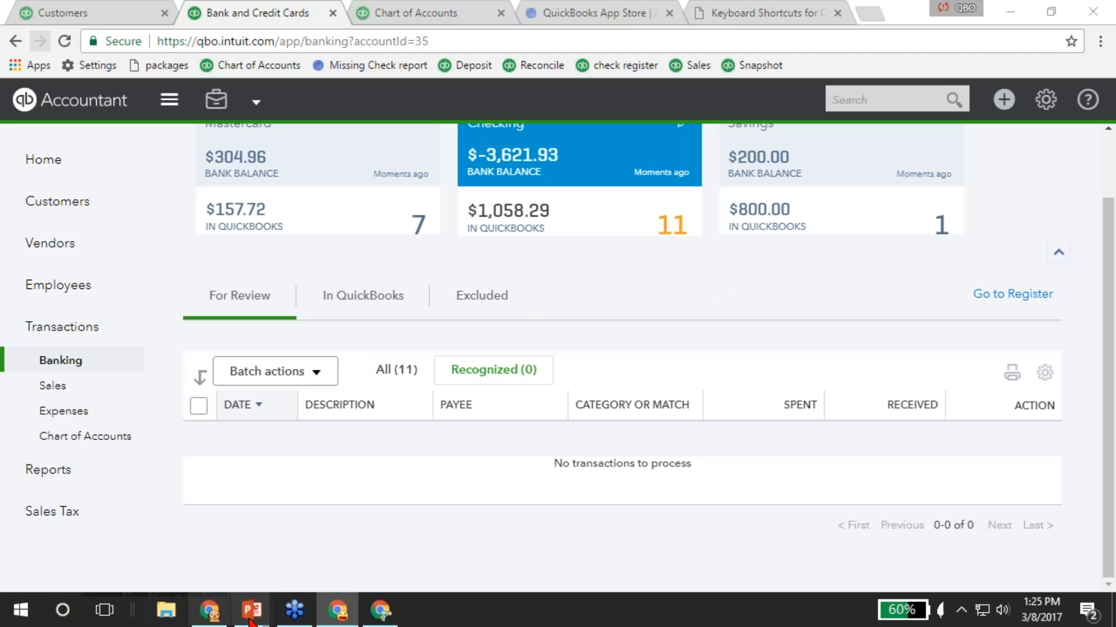
pyautogui.moveTo(251, 610)
pyautogui.click(312, 569)
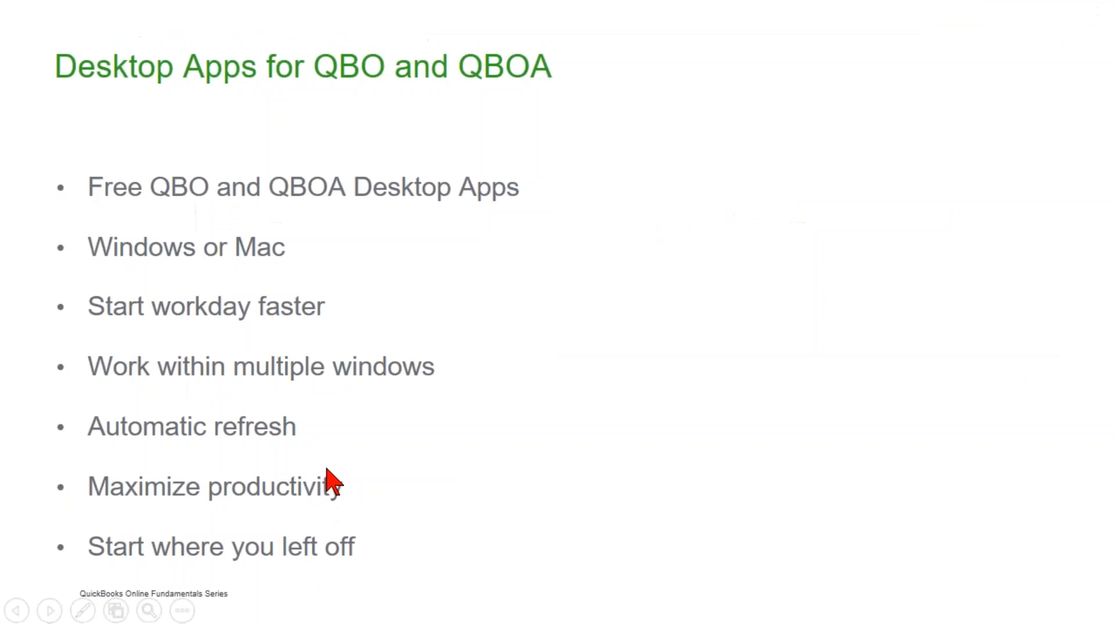
pyautogui.click(229, 406)
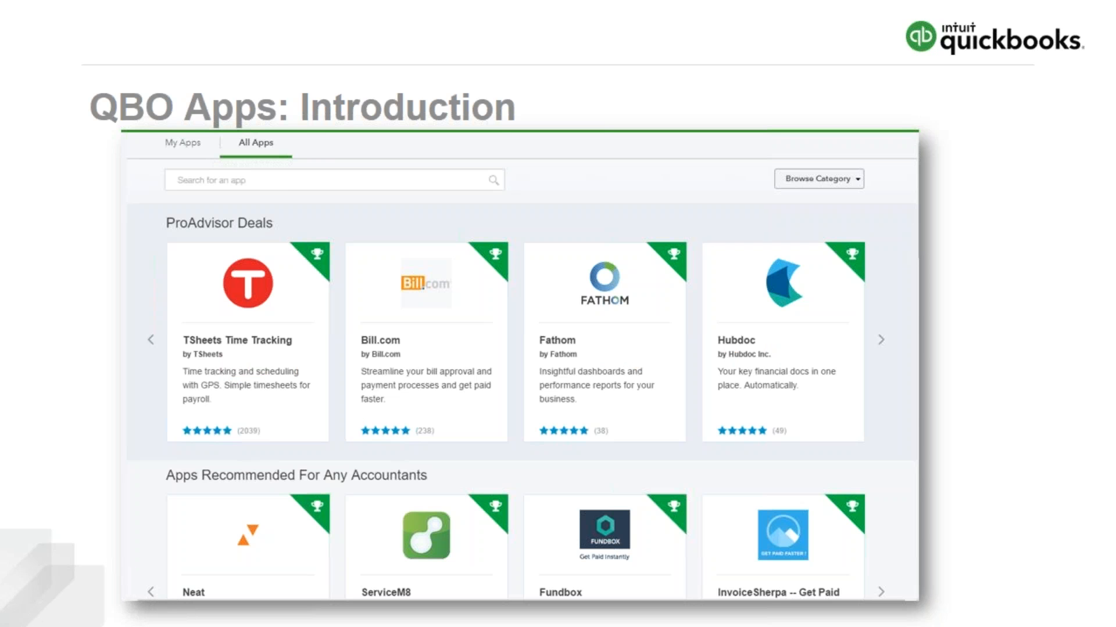
pyautogui.press('Left')
pyautogui.press('Right')
pyautogui.press('Right')
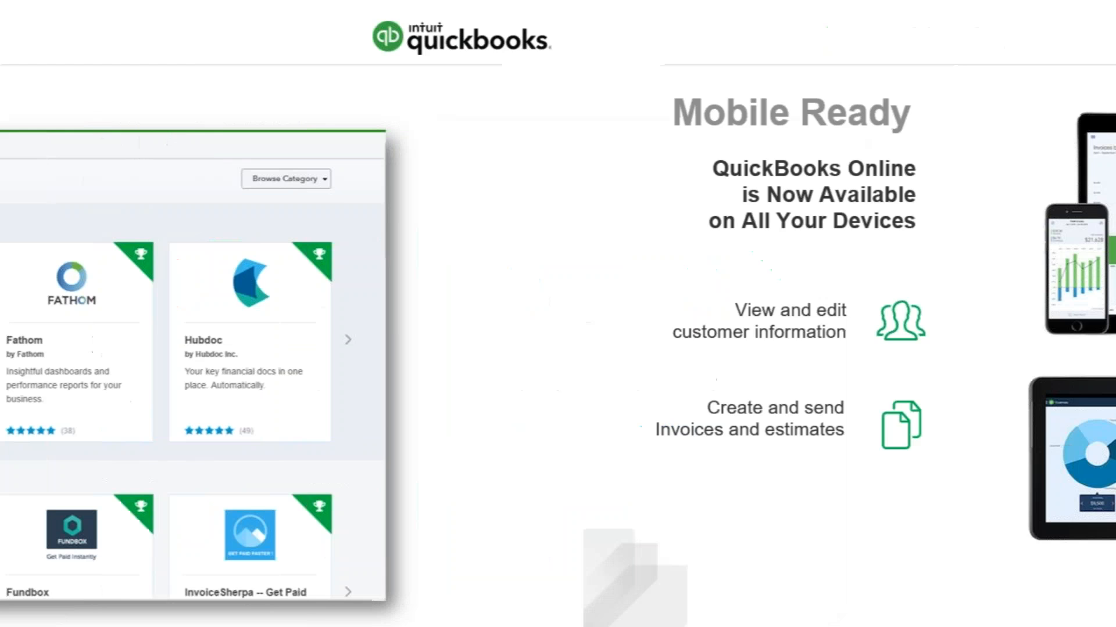